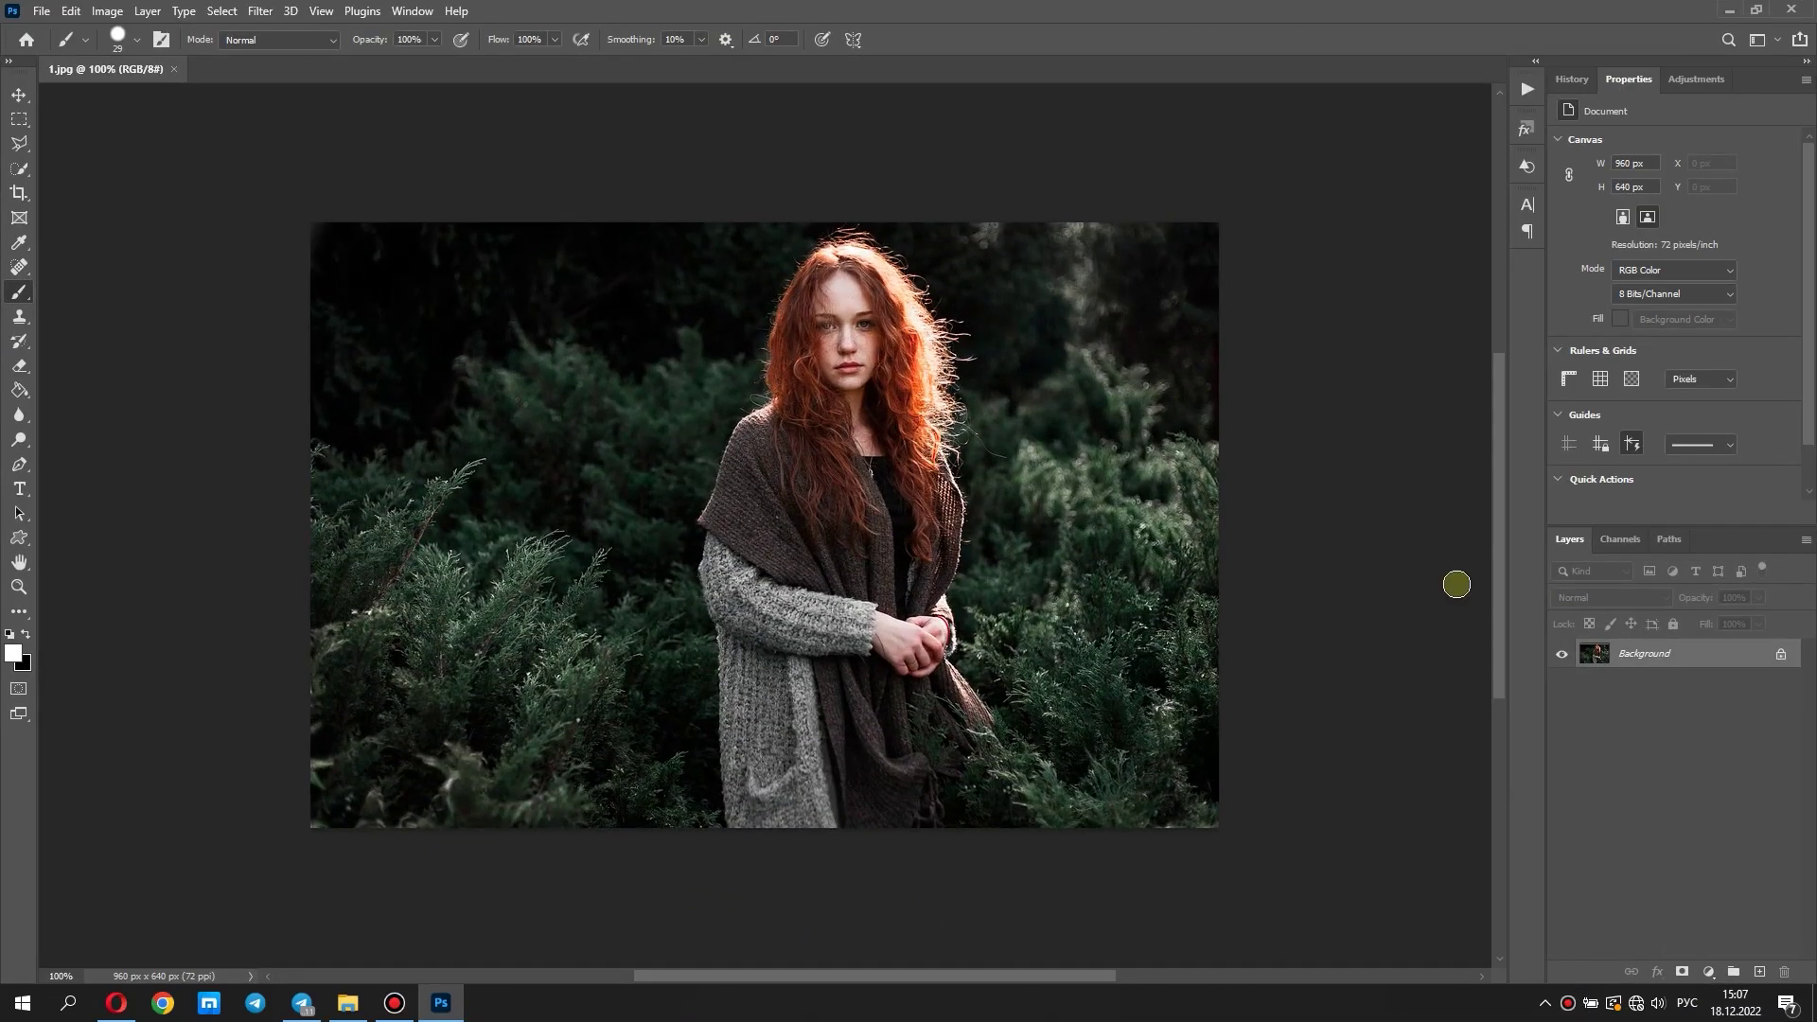
Duplicate the Background layer of 1.jpg as 'Background copy' and reposition the view
right_click(1647, 663)
left_click(1652, 688)
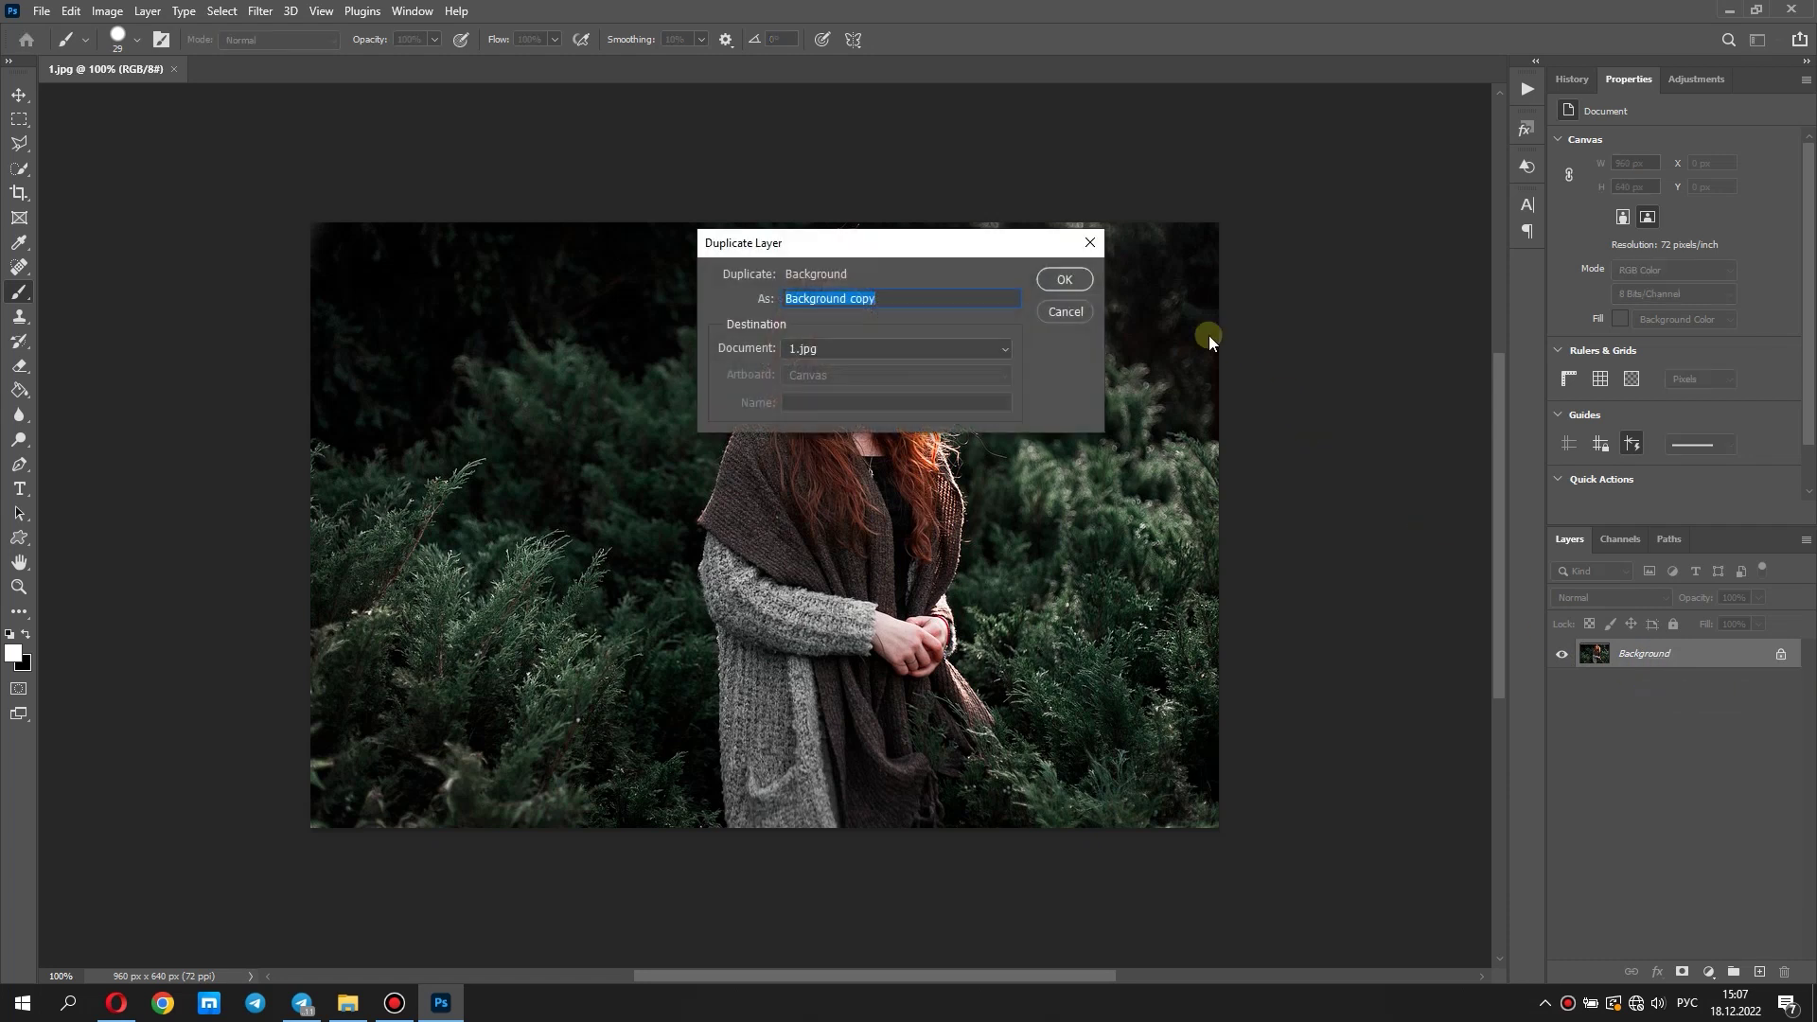
left_click(1067, 281)
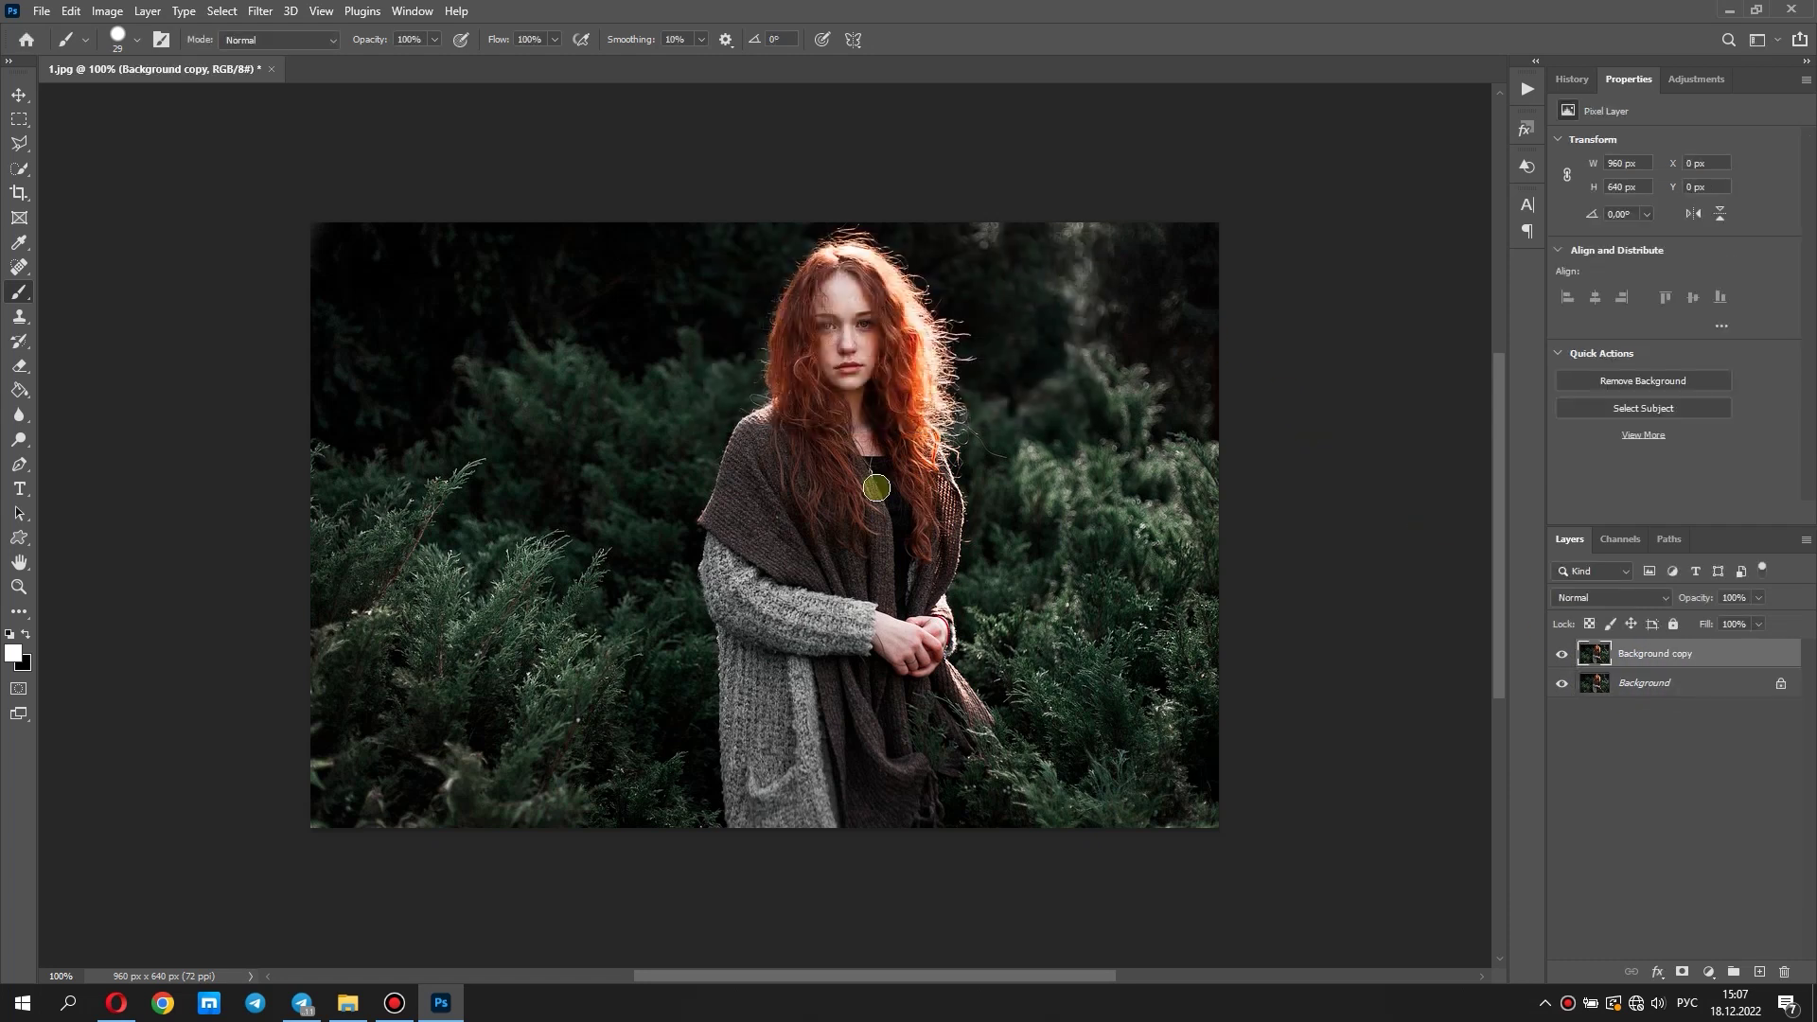
scroll(864, 509, "down", 3, "alt")
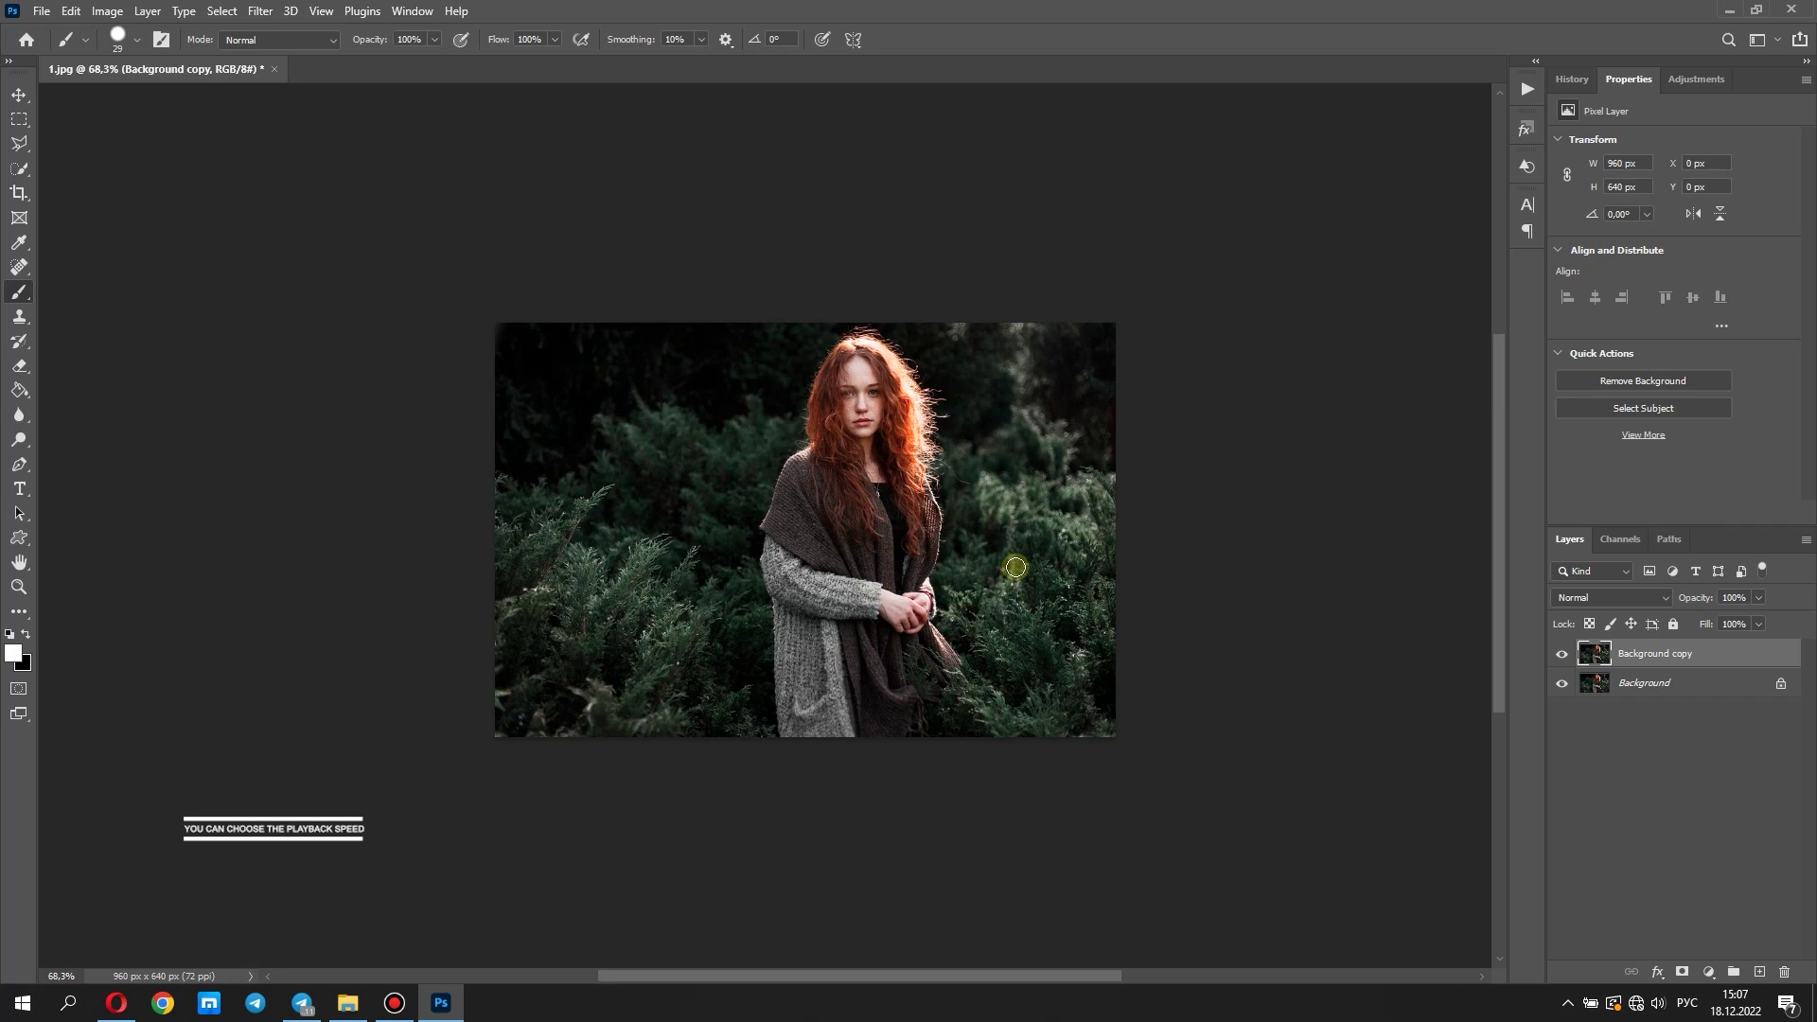
left_click_drag(895, 542, 739, 562)
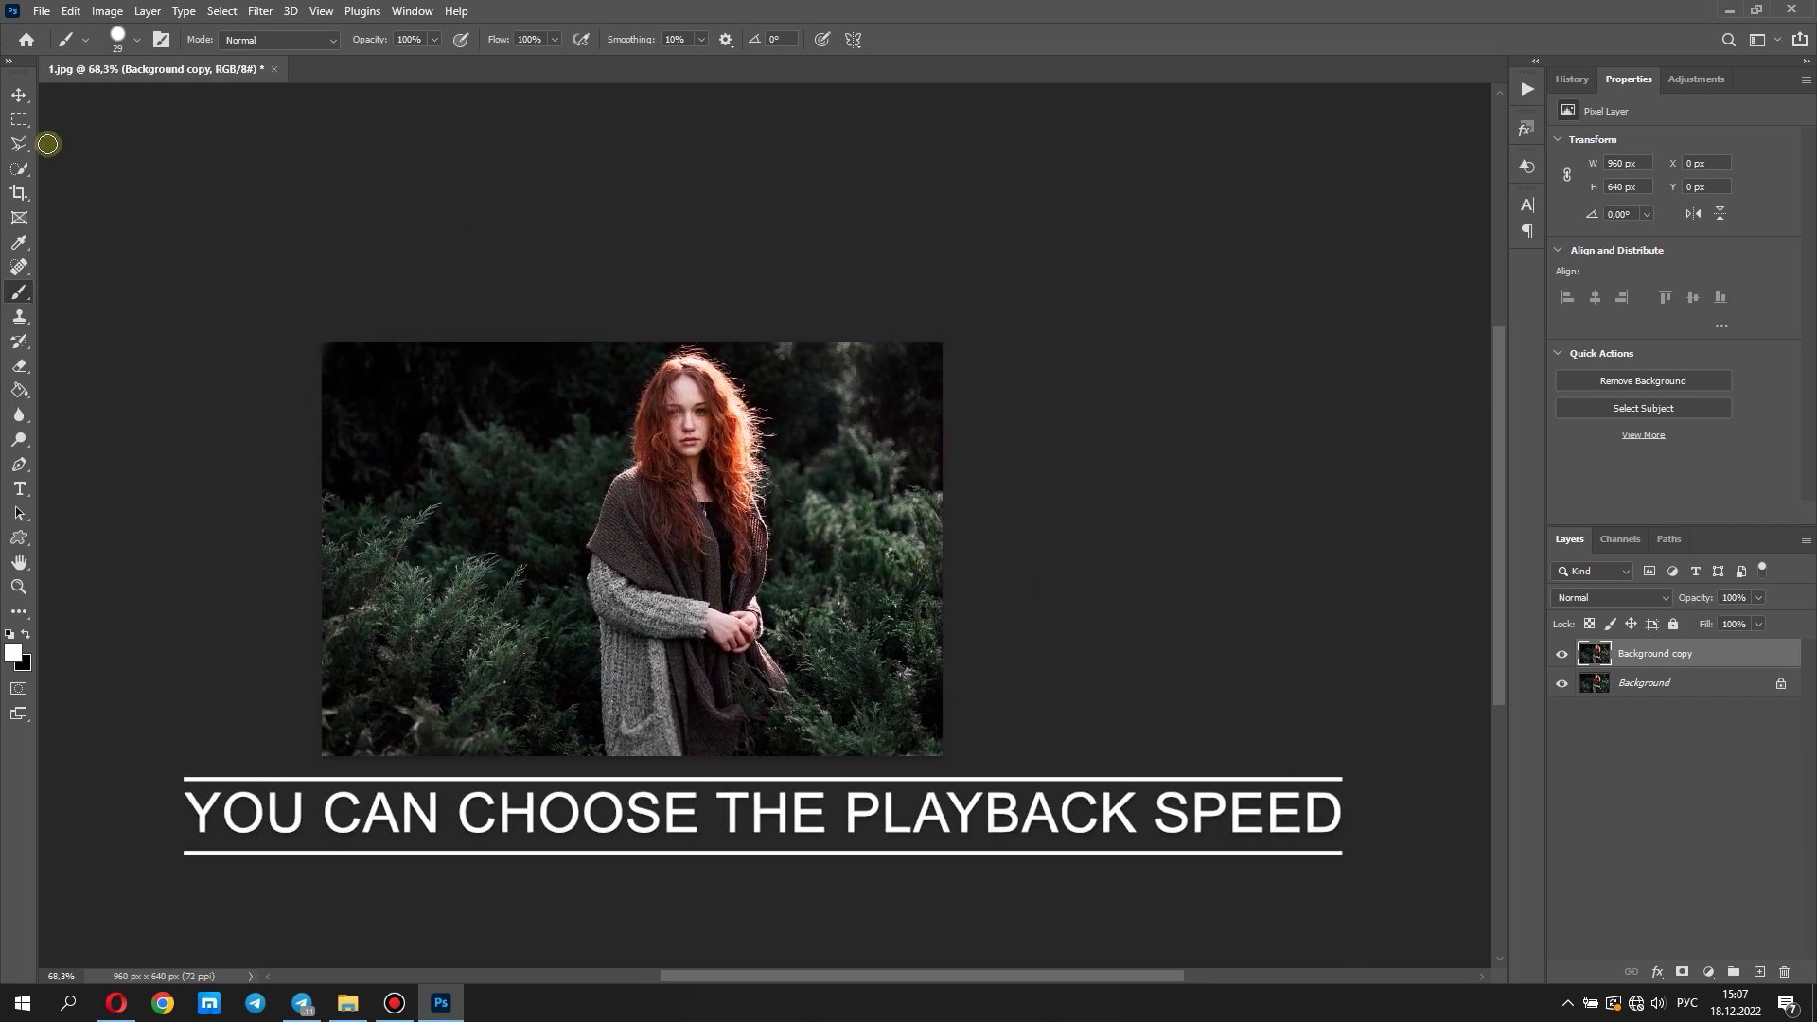
Extend the canvas upward and rightward to 1103×777 px with the Crop tool
left_click(18, 192)
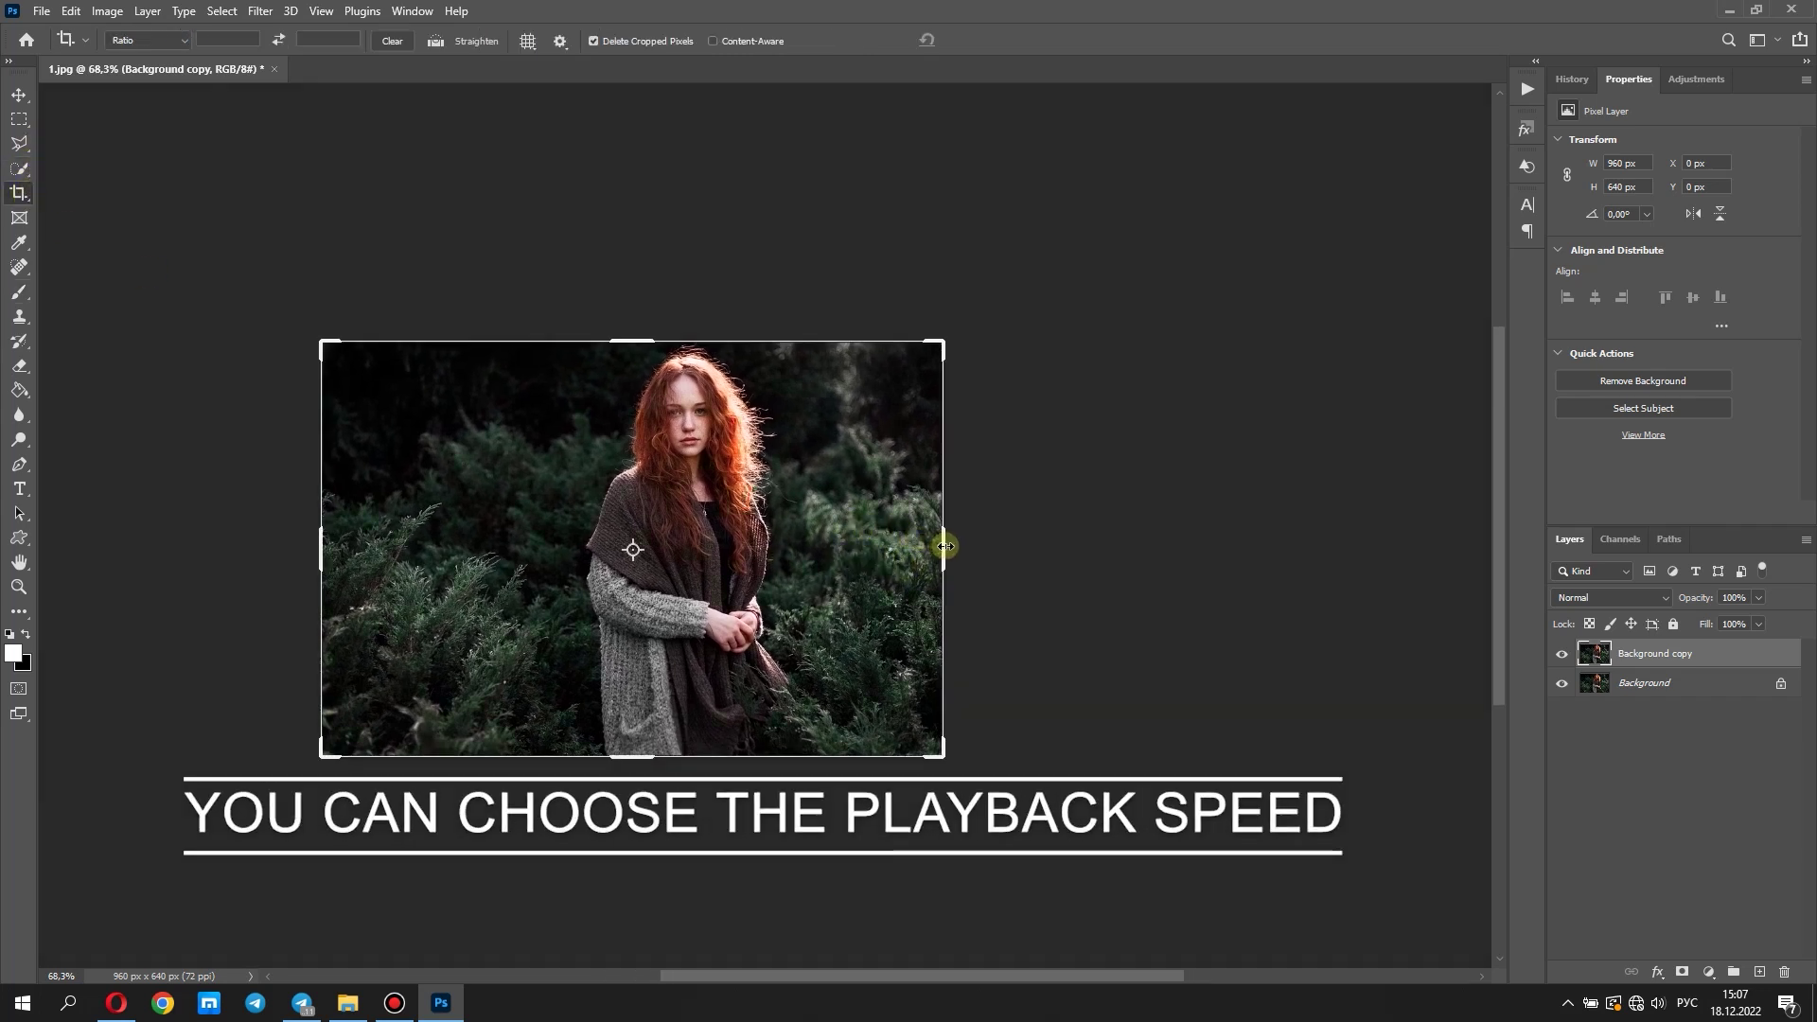
left_click_drag(944, 546, 991, 555)
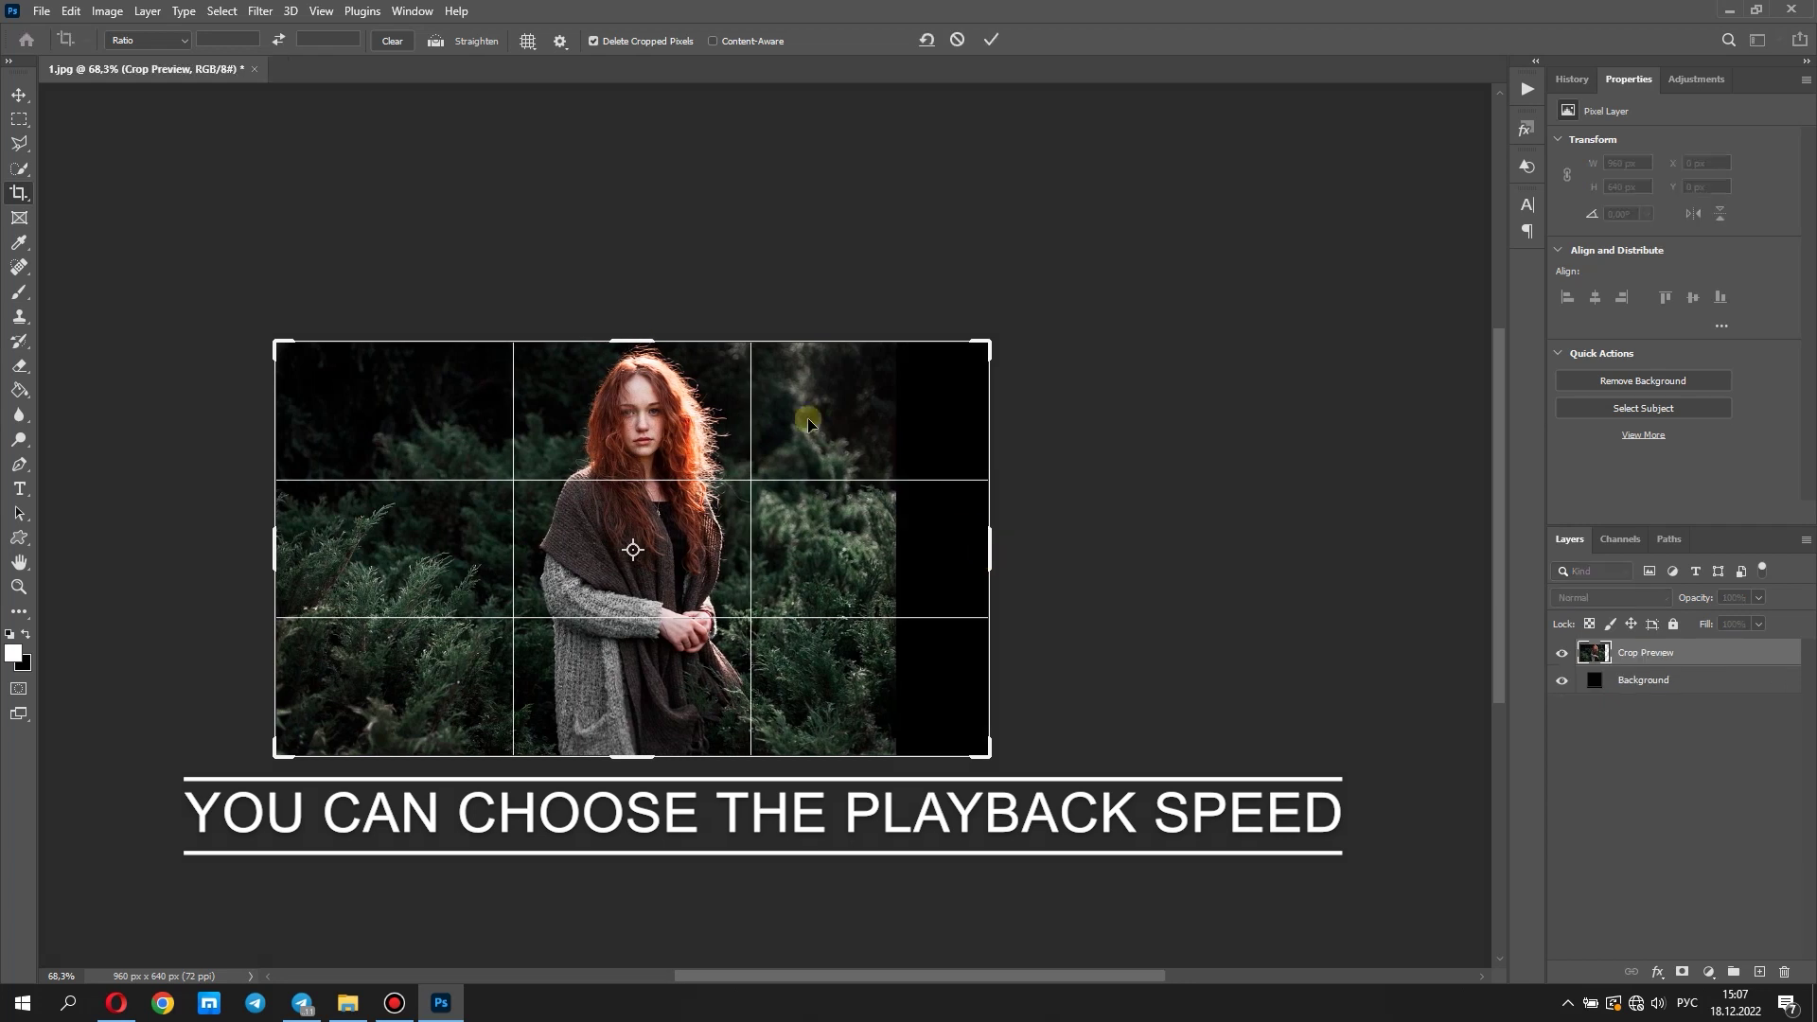
left_click_drag(632, 341, 644, 296)
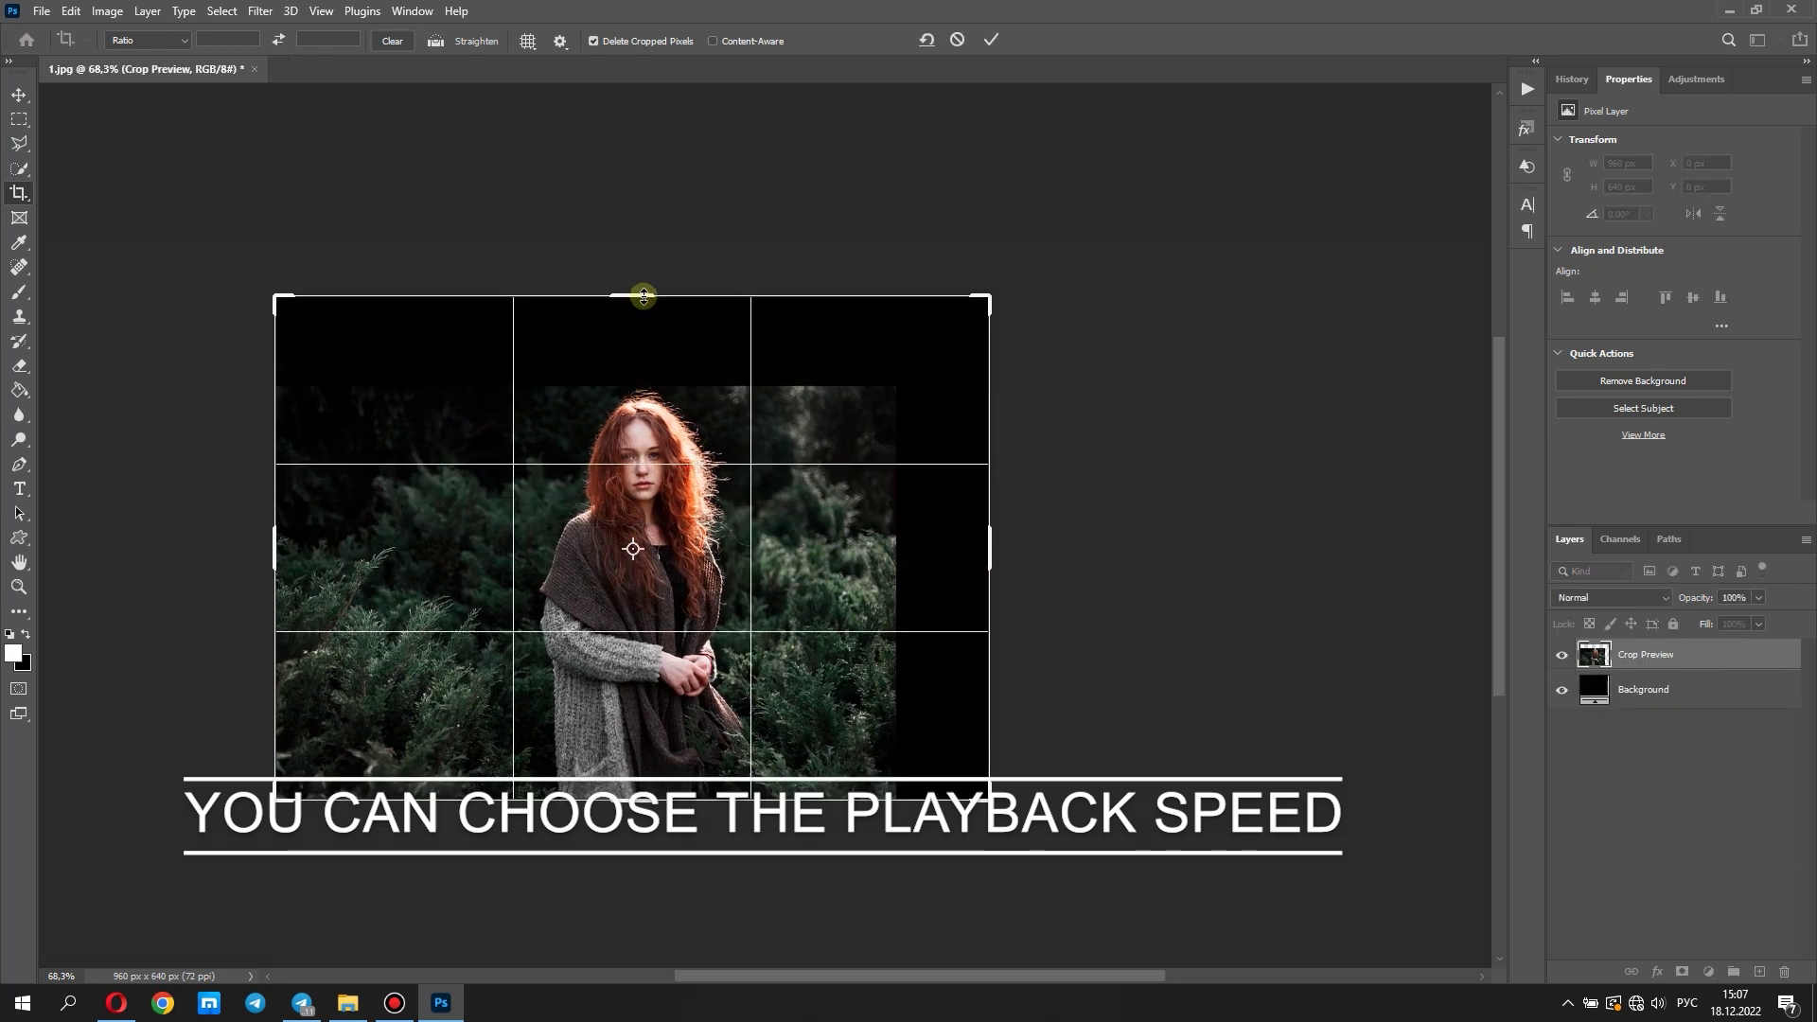
left_click(985, 41)
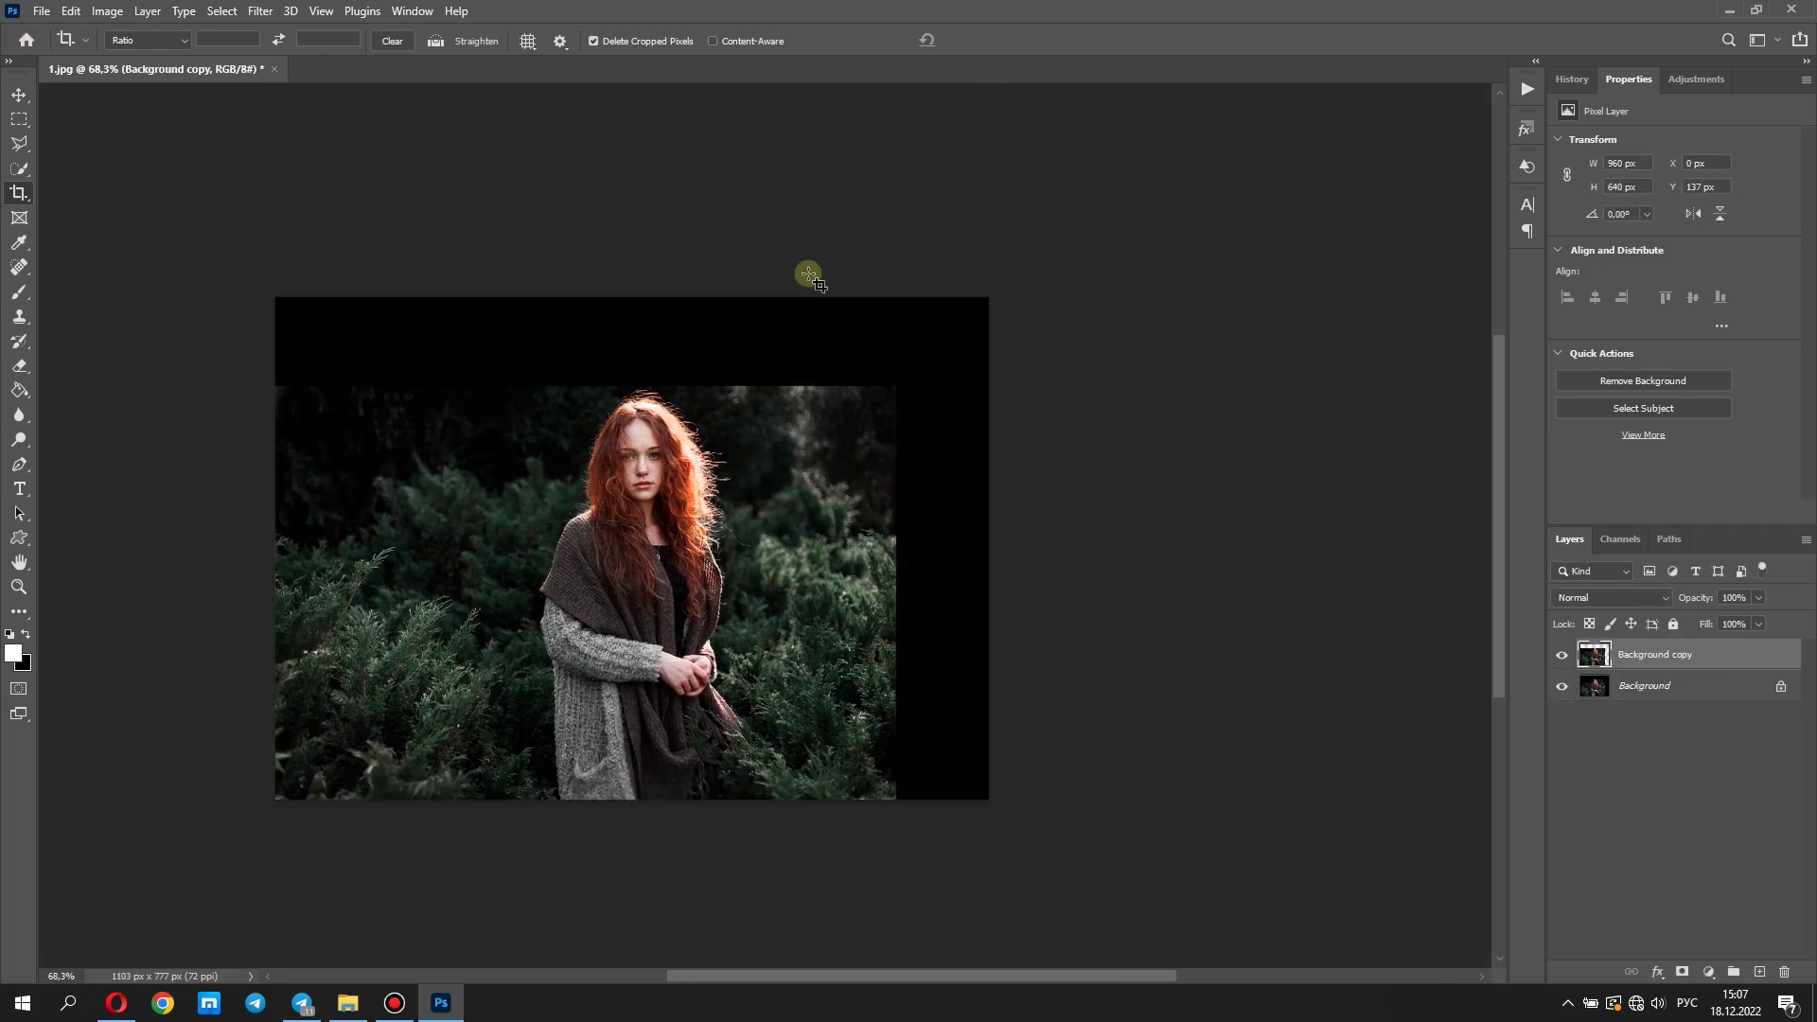
Select the empty top and right strips, Content-Aware Fill them with forest, then deselect
left_click(23, 120)
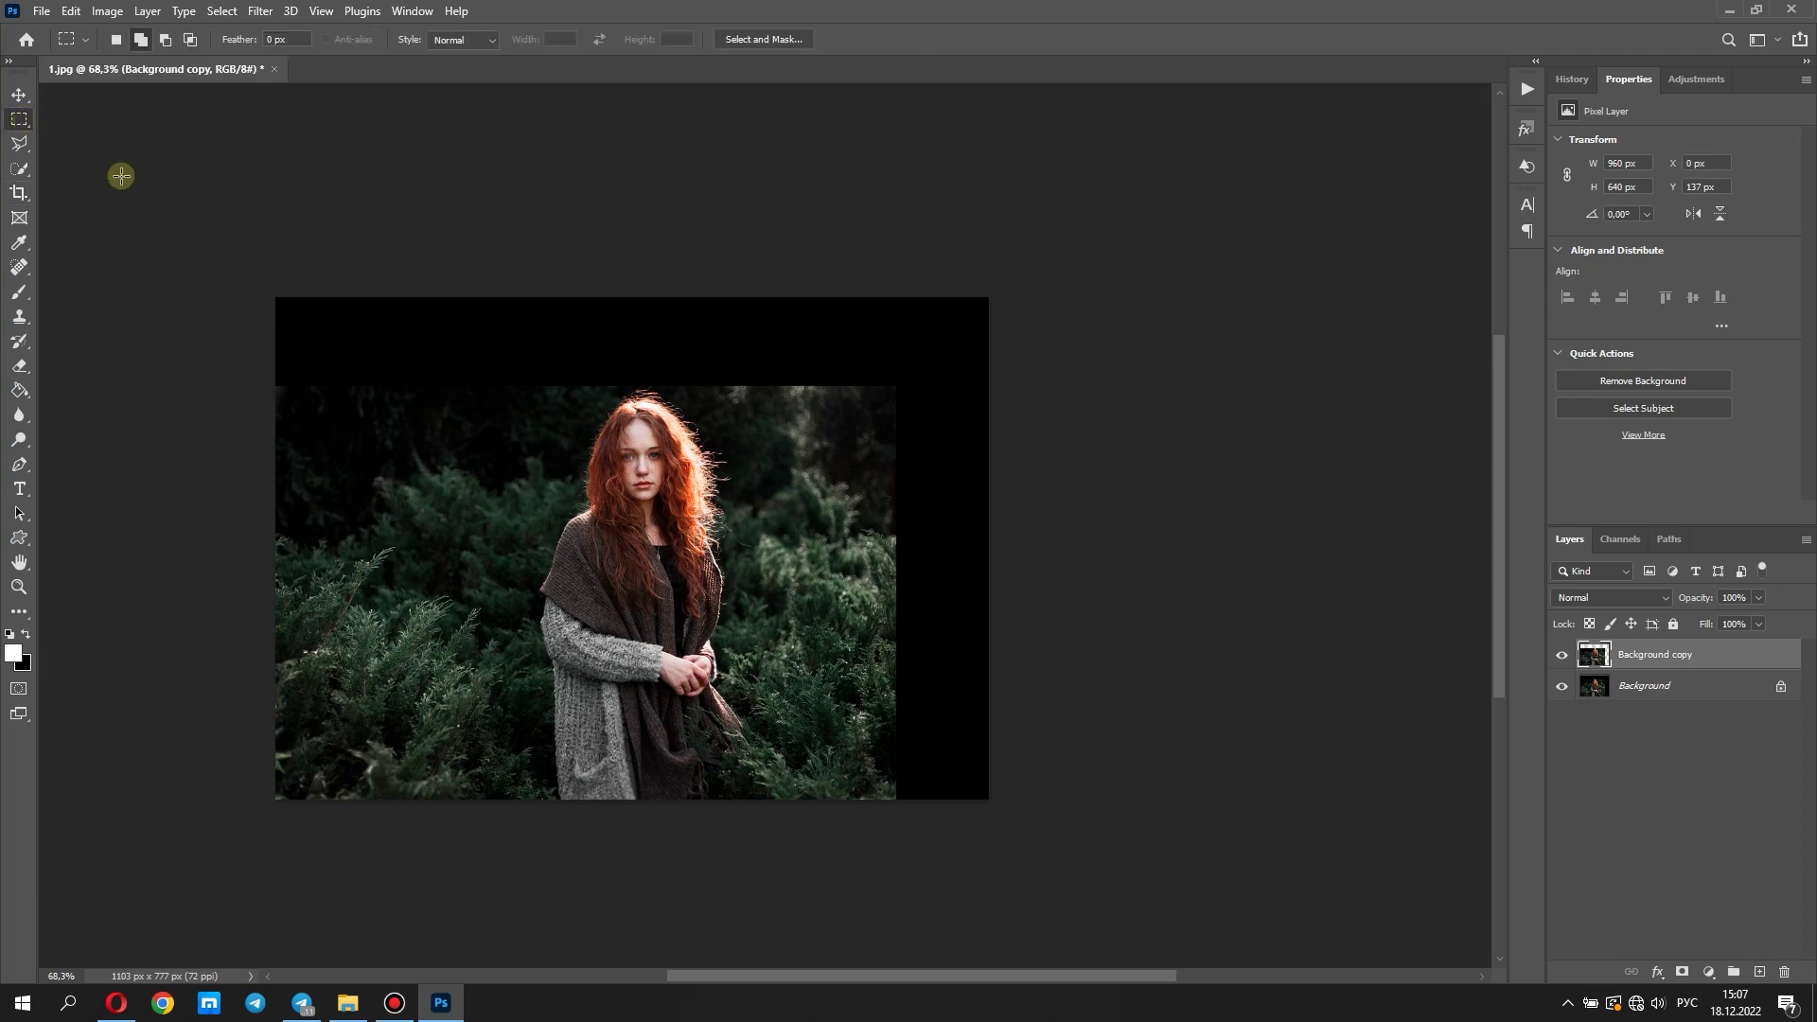
left_click_drag(270, 283, 990, 388)
left_click_drag(991, 800, 889, 305)
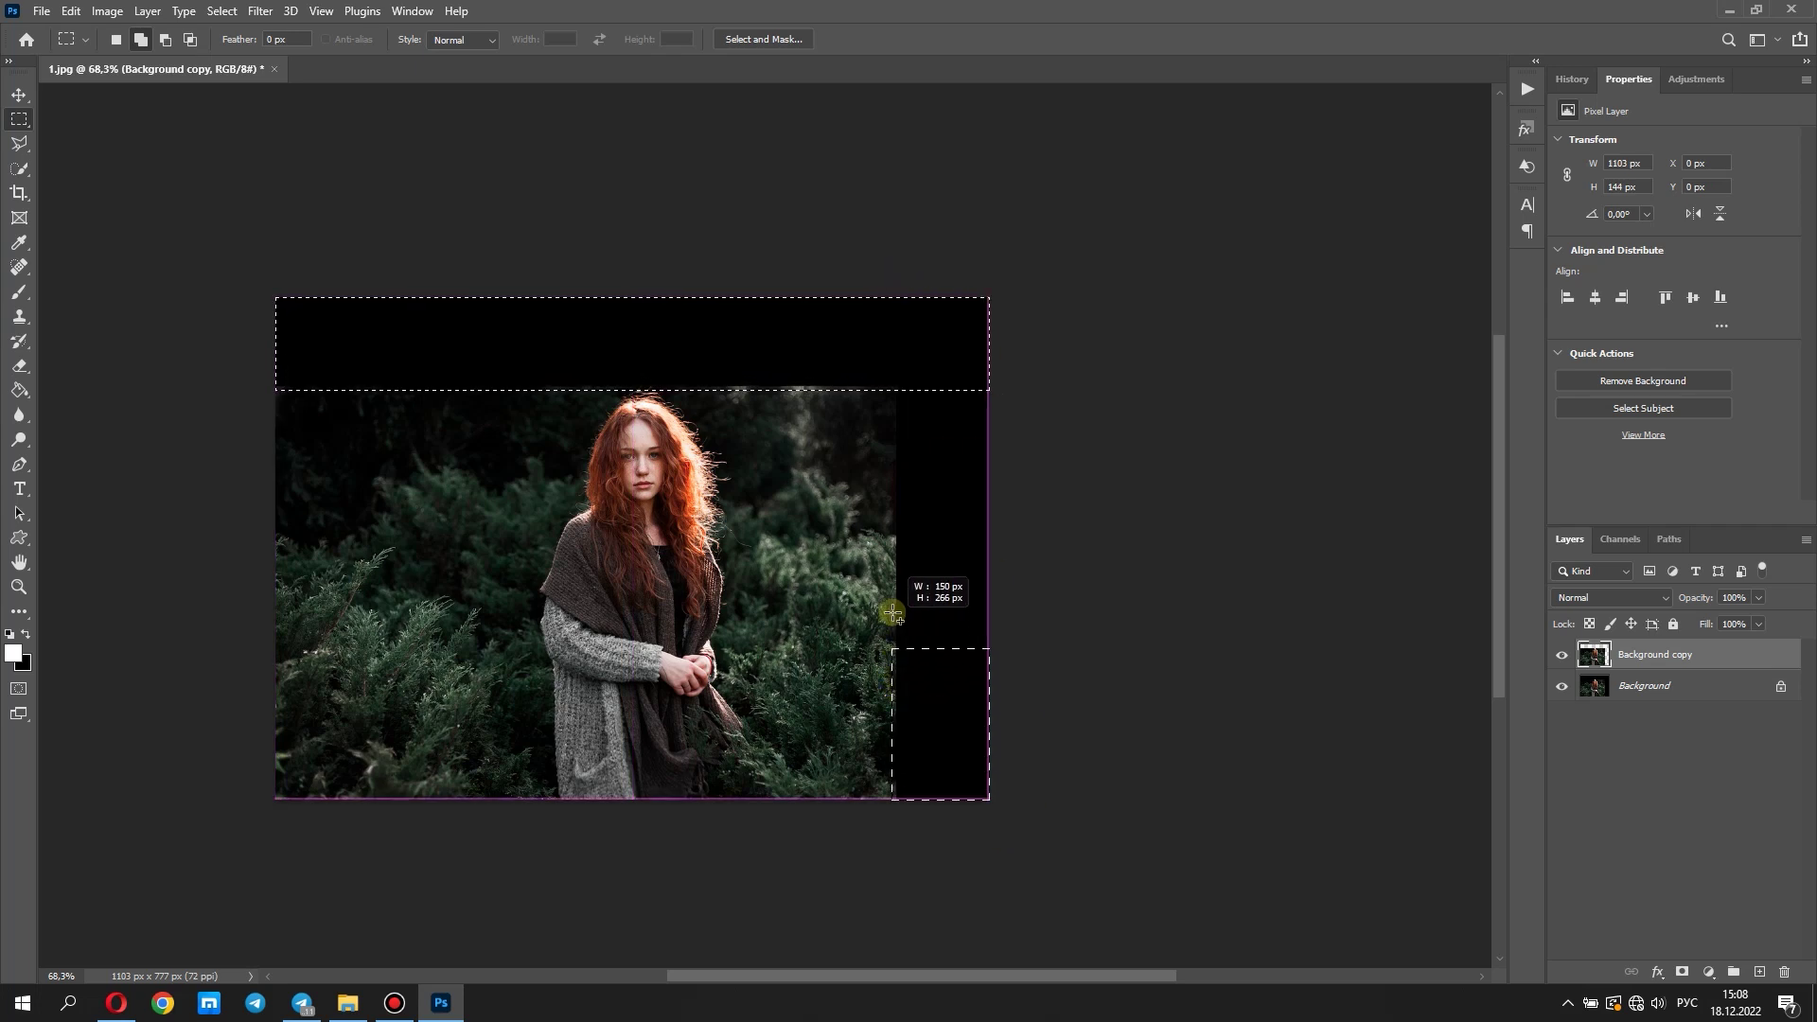
left_click_drag(890, 304, 894, 301)
left_click(73, 11)
left_click(138, 342)
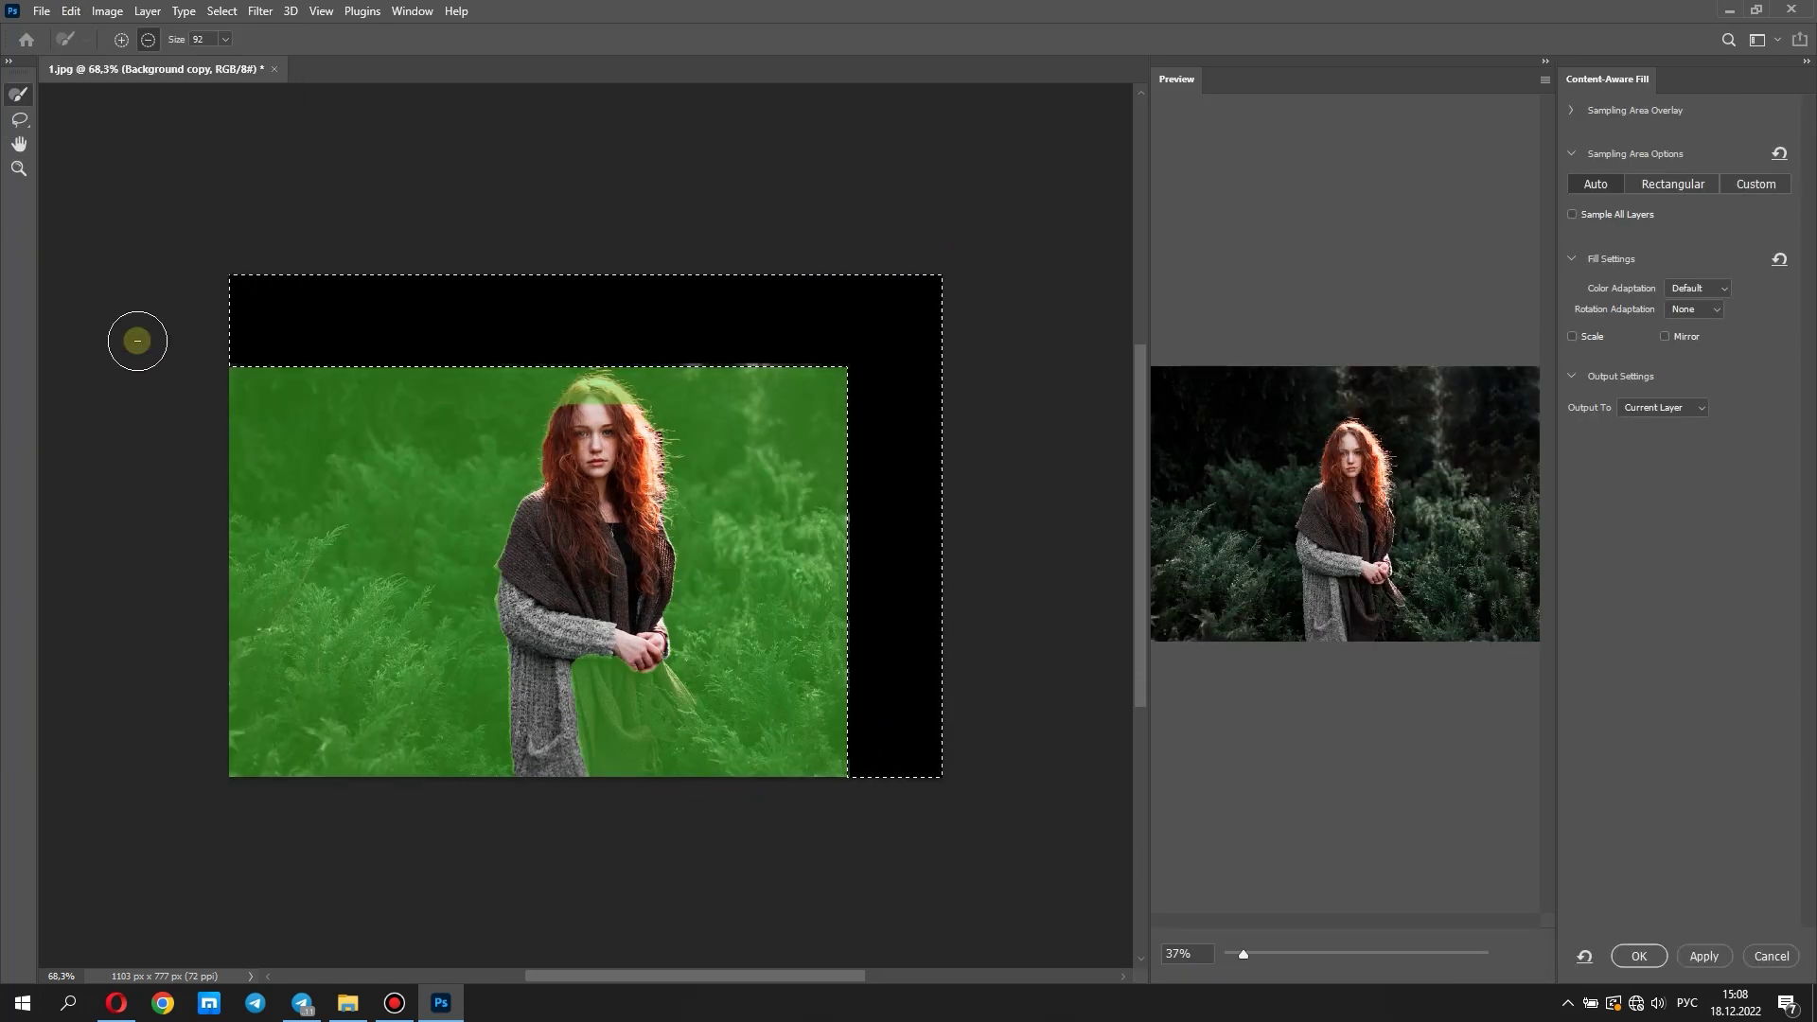
left_click(1638, 955)
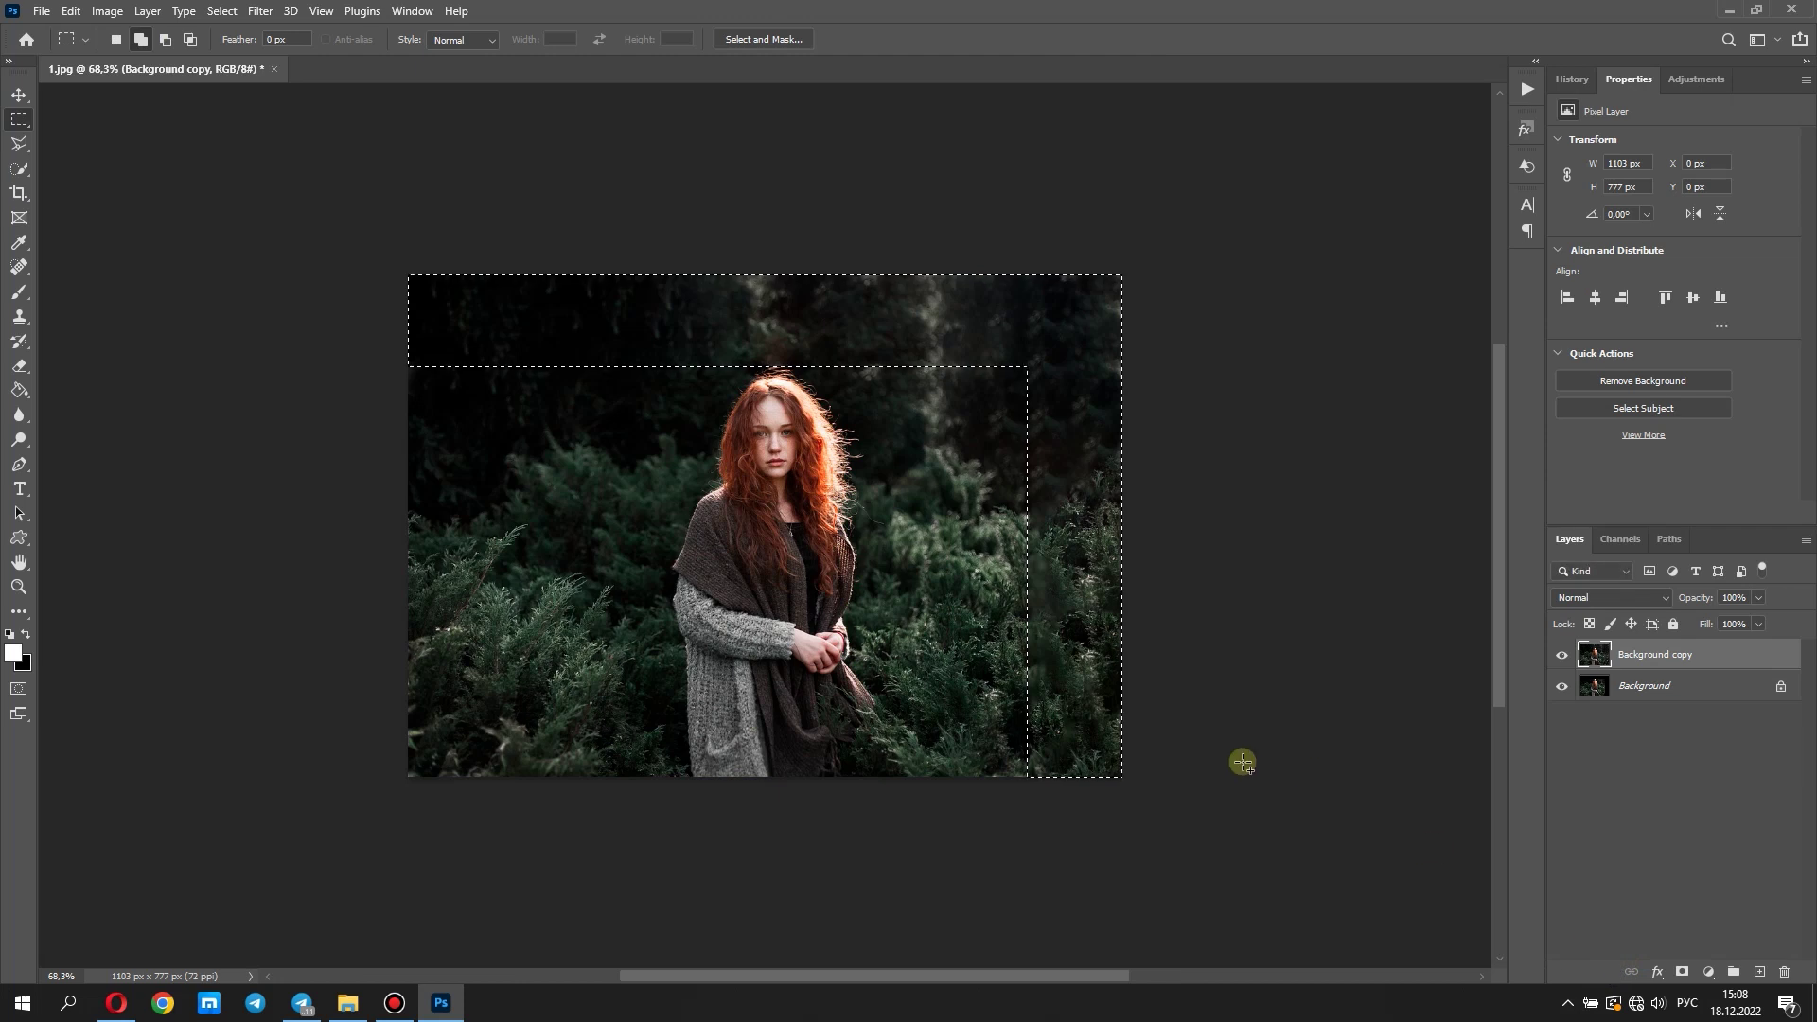
left_click(236, 11)
left_click(248, 54)
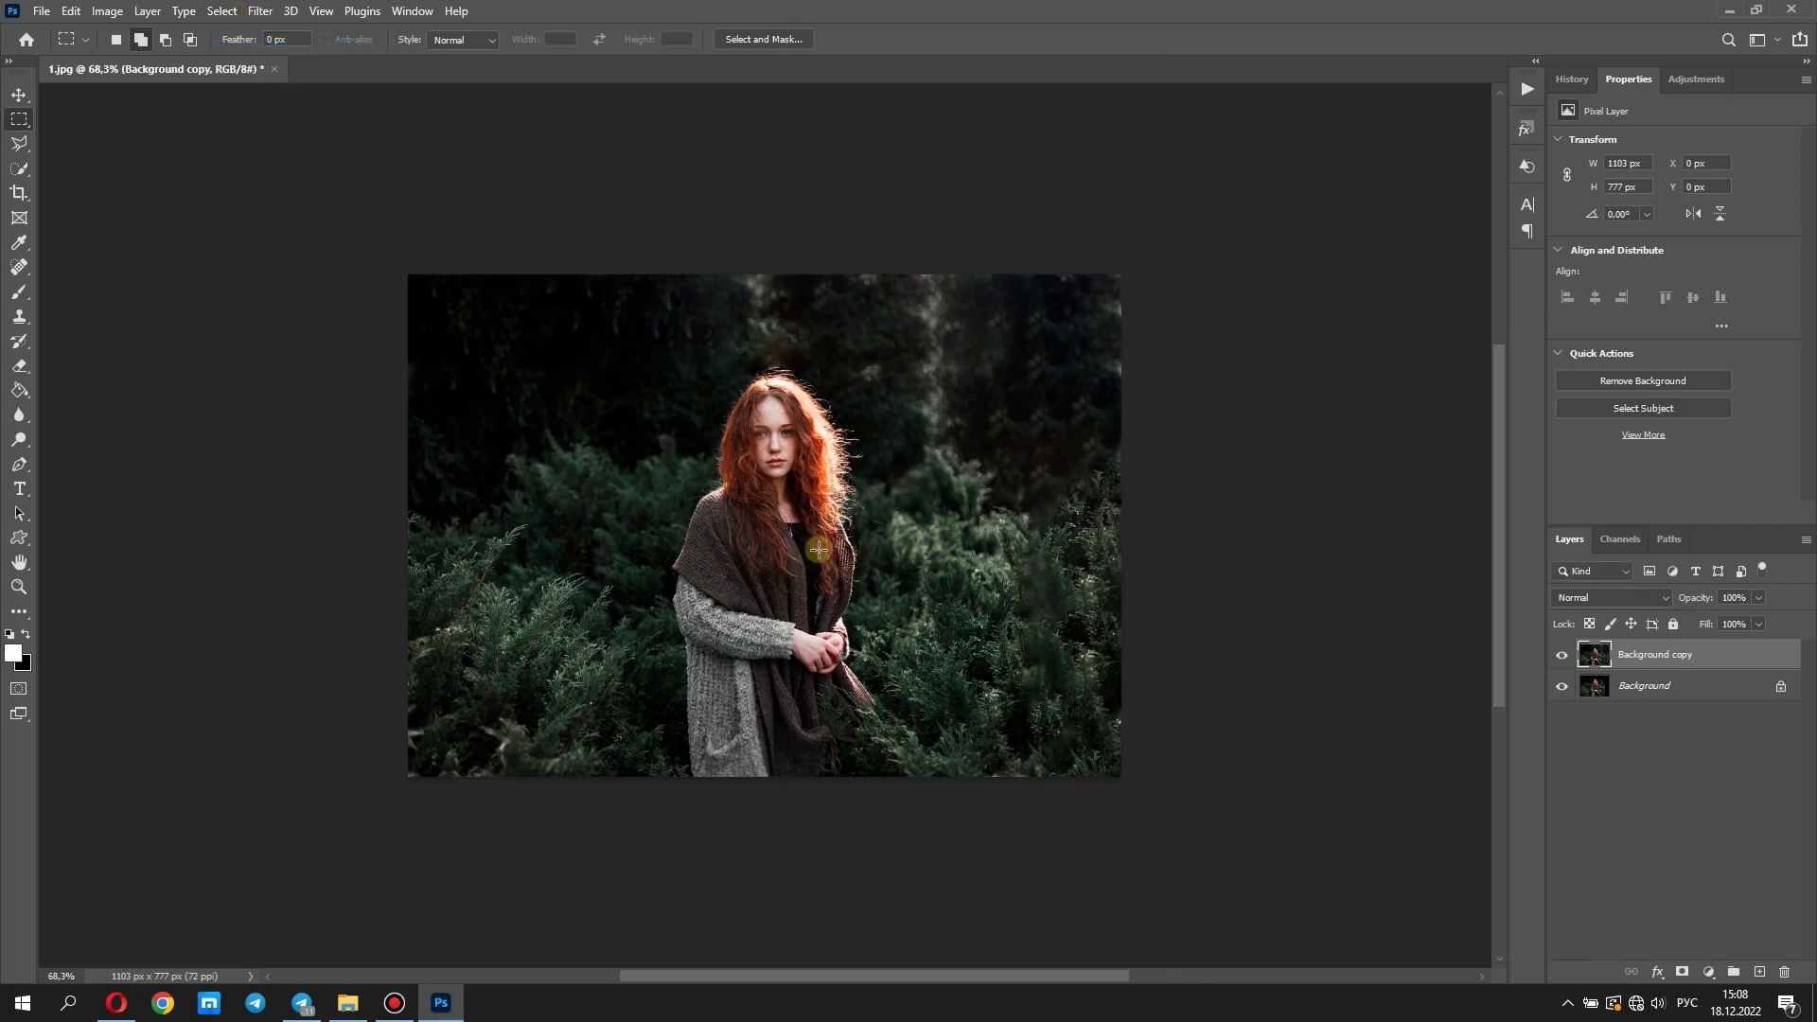
scroll(818, 549, "up", 1)
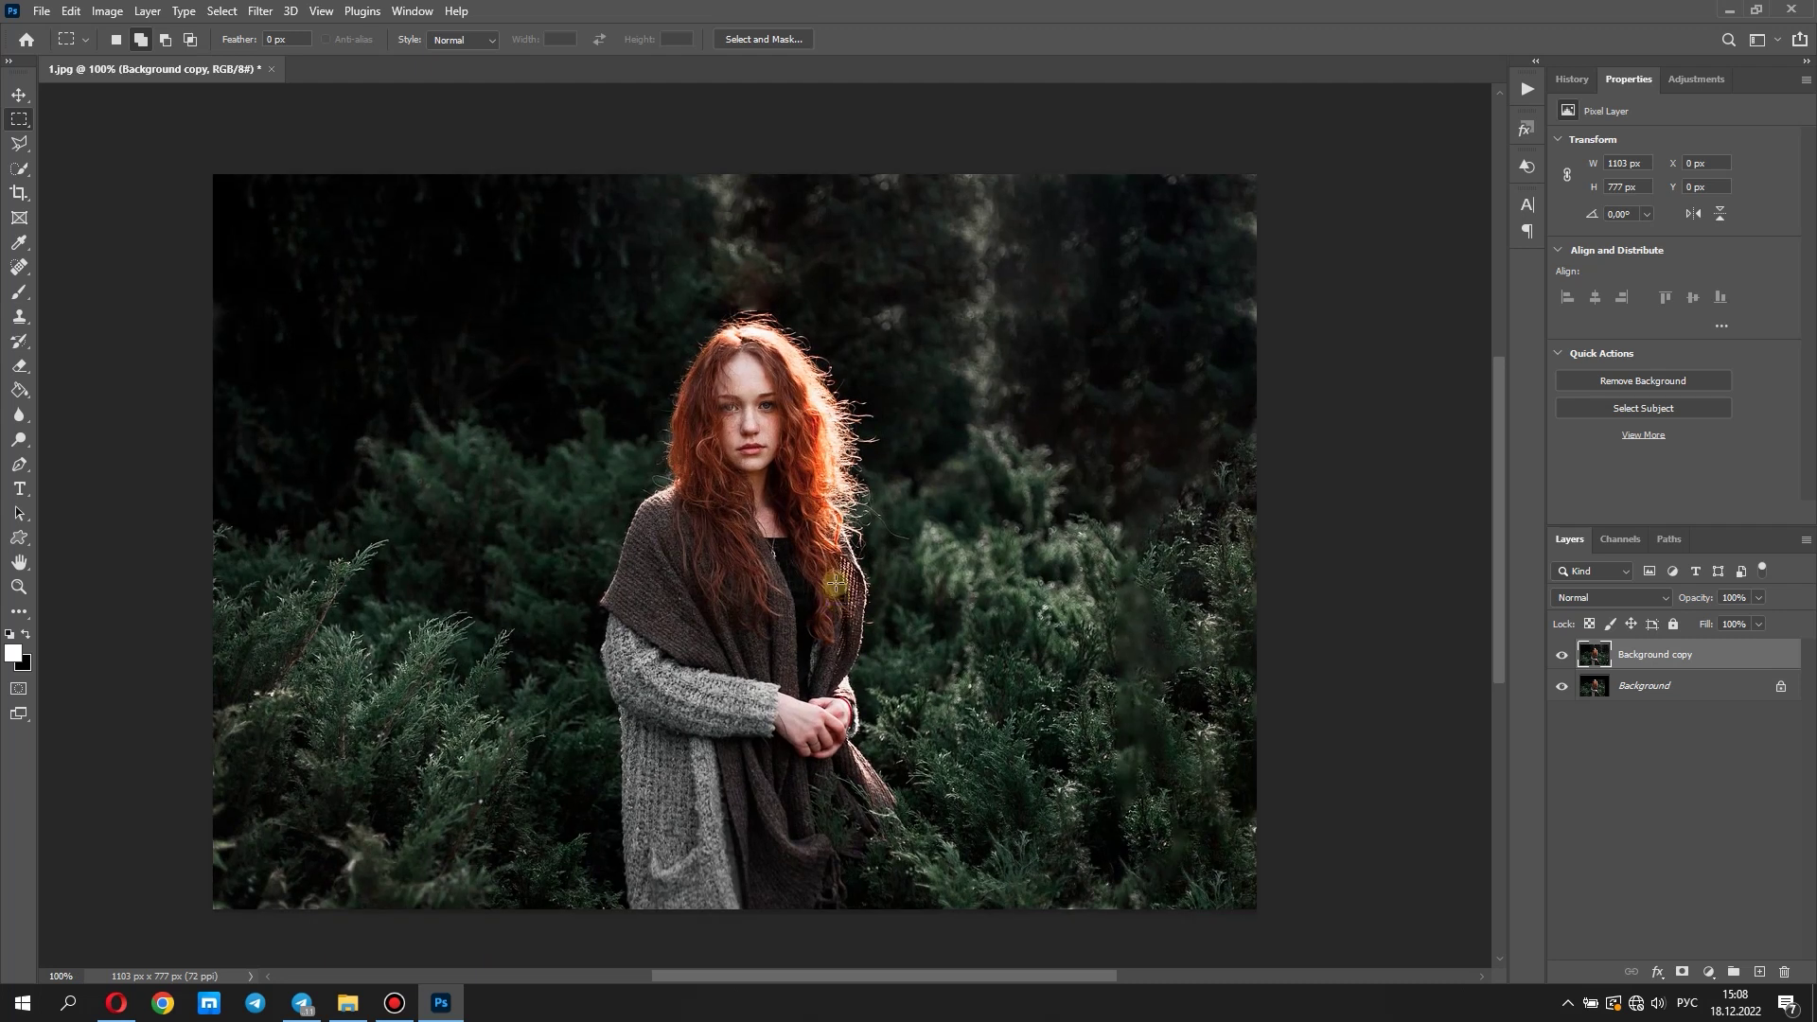
Place 3.png as a layer, shrink it over her folded hands and tilt it −0.12°
left_click(348, 1003)
left_click_drag(992, 275, 747, 771)
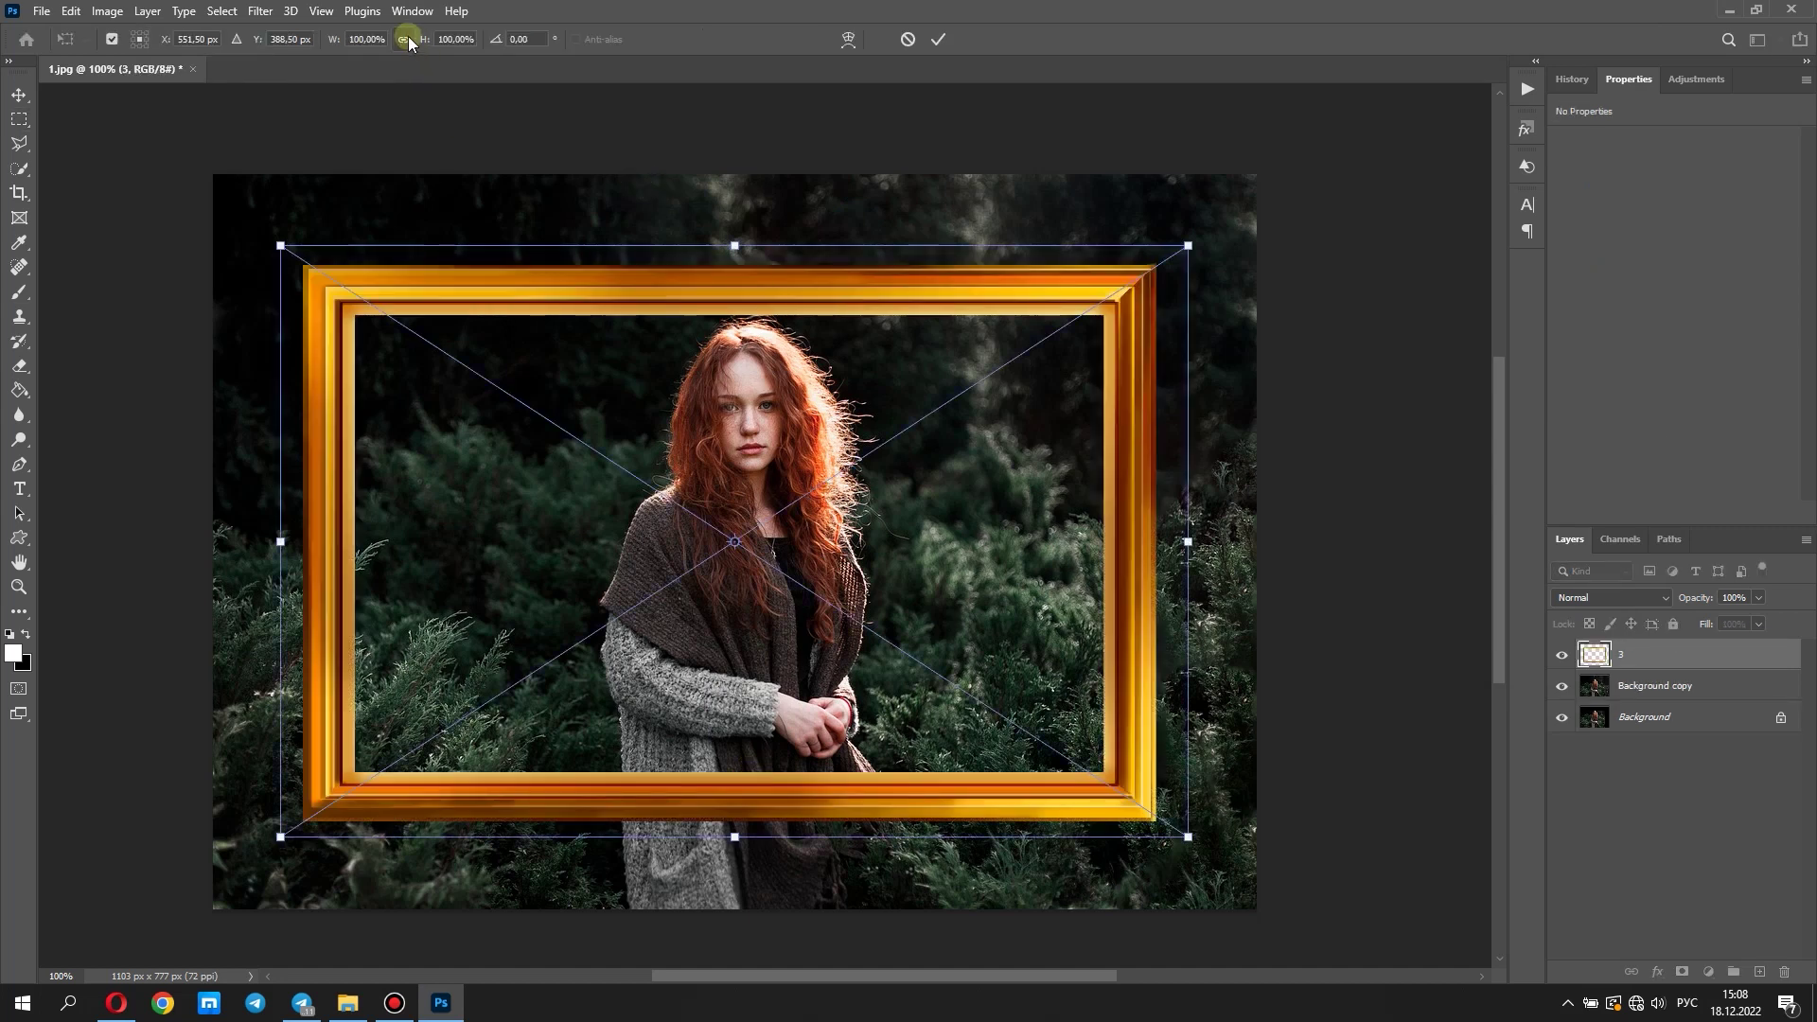
mouse_move(280, 245)
left_mouse_down()
mouse_move(677, 625)
mouse_move(795, 586)
left_mouse_up()
mouse_move(1133, 723)
left_mouse_down()
mouse_move(907, 667)
mouse_move(900, 633)
mouse_move(837, 637)
left_mouse_up()
mouse_move(958, 644)
left_mouse_down()
mouse_move(974, 656)
mouse_move(975, 629)
left_mouse_up()
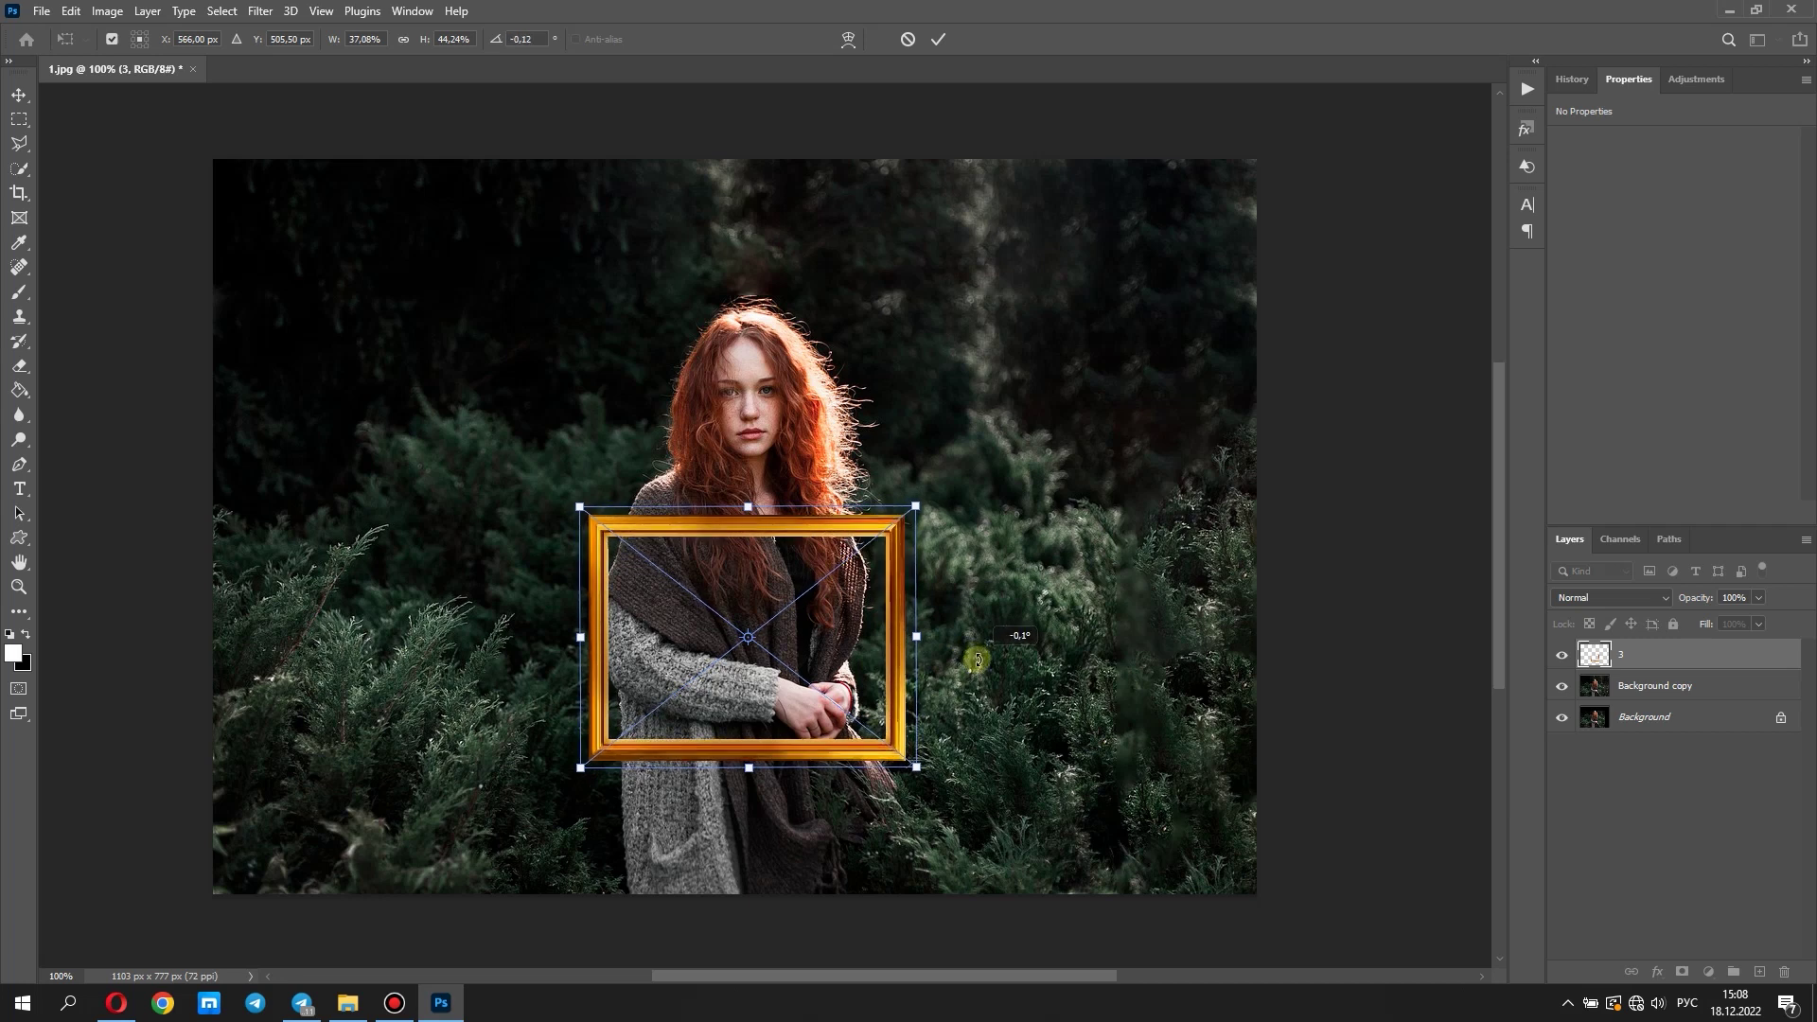
left_click(935, 47)
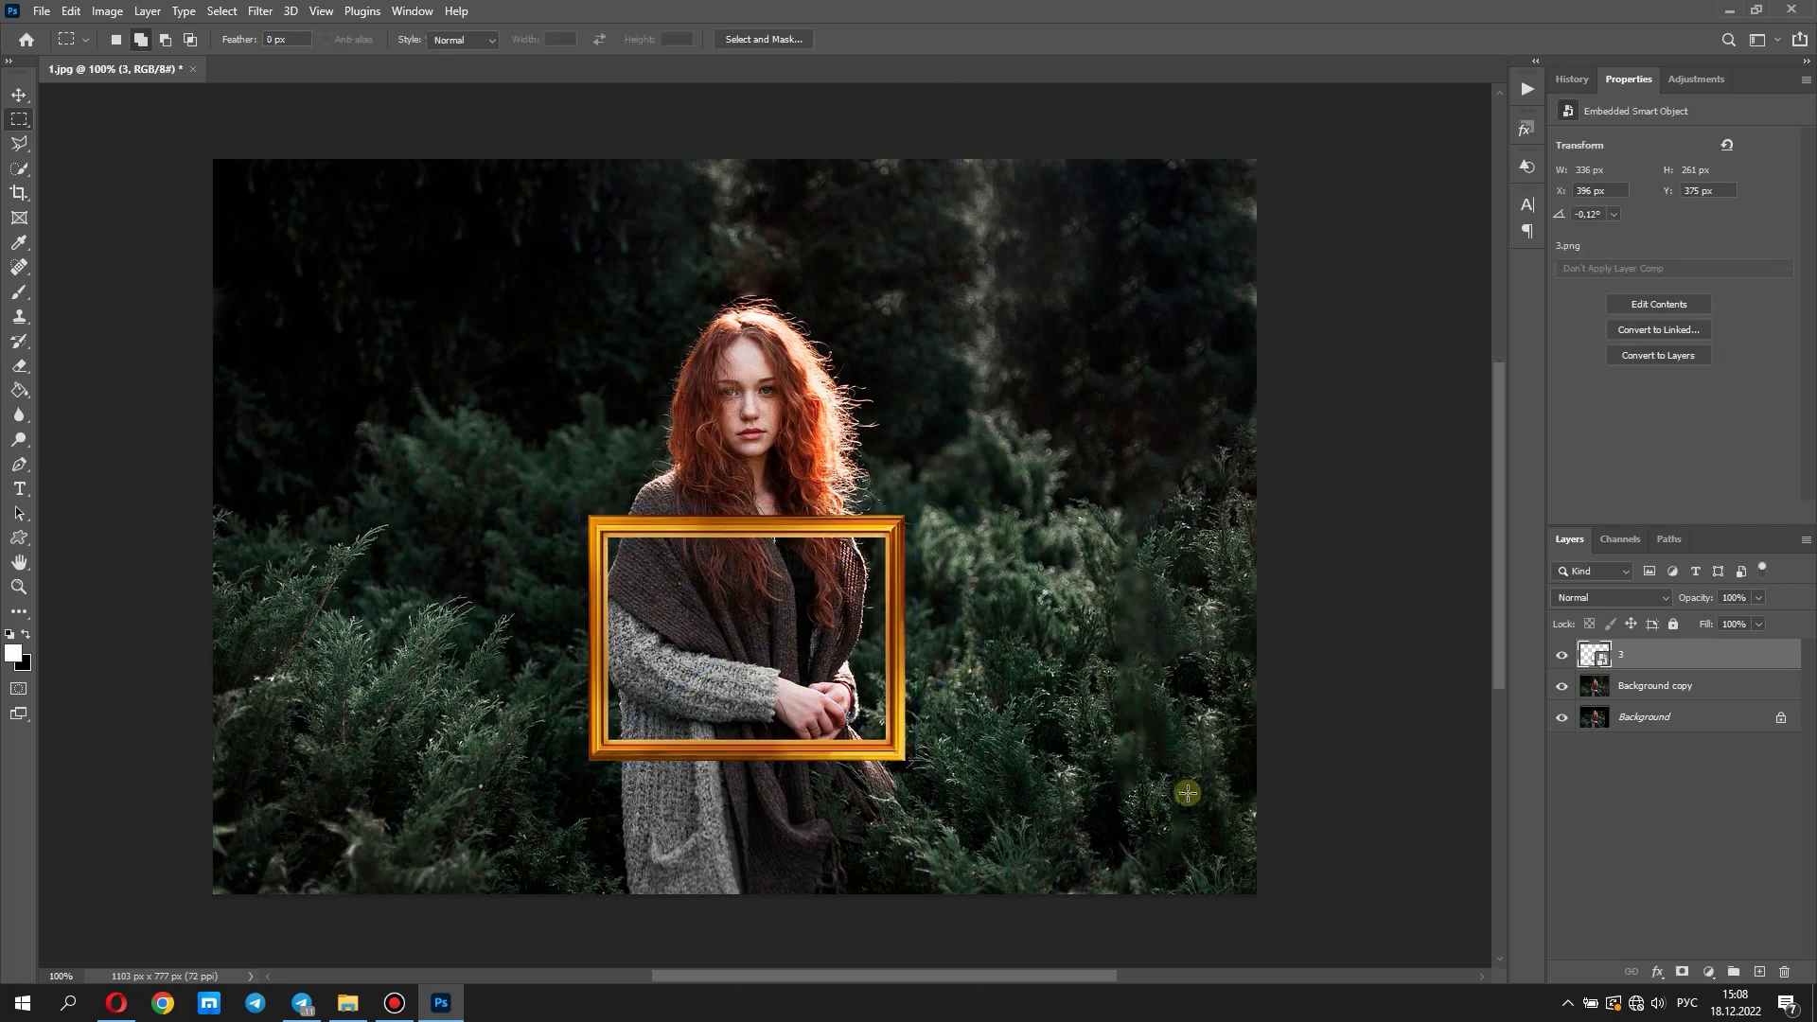
left_click(1737, 697)
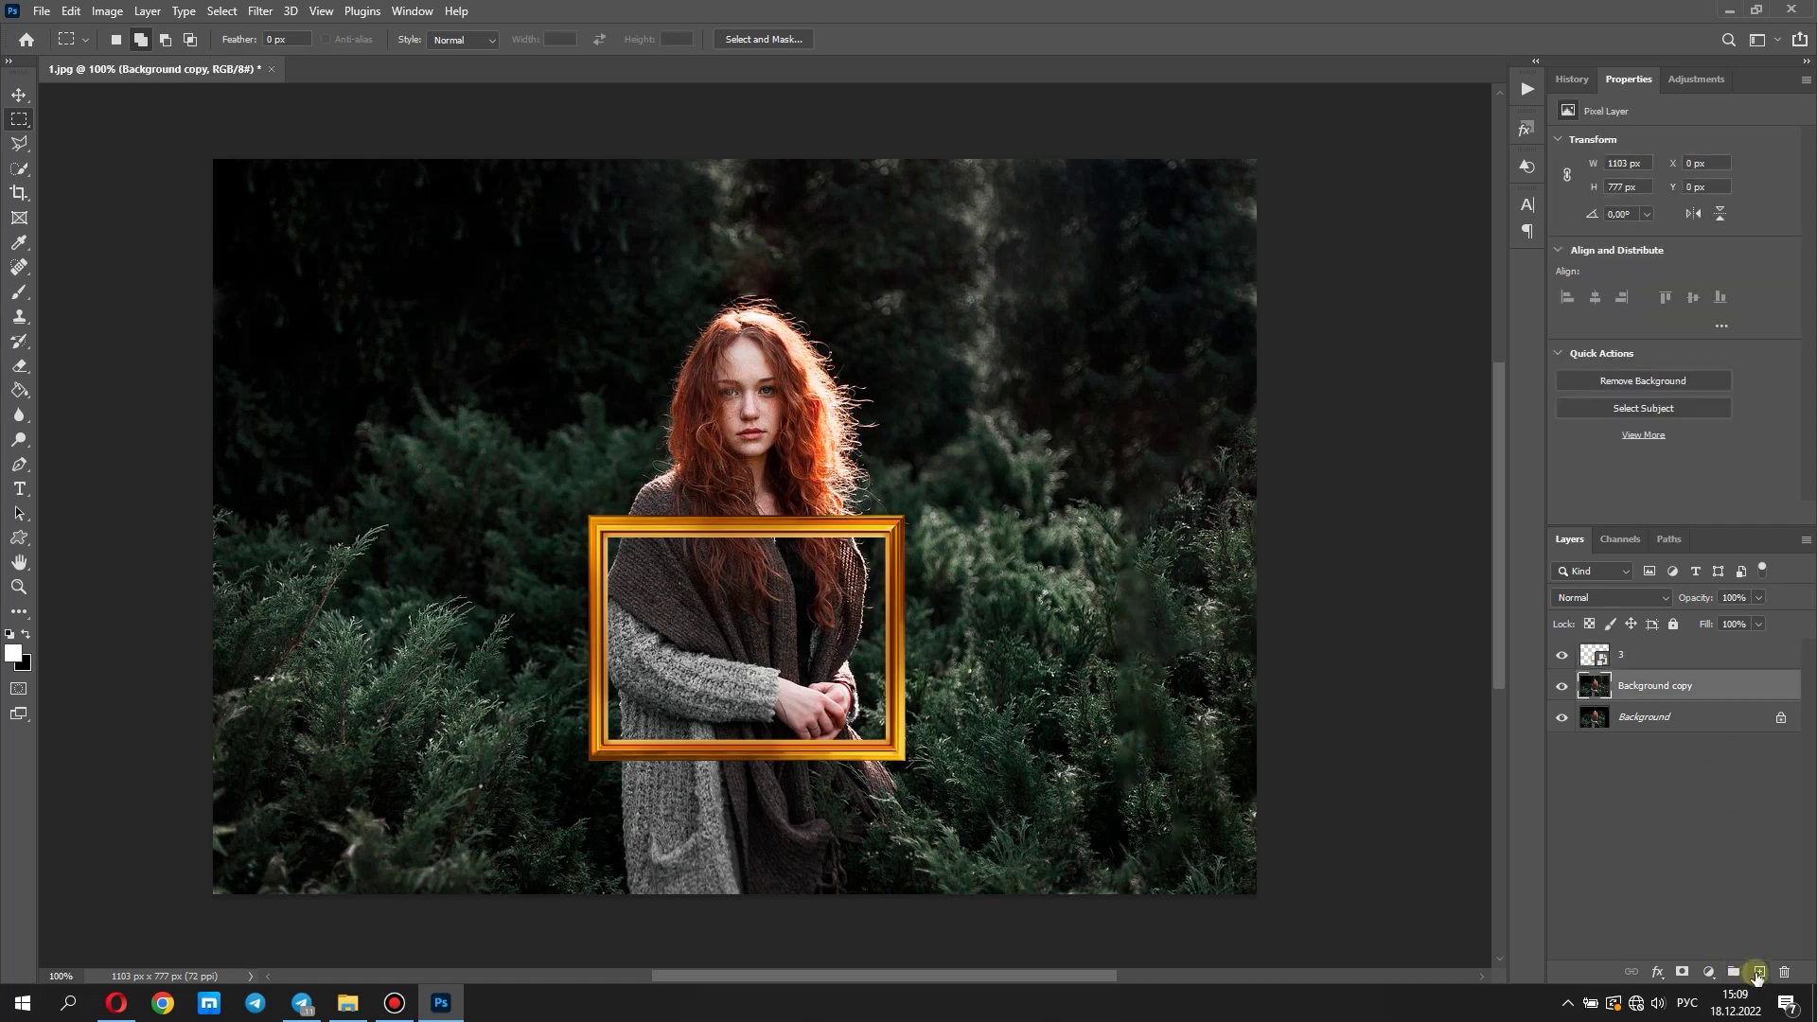
Add Layer 1 beneath the frame and fill the frame opening with solid black
left_click(1759, 972)
scroll(642, 639, "up", 2)
scroll(642, 639, "up", 2)
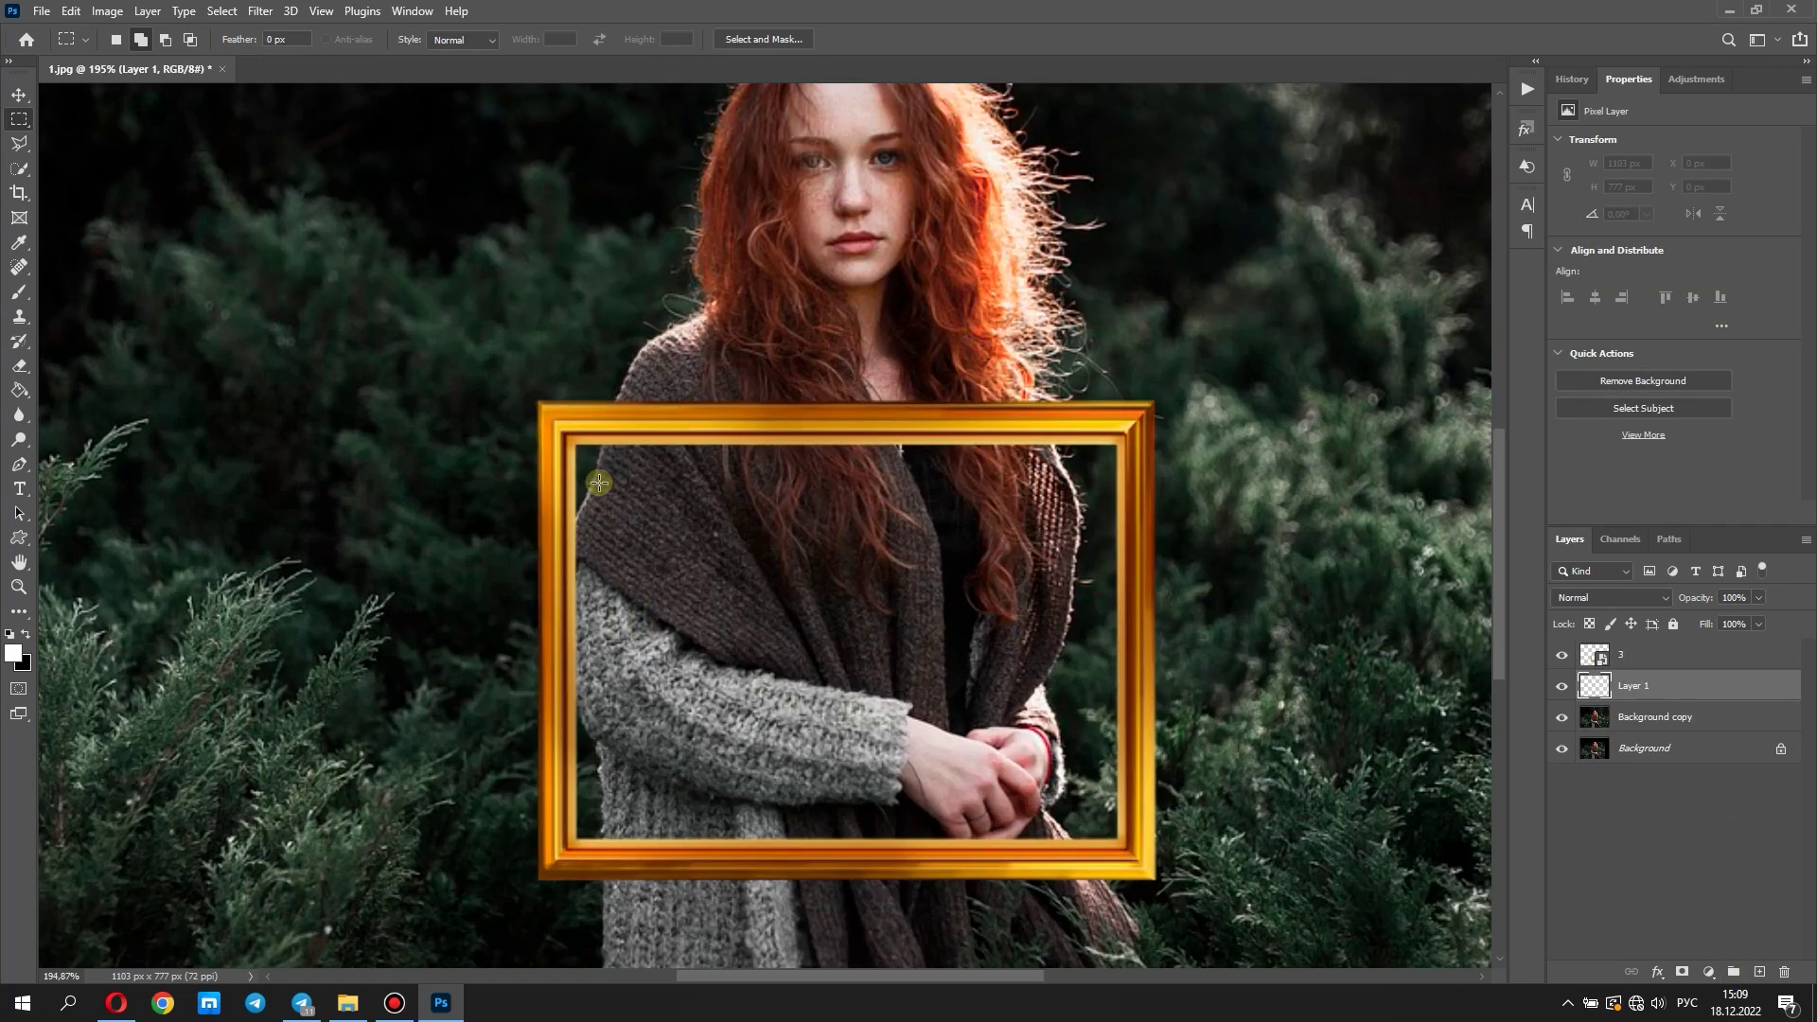
left_click_drag(573, 443, 1119, 840)
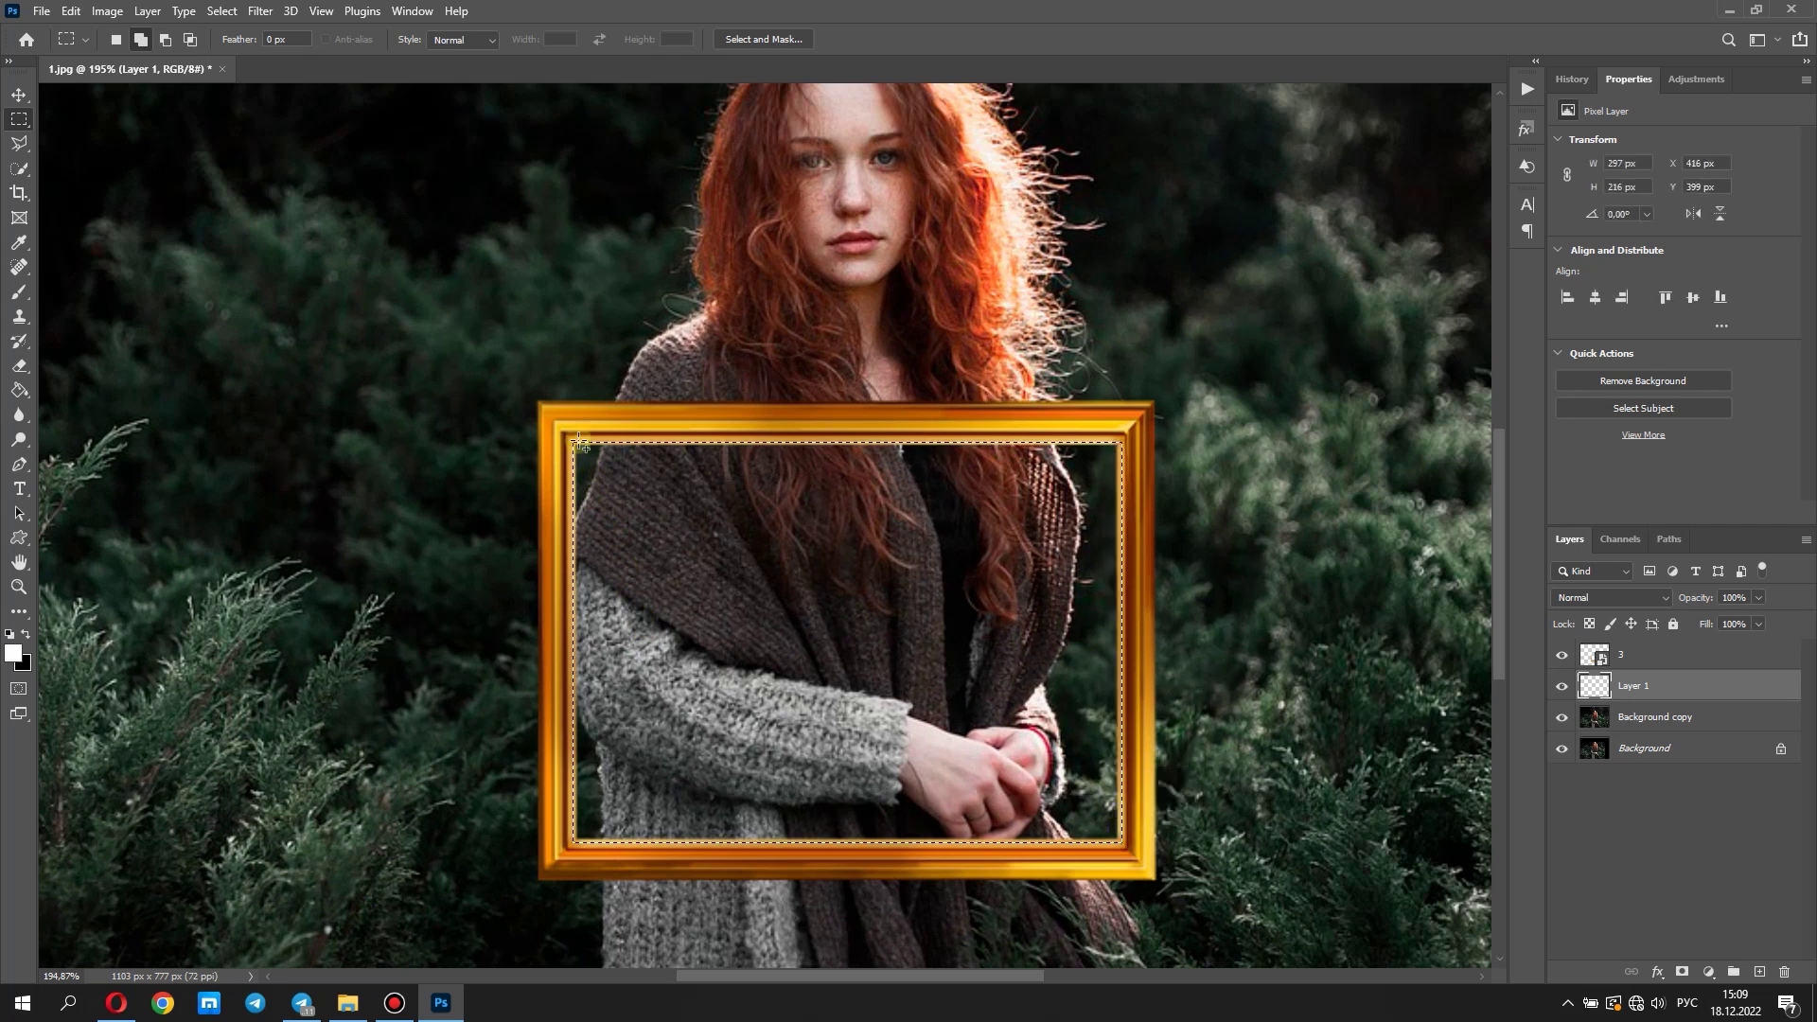
left_click(26, 633)
left_click(17, 390)
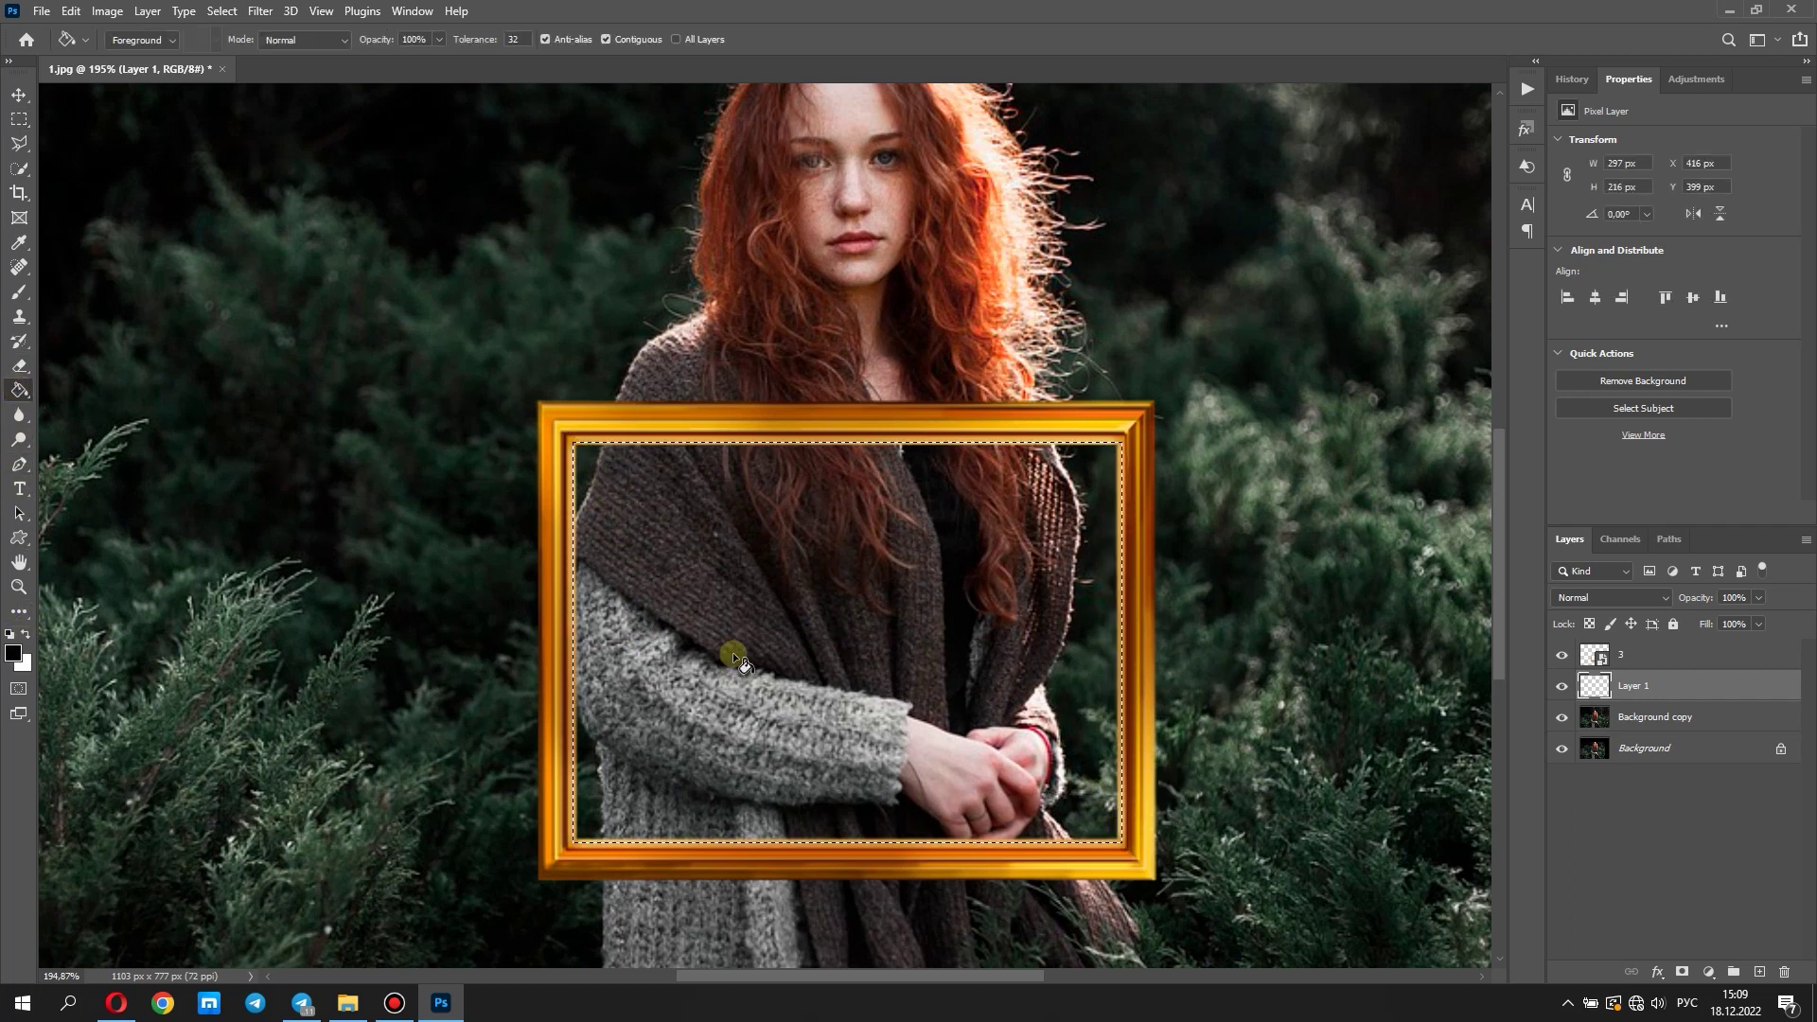
left_click(732, 651)
left_click(221, 11)
left_click(242, 48)
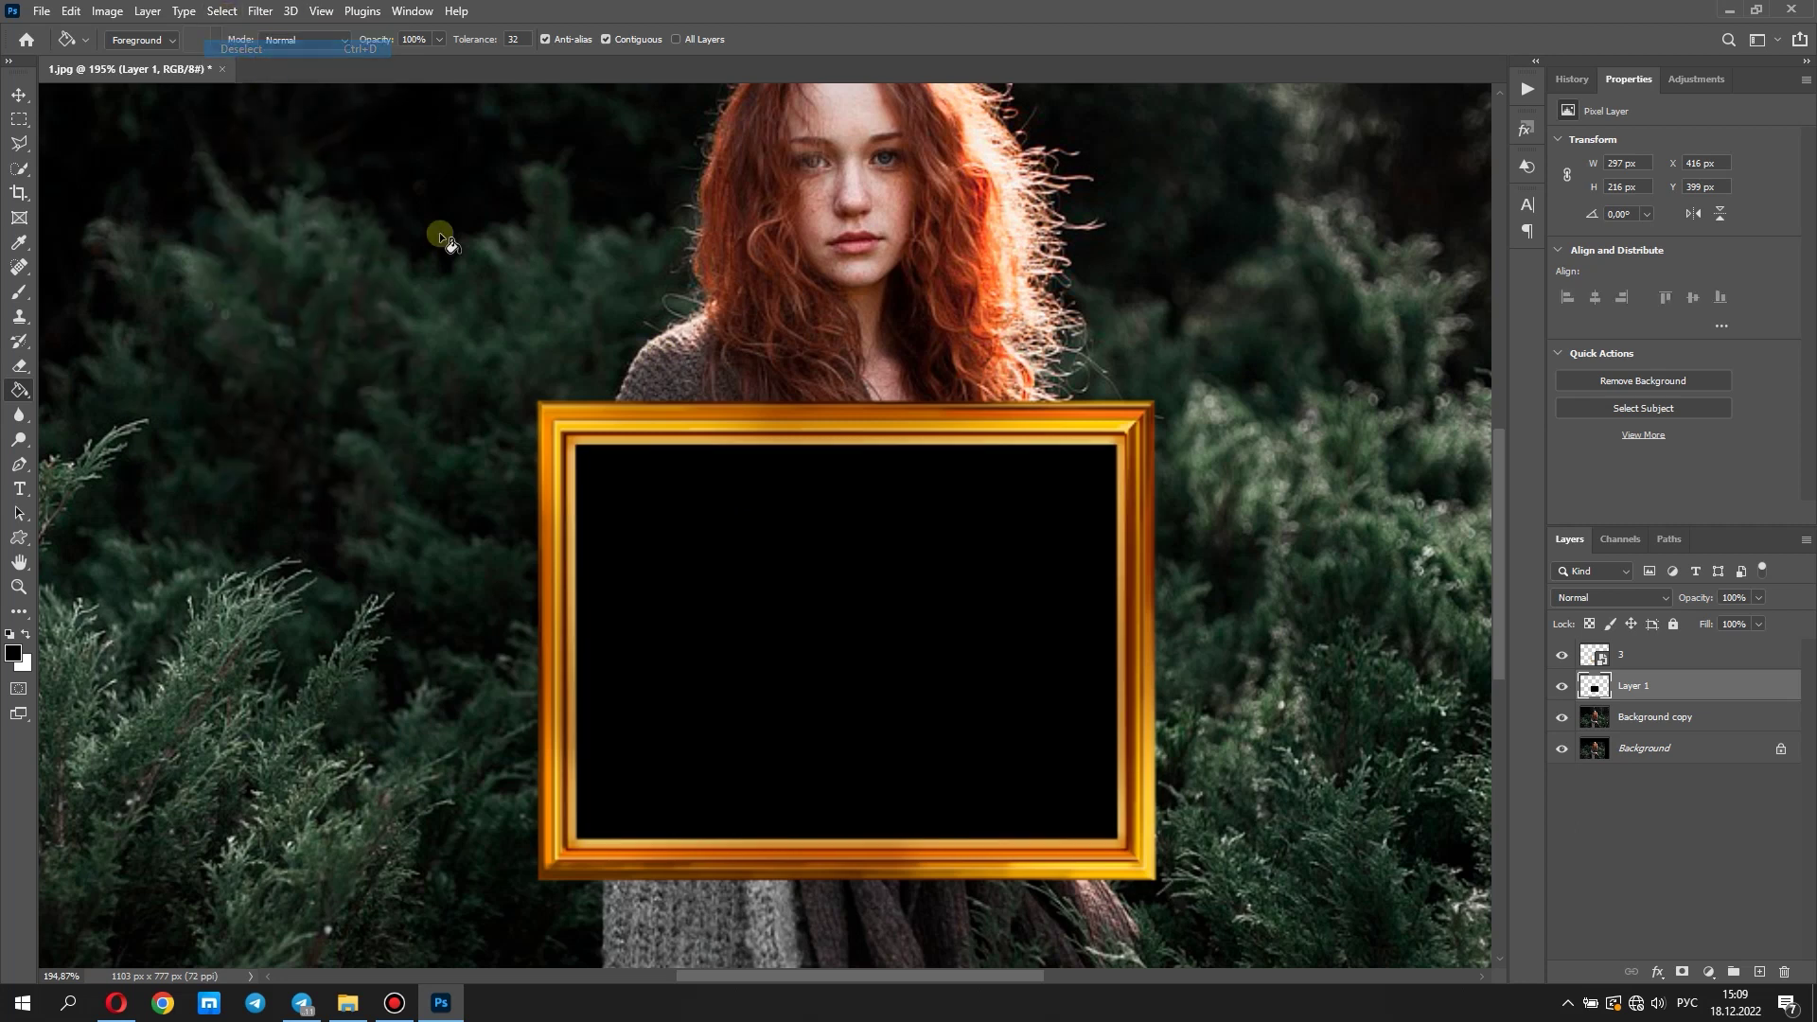
Select the frame layer 3 and scroll the view down and right
left_click(1670, 659)
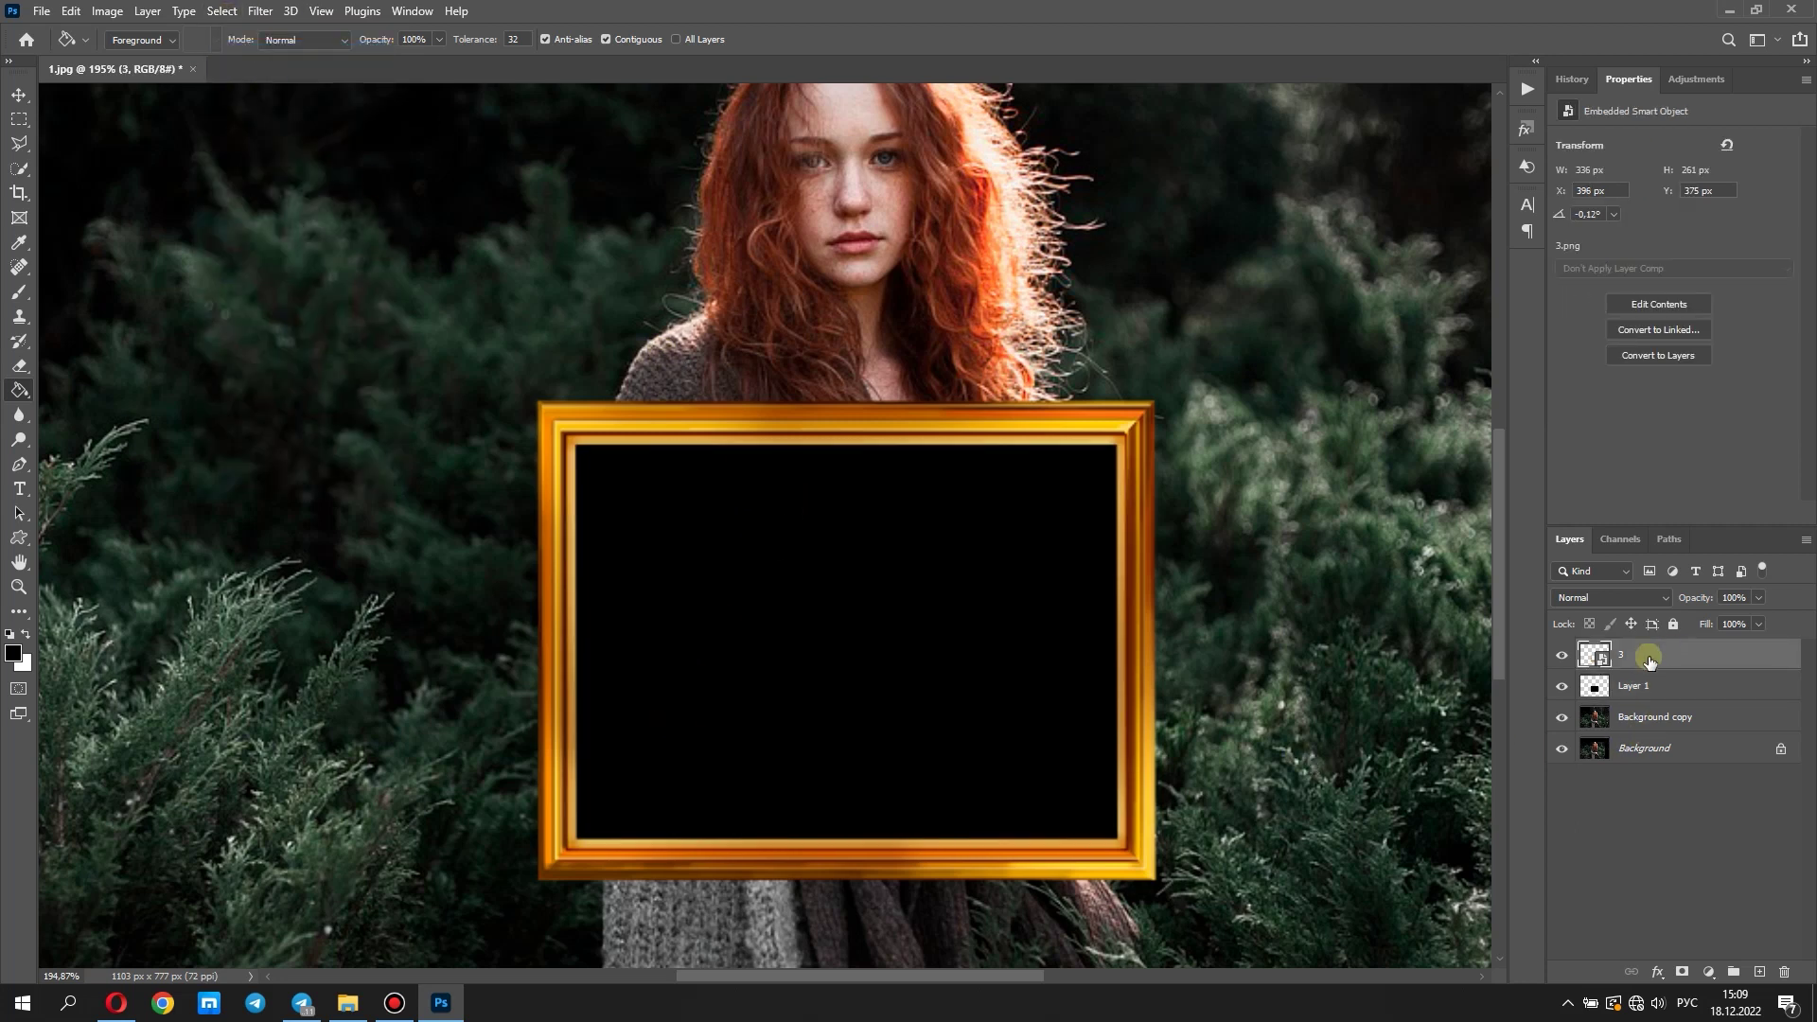
scroll(1220, 613, "down", 1)
scroll(1211, 613, "down", 2)
scroll(1200, 613, "down", 1)
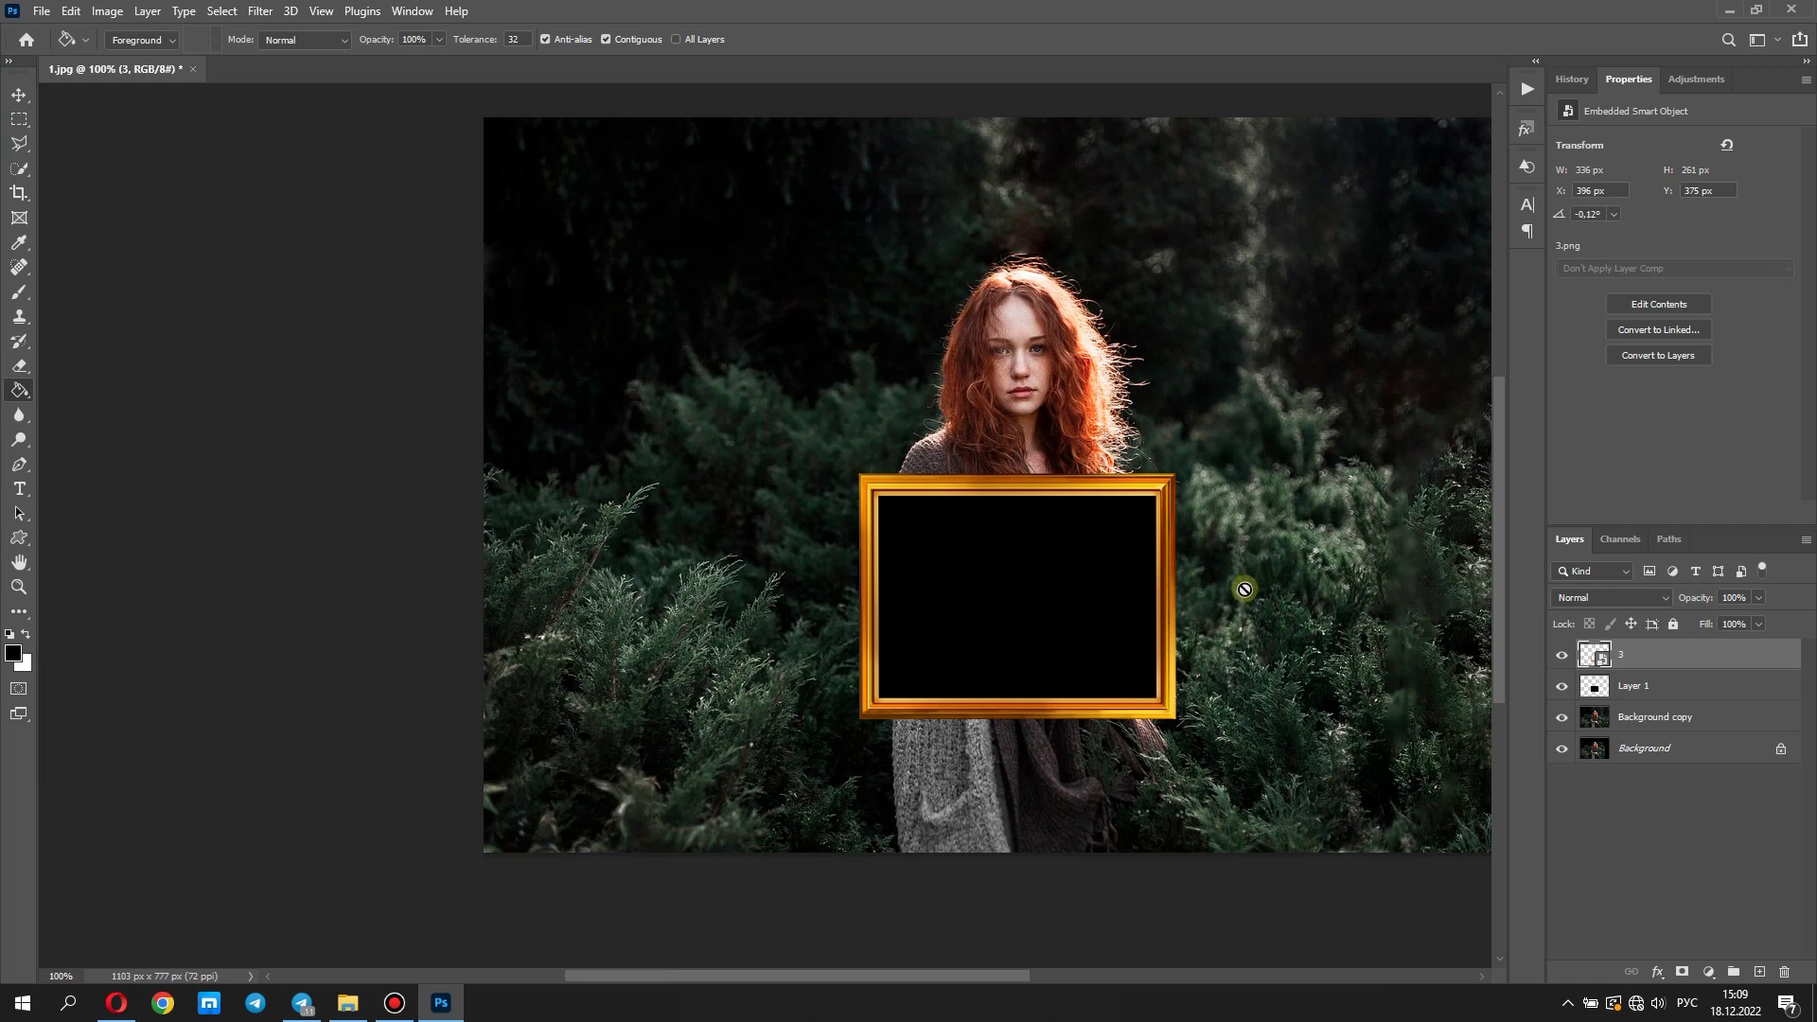
scroll(1075, 568, "right", 5)
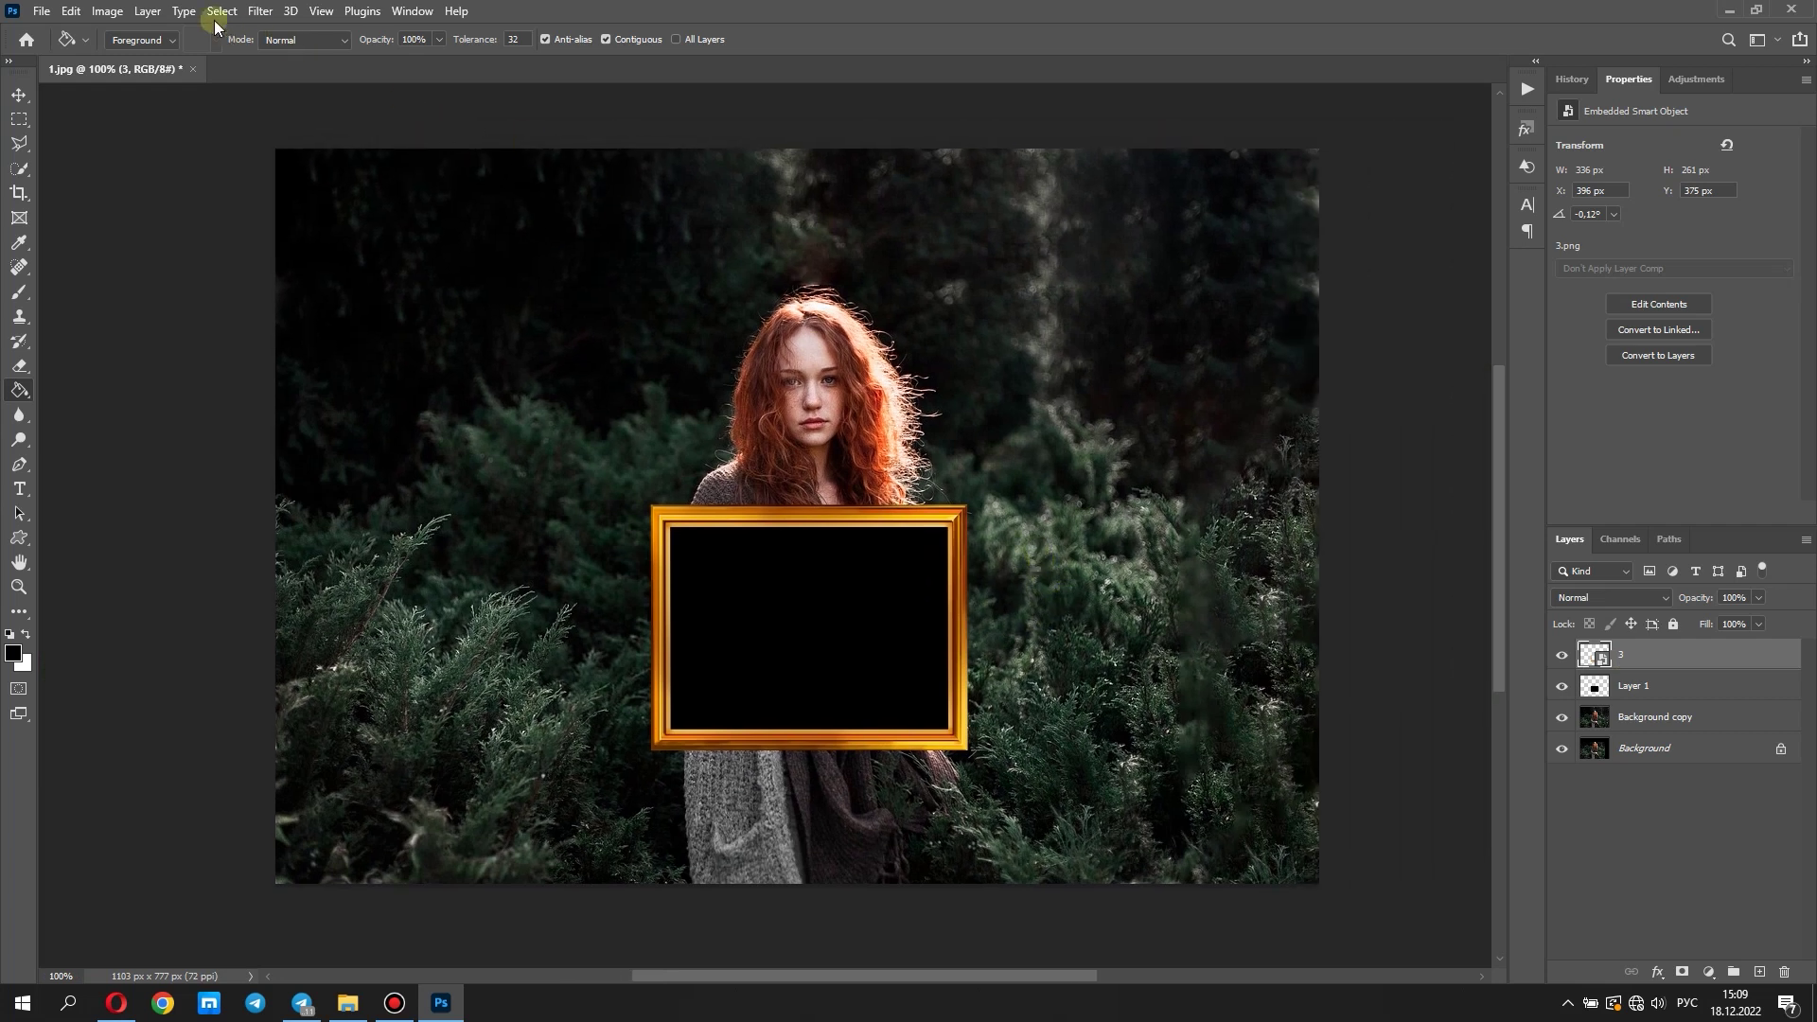
Lower the frame layer's brightness with a Brightness/Contrast smart filter
left_click(107, 11)
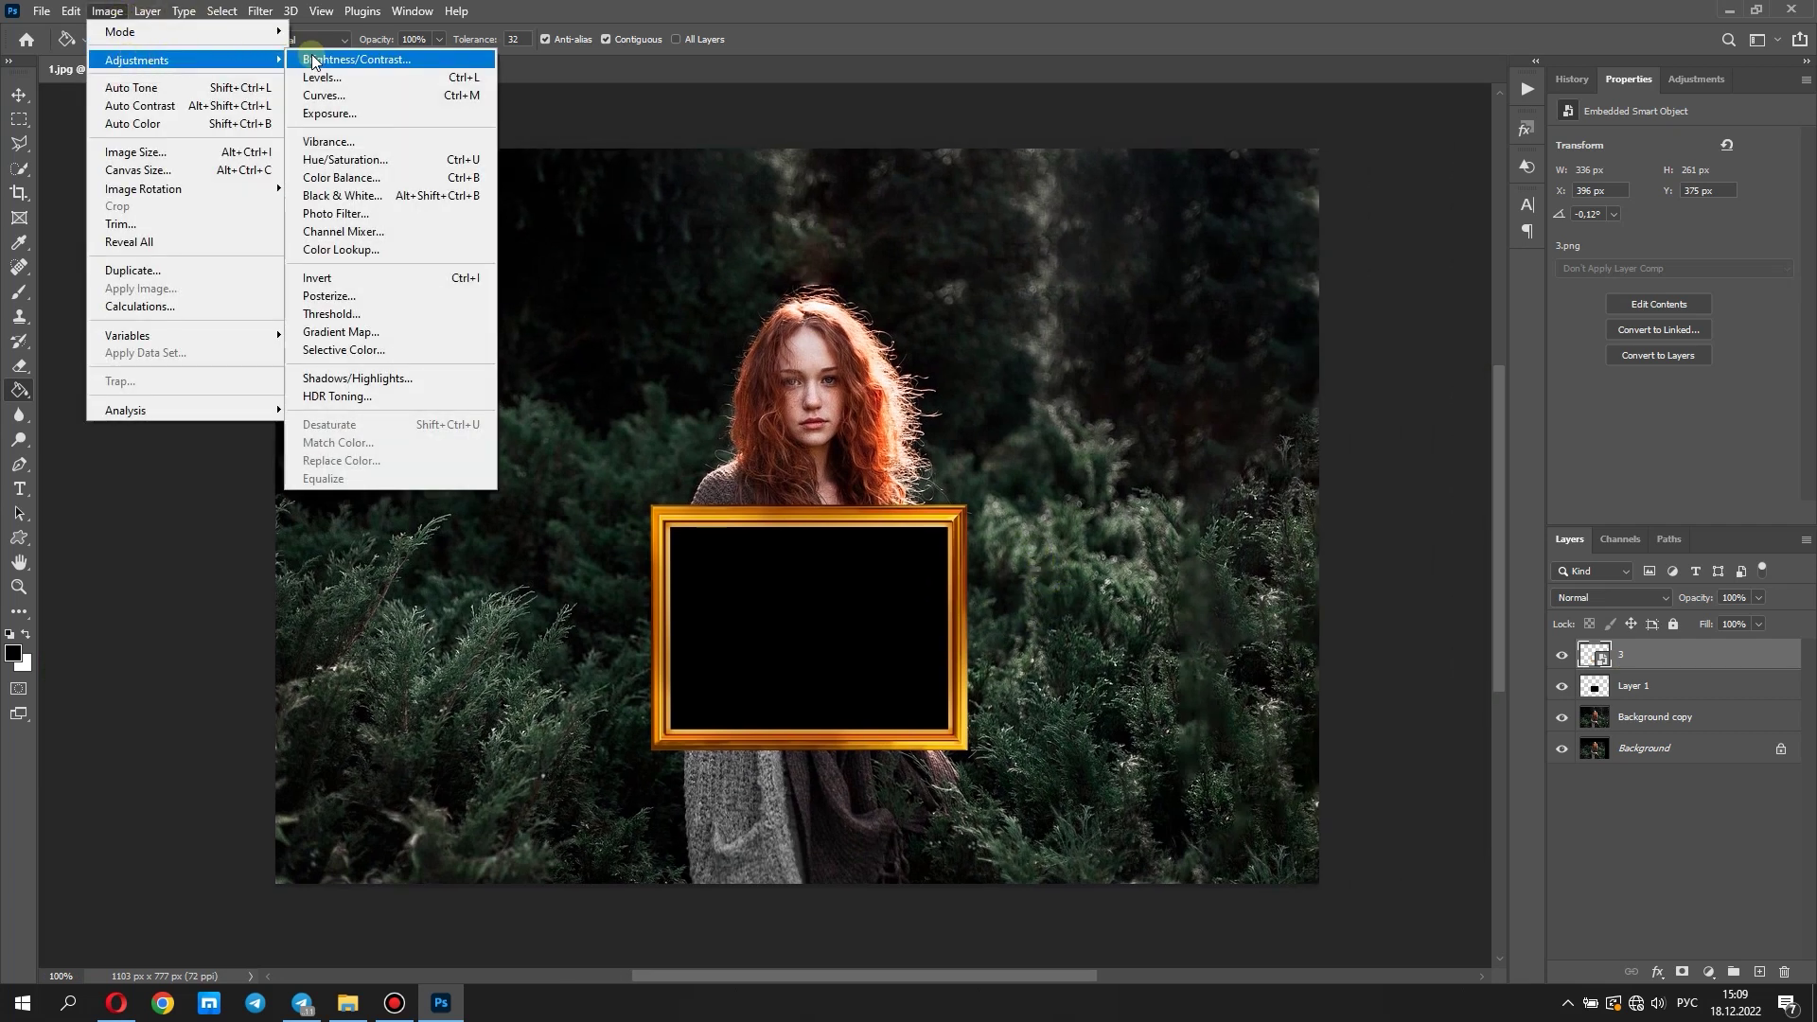
left_click(340, 60)
left_click_drag(956, 254, 1482, 168)
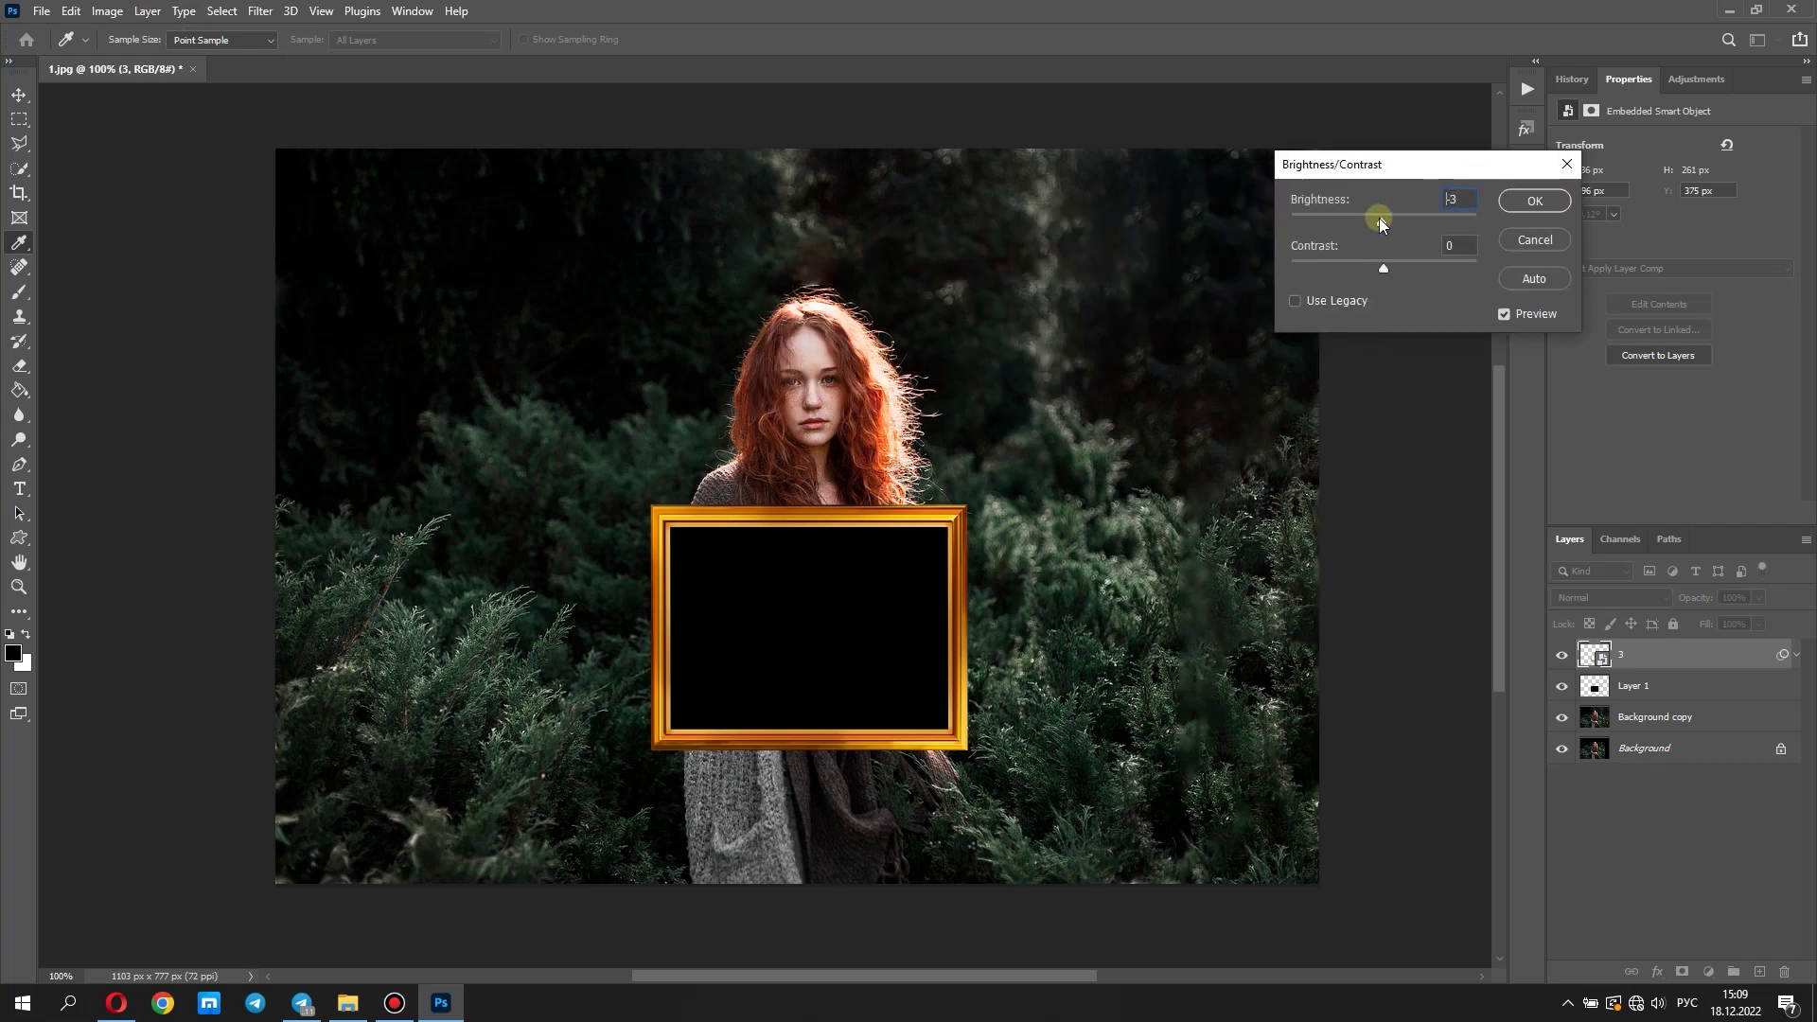
left_click_drag(1379, 224, 1346, 240)
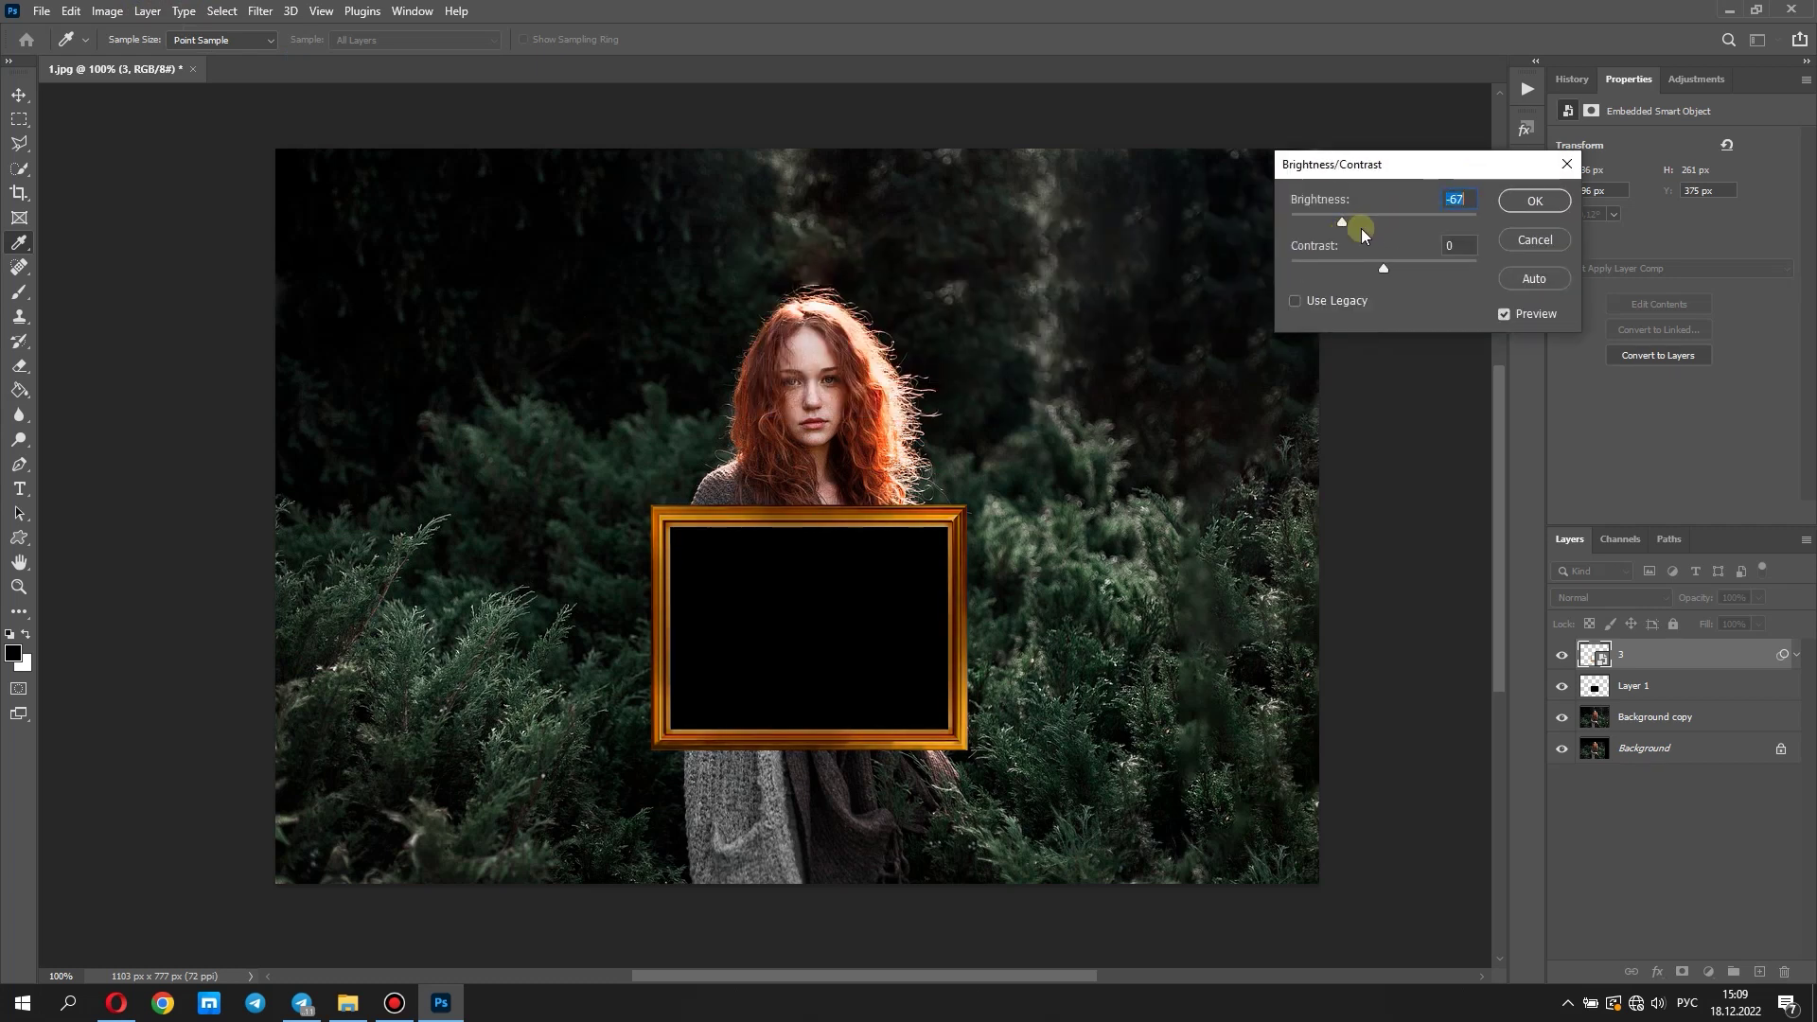
left_click(1534, 201)
Apply Vibrance of -26 to frame layer 3
left_click(118, 17)
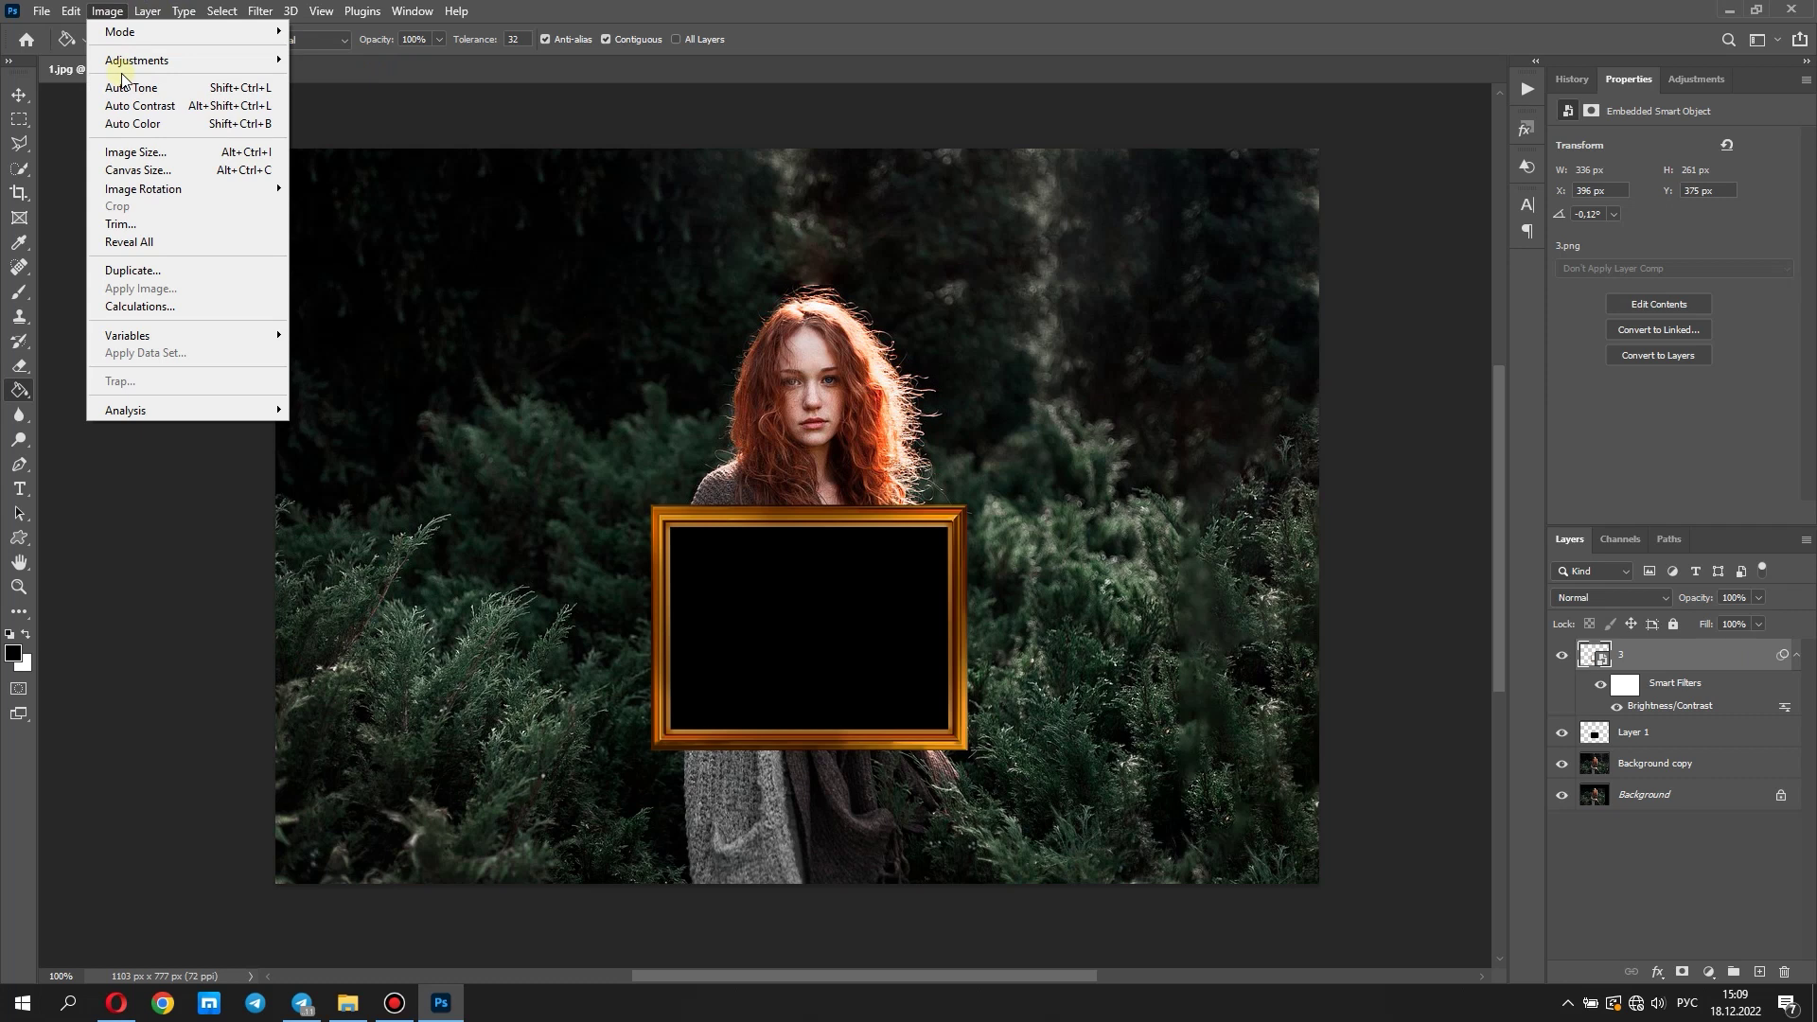
left_click(376, 140)
left_click_drag(857, 326, 834, 333)
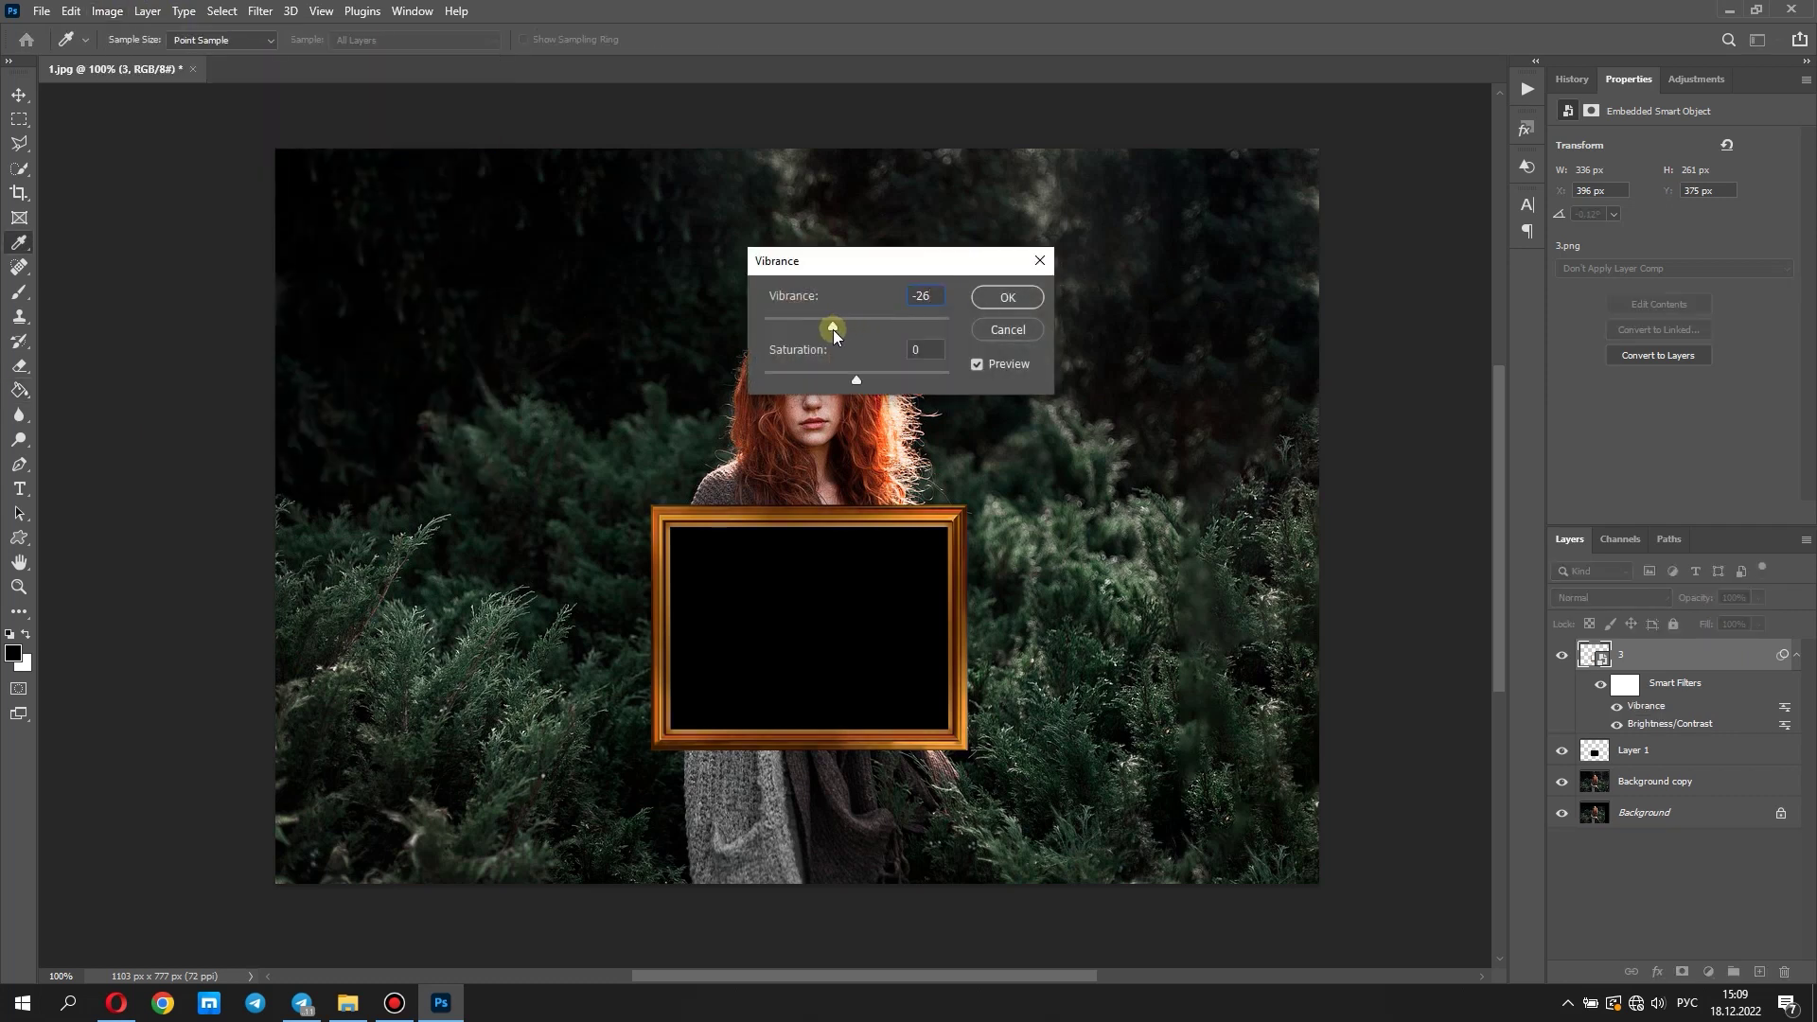
left_click(1007, 297)
key("g")
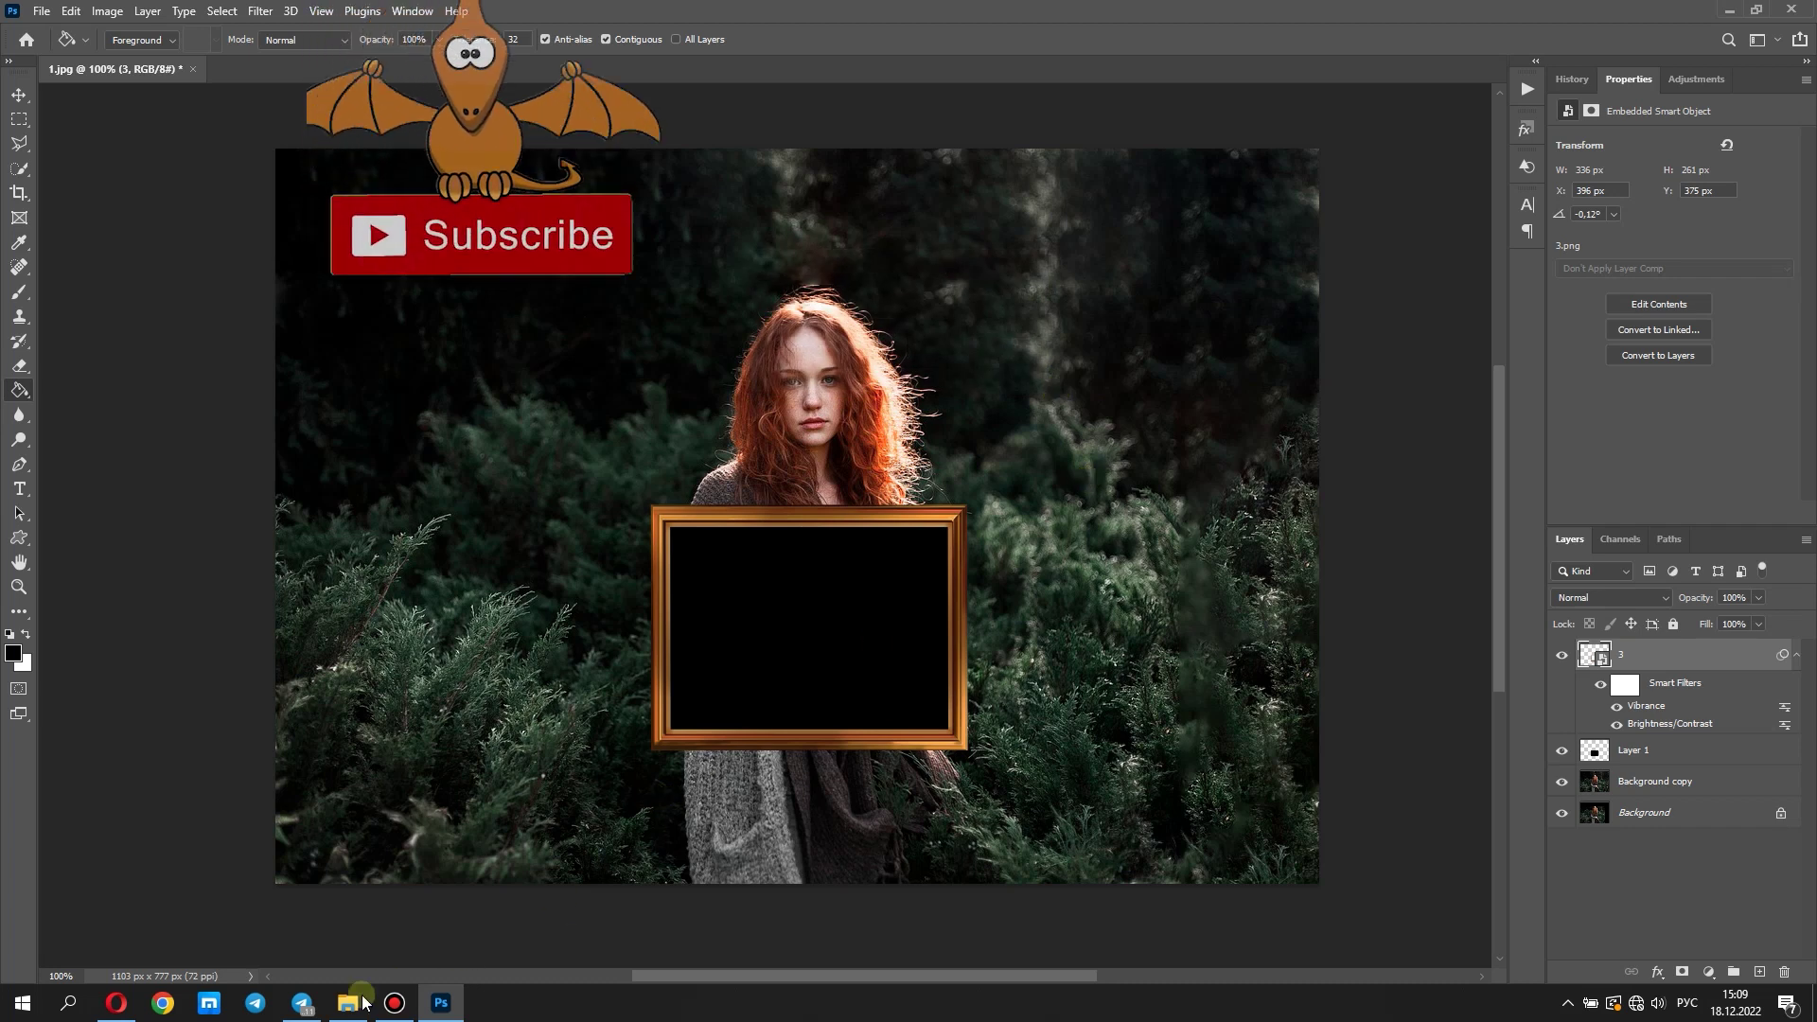
Open 2.jpg from File Explorer in Photoshop
left_click(348, 1003)
right_click(894, 284)
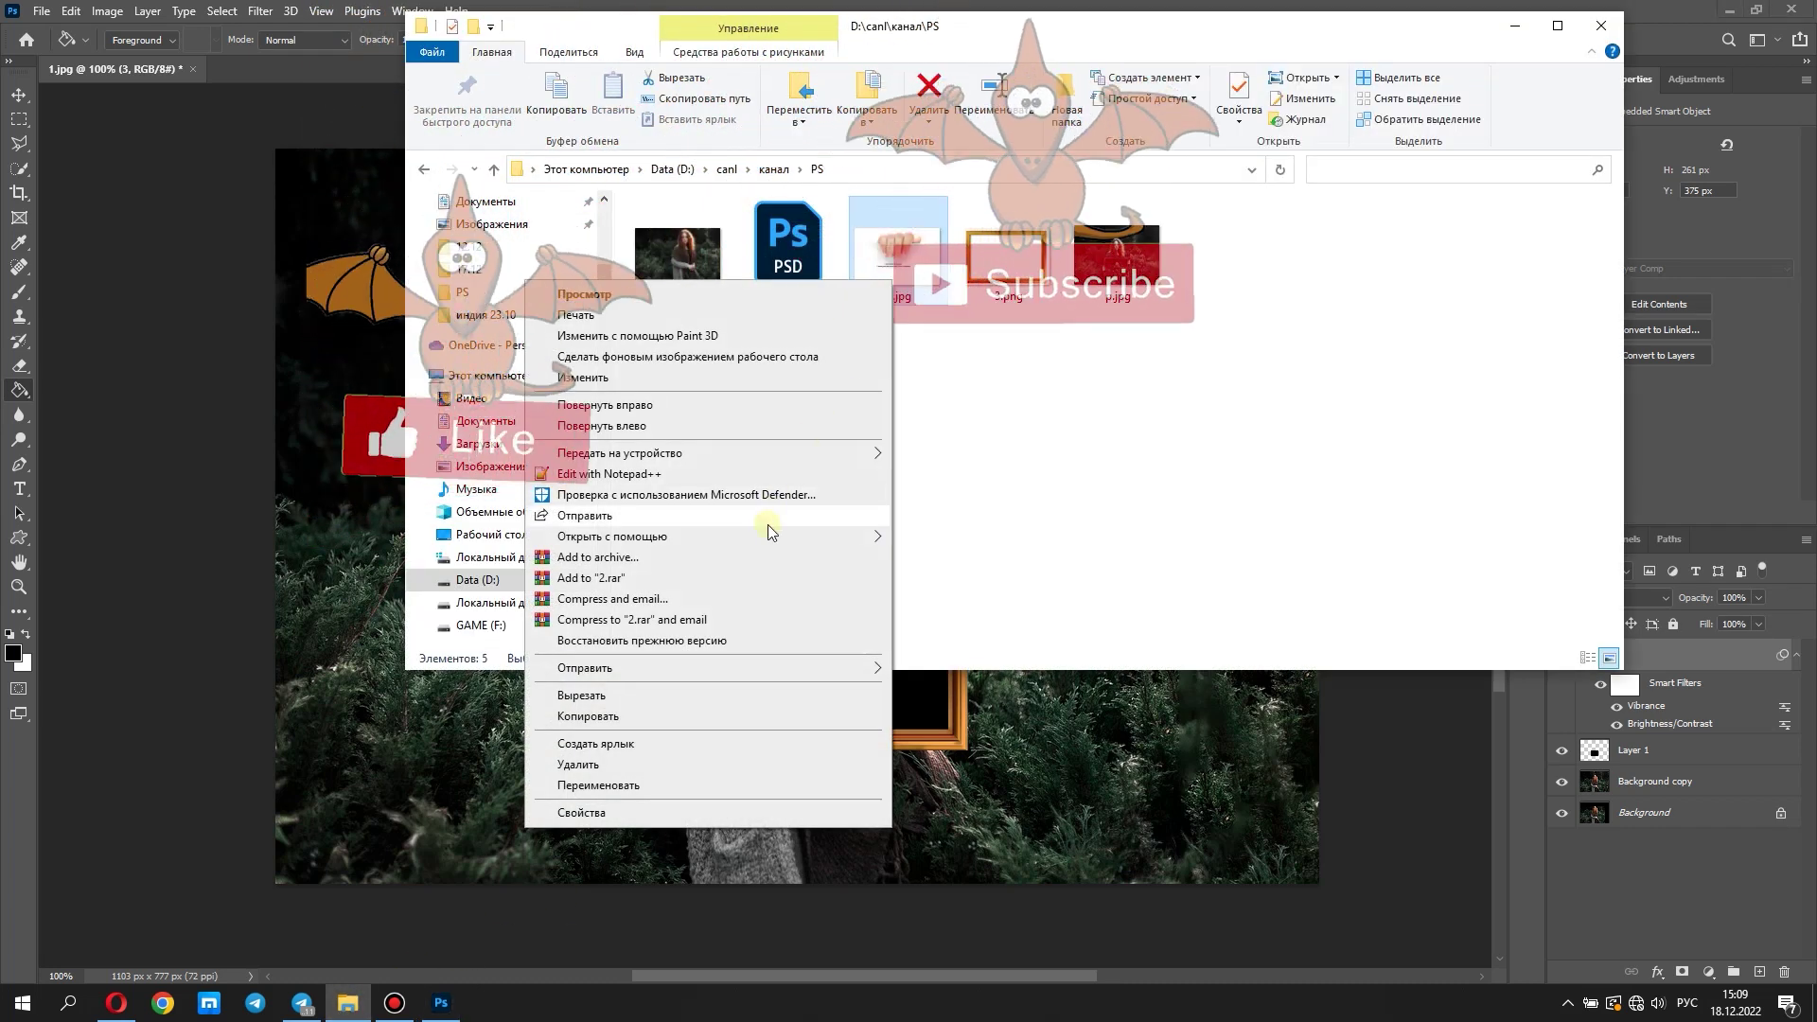
mouse_move(611, 535)
left_click(946, 540)
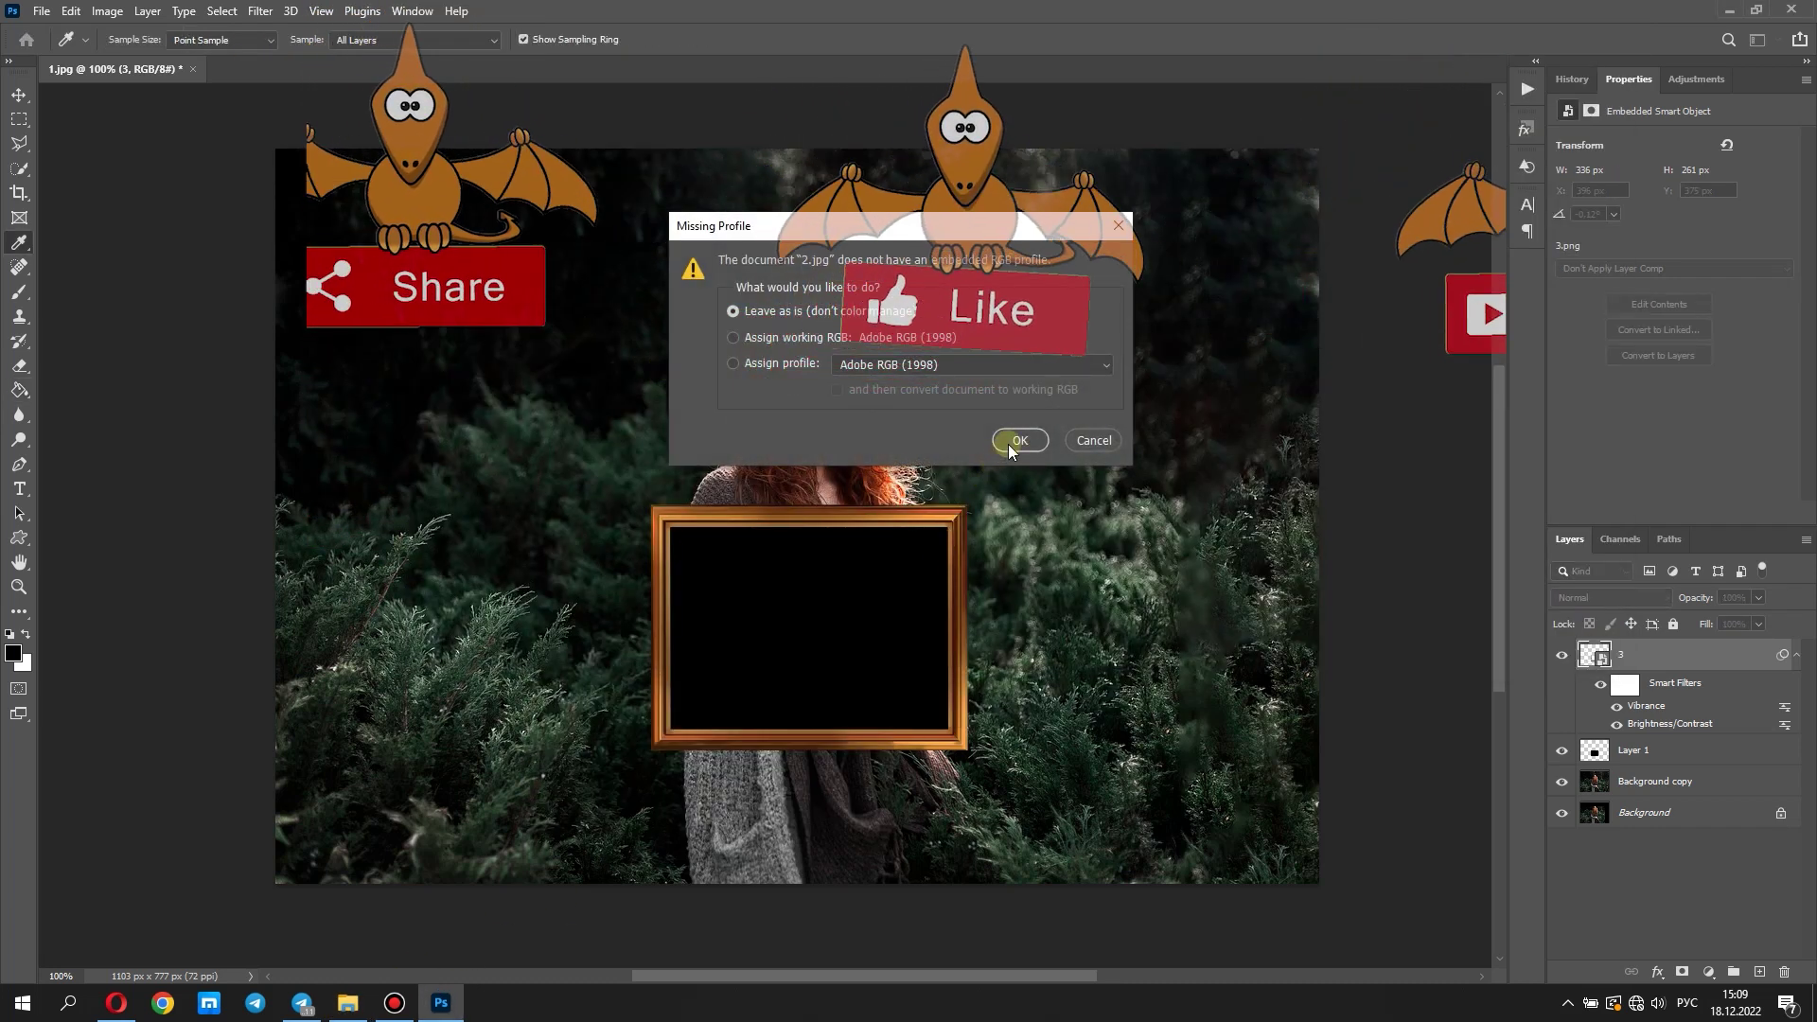
Keep 2.jpg's colour profile, unlock its background, and outline the hand with the Polygonal Lasso
left_click(1012, 441)
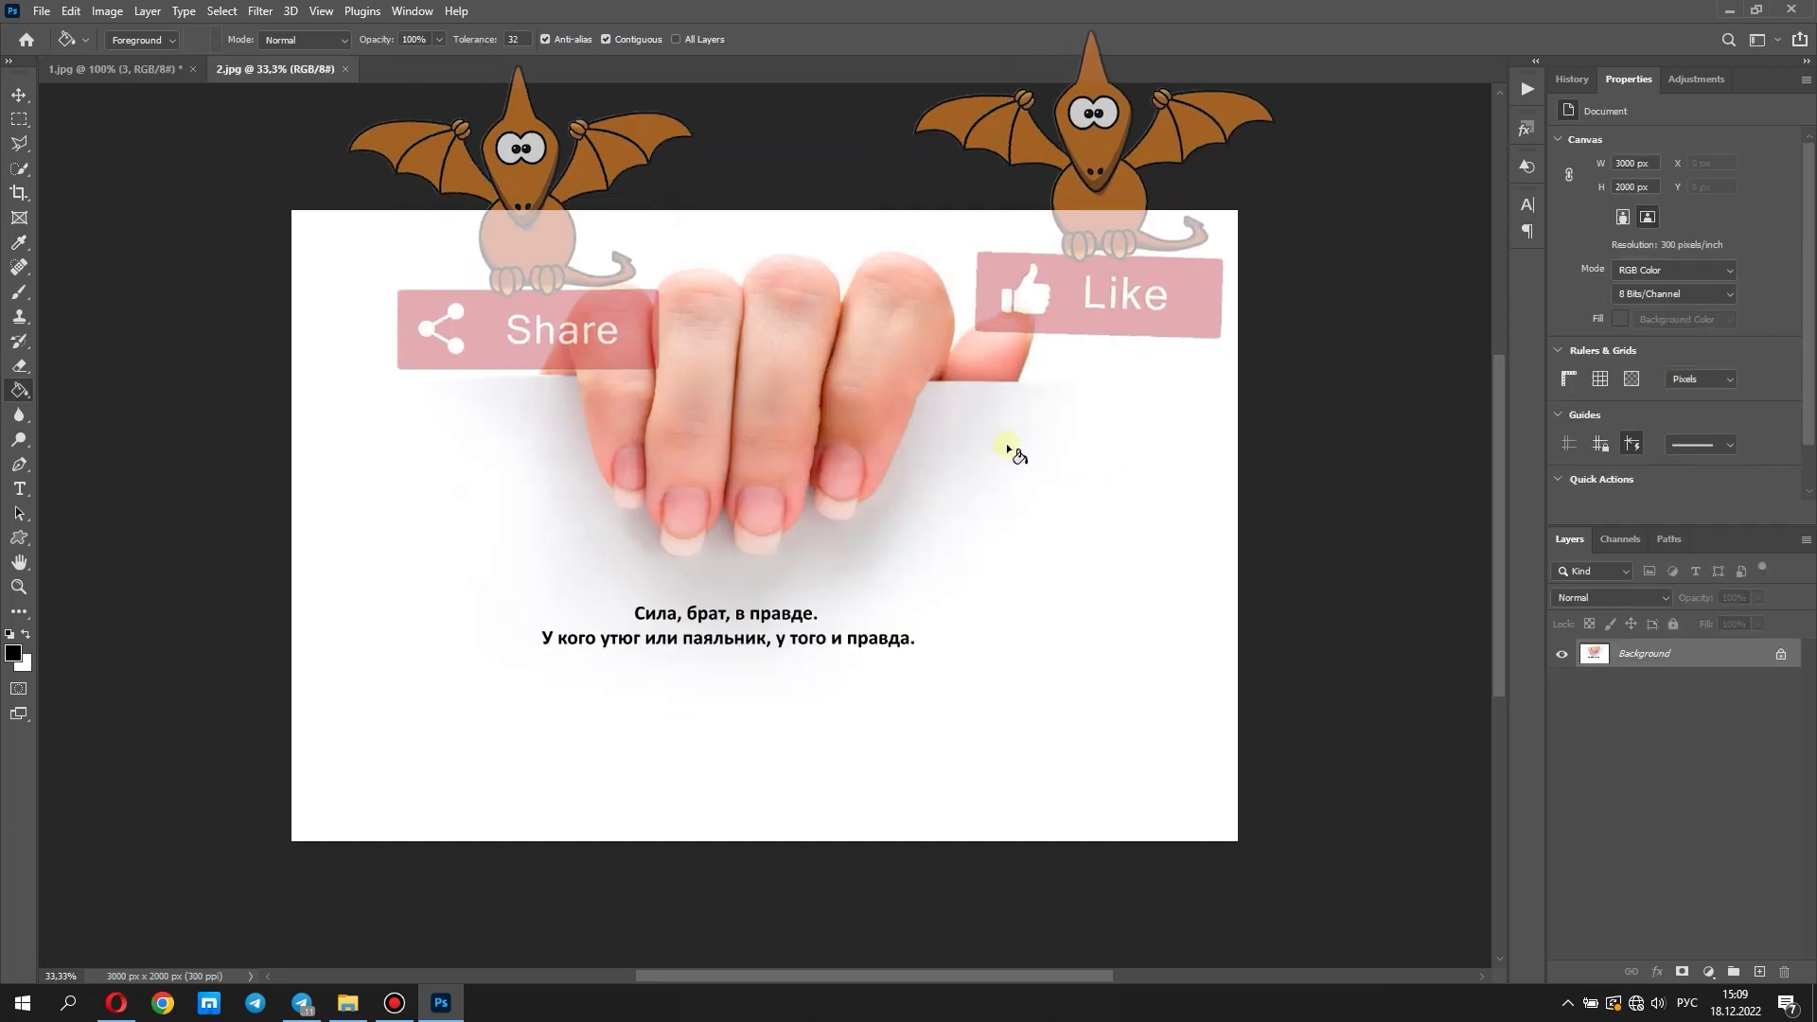
left_click(1780, 653)
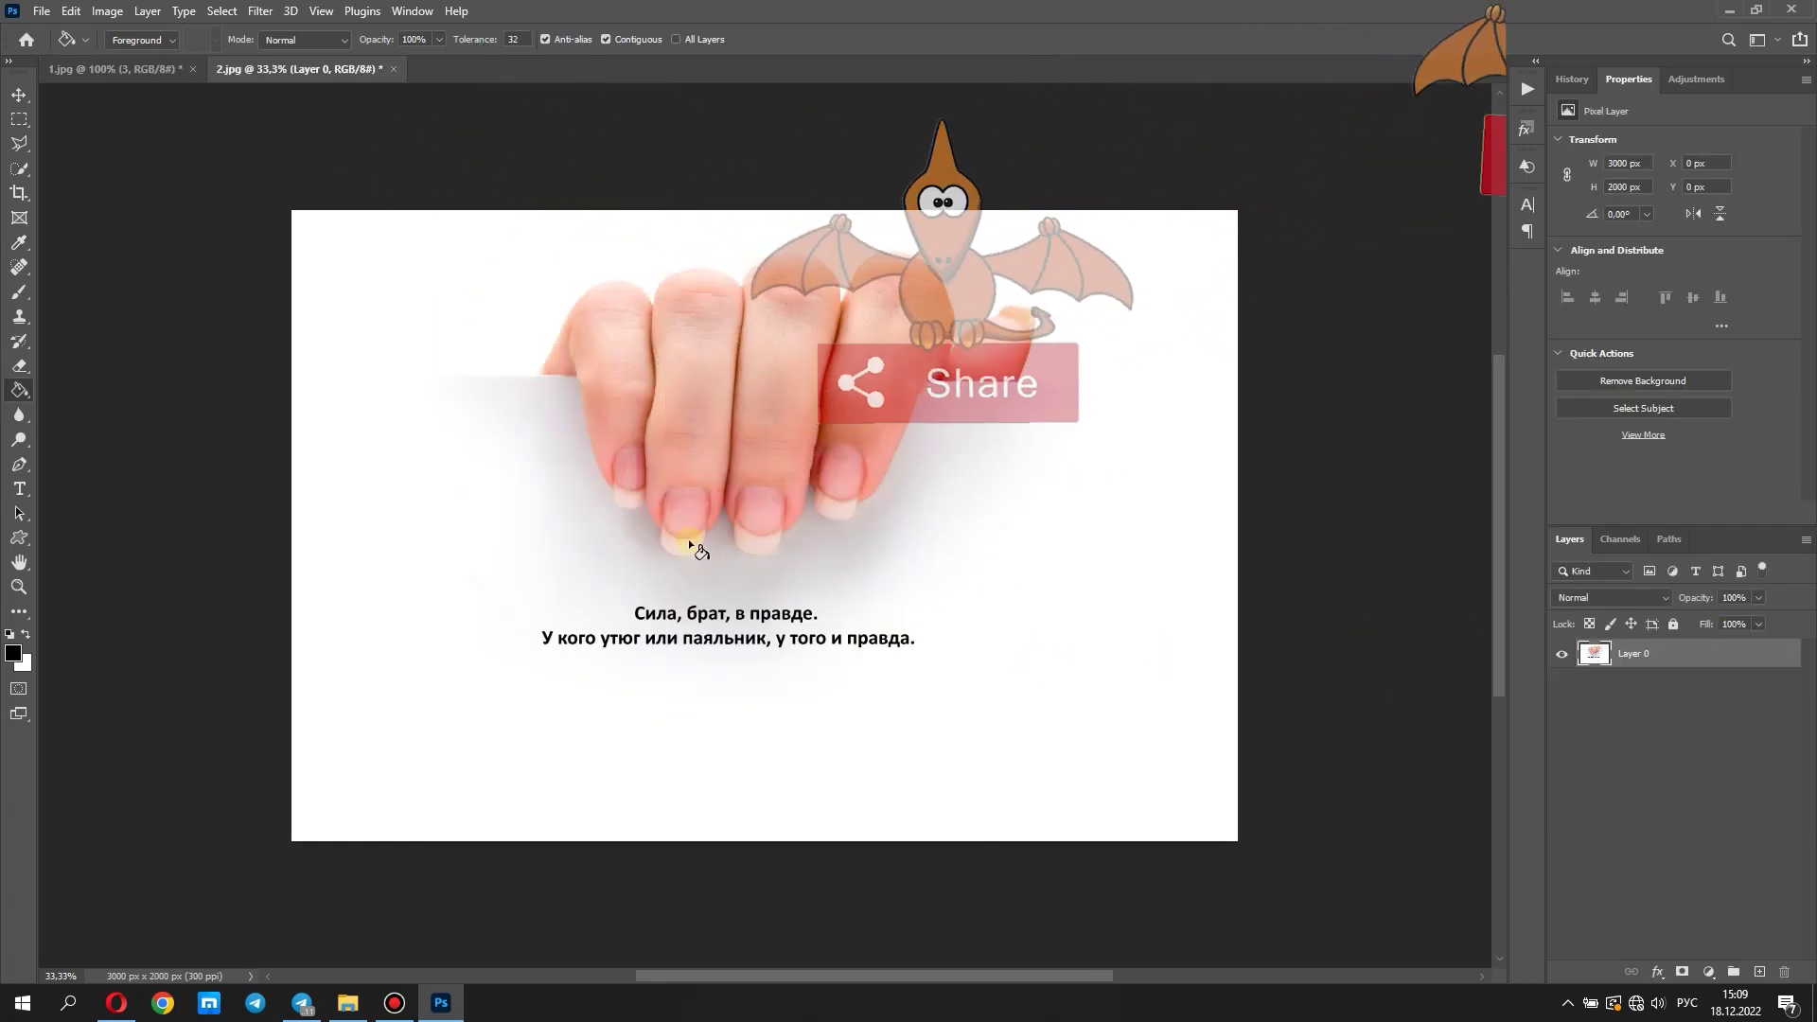
left_click(19, 143)
left_click(717, 242)
left_click(499, 274)
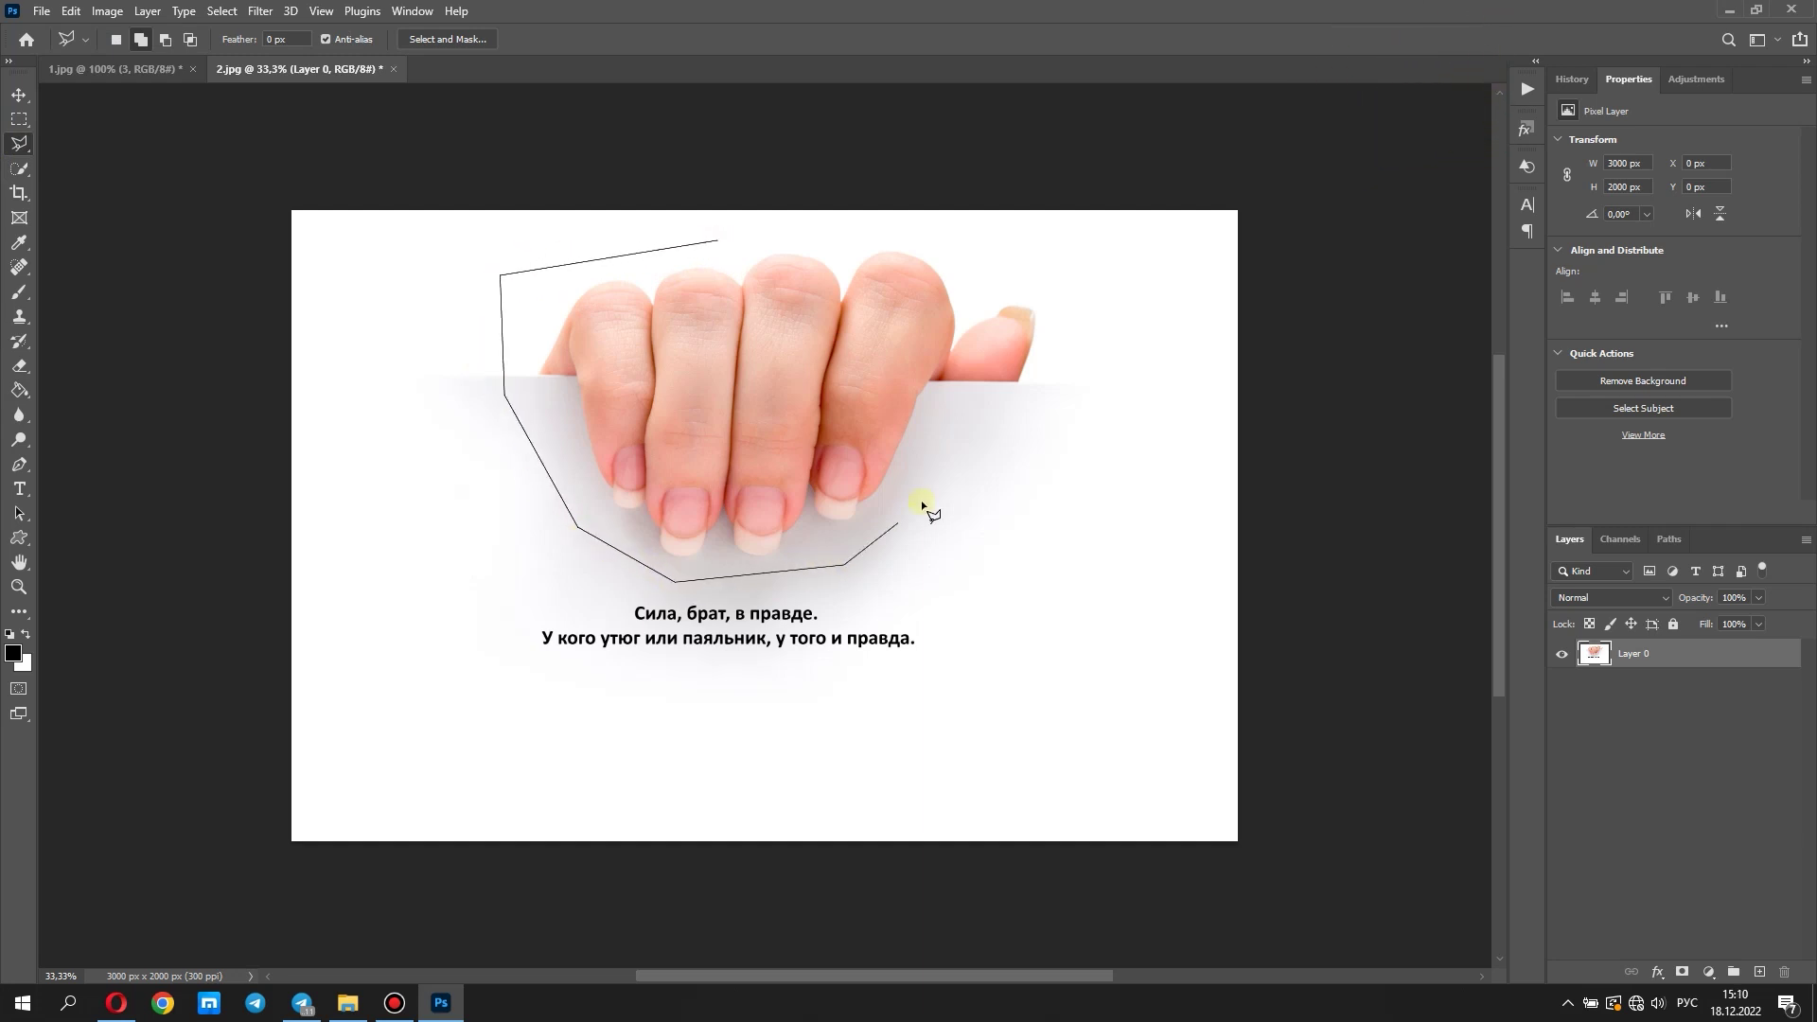
left_click(1090, 309)
left_click(1051, 264)
left_click(755, 227)
left_click(721, 240)
Copy the hand to Layer 1, hide Layer 0, and mask away the background
right_click(724, 298)
left_click(757, 429)
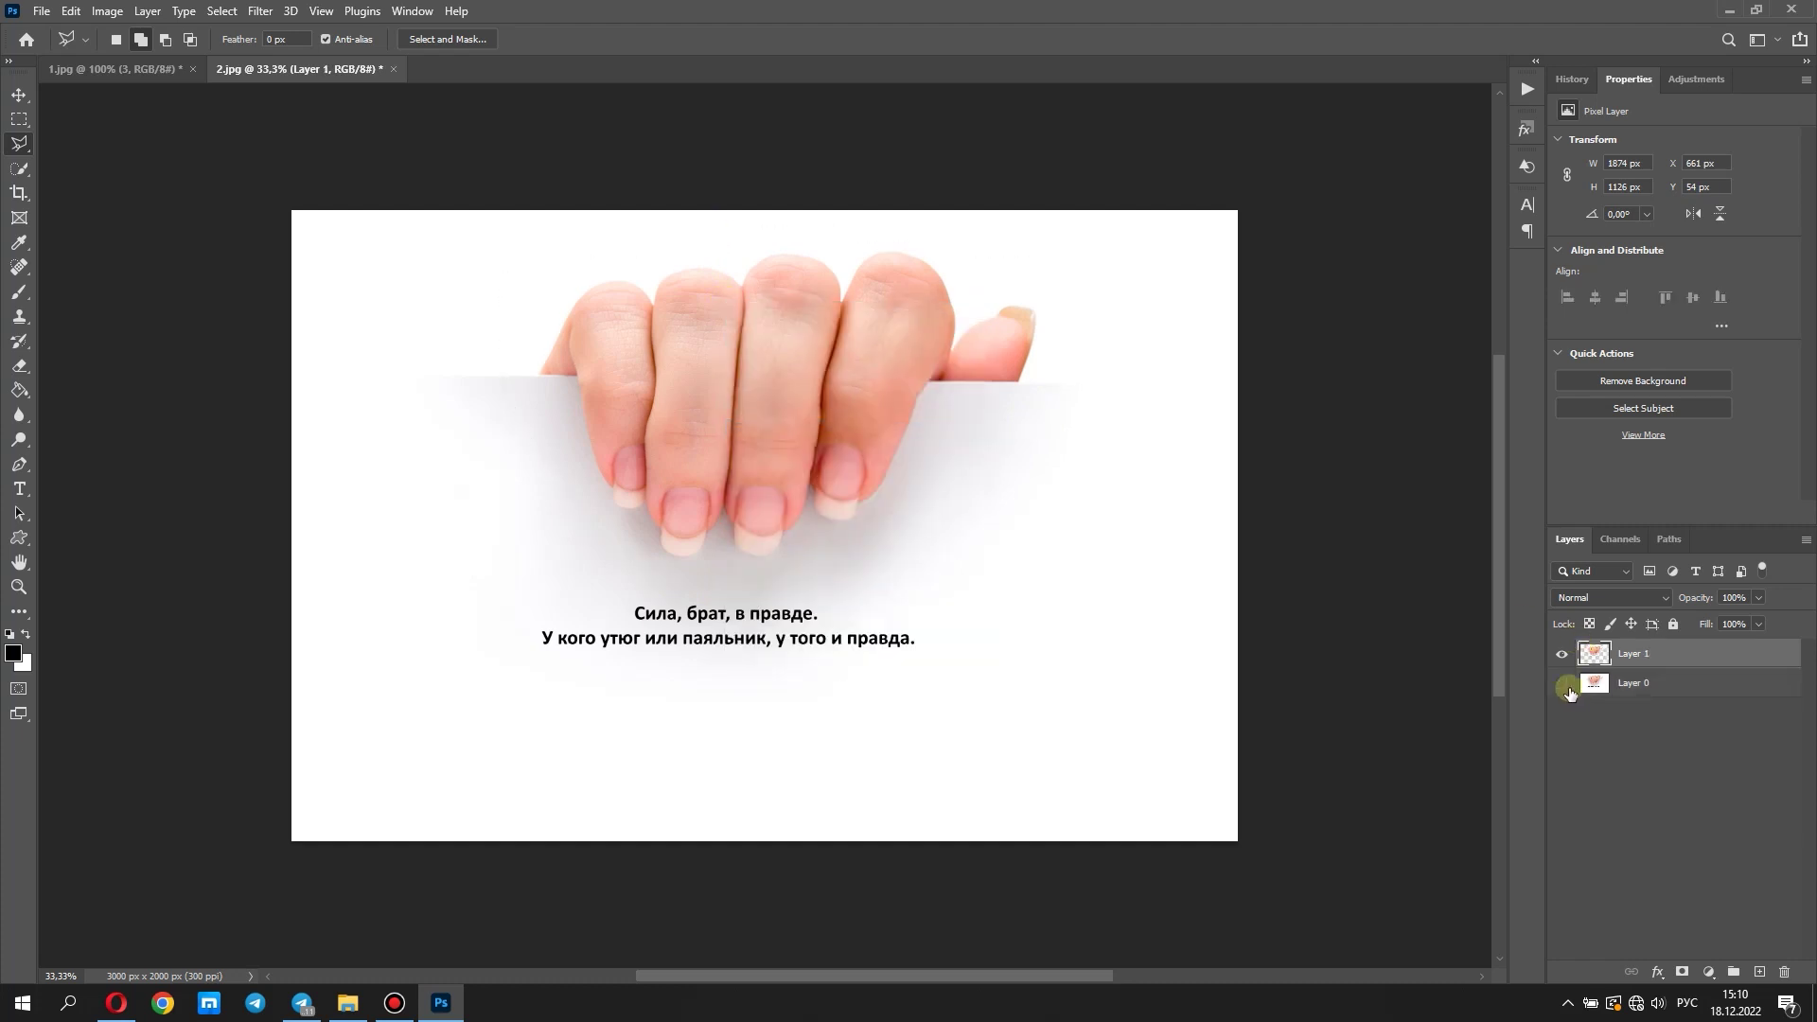
left_click(1567, 687)
left_click(1666, 380)
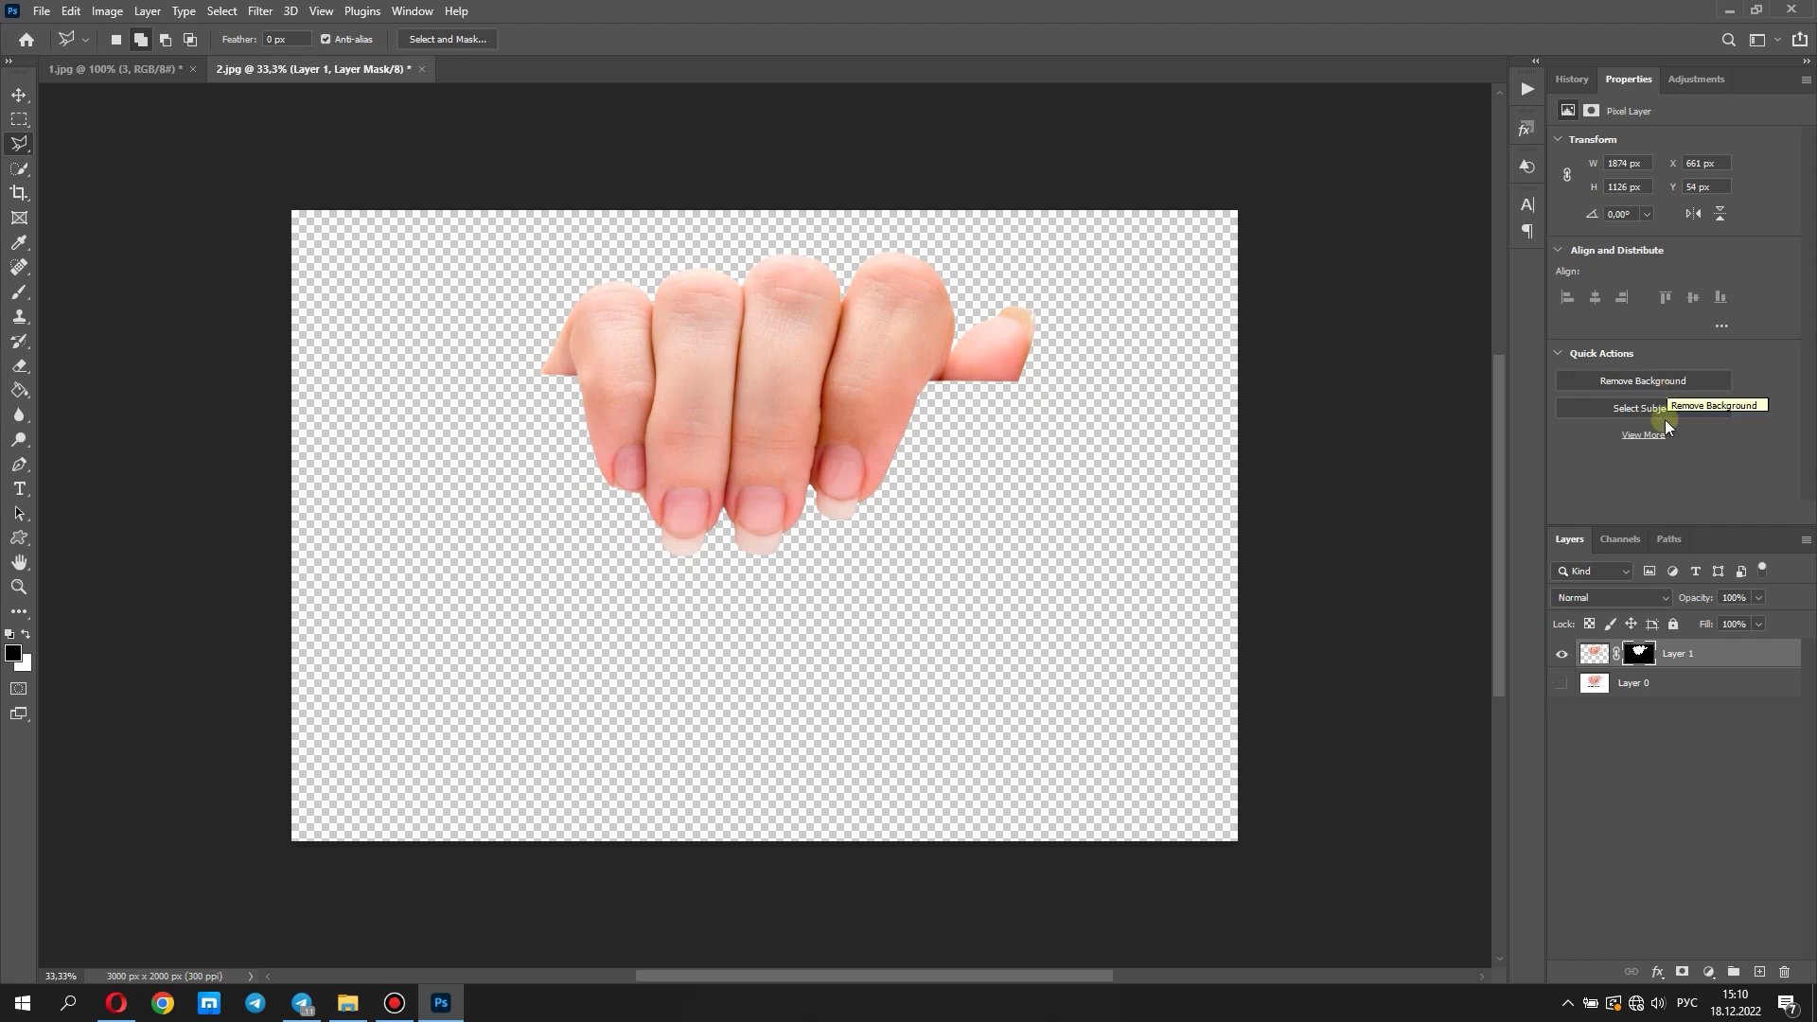
left_click(1639, 653)
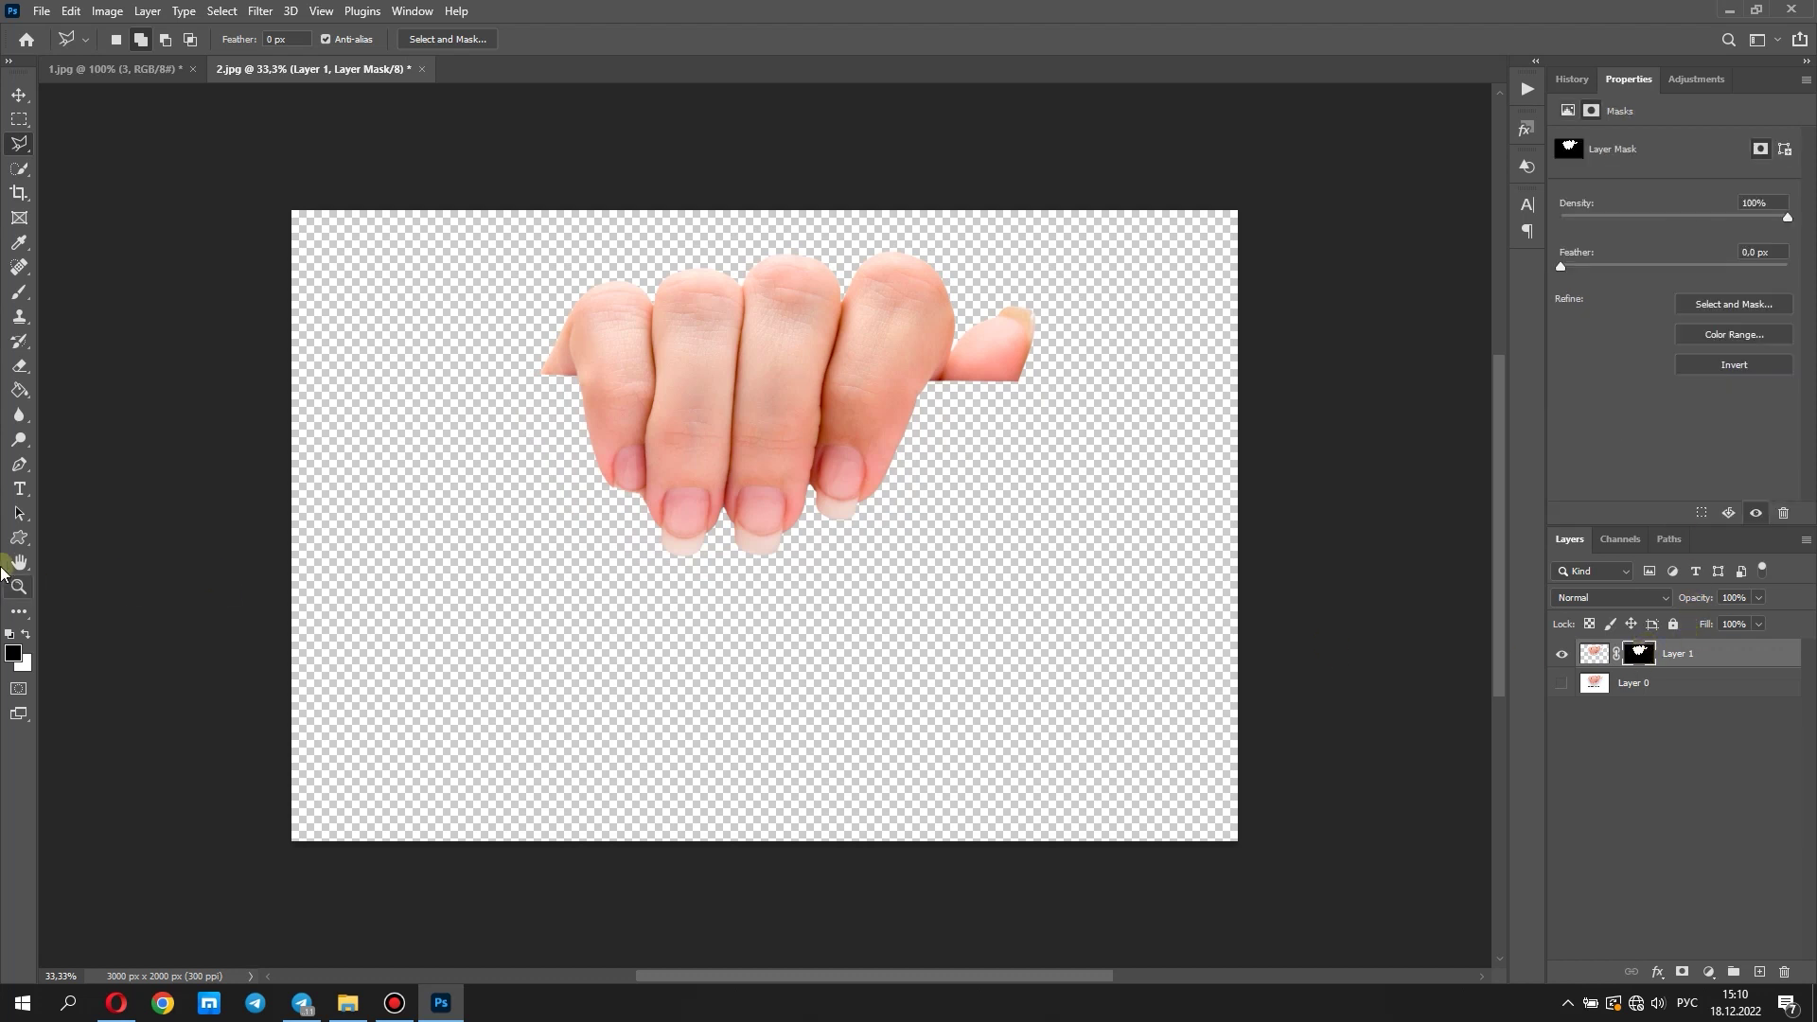
Choose the Brush with white foreground and check its size options
left_click(19, 292)
left_click(27, 633)
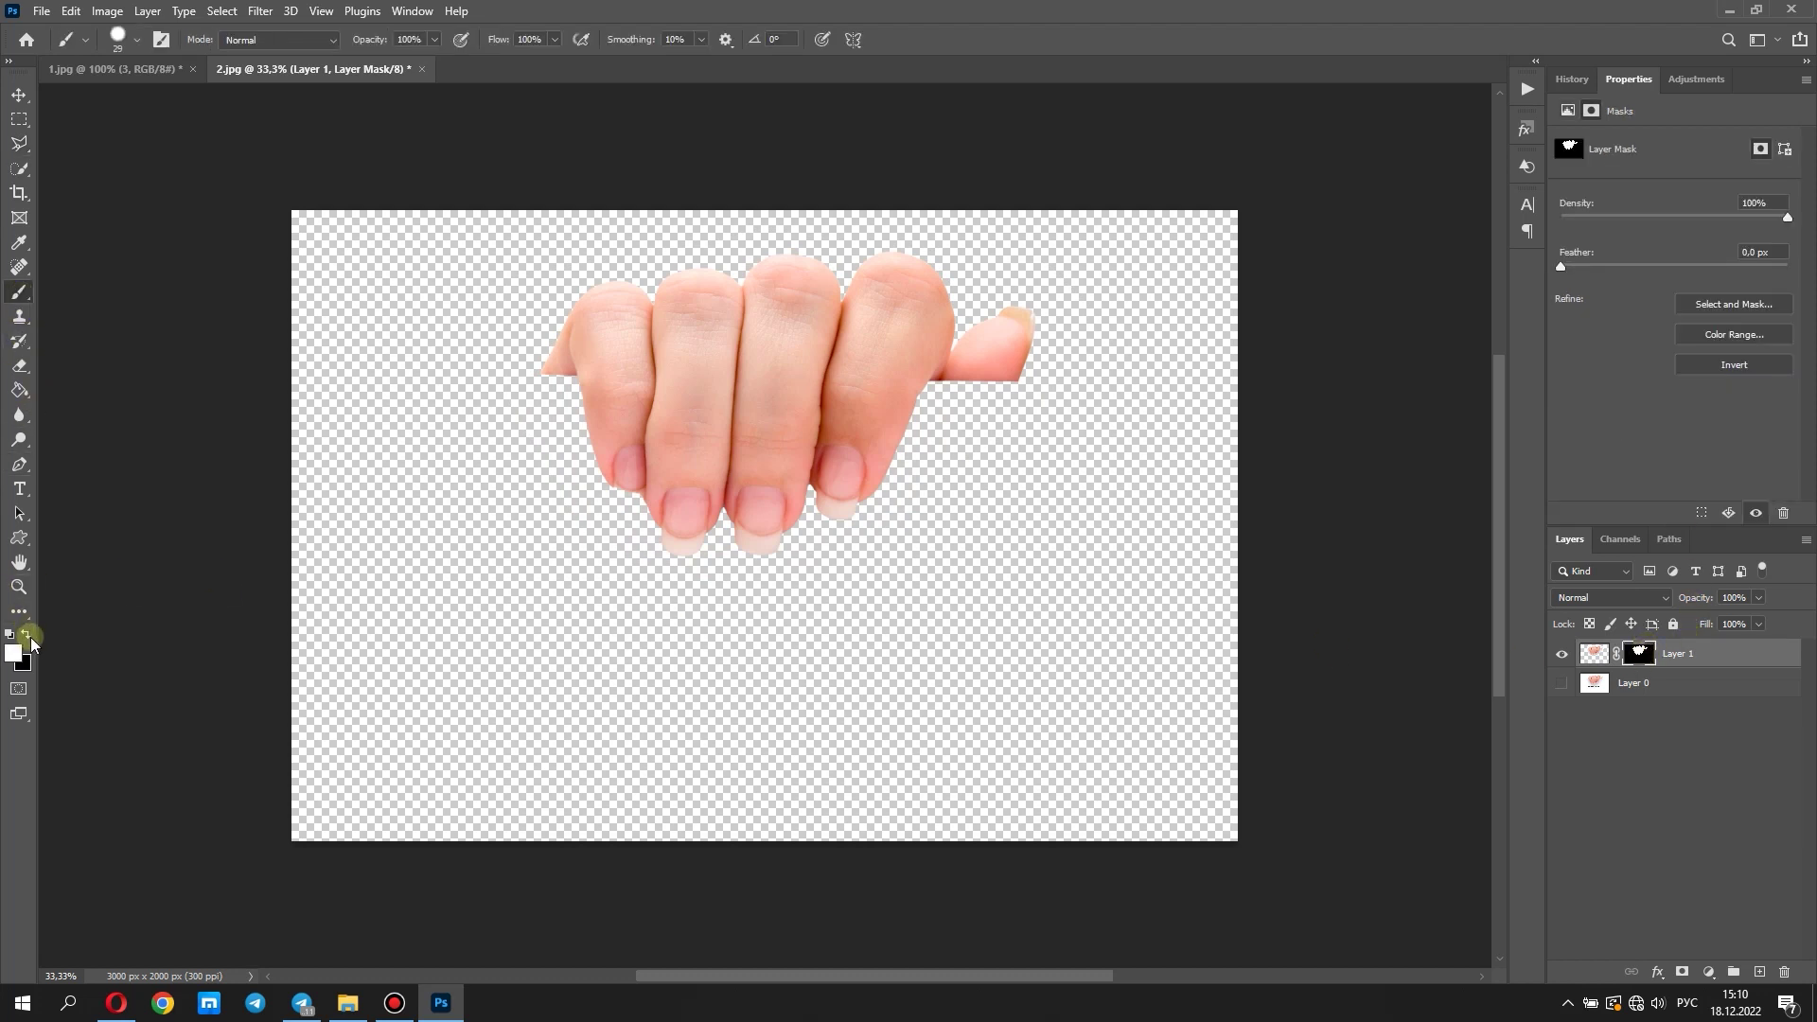
left_click(136, 44)
left_click(136, 44)
left_click(137, 39)
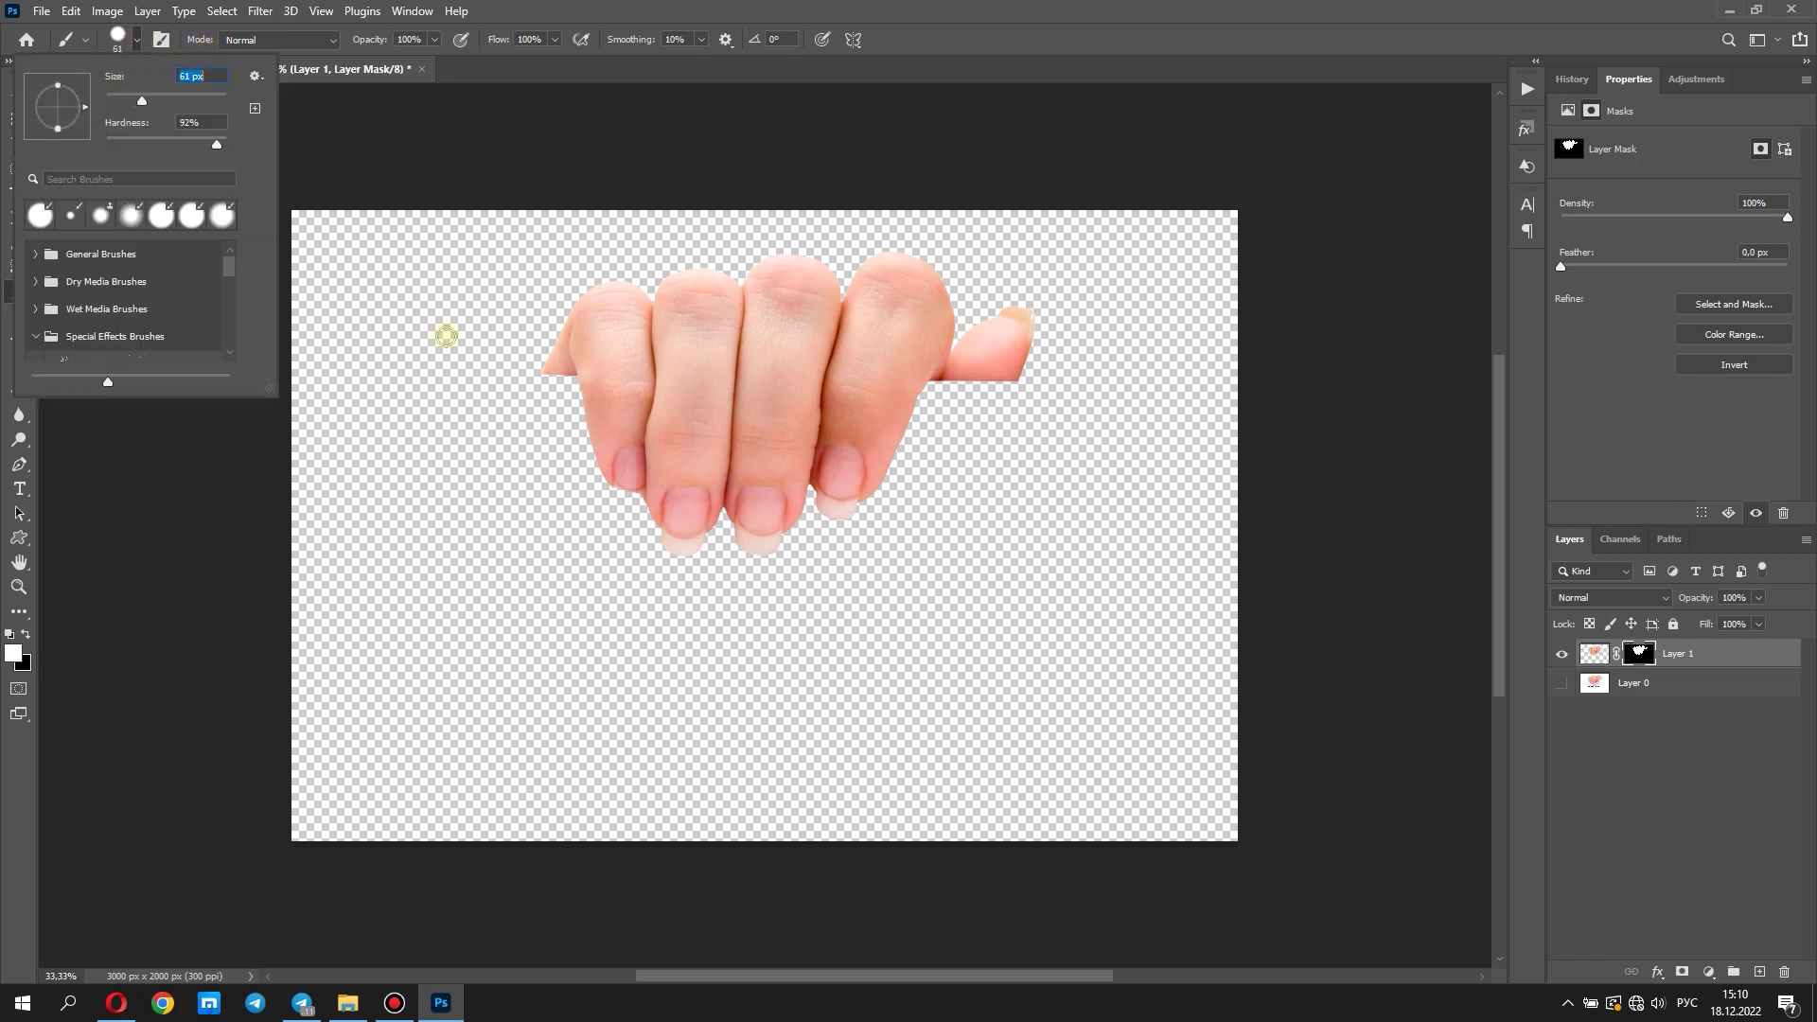
left_click(626, 476)
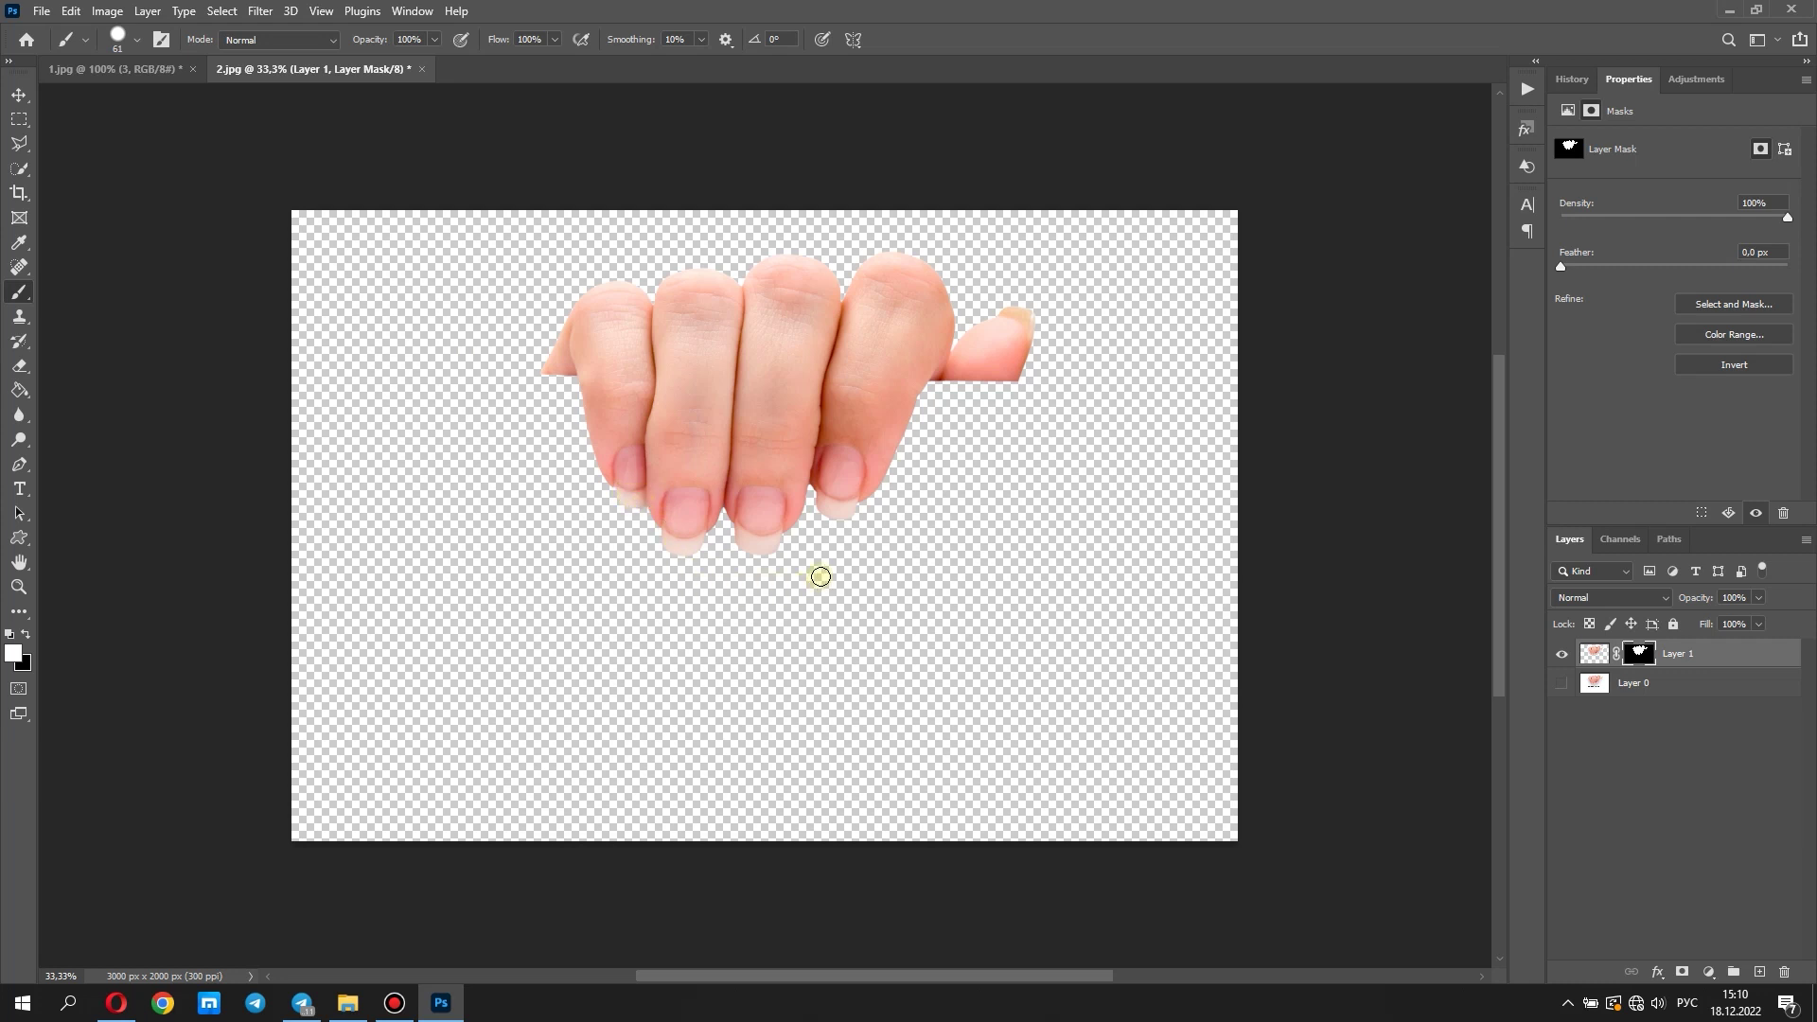
left_click(19, 95)
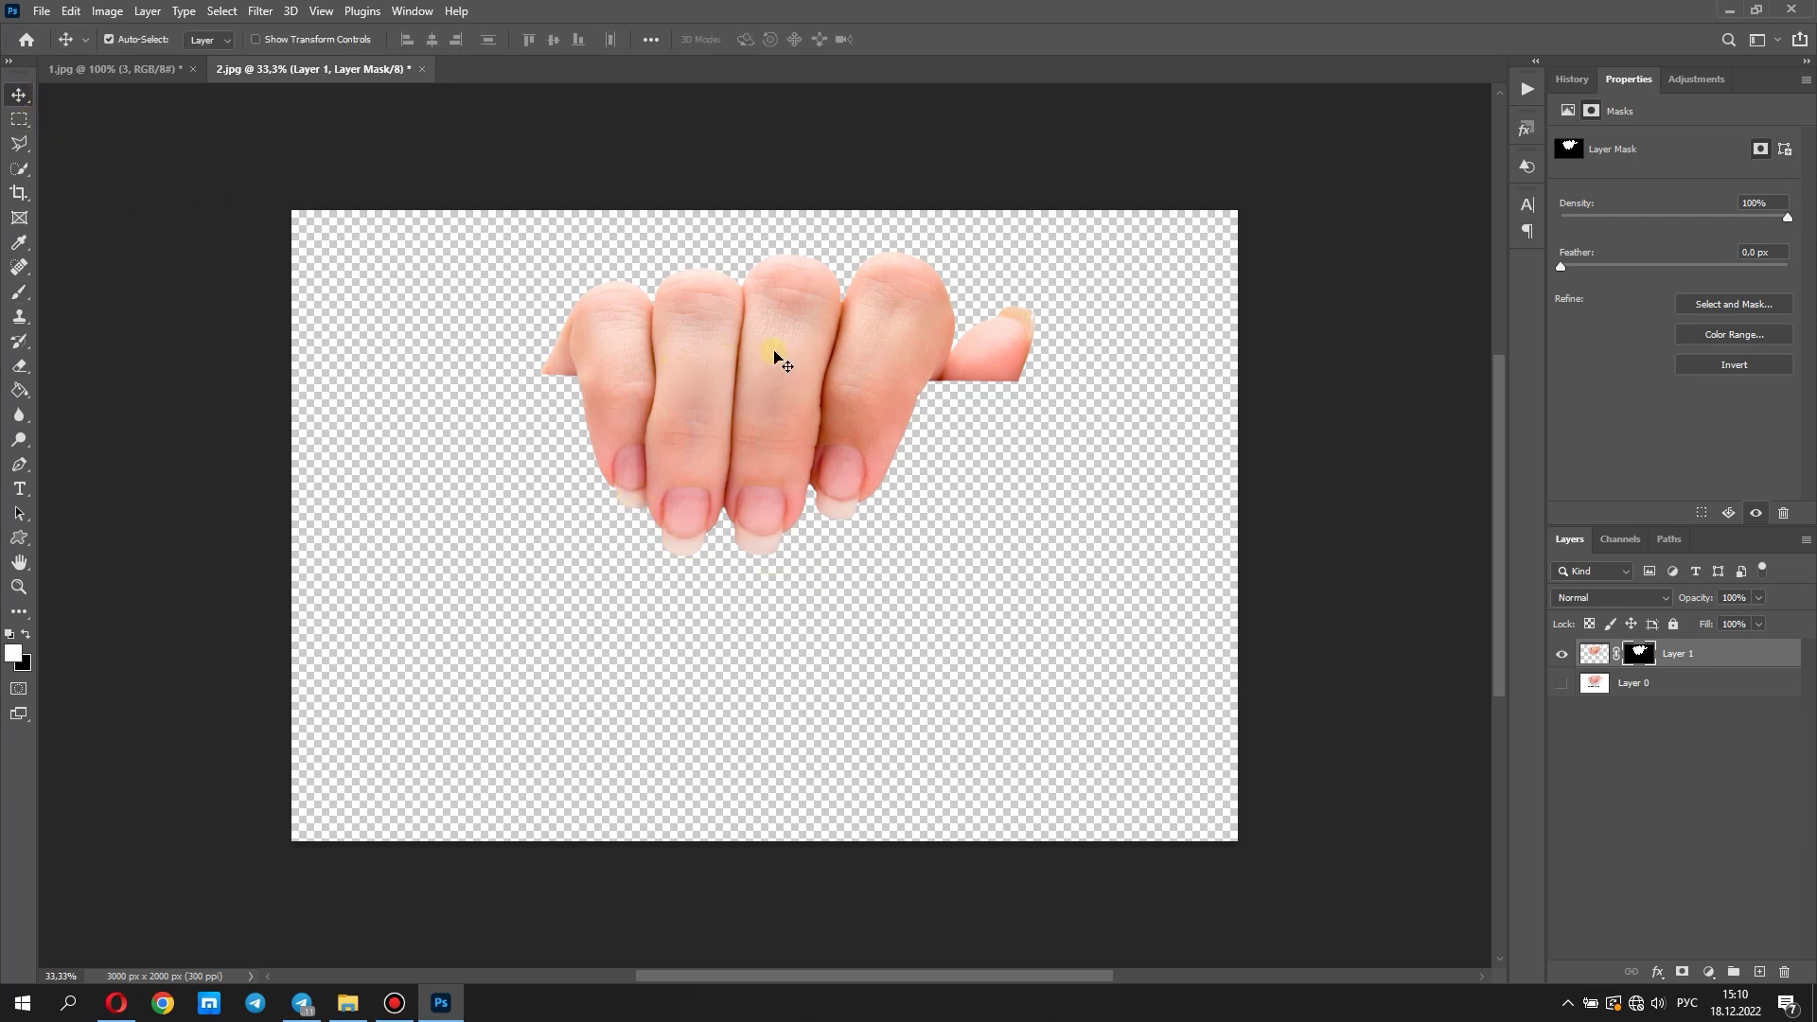
Bring the hand into 1.jpg as Layer 2, scale it down and rotate it 90° counter-clockwise
left_click_drag(774, 358, 551, 494)
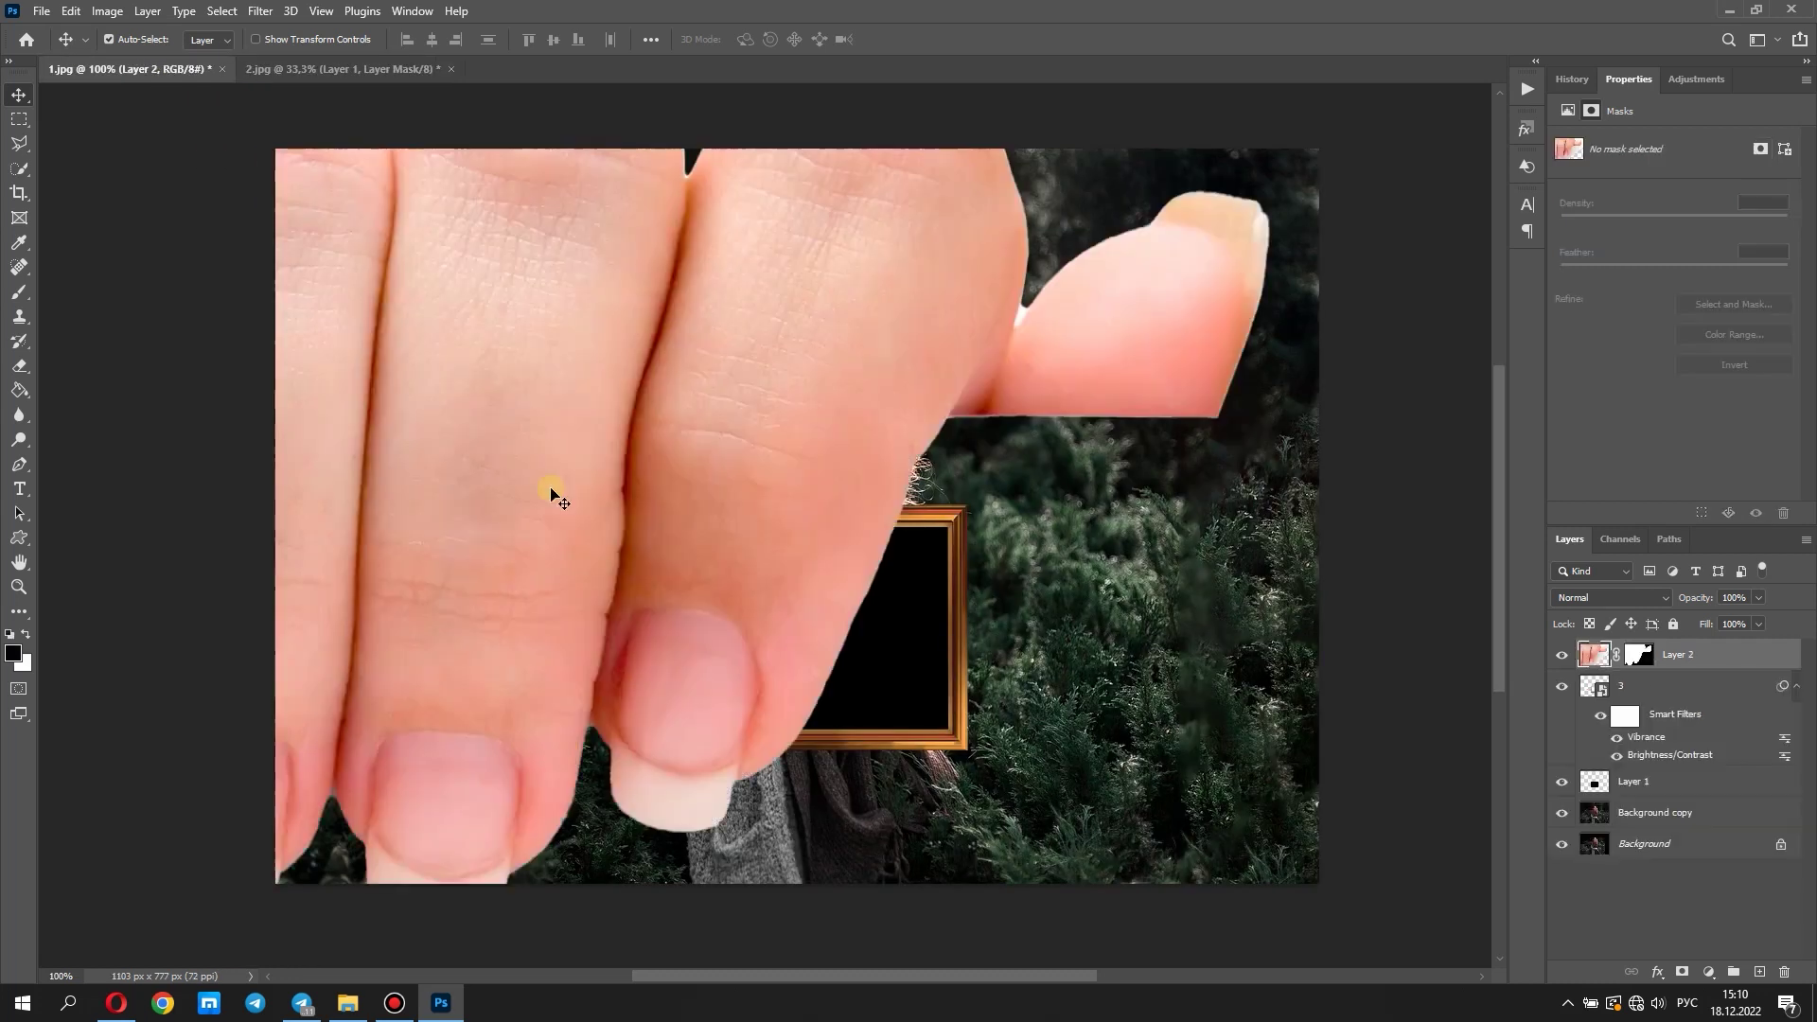
scroll(586, 483, "down", 5)
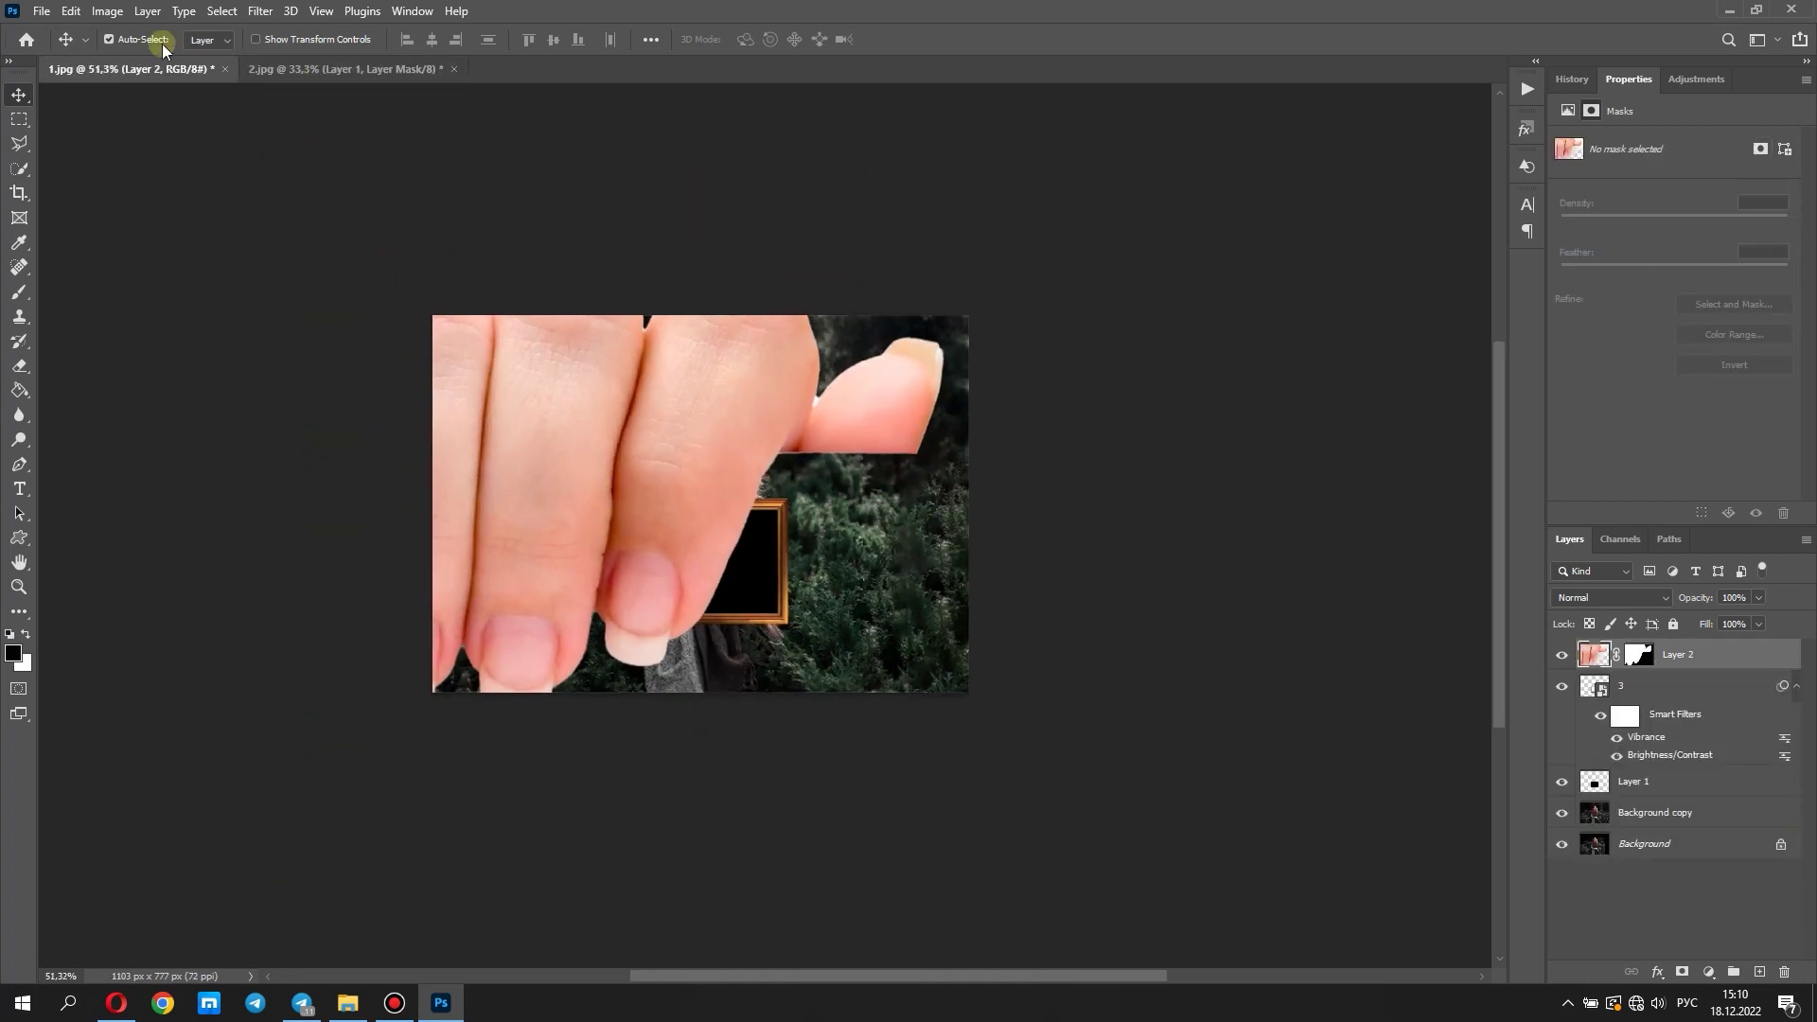
left_click(71, 10)
left_click(157, 425)
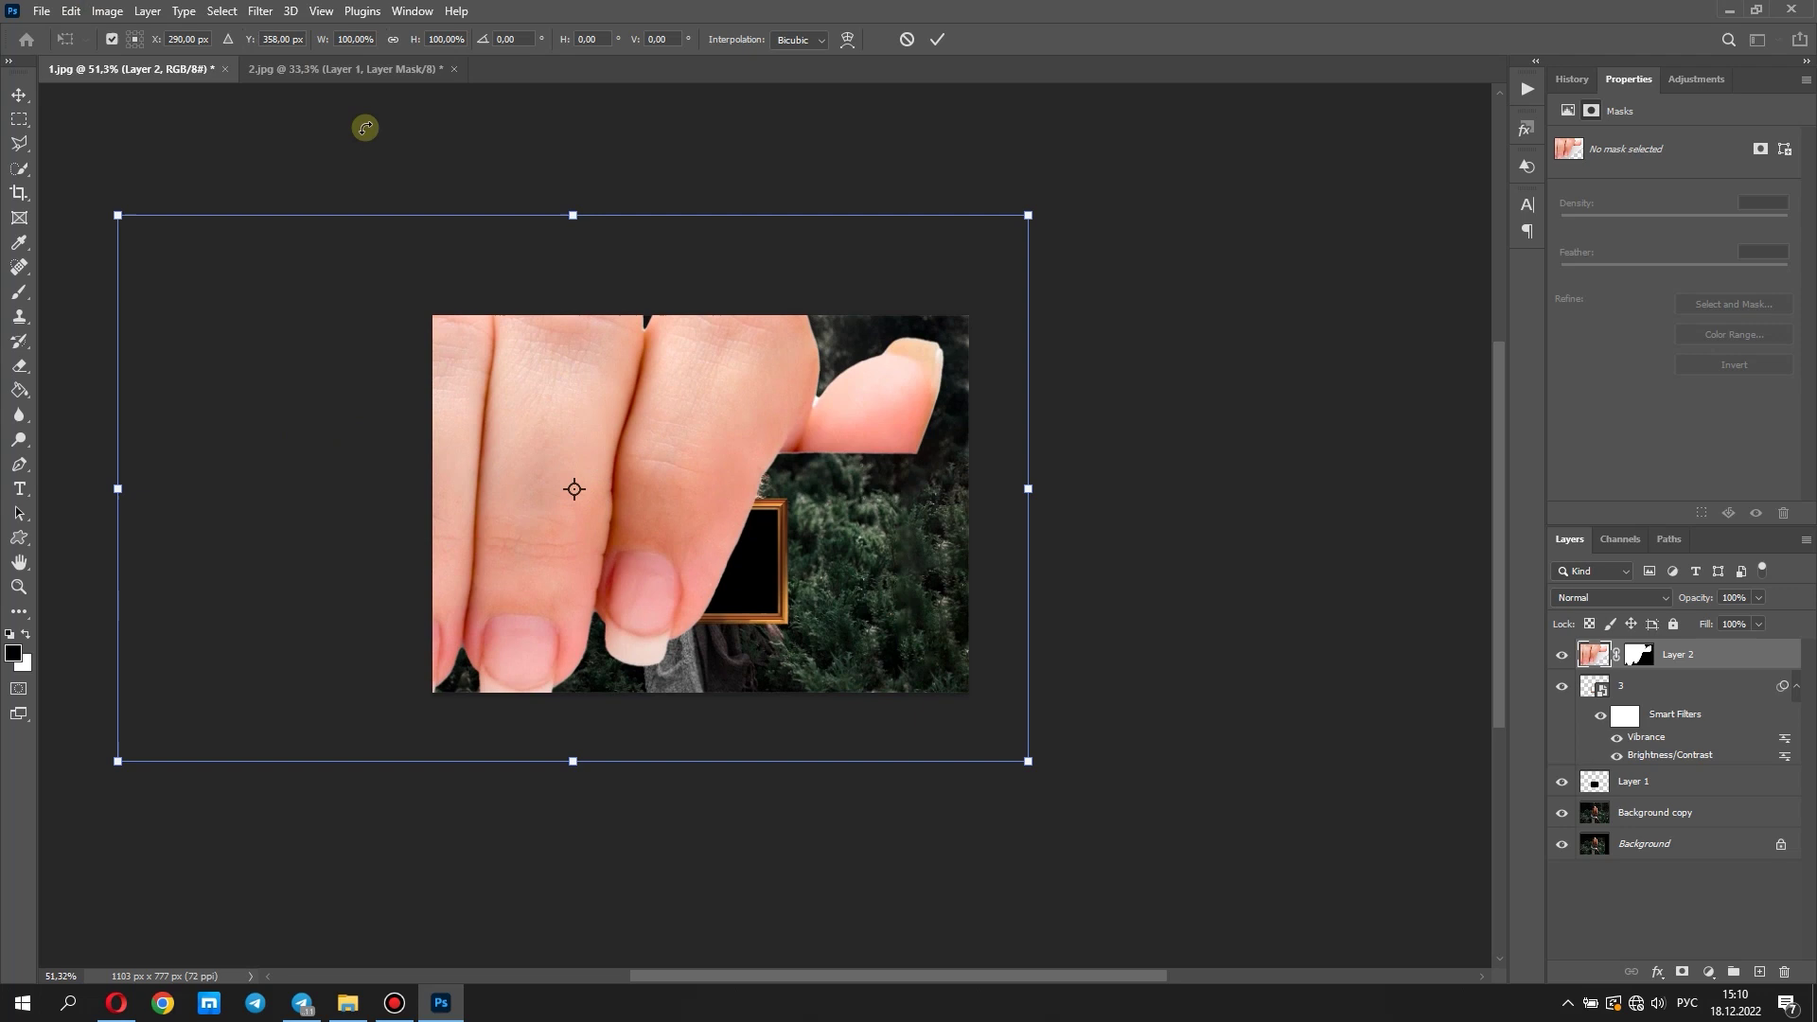
mouse_move(1028, 760)
left_mouse_down()
mouse_move(359, 359)
mouse_move(712, 551)
mouse_move(603, 474)
left_mouse_up()
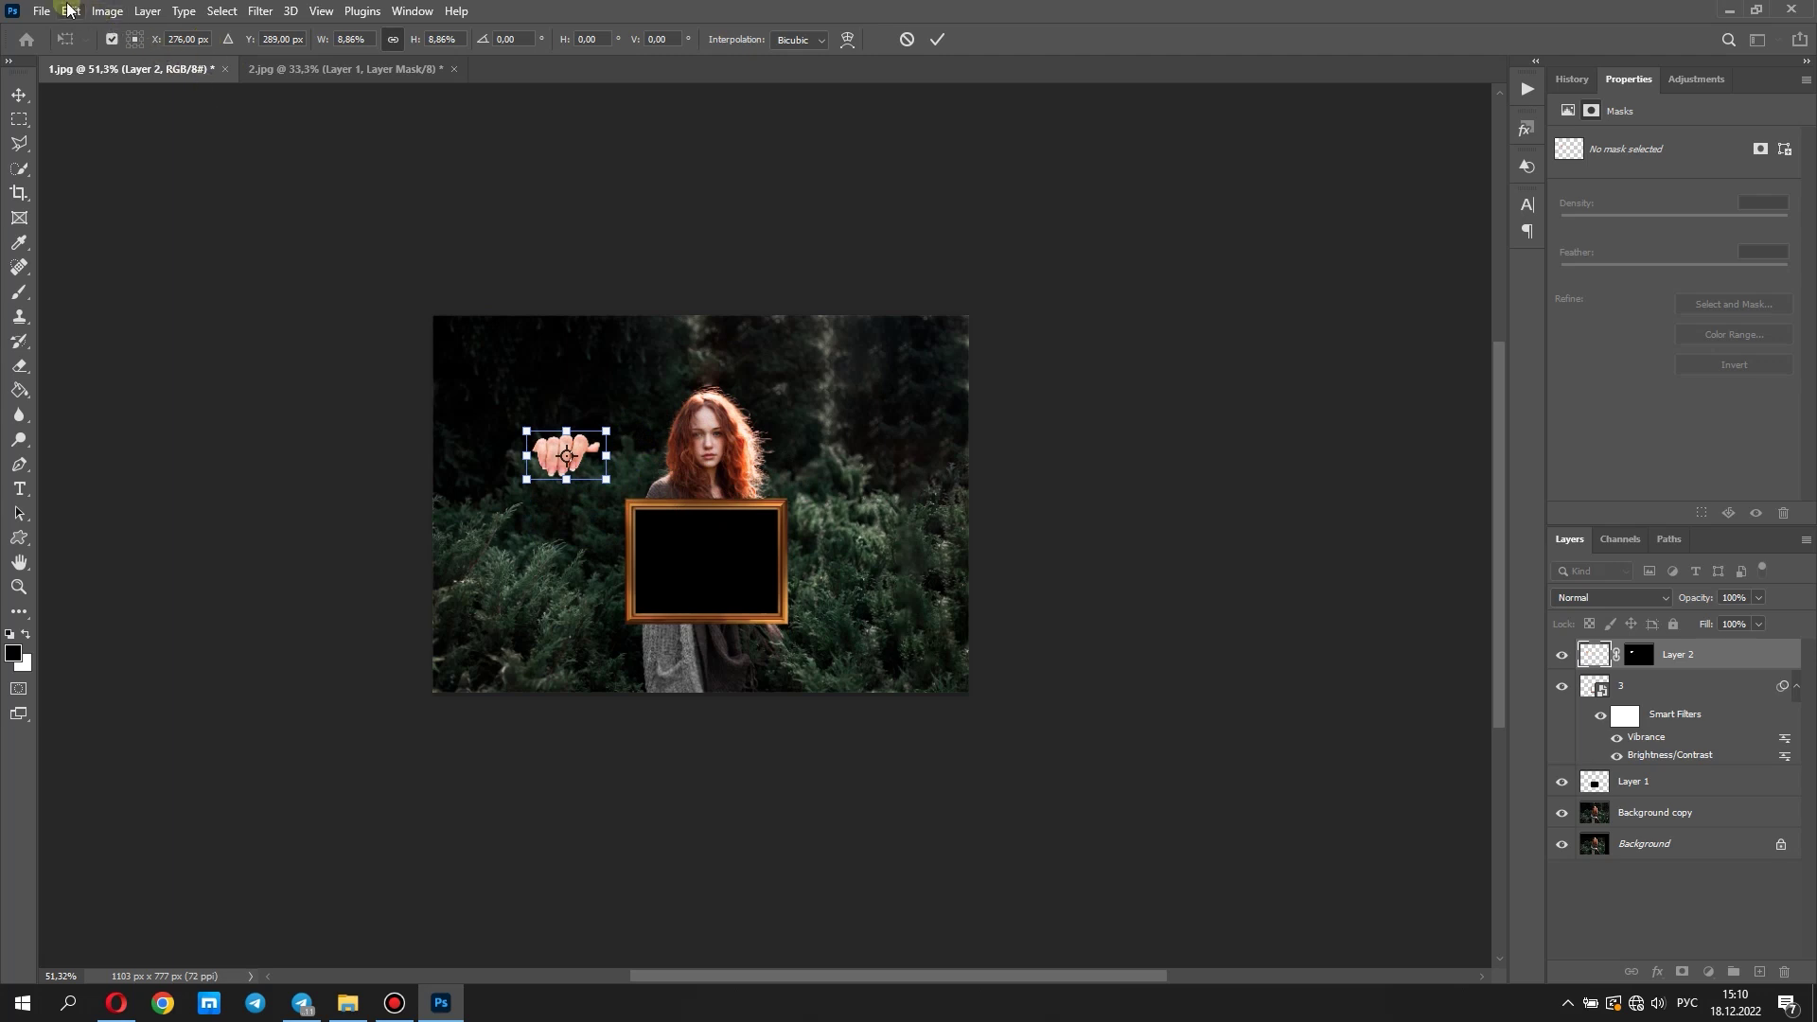
left_click(68, 10)
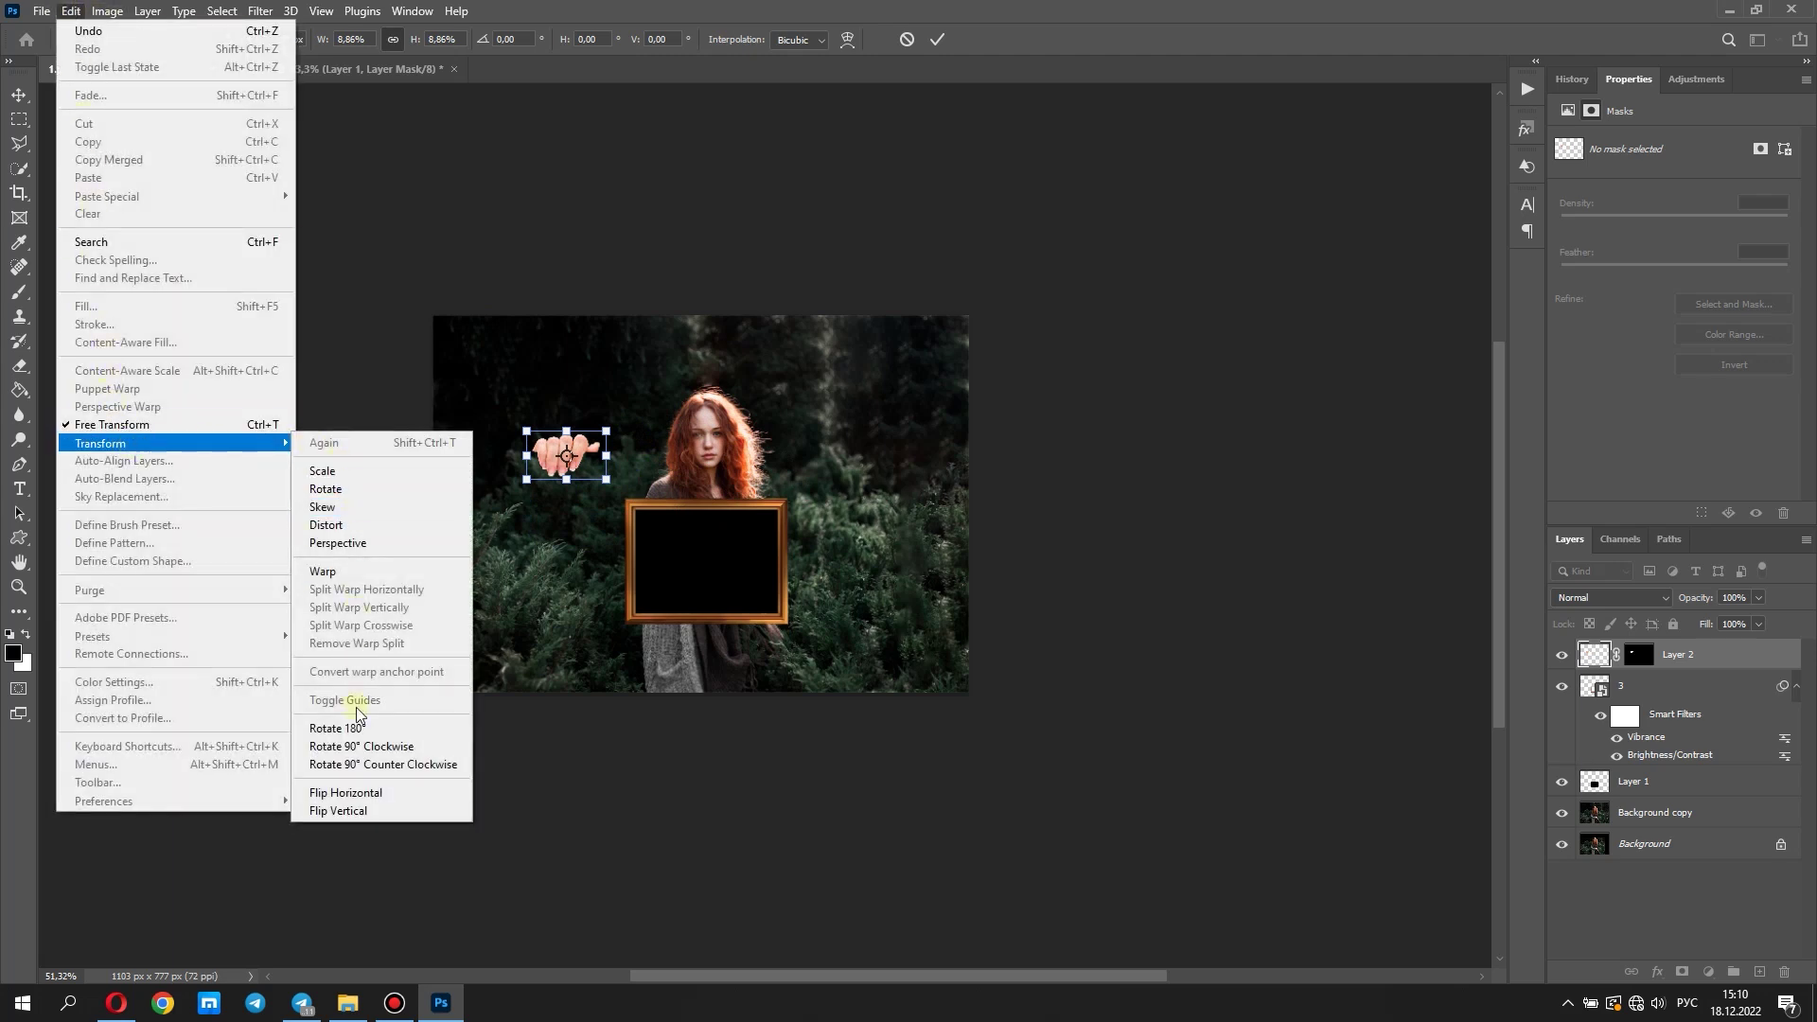
left_click(381, 765)
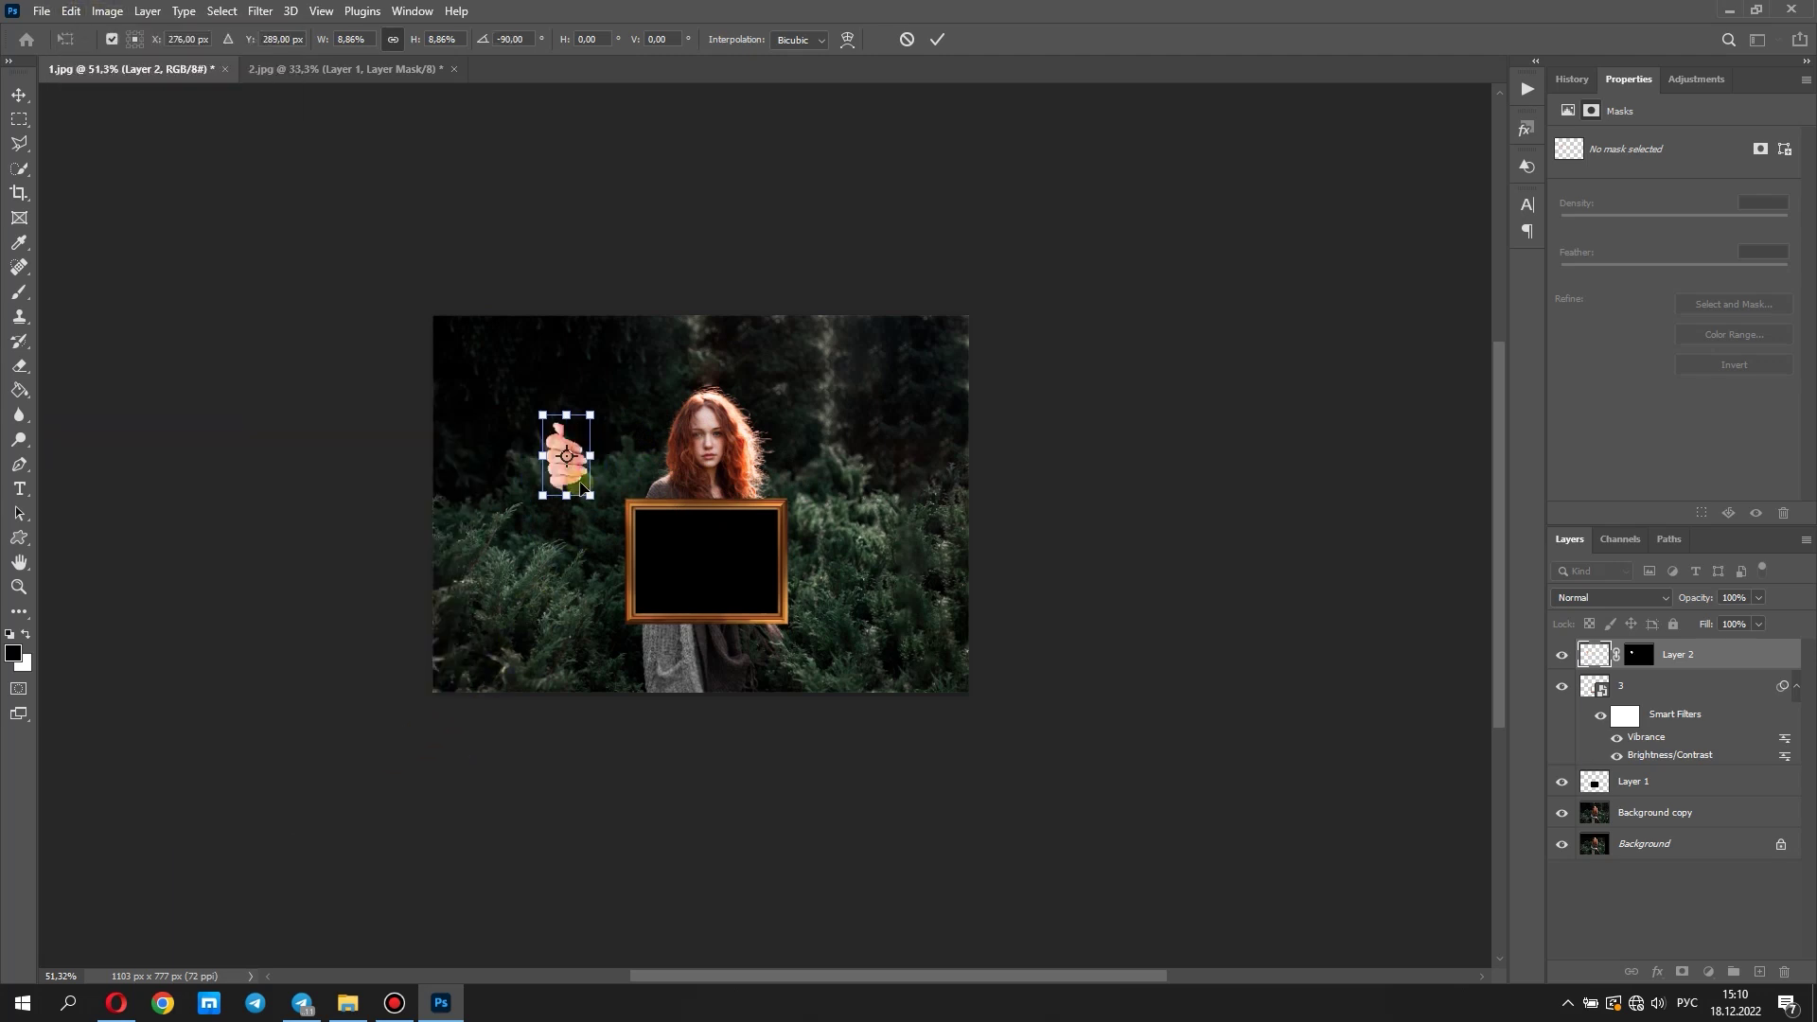
Shrink the hand to about 4% and fit it against the frame's left edge
mouse_move(580, 486)
left_mouse_down()
mouse_move(624, 580)
mouse_move(593, 581)
left_mouse_up()
scroll(662, 552, "up", 6)
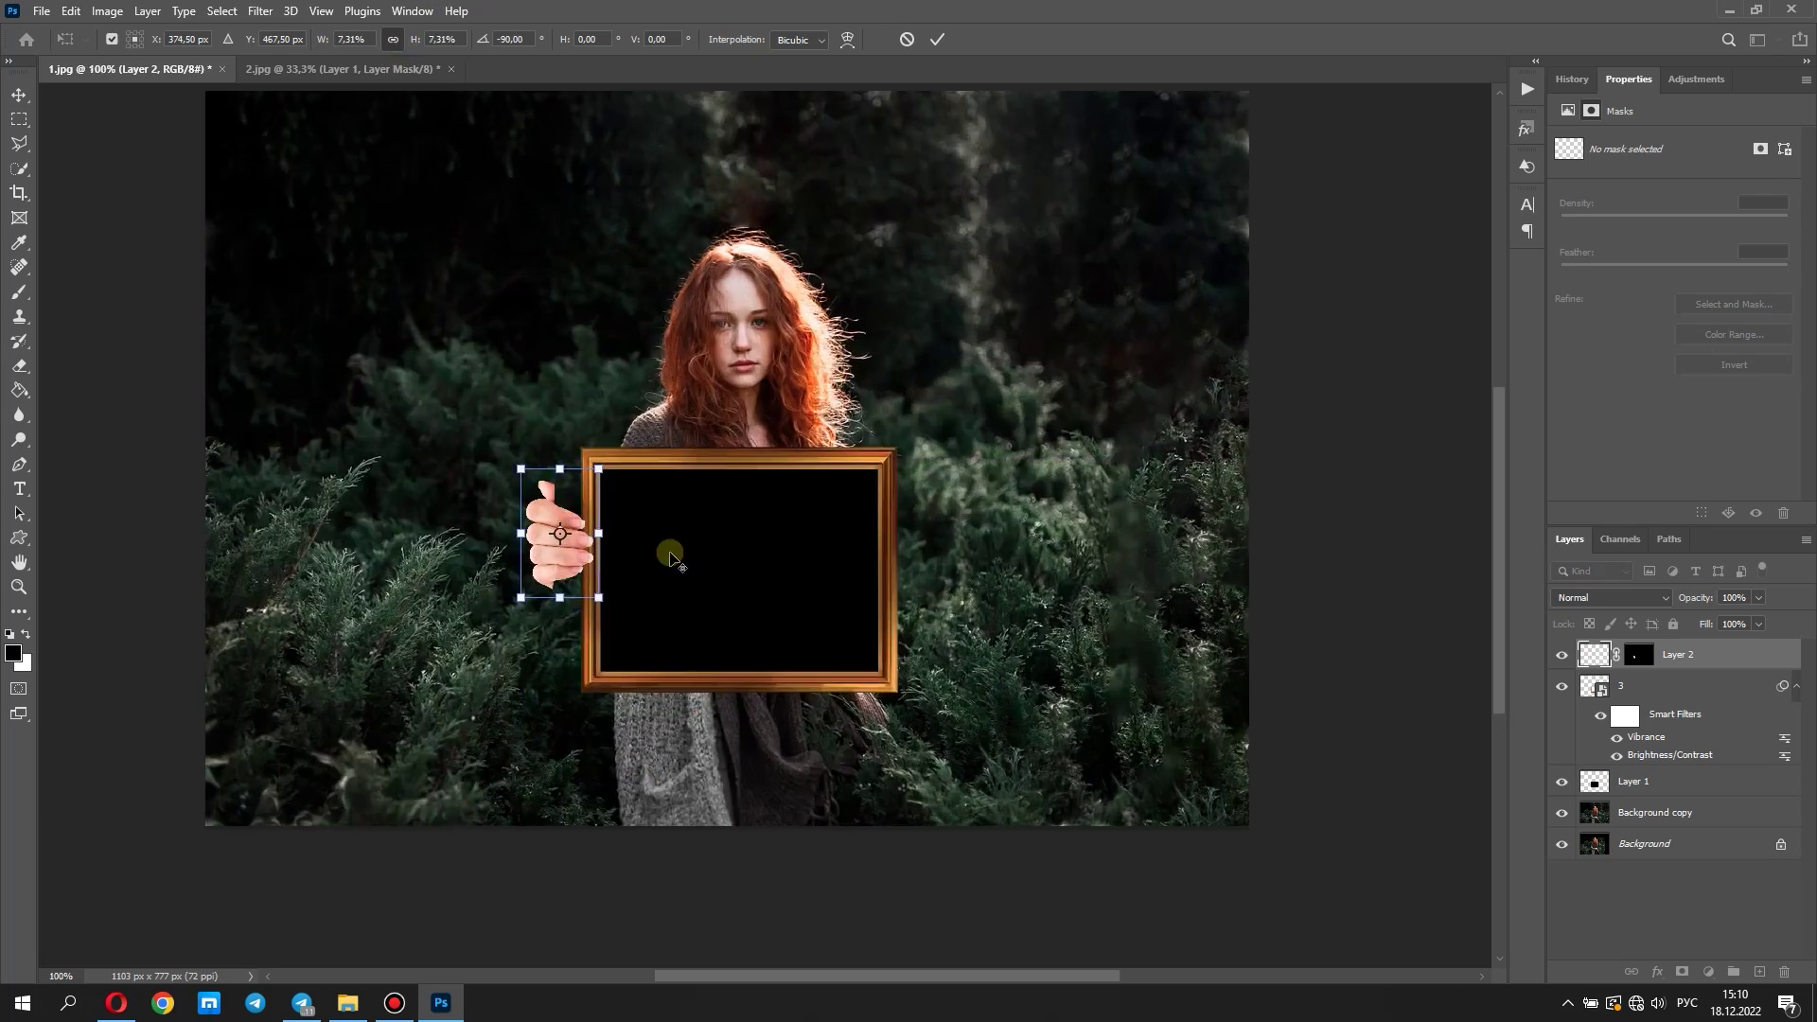
scroll(663, 555, "up", 5)
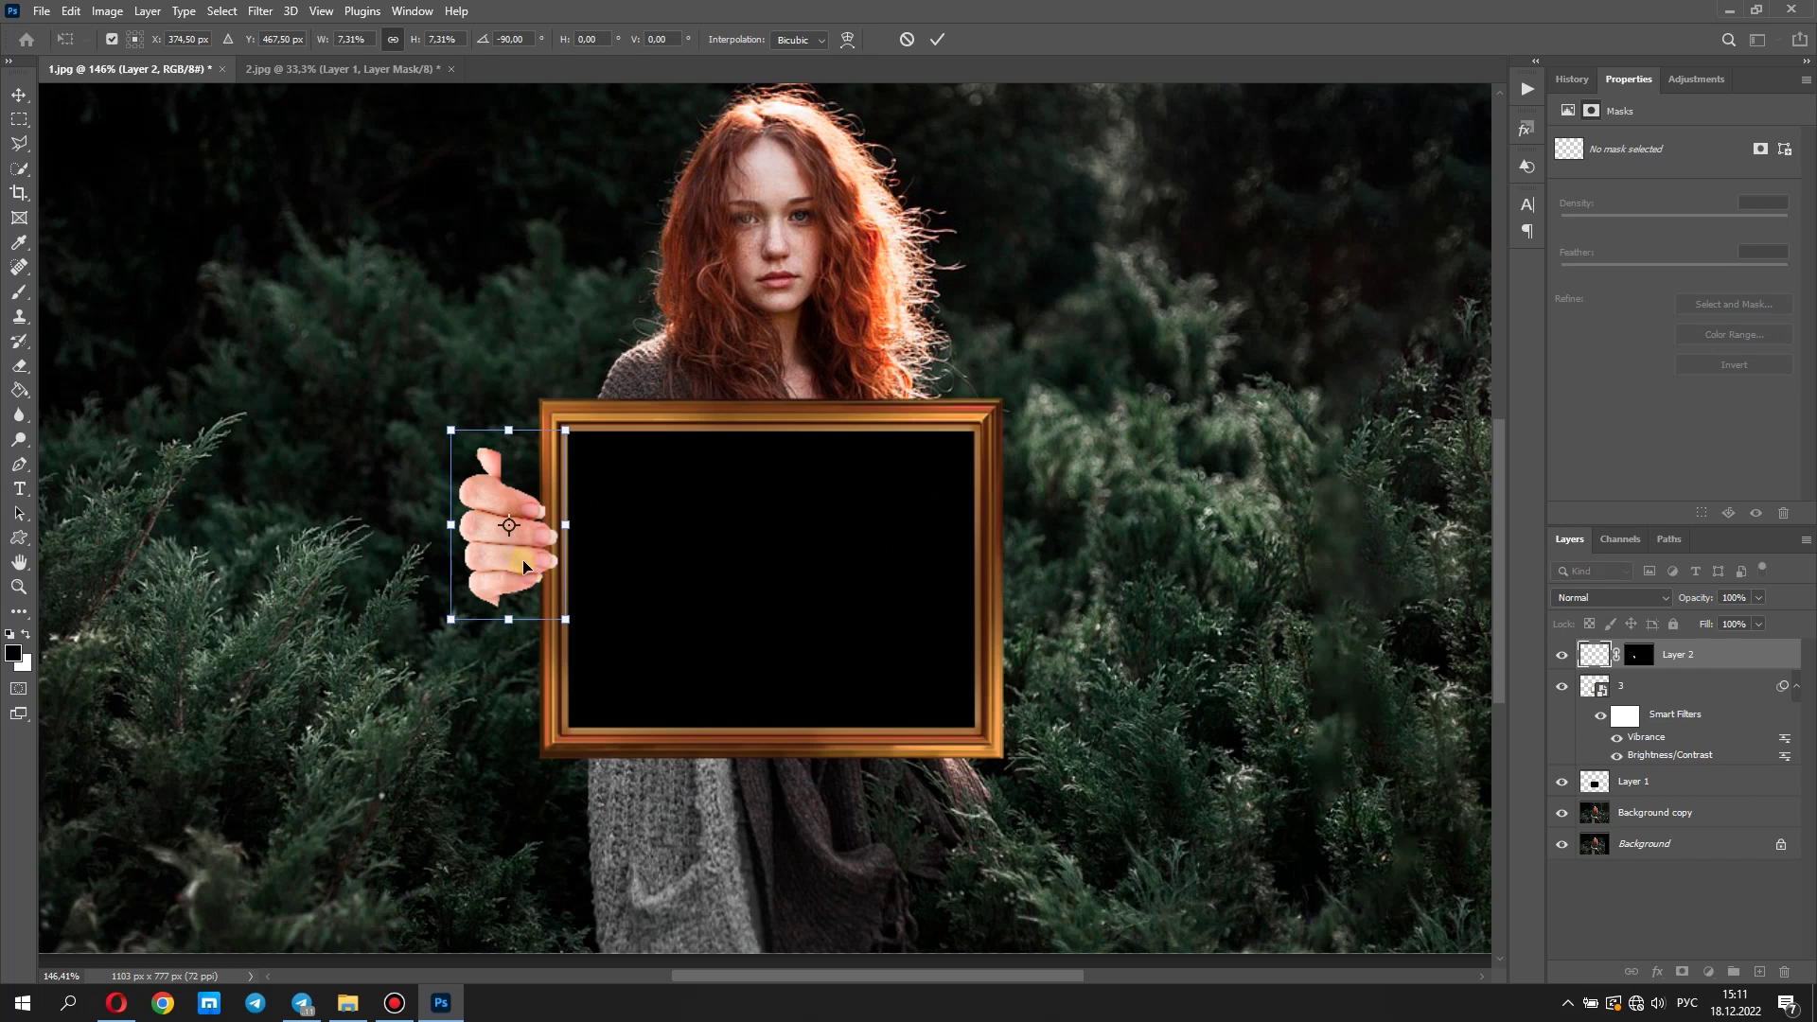
left_click_drag(523, 566, 555, 557)
key("Right")
key("Right")
key("Right")
key("Right")
key("Right")
key("Right")
key("Right")
key("Right")
key("Right")
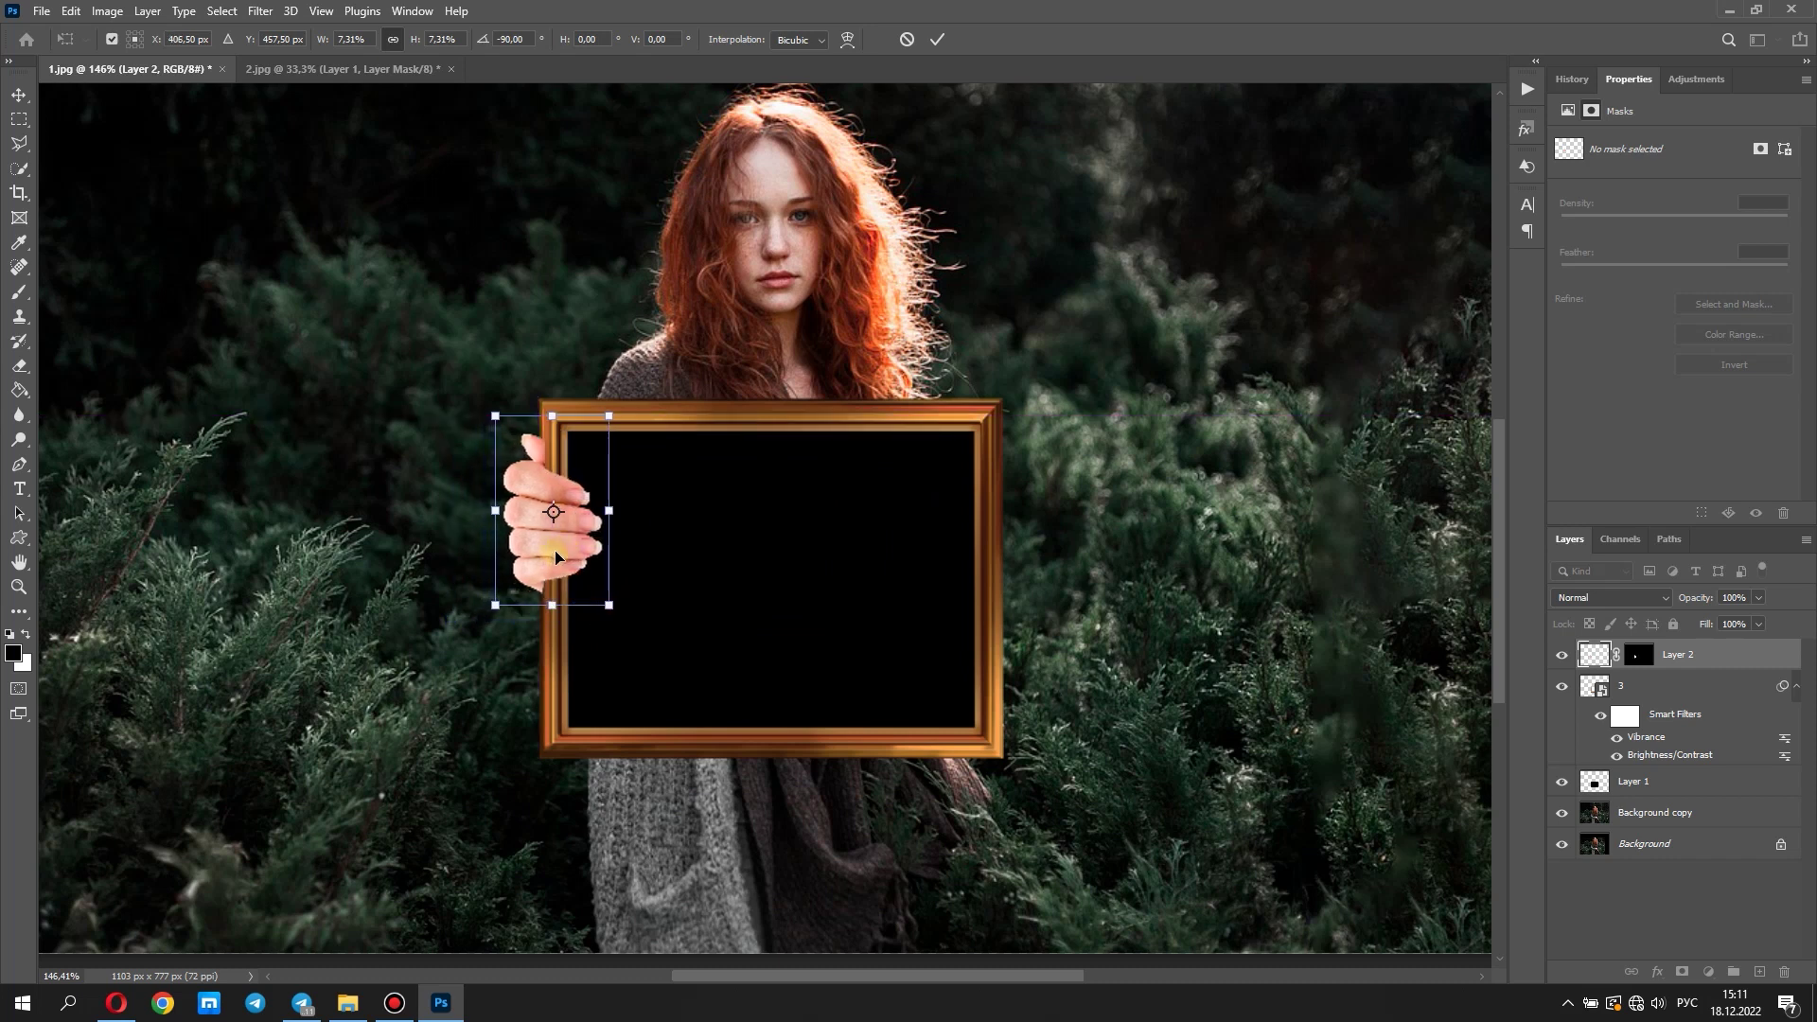
mouse_move(503, 626)
left_mouse_down()
mouse_move(558, 519)
mouse_move(571, 526)
left_mouse_up()
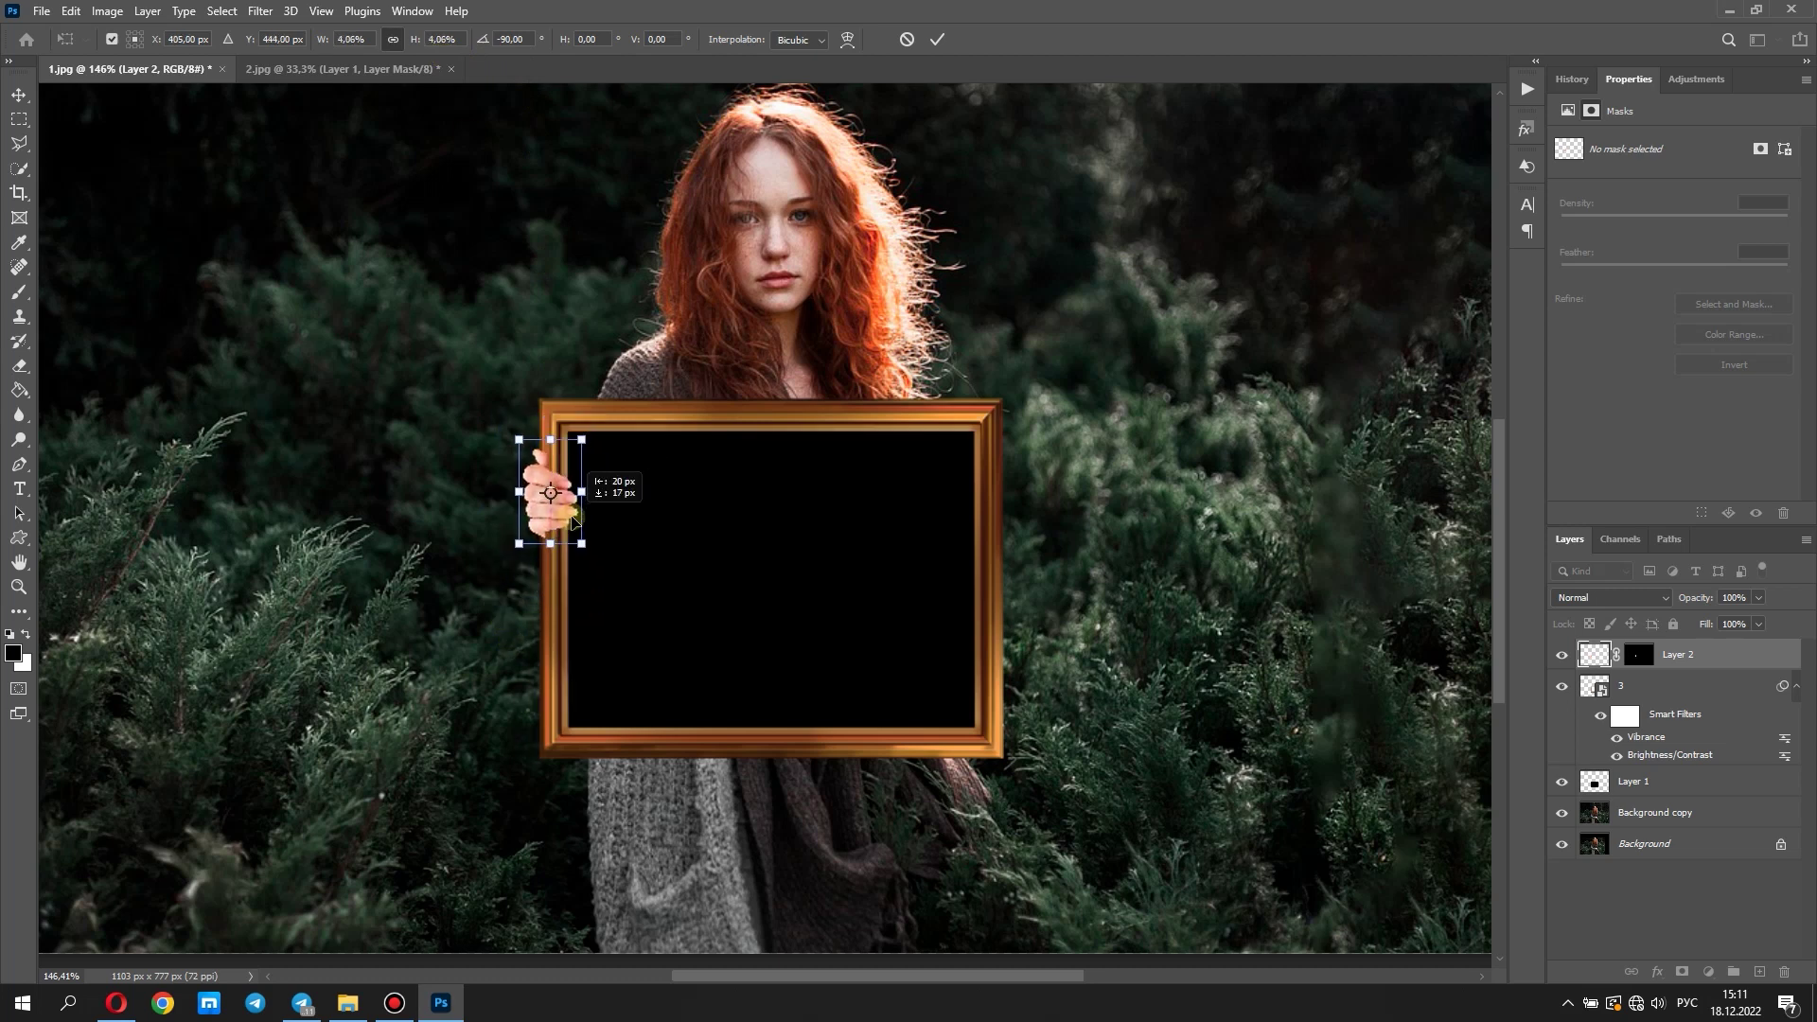
key("Left")
key("Left")
key("Left")
key("Down")
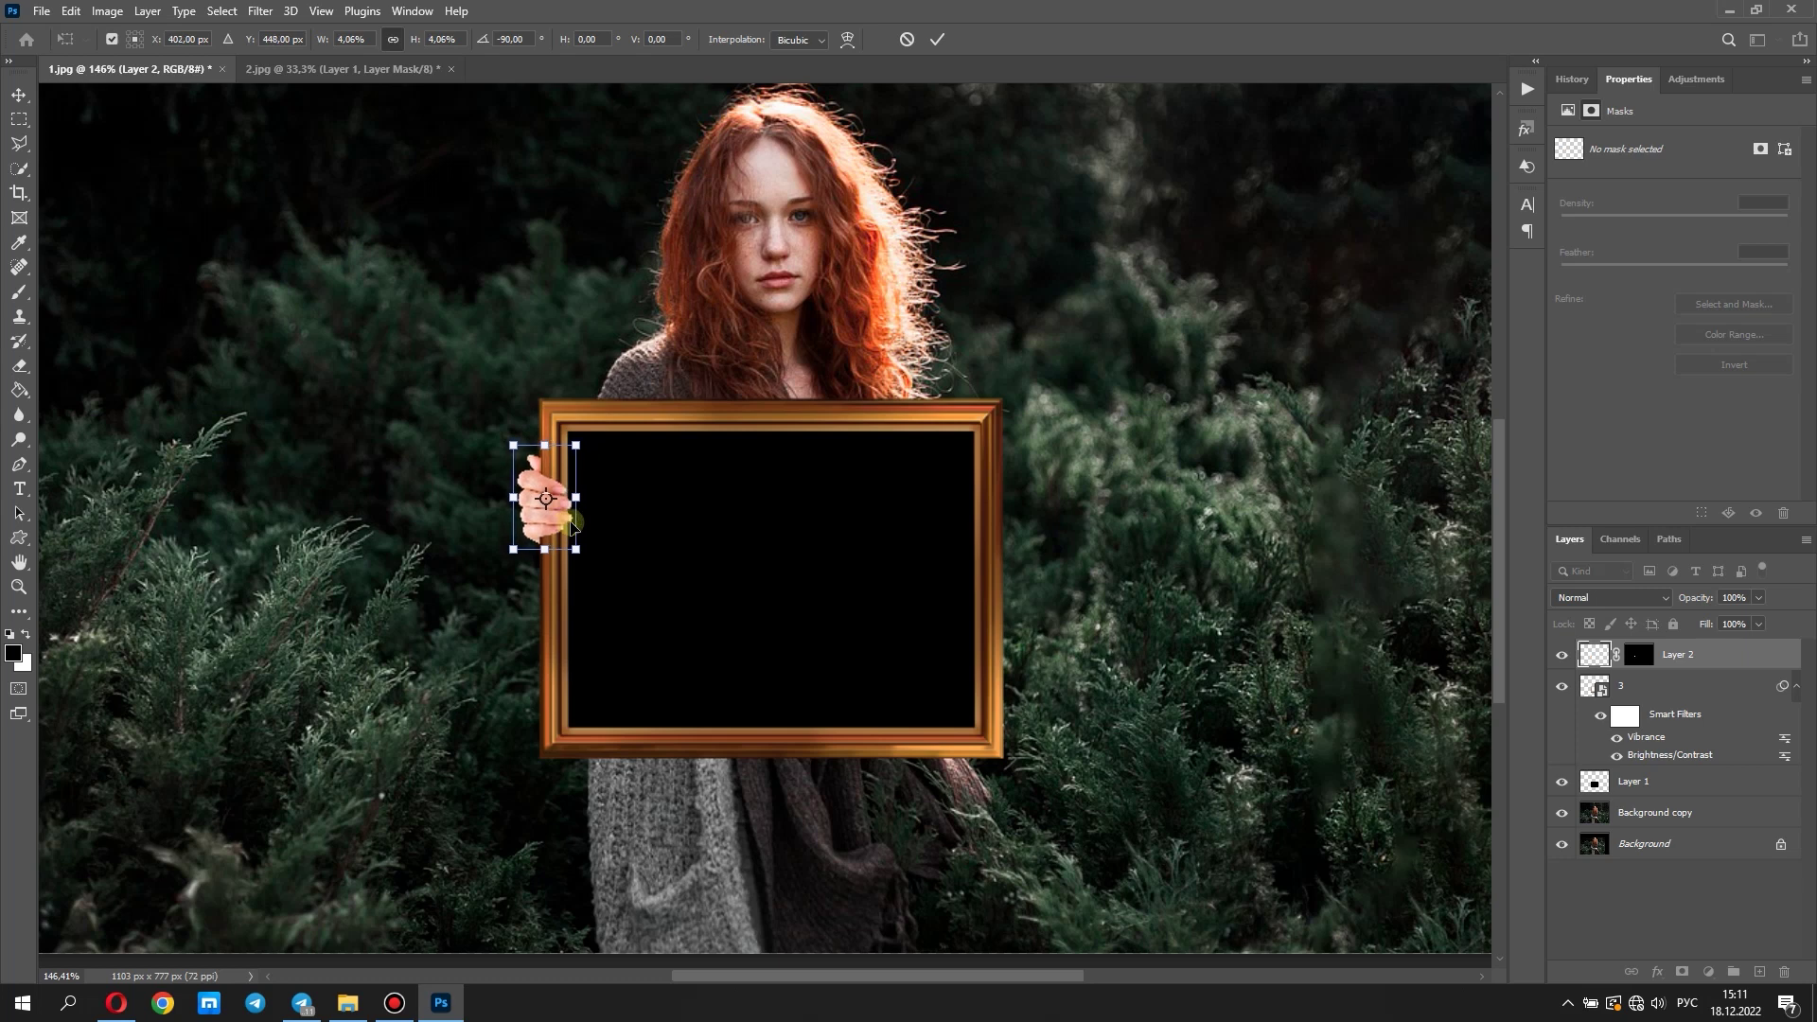
key("Down")
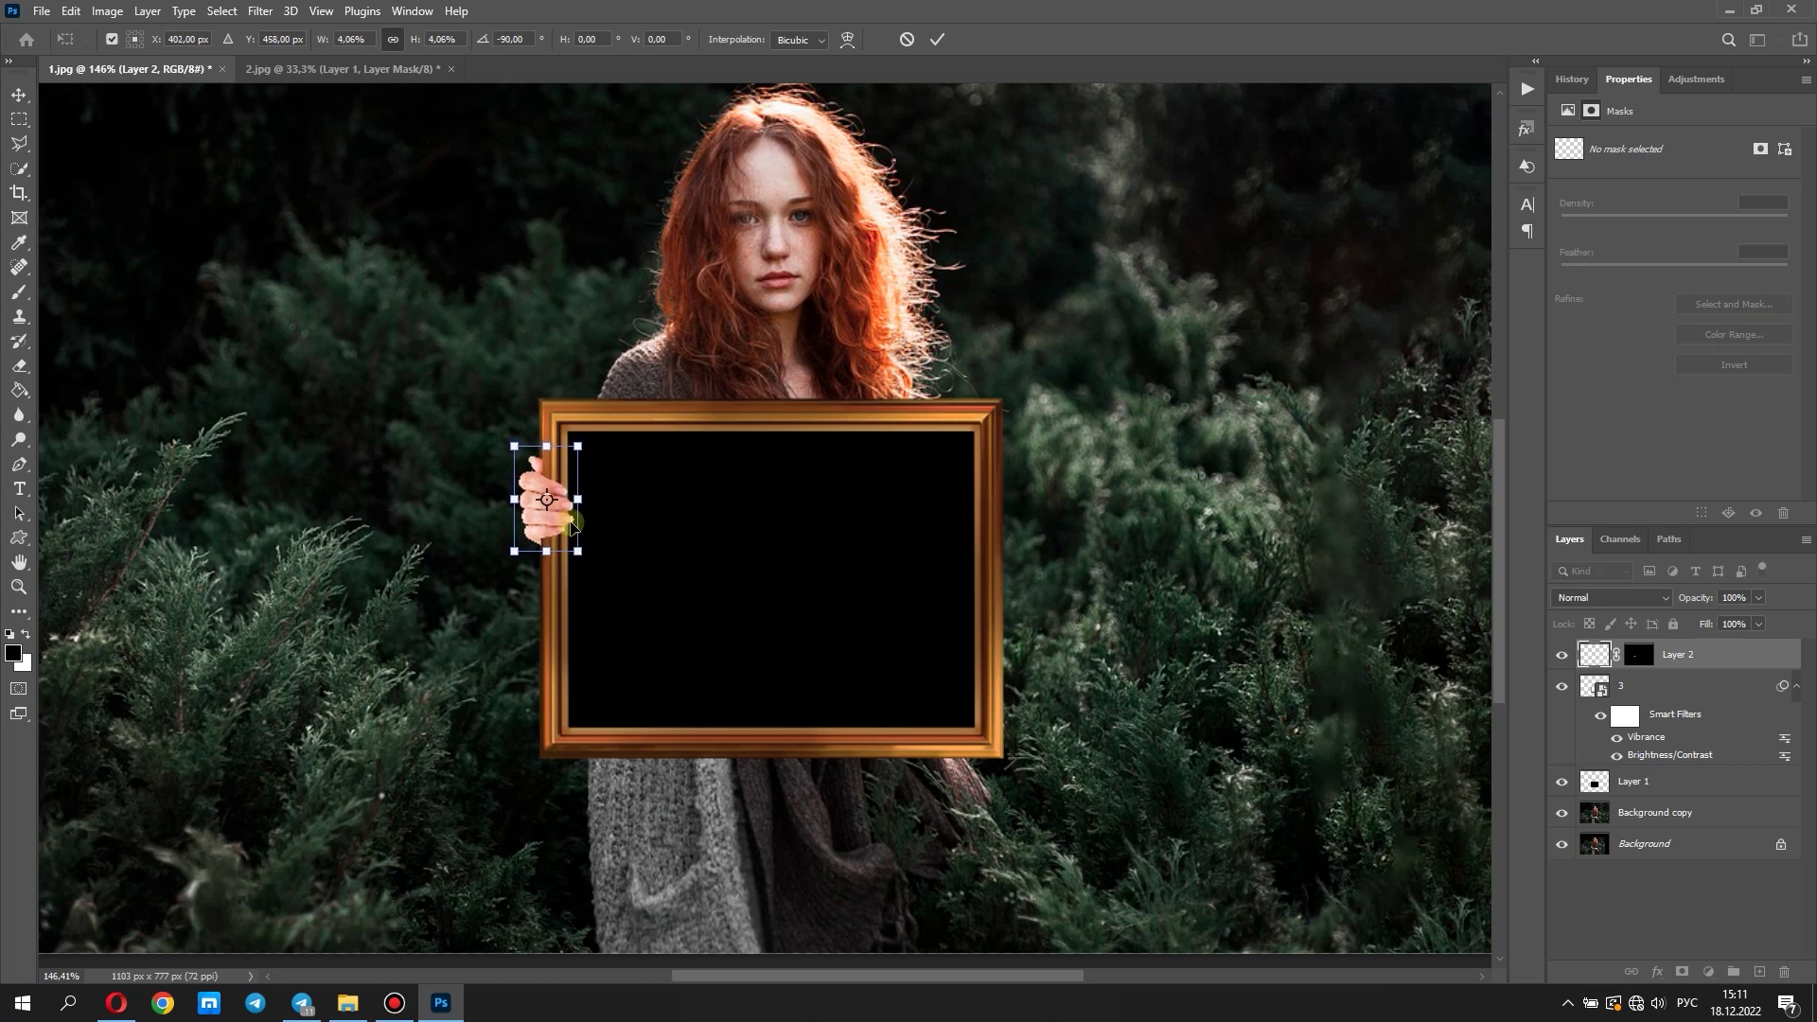
key("Down")
key("Down")
key("Down")
left_click_drag(552, 565, 556, 673)
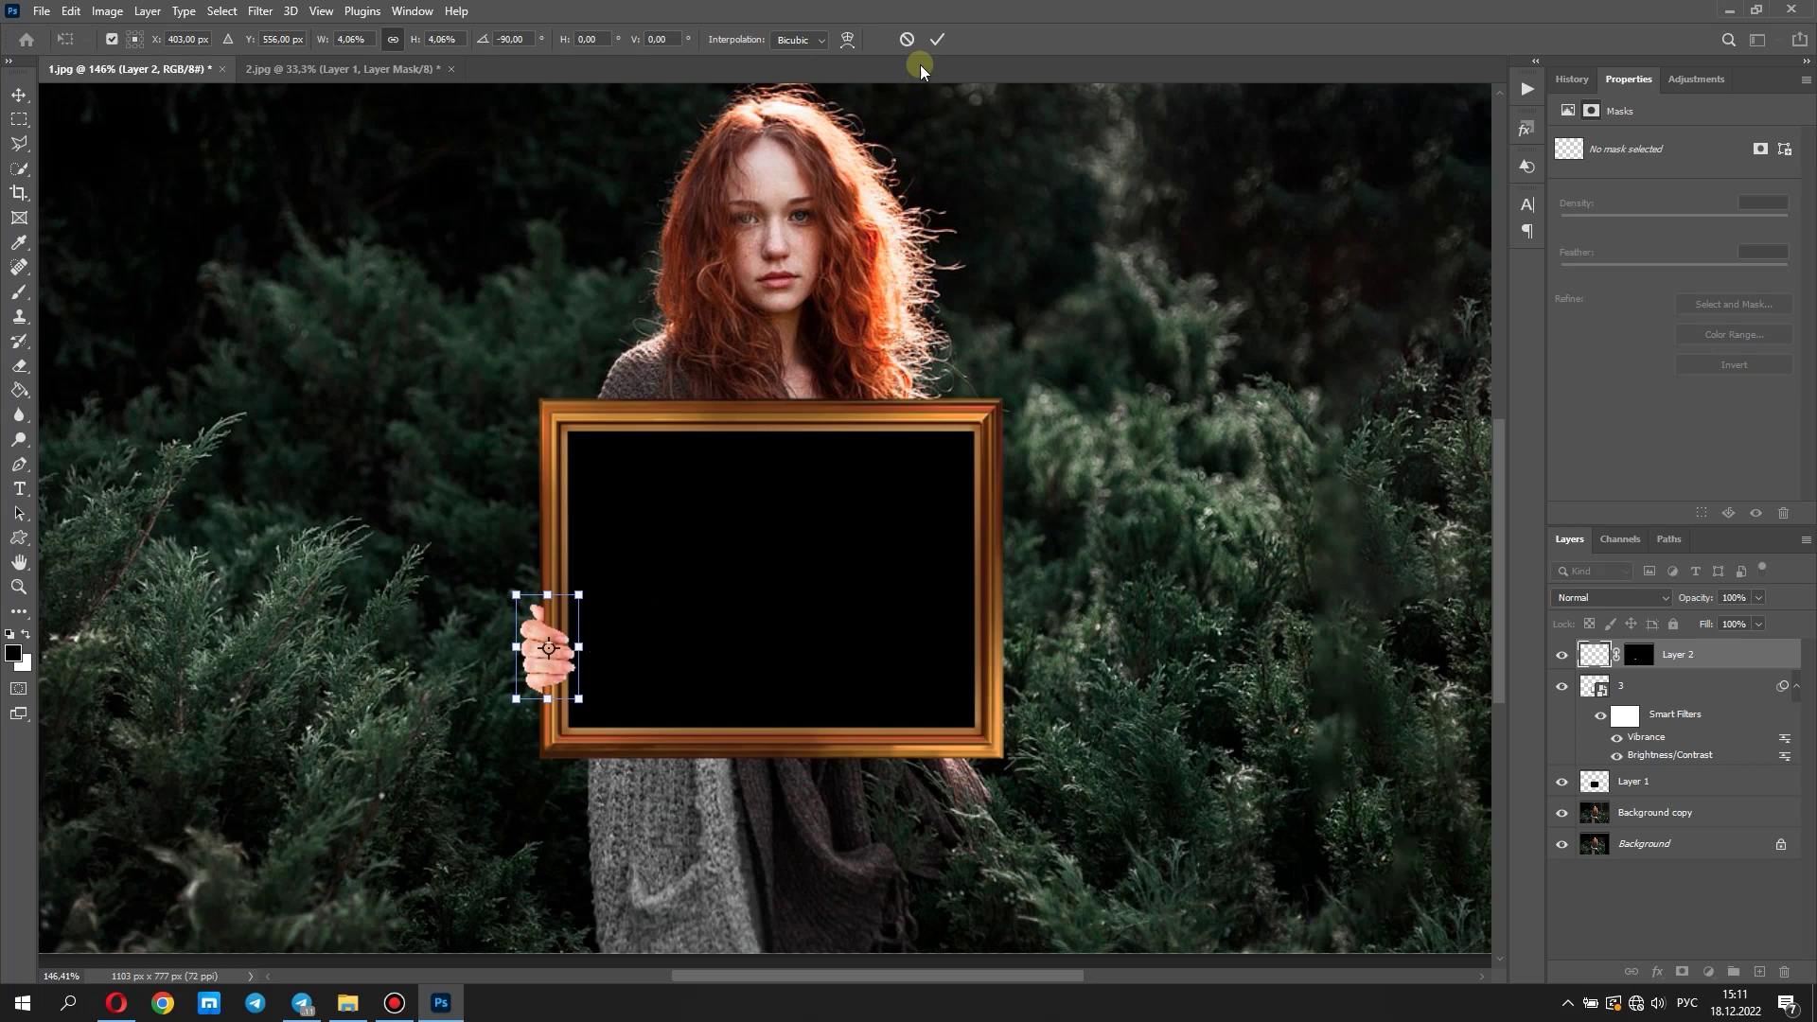
left_click(937, 38)
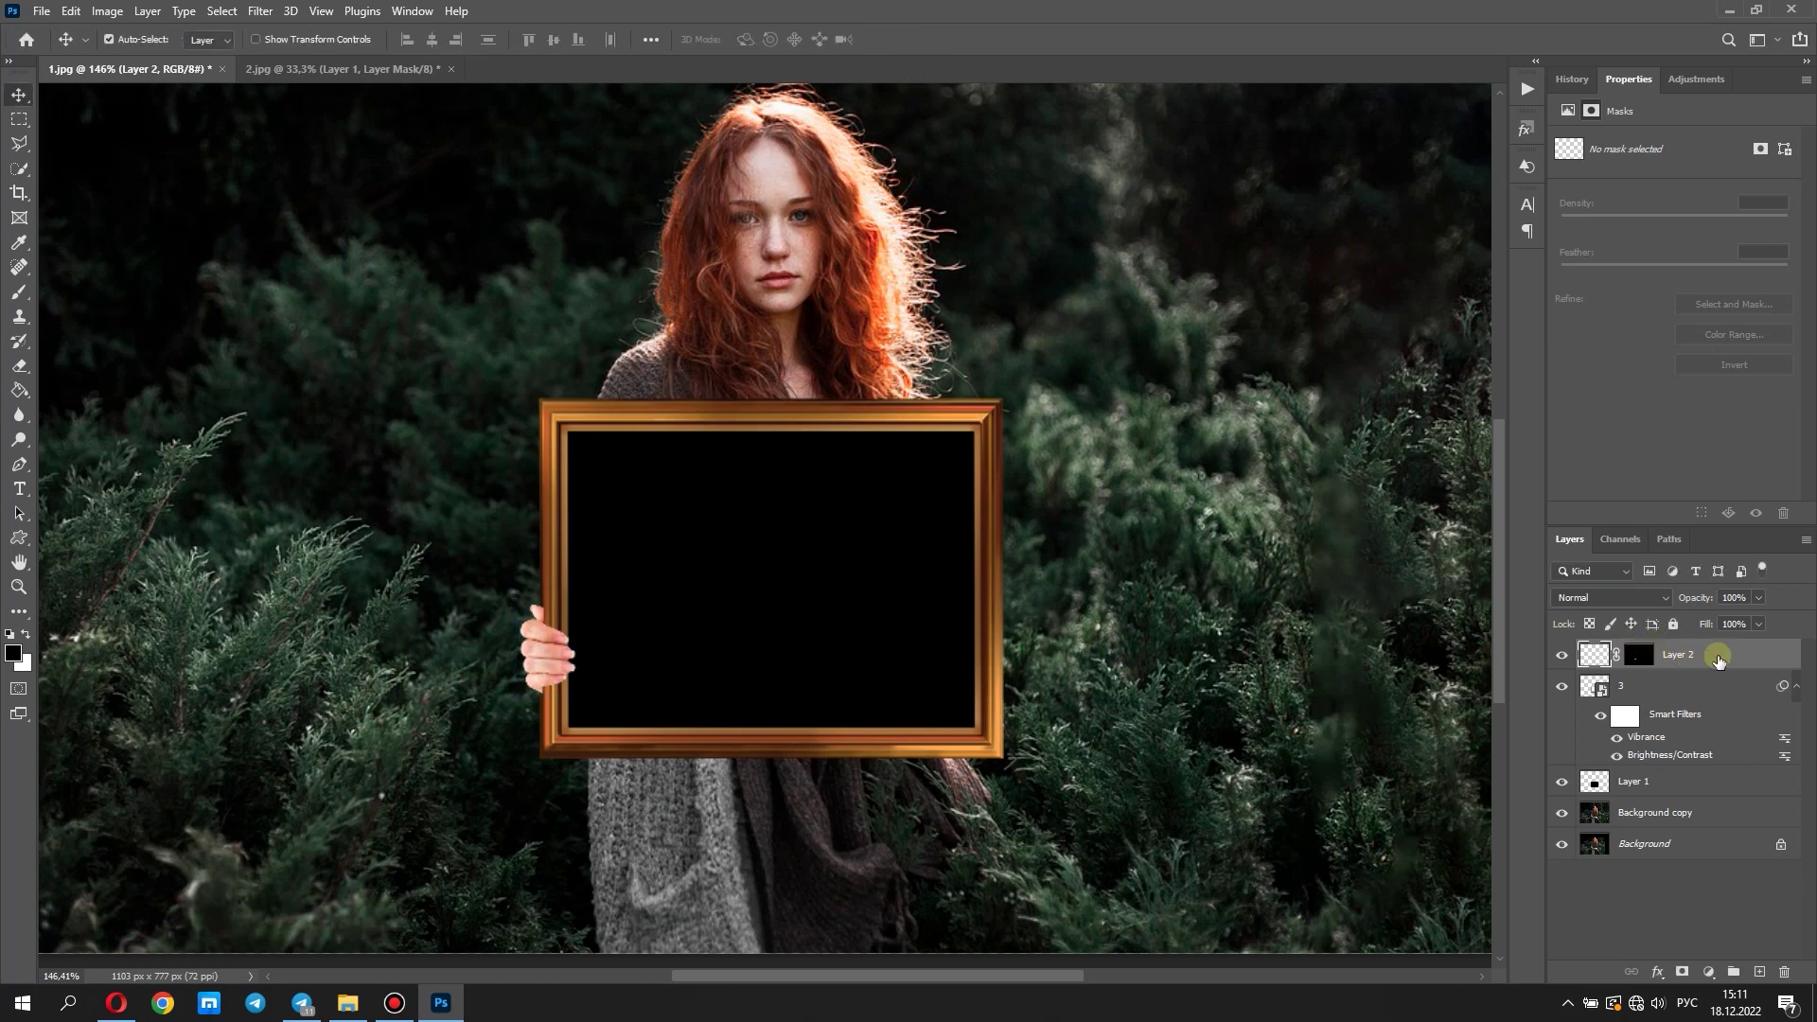
Duplicate Layer 2 as Layer 2 copy and flip it to face the other way
right_click(1719, 659)
left_click(1562, 283)
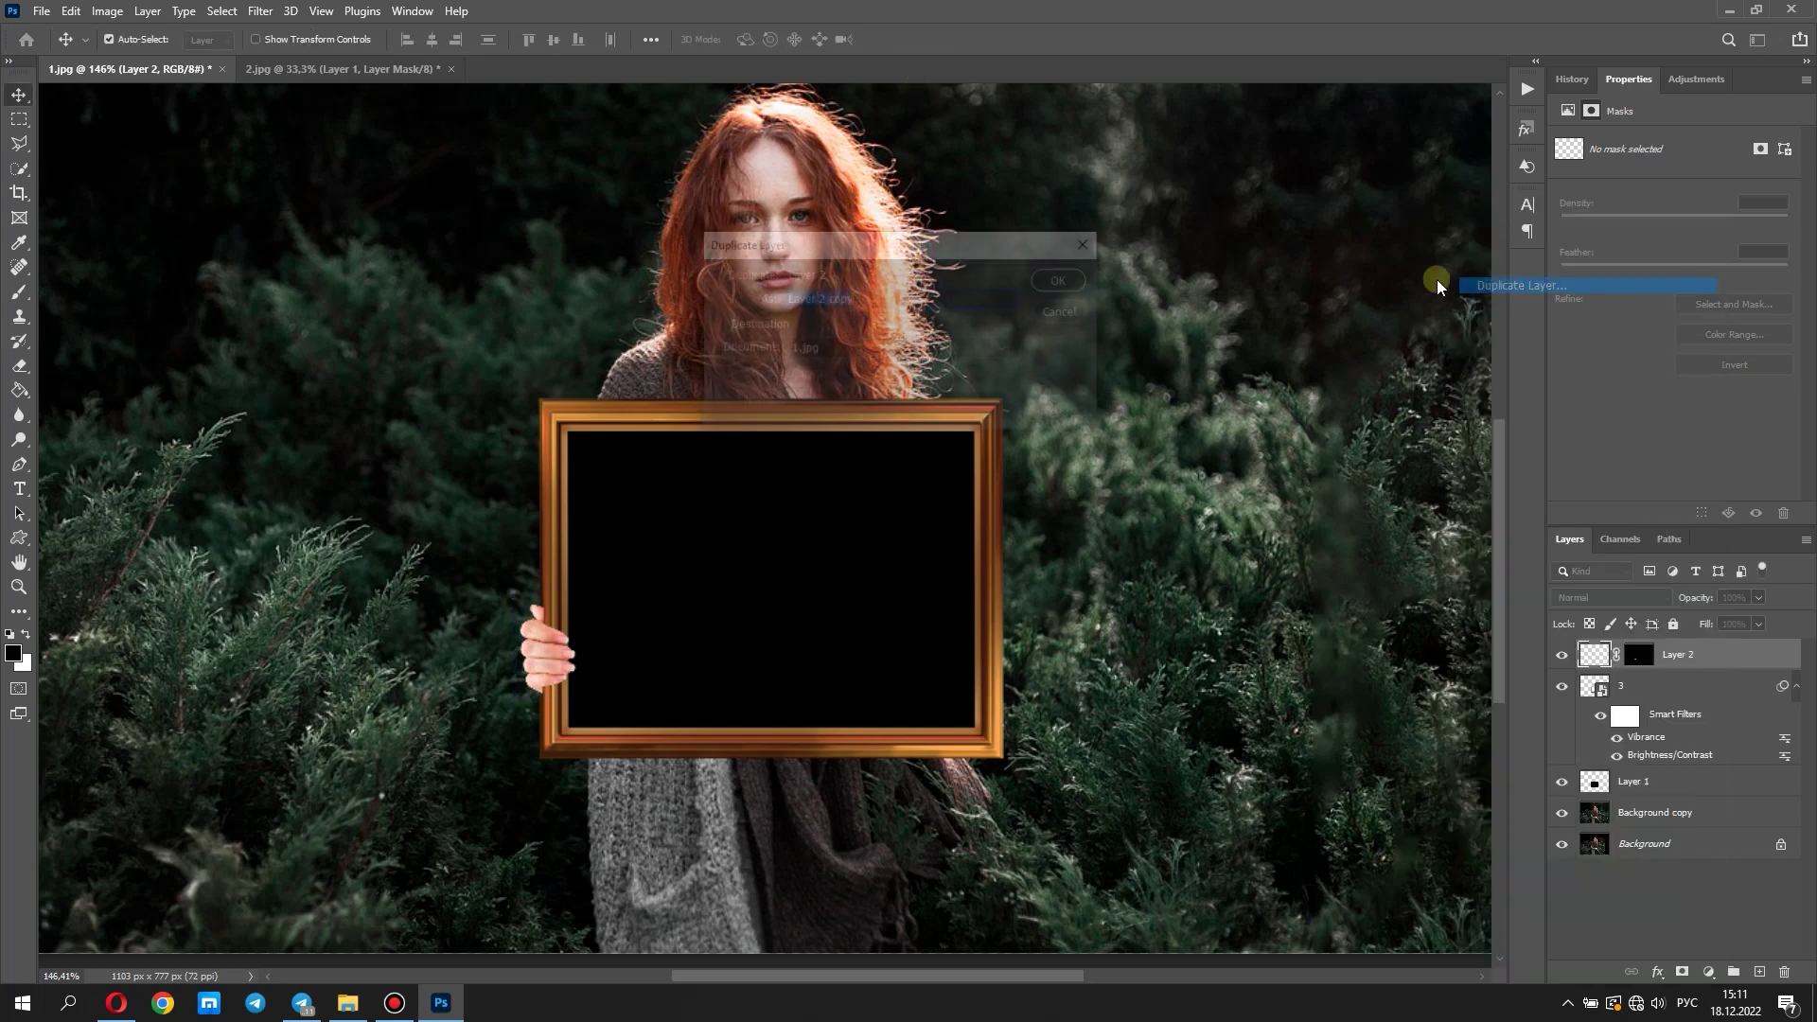
left_click(1058, 280)
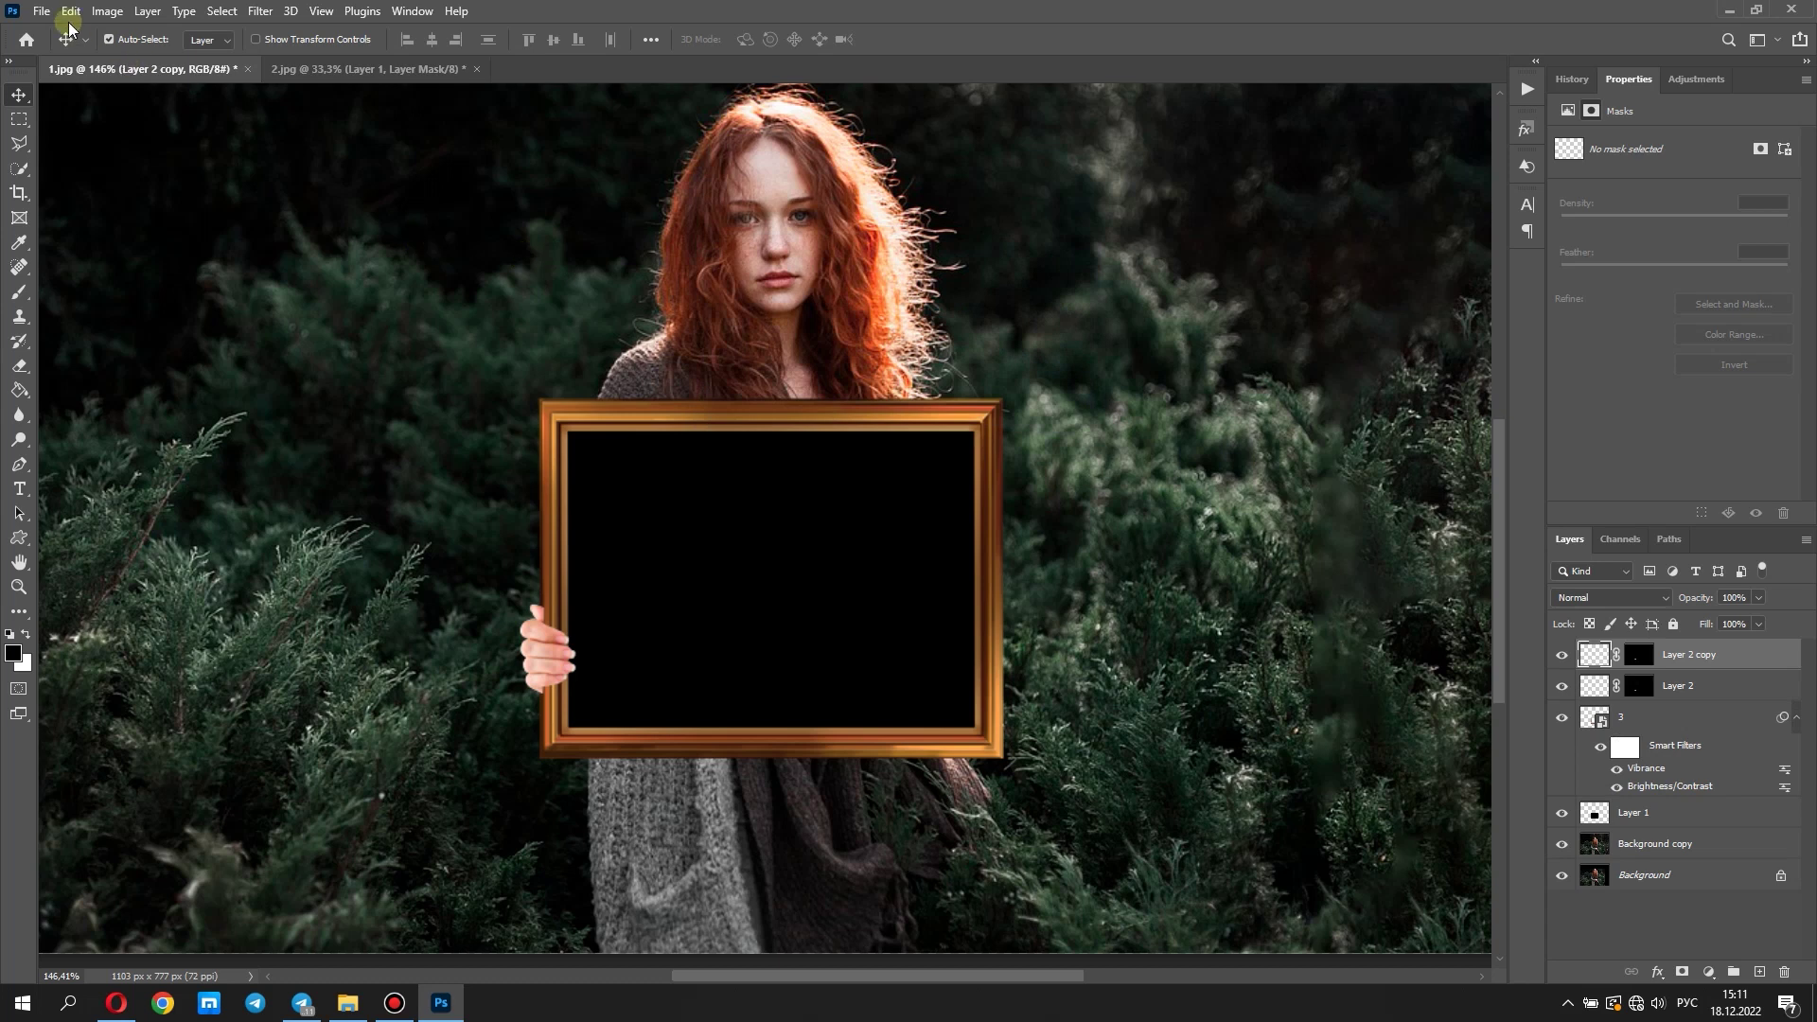
left_click(70, 14)
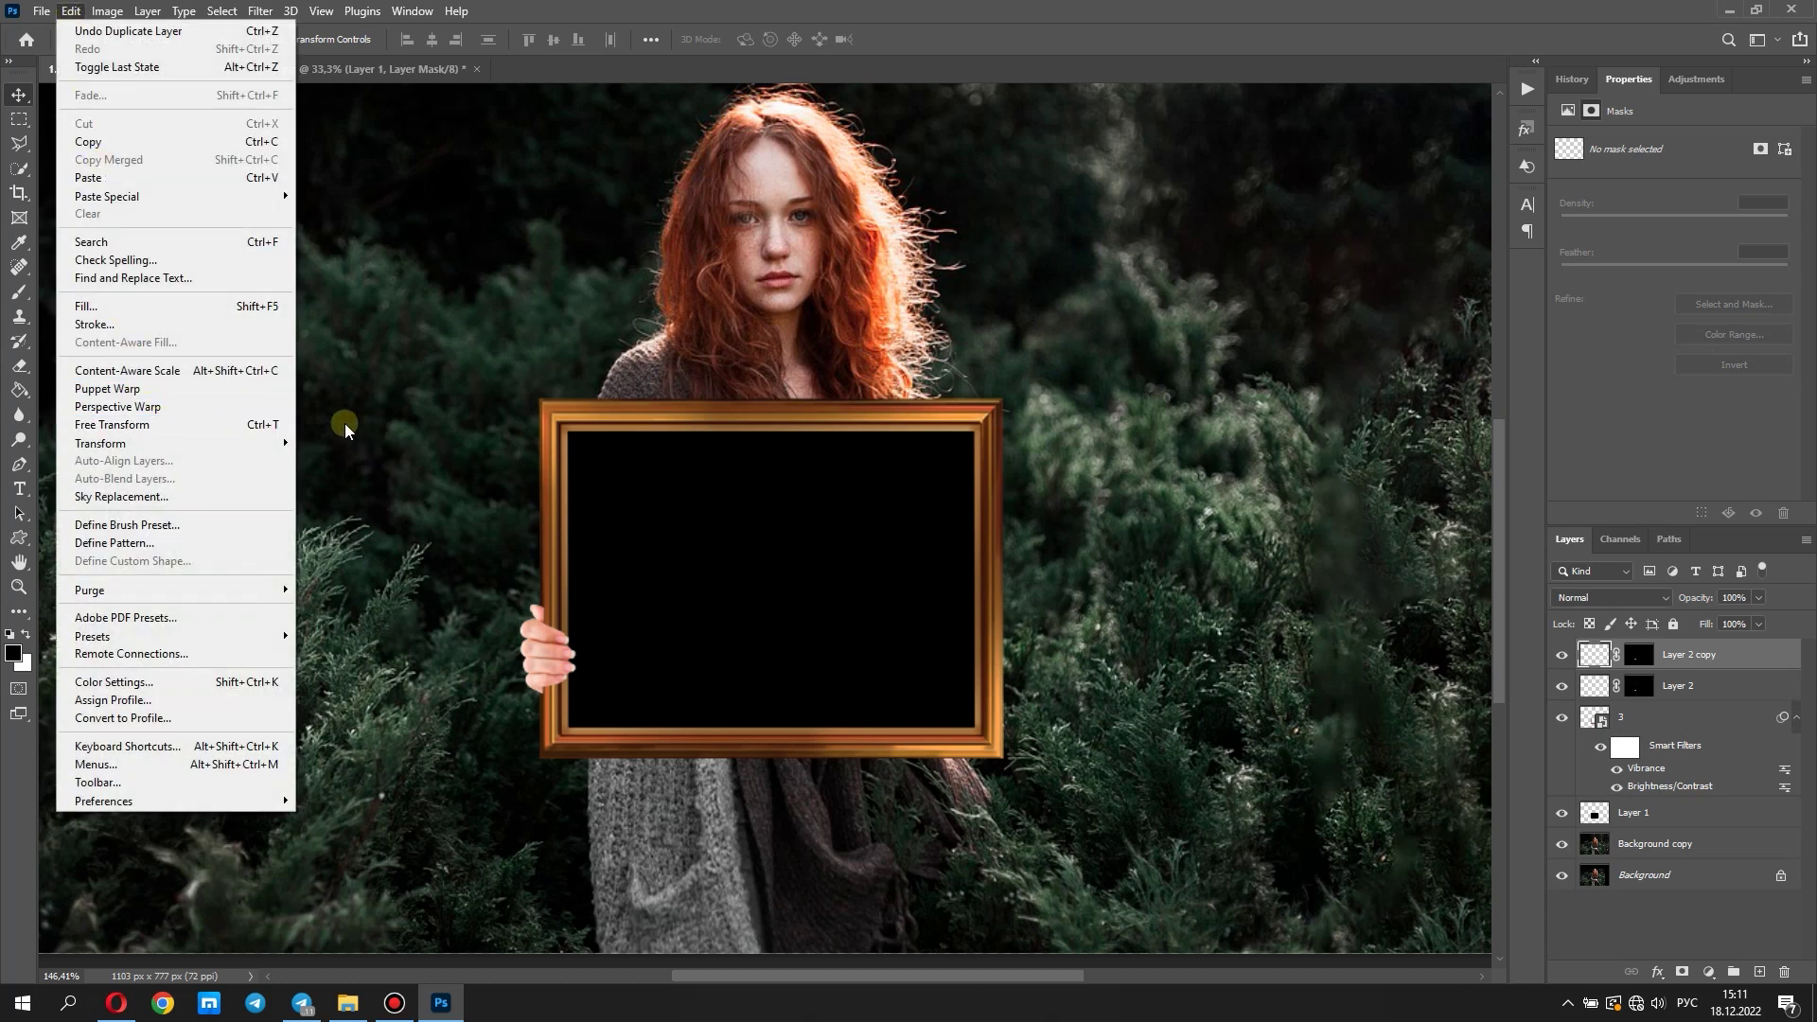
mouse_move(170, 443)
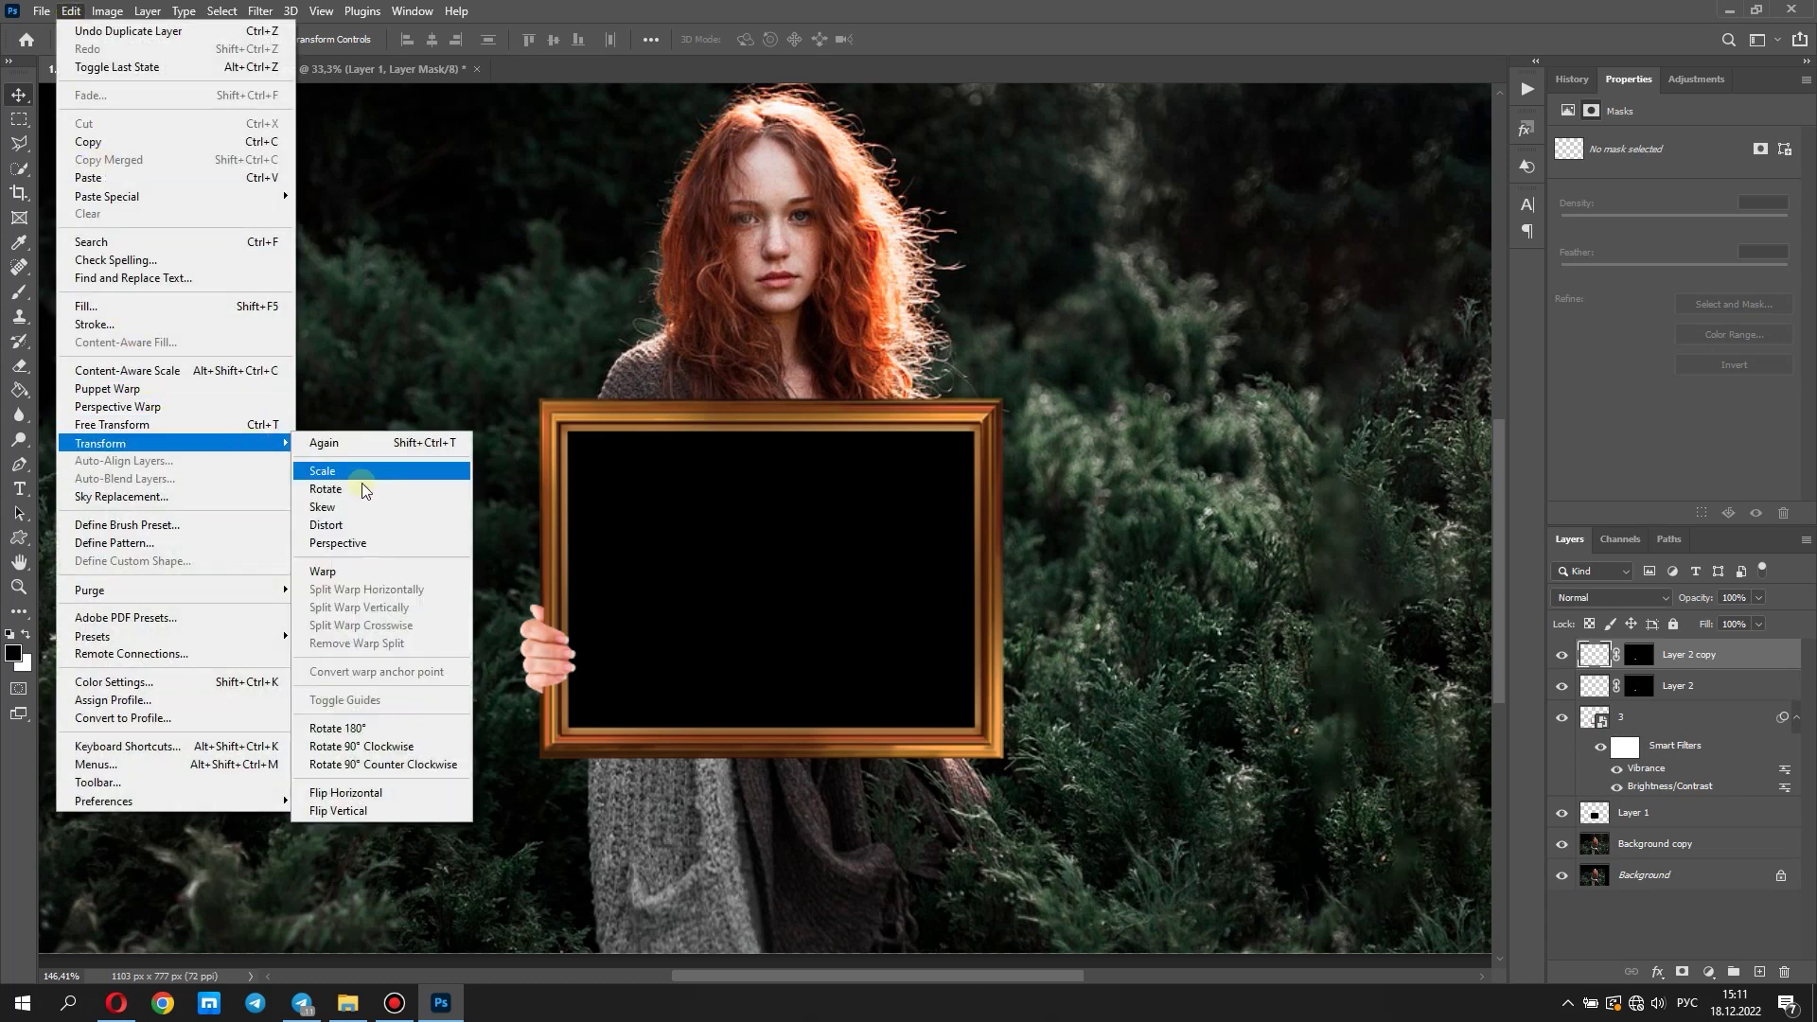
left_click(388, 793)
Move the copied hand onto the frame's right edge
left_click(71, 11)
left_click(165, 435)
left_click_drag(547, 651, 1022, 542)
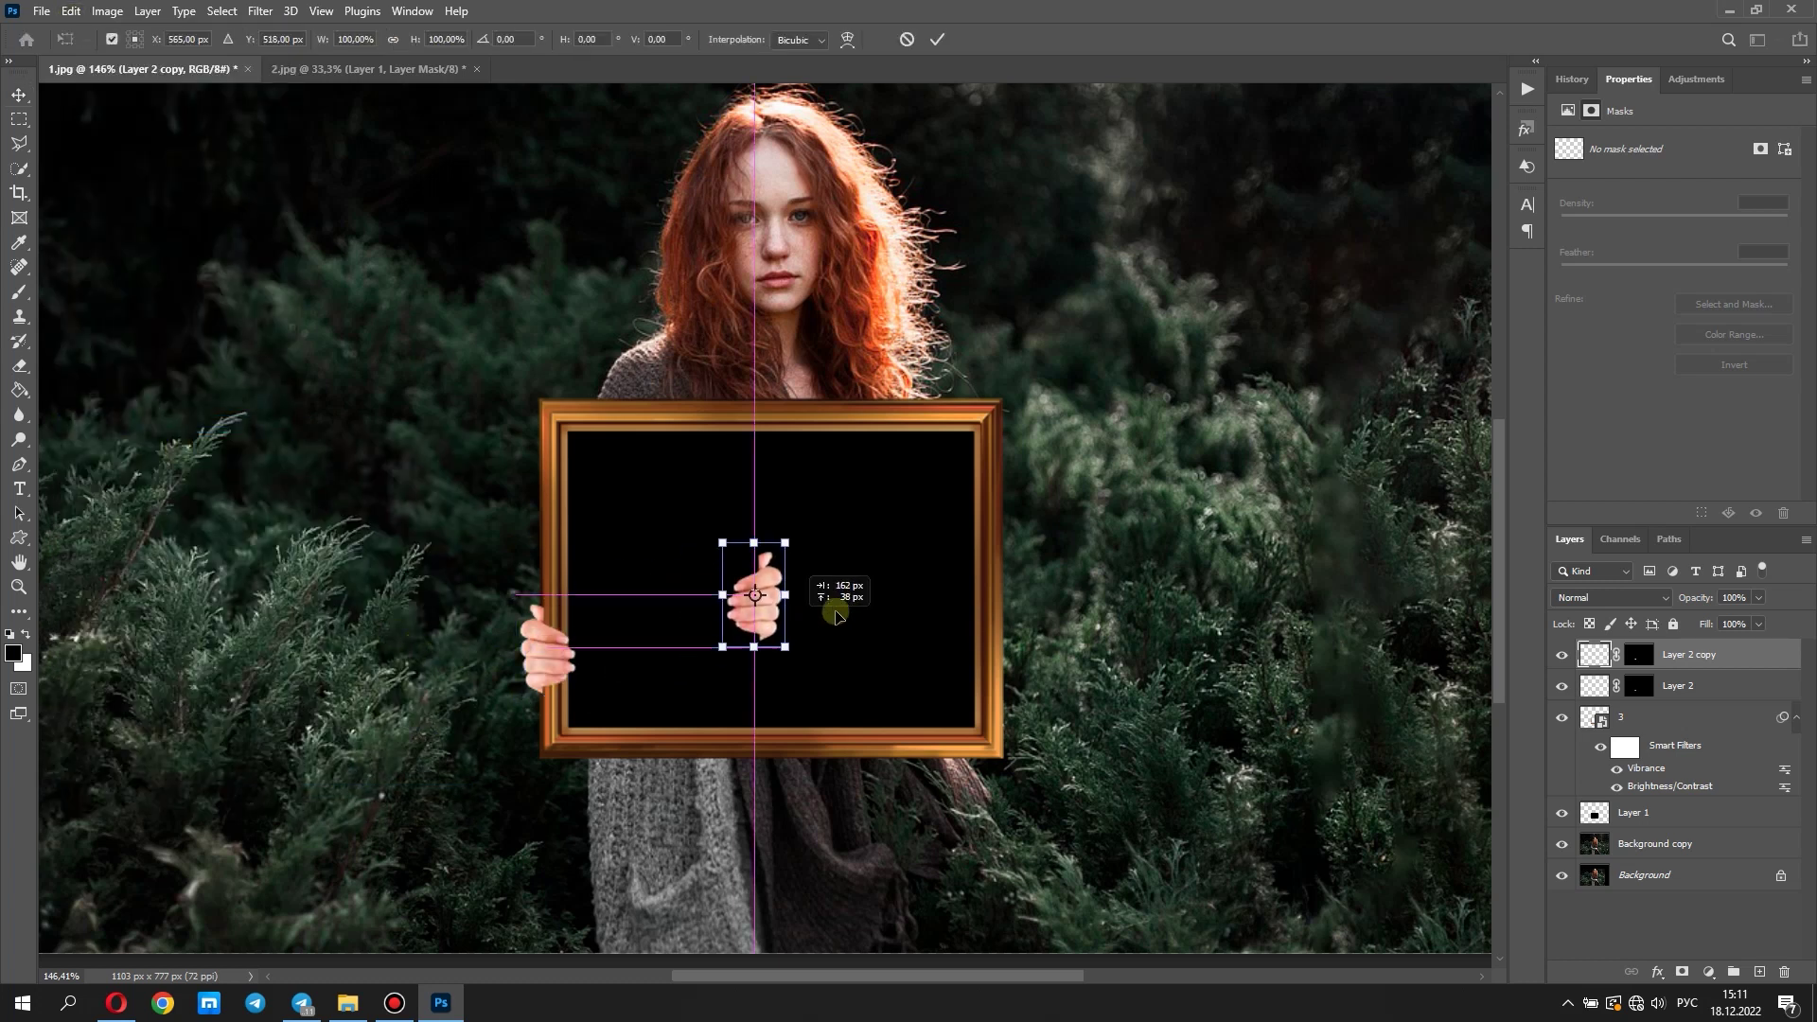
left_click_drag(1015, 542, 1008, 538)
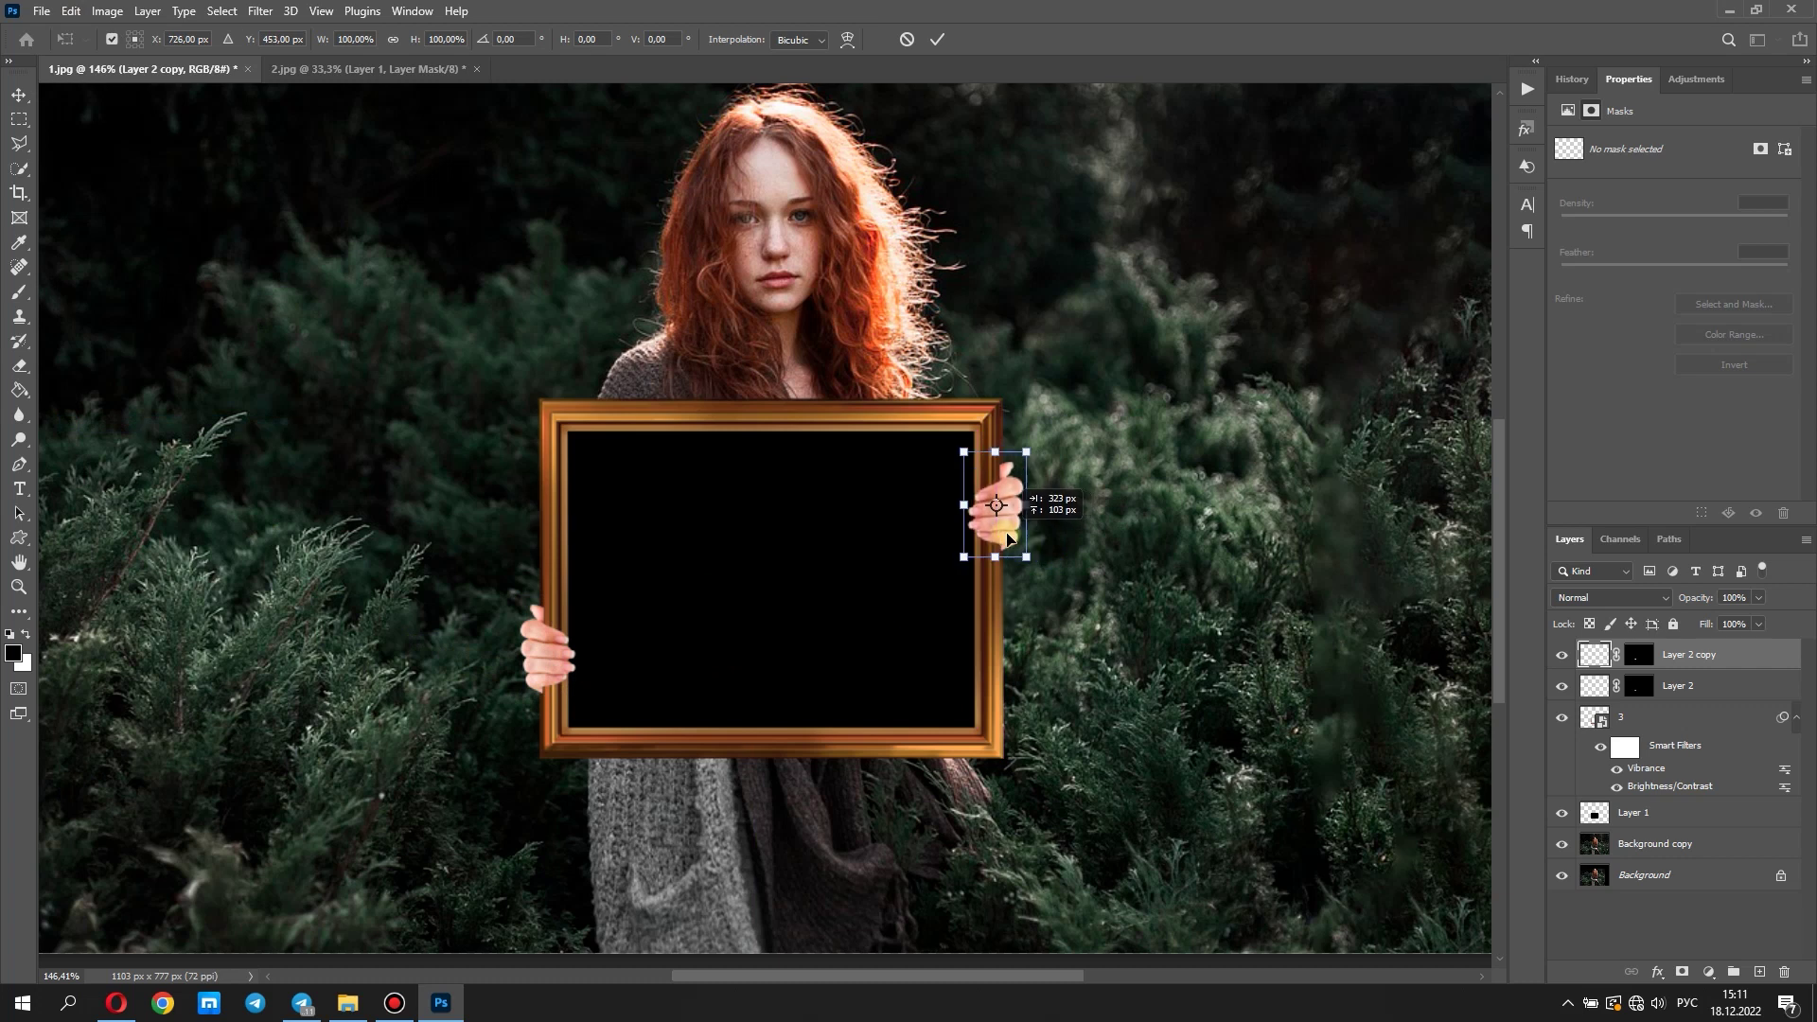
scroll(1100, 554, "up", 2)
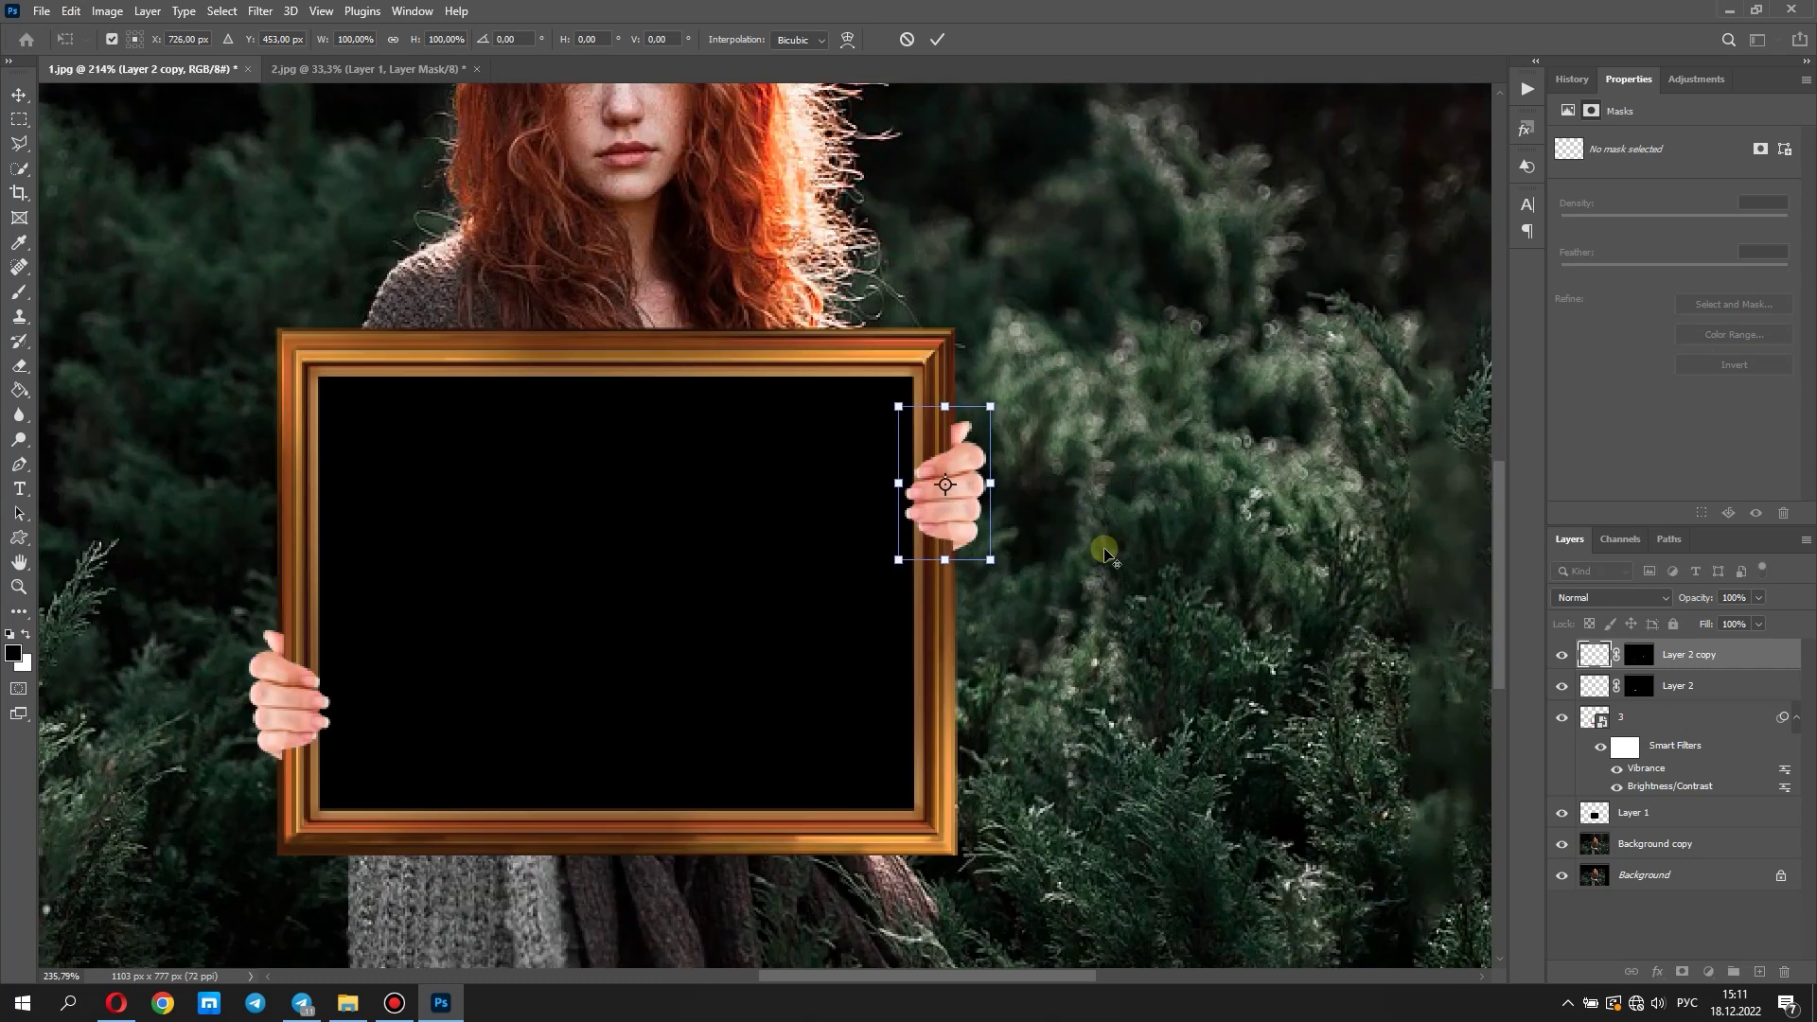
scroll(1099, 554, "up", 2)
left_click(1639, 654)
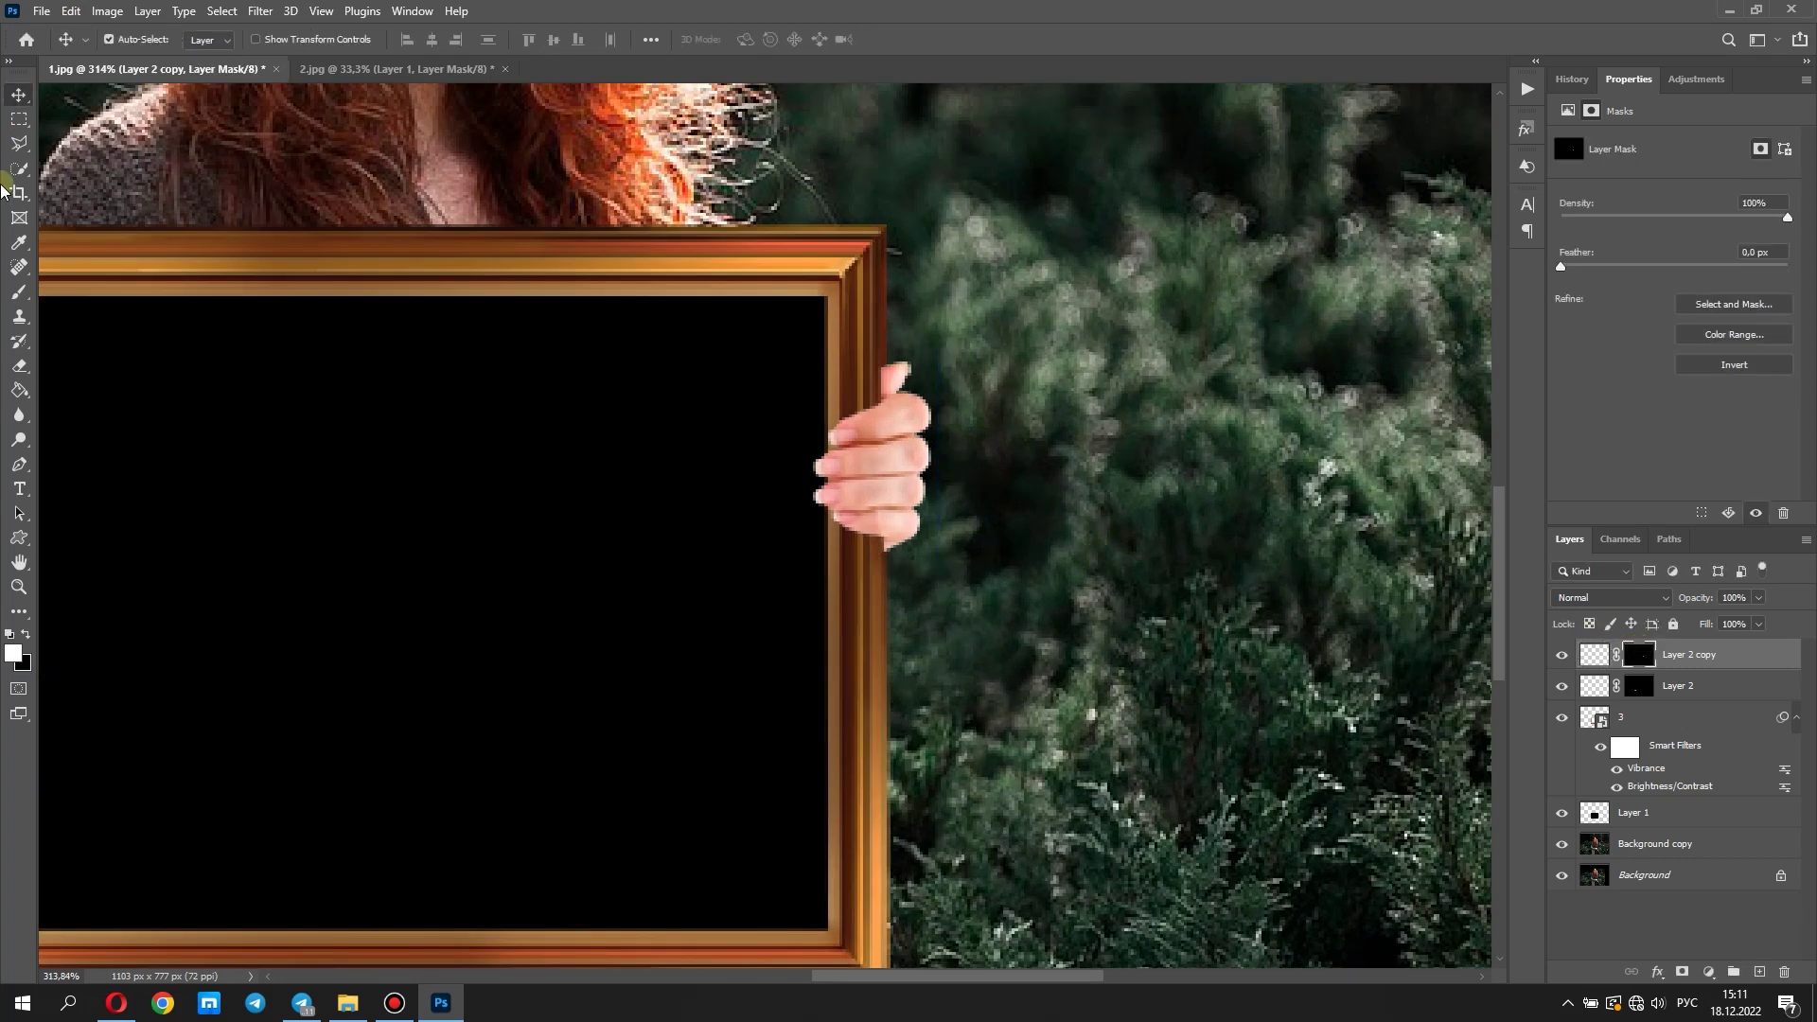
Paint the hand's mask black so its top hides behind the frame
left_click(18, 295)
left_click_drag(909, 360, 866, 388)
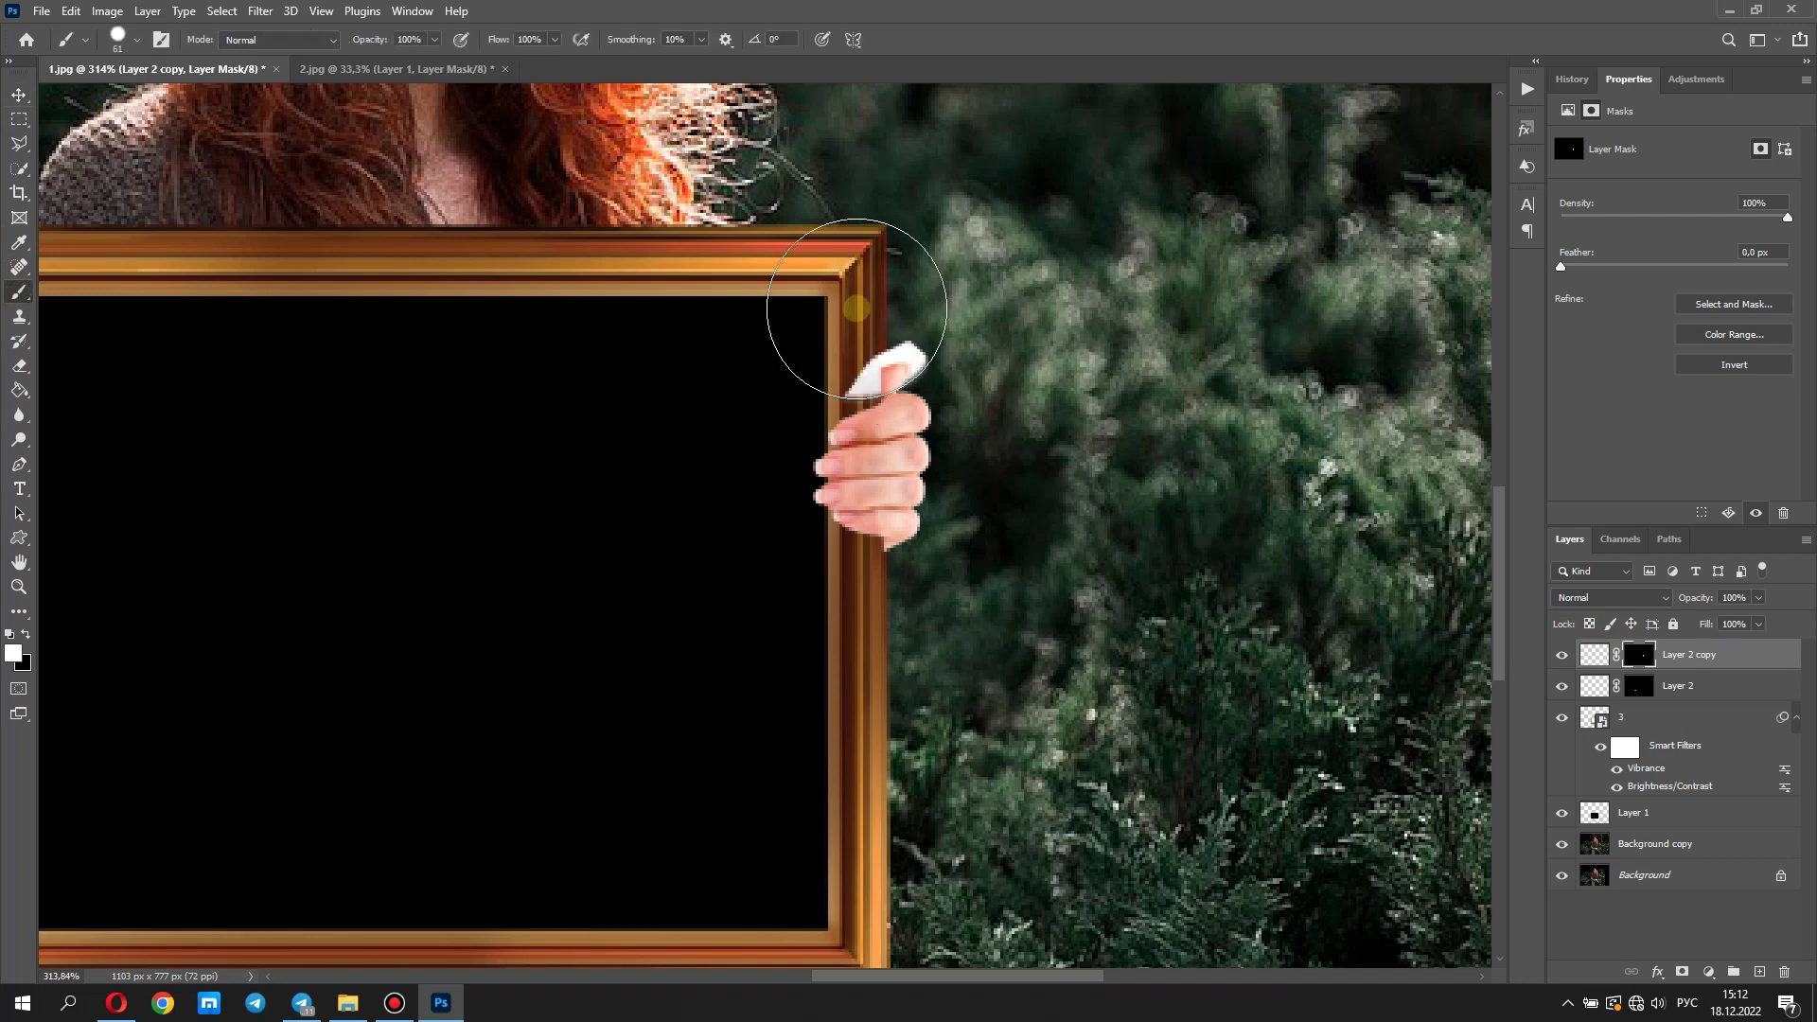
left_click(71, 10)
left_click(25, 633)
left_click_drag(893, 305, 913, 276)
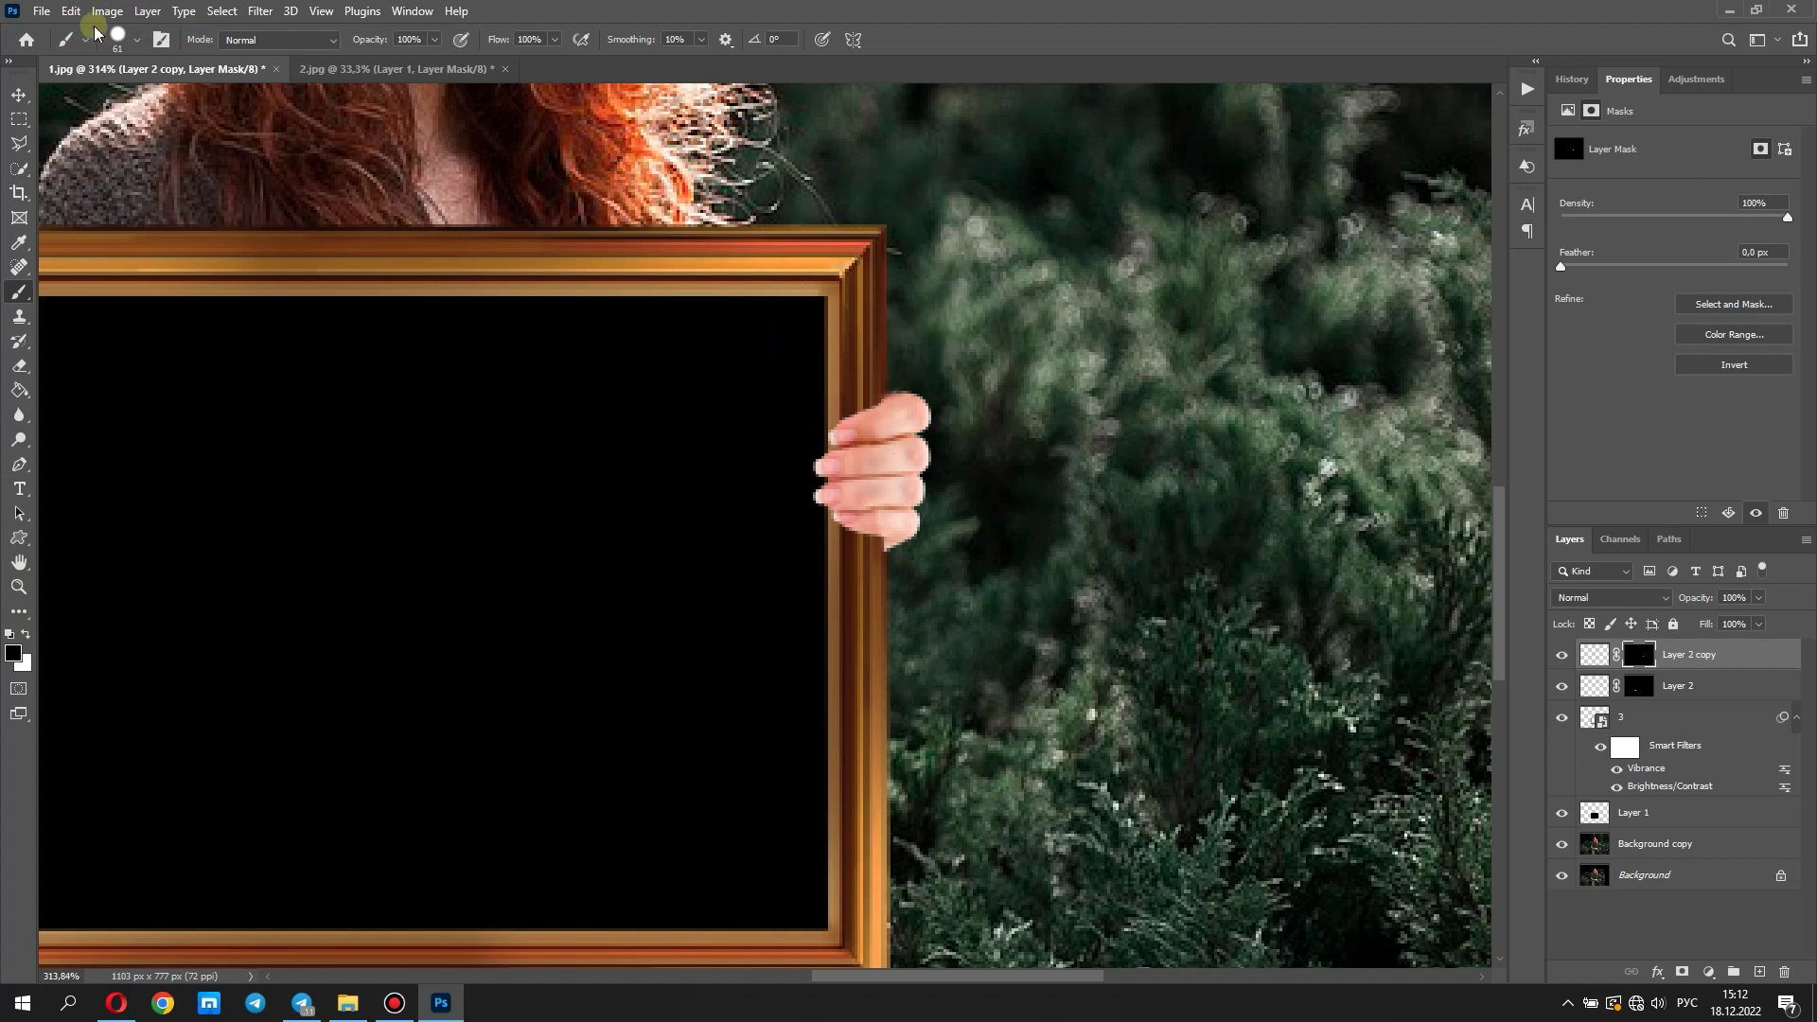
Skew the right hand to about −13.4° to match the frame's angle
left_click(64, 14)
left_click(111, 424)
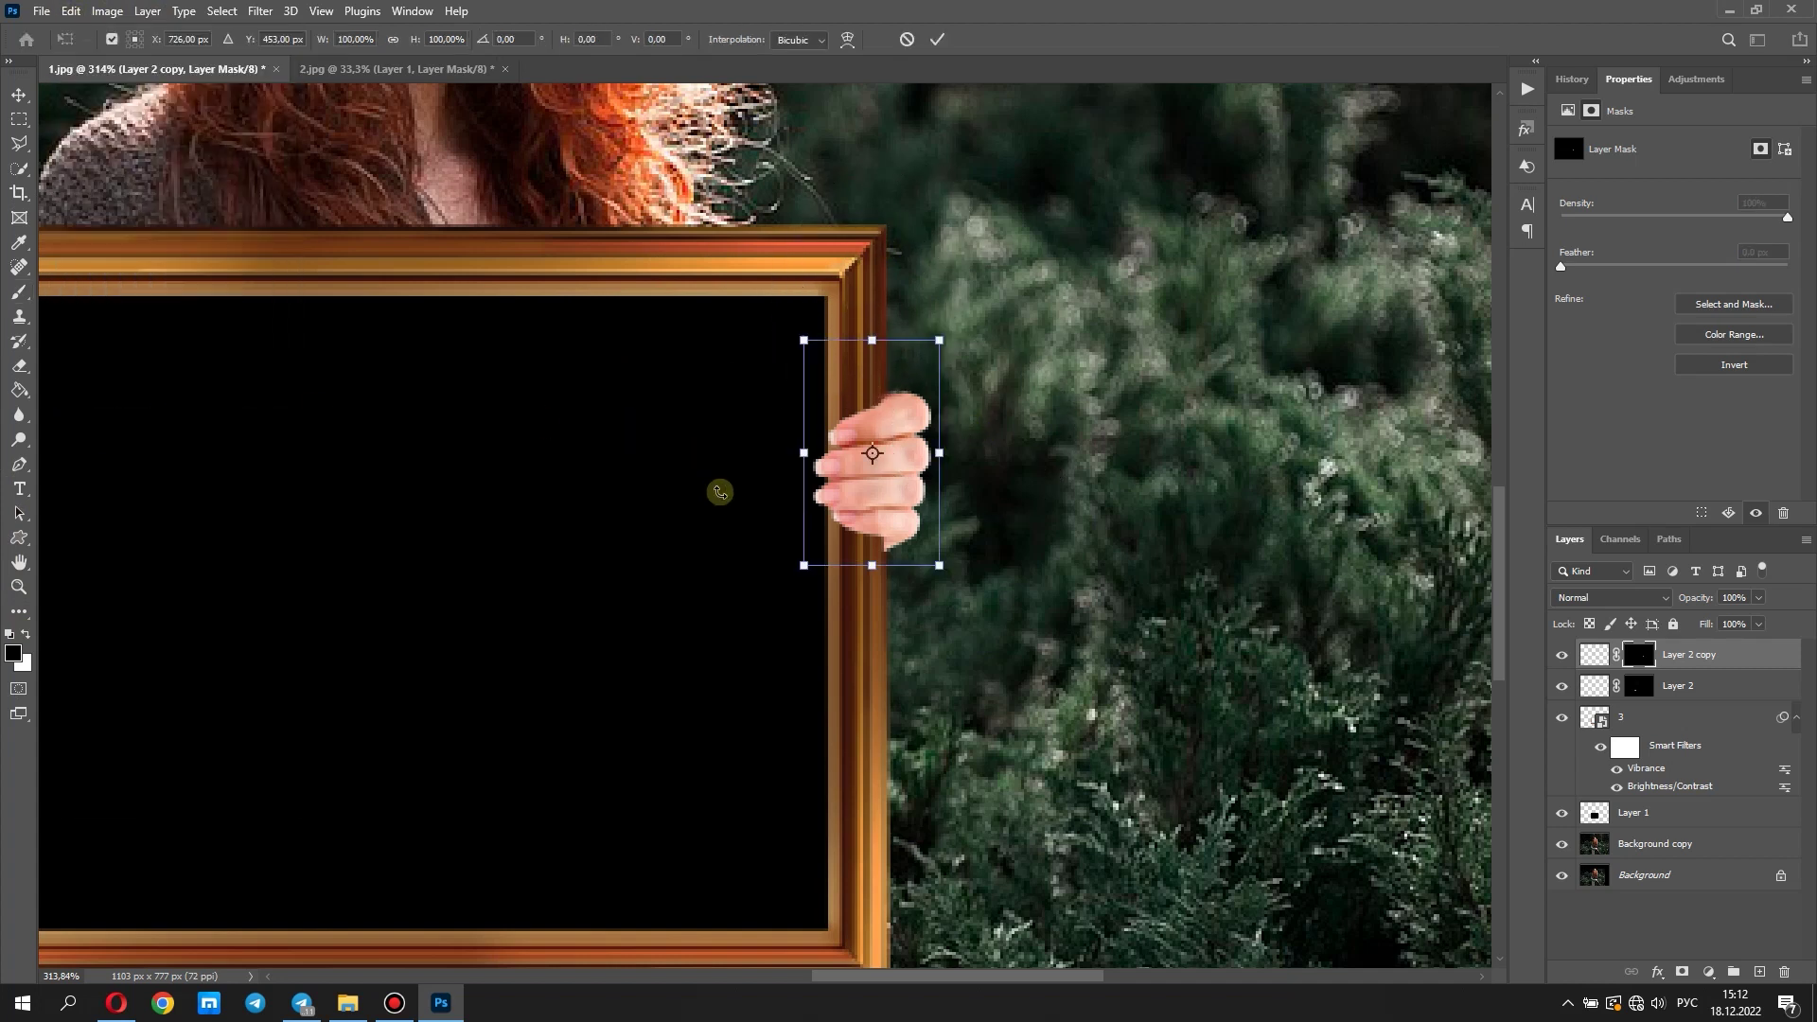
scroll(722, 499, "down", 3)
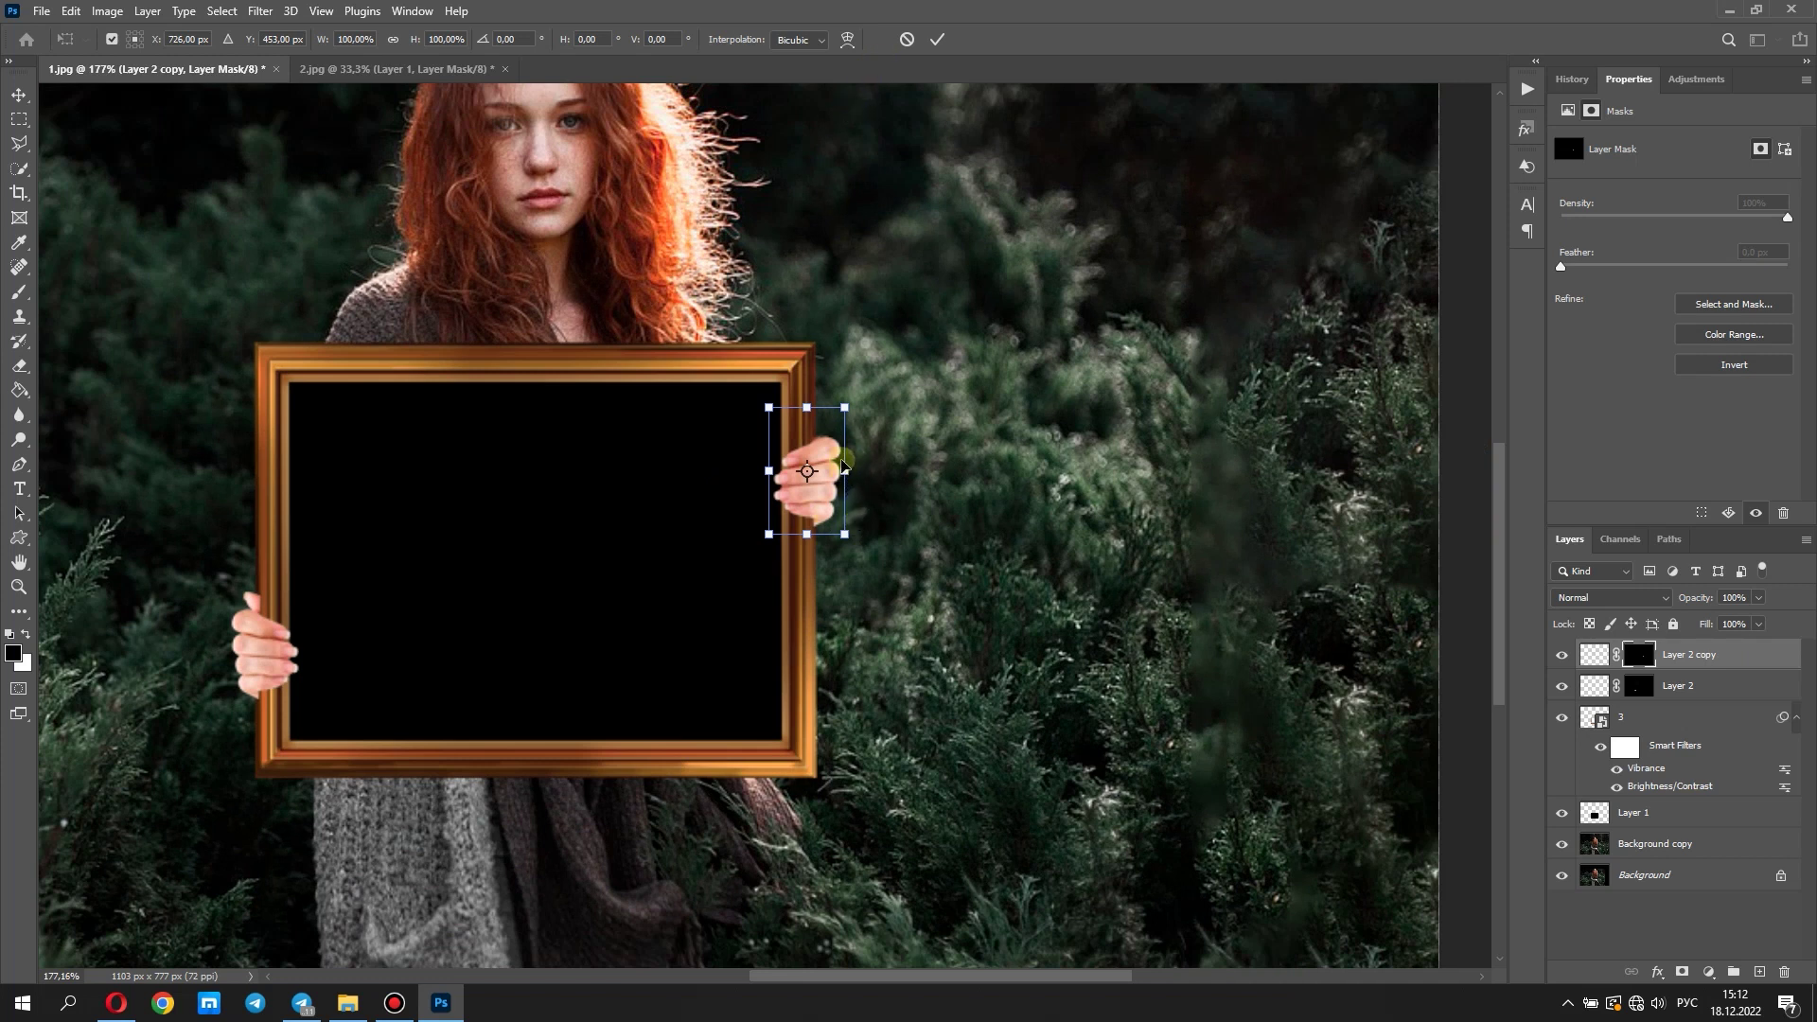
left_click_drag(845, 475, 826, 464)
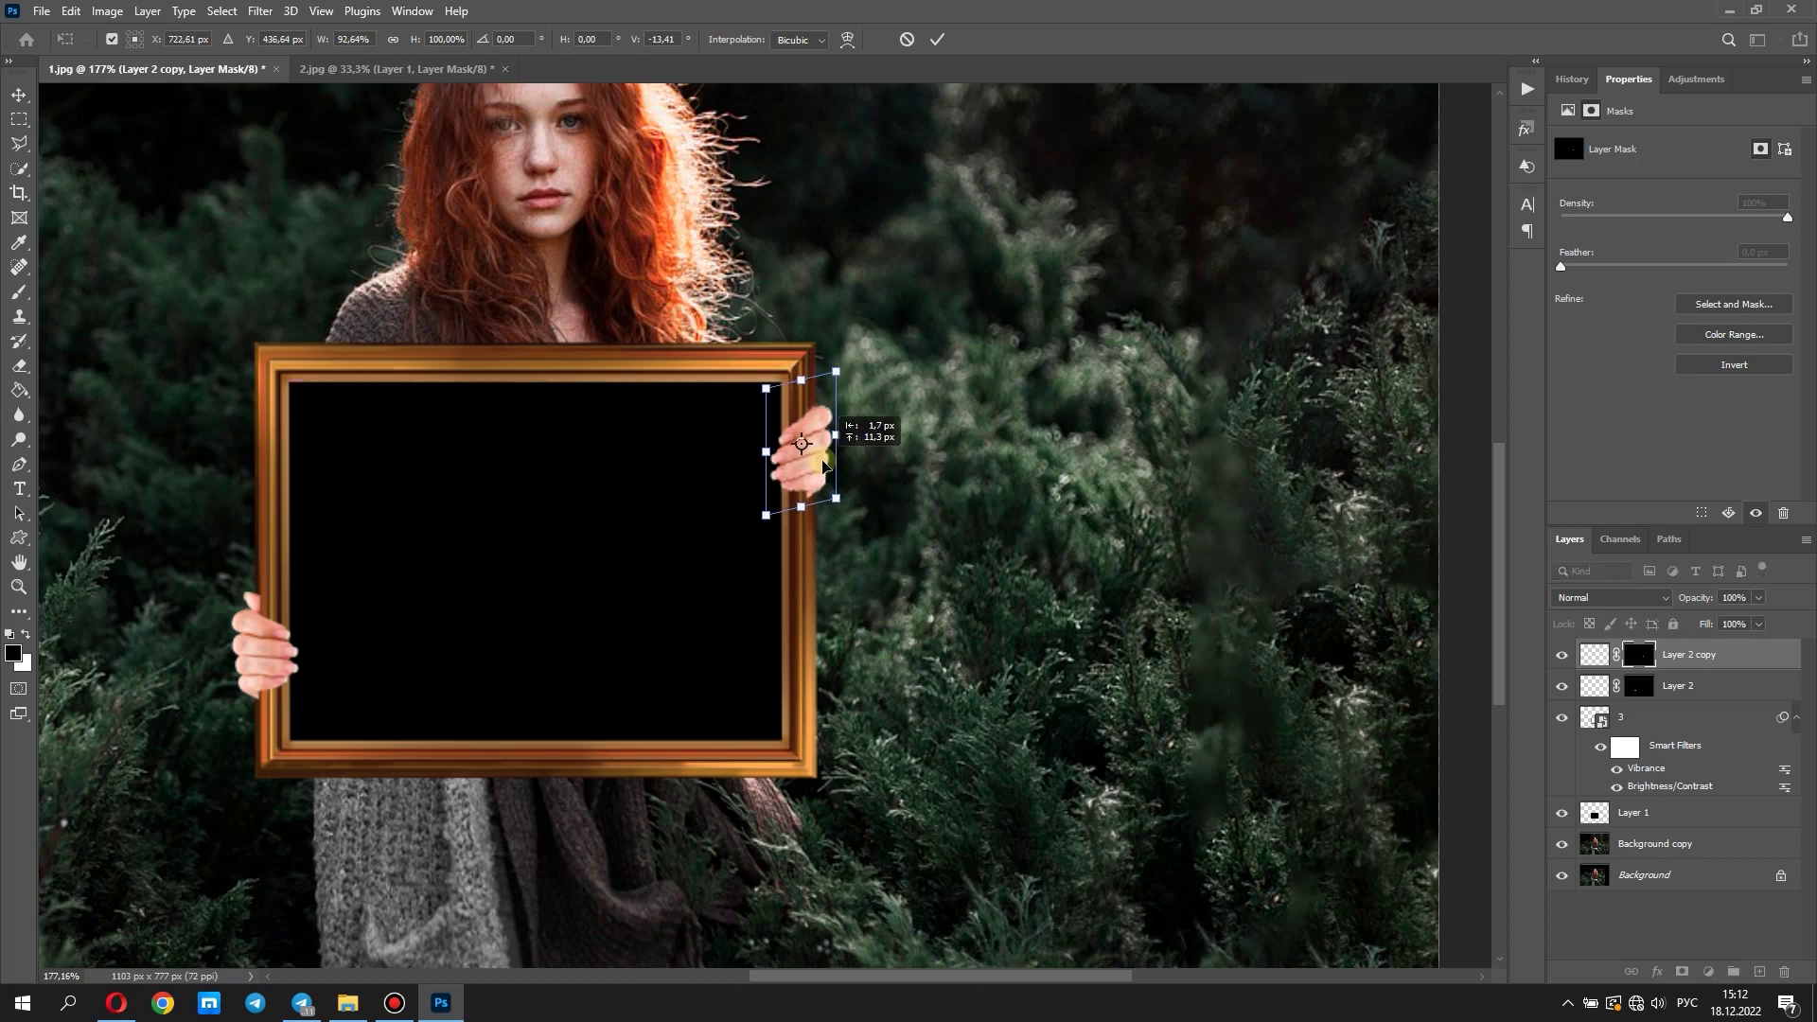
left_click(937, 39)
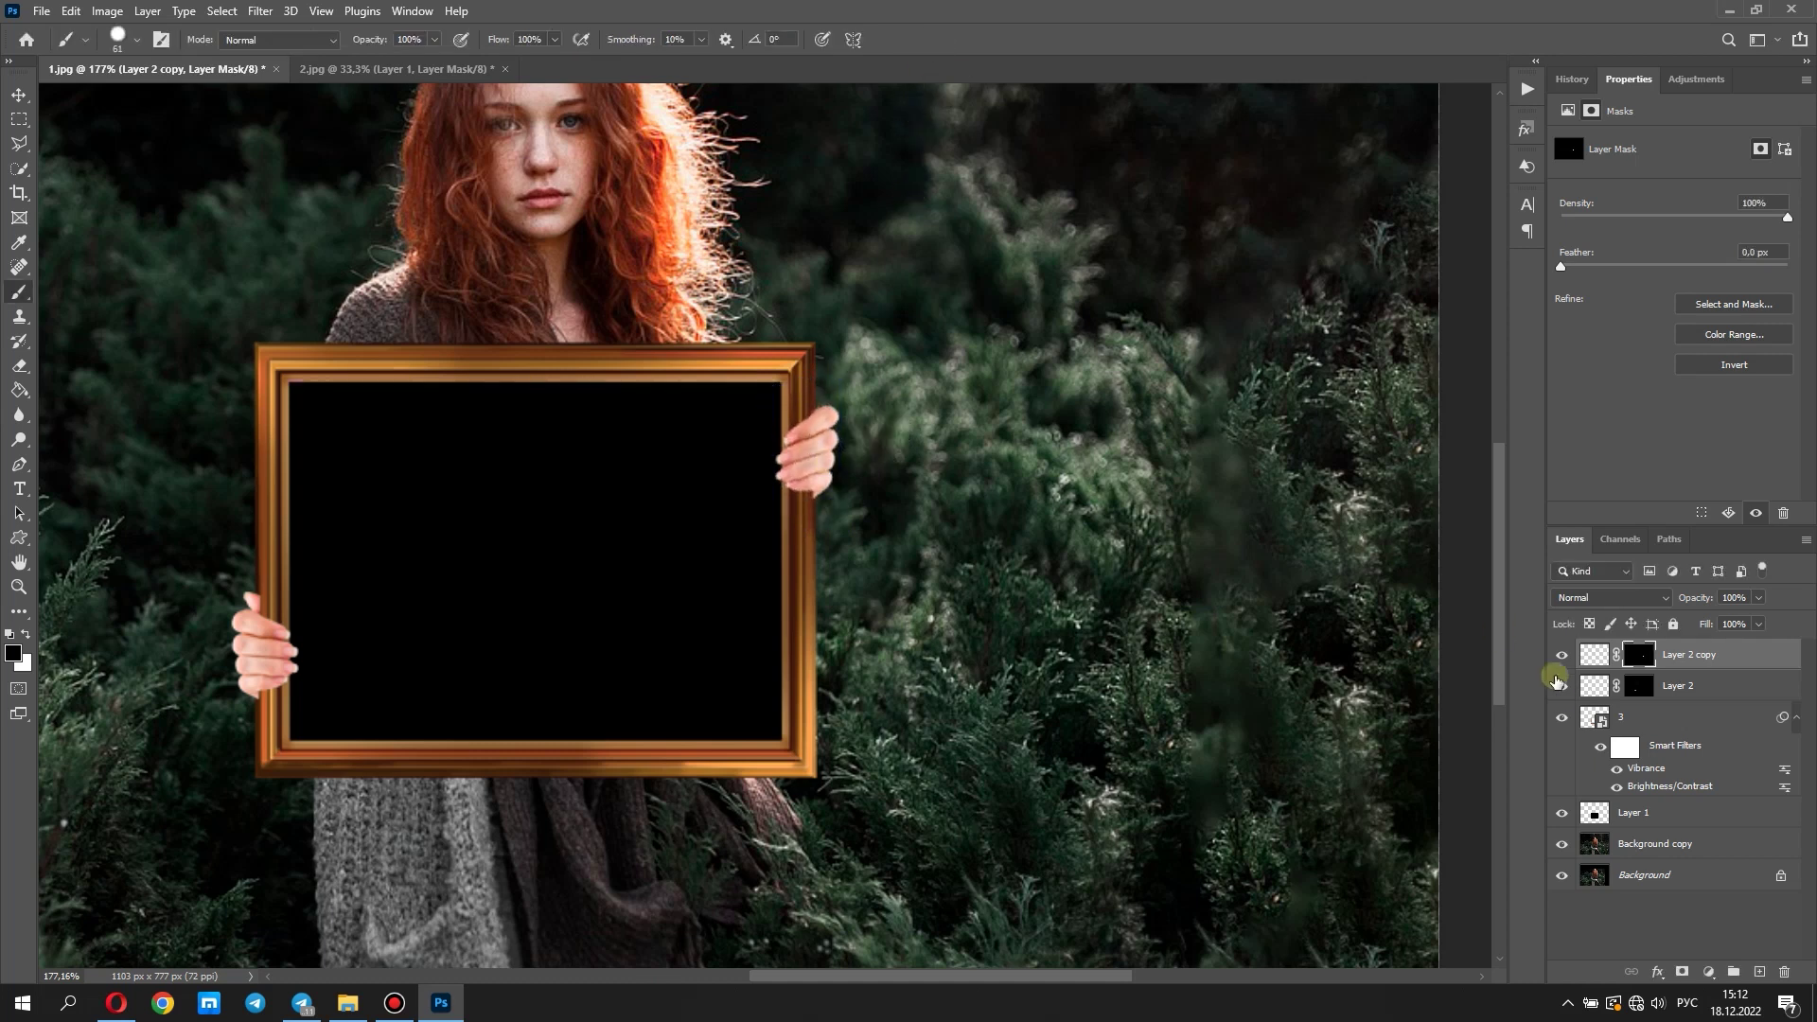
Merge Layer 2 and Layer 2 copy into a single hands layer
left_click(1750, 688, "shift")
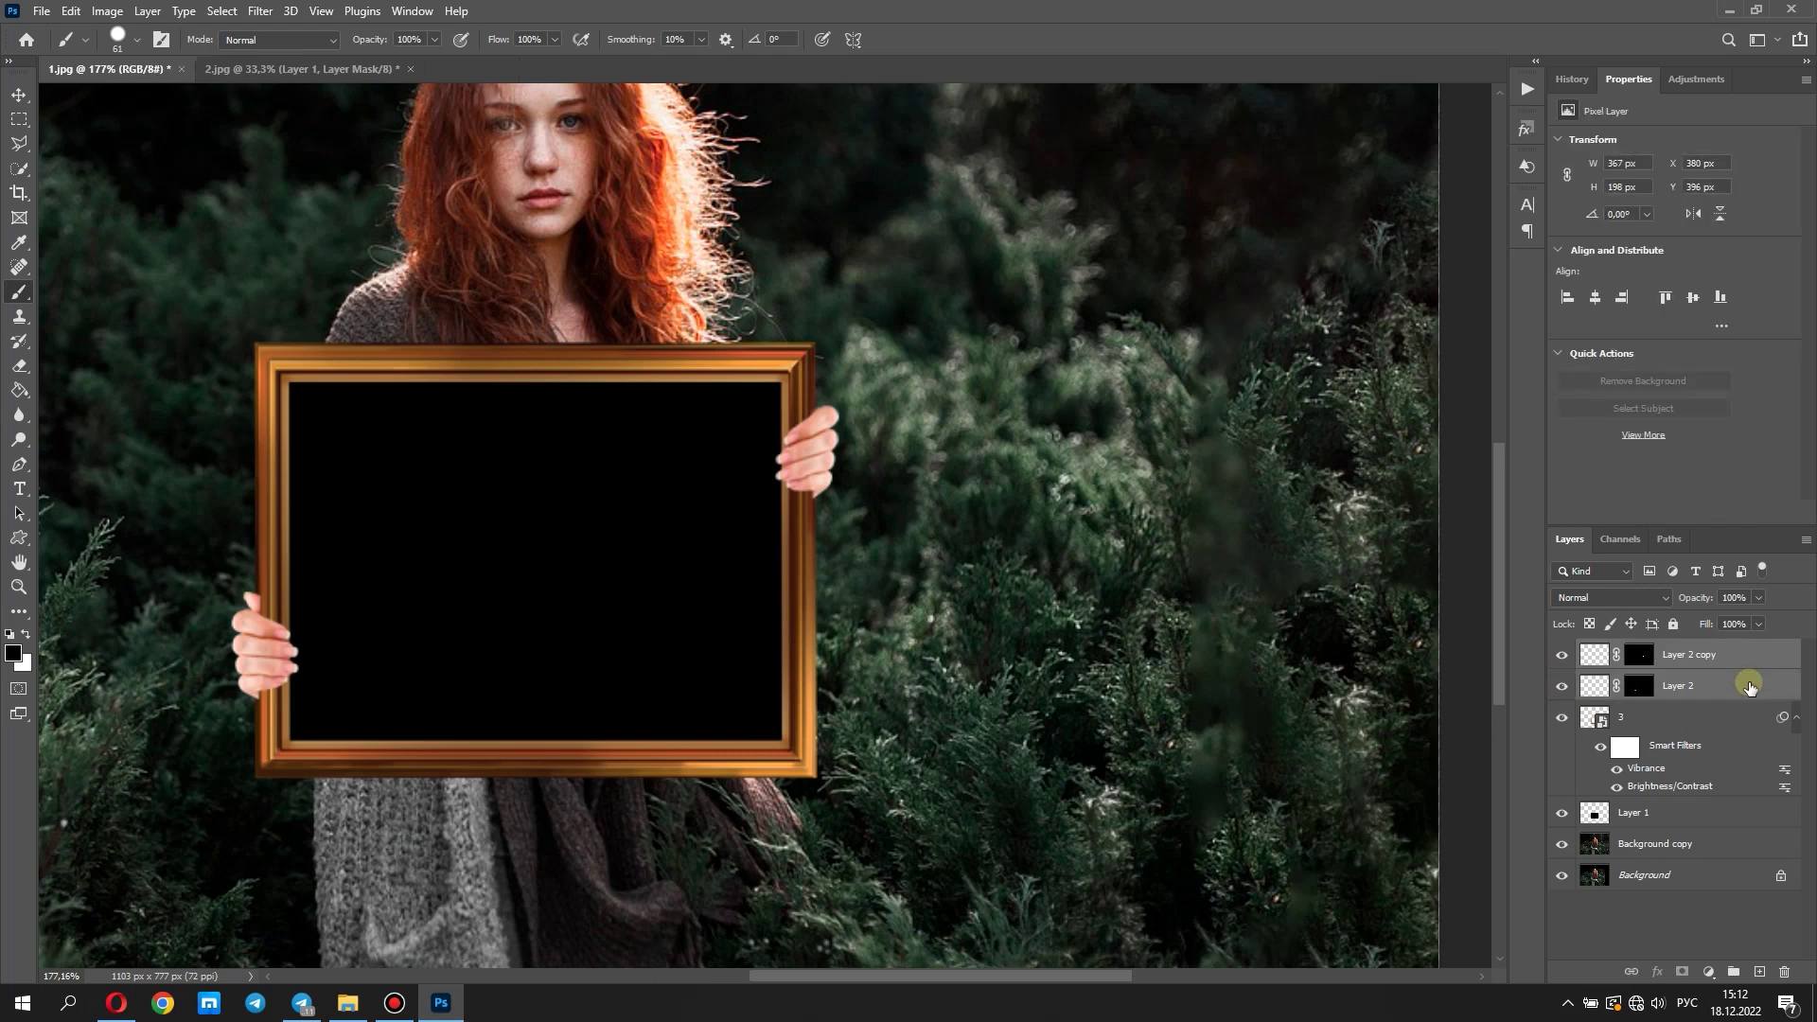
right_click(1749, 688)
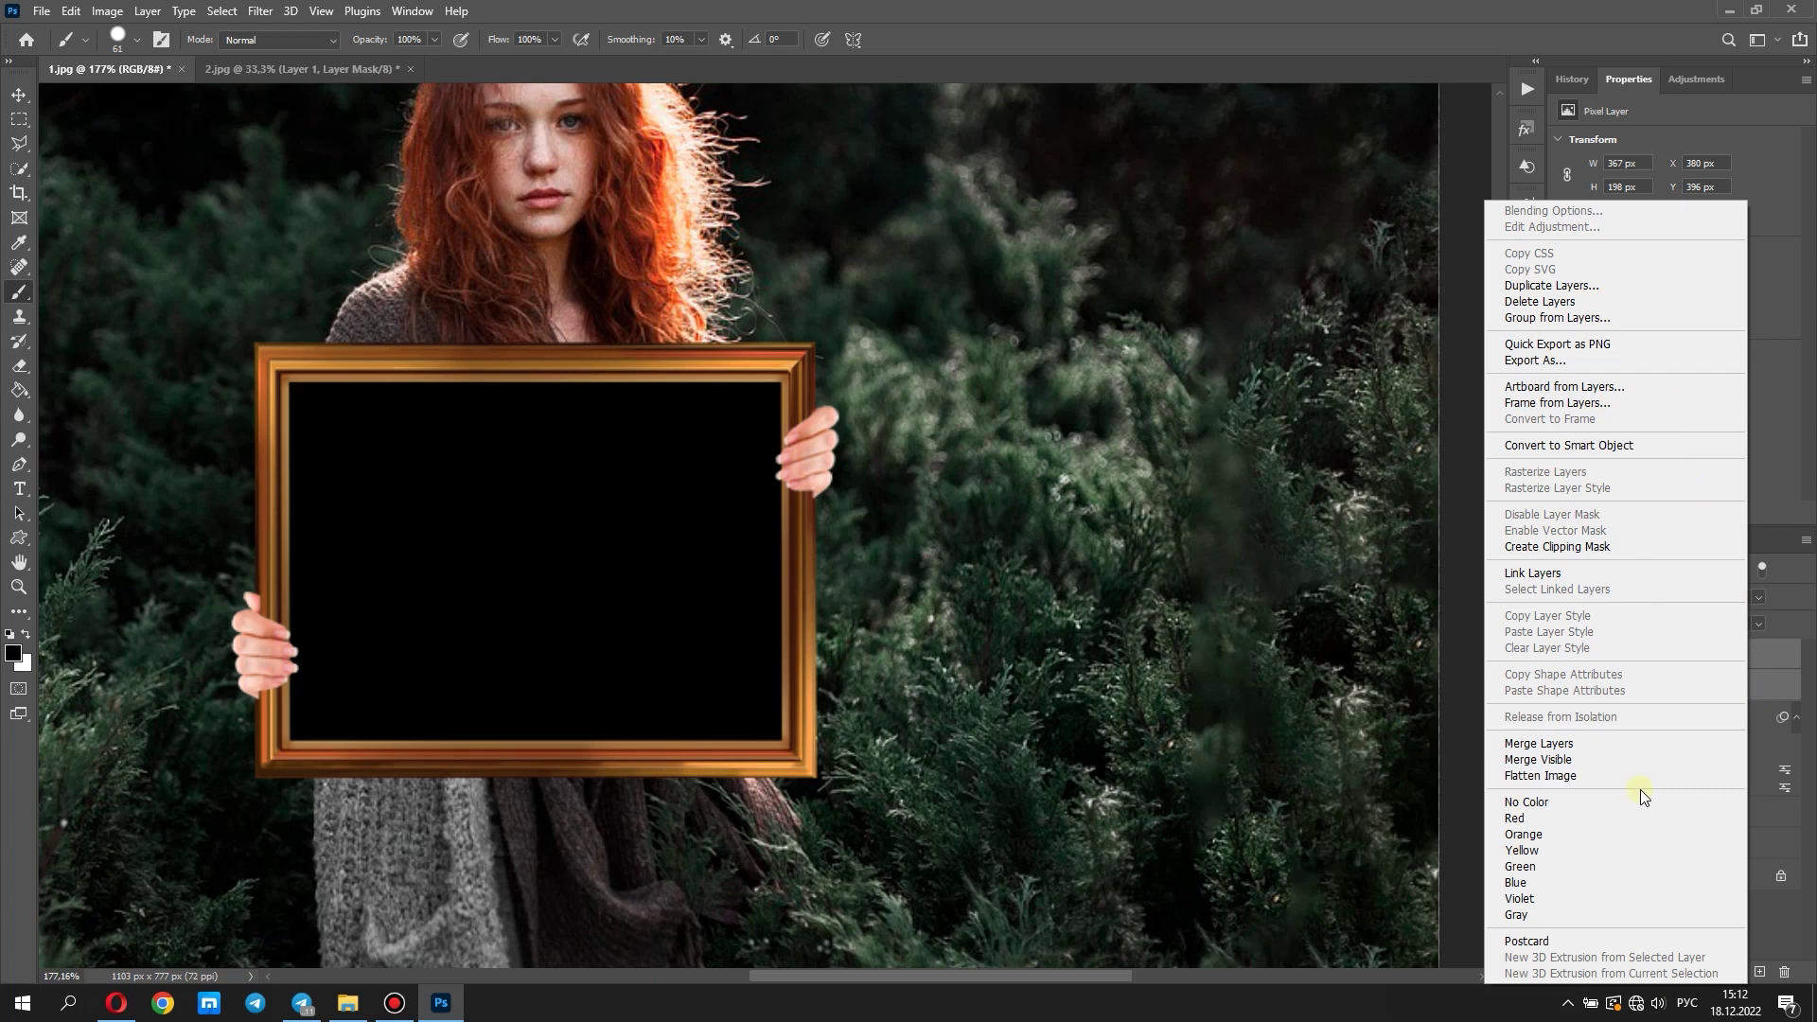
left_click(1650, 742)
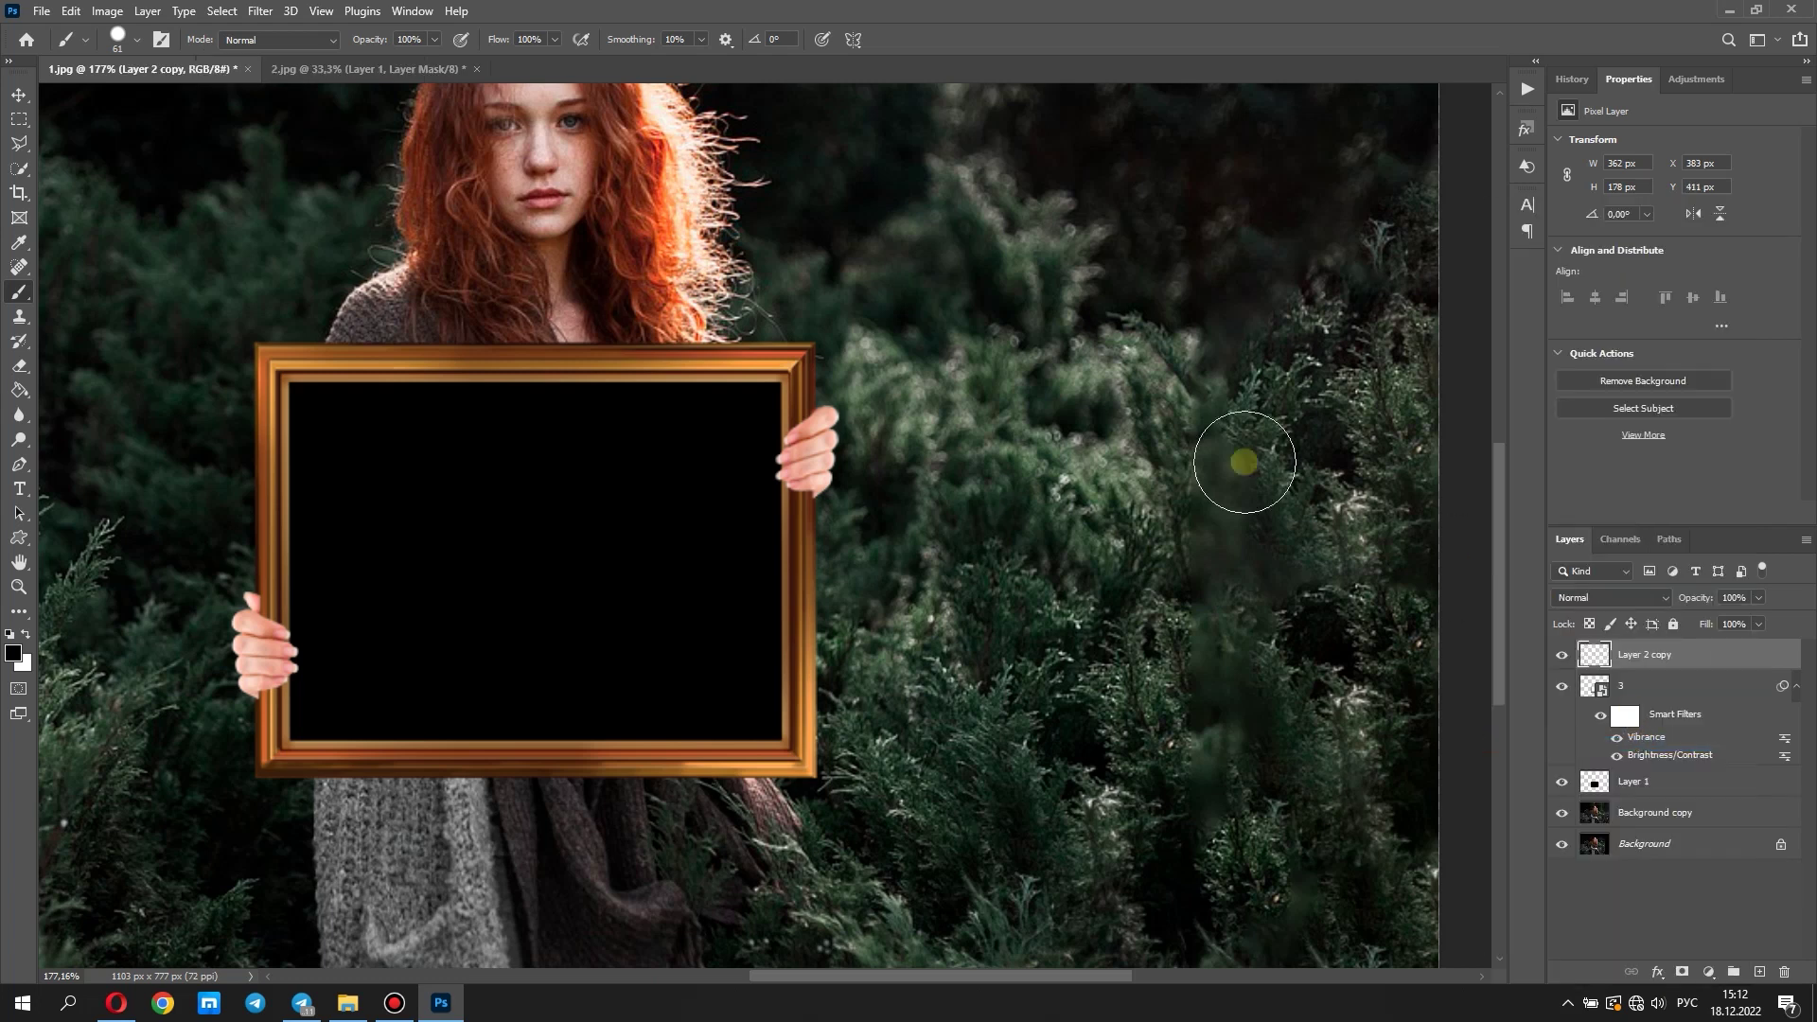
left_click(109, 12)
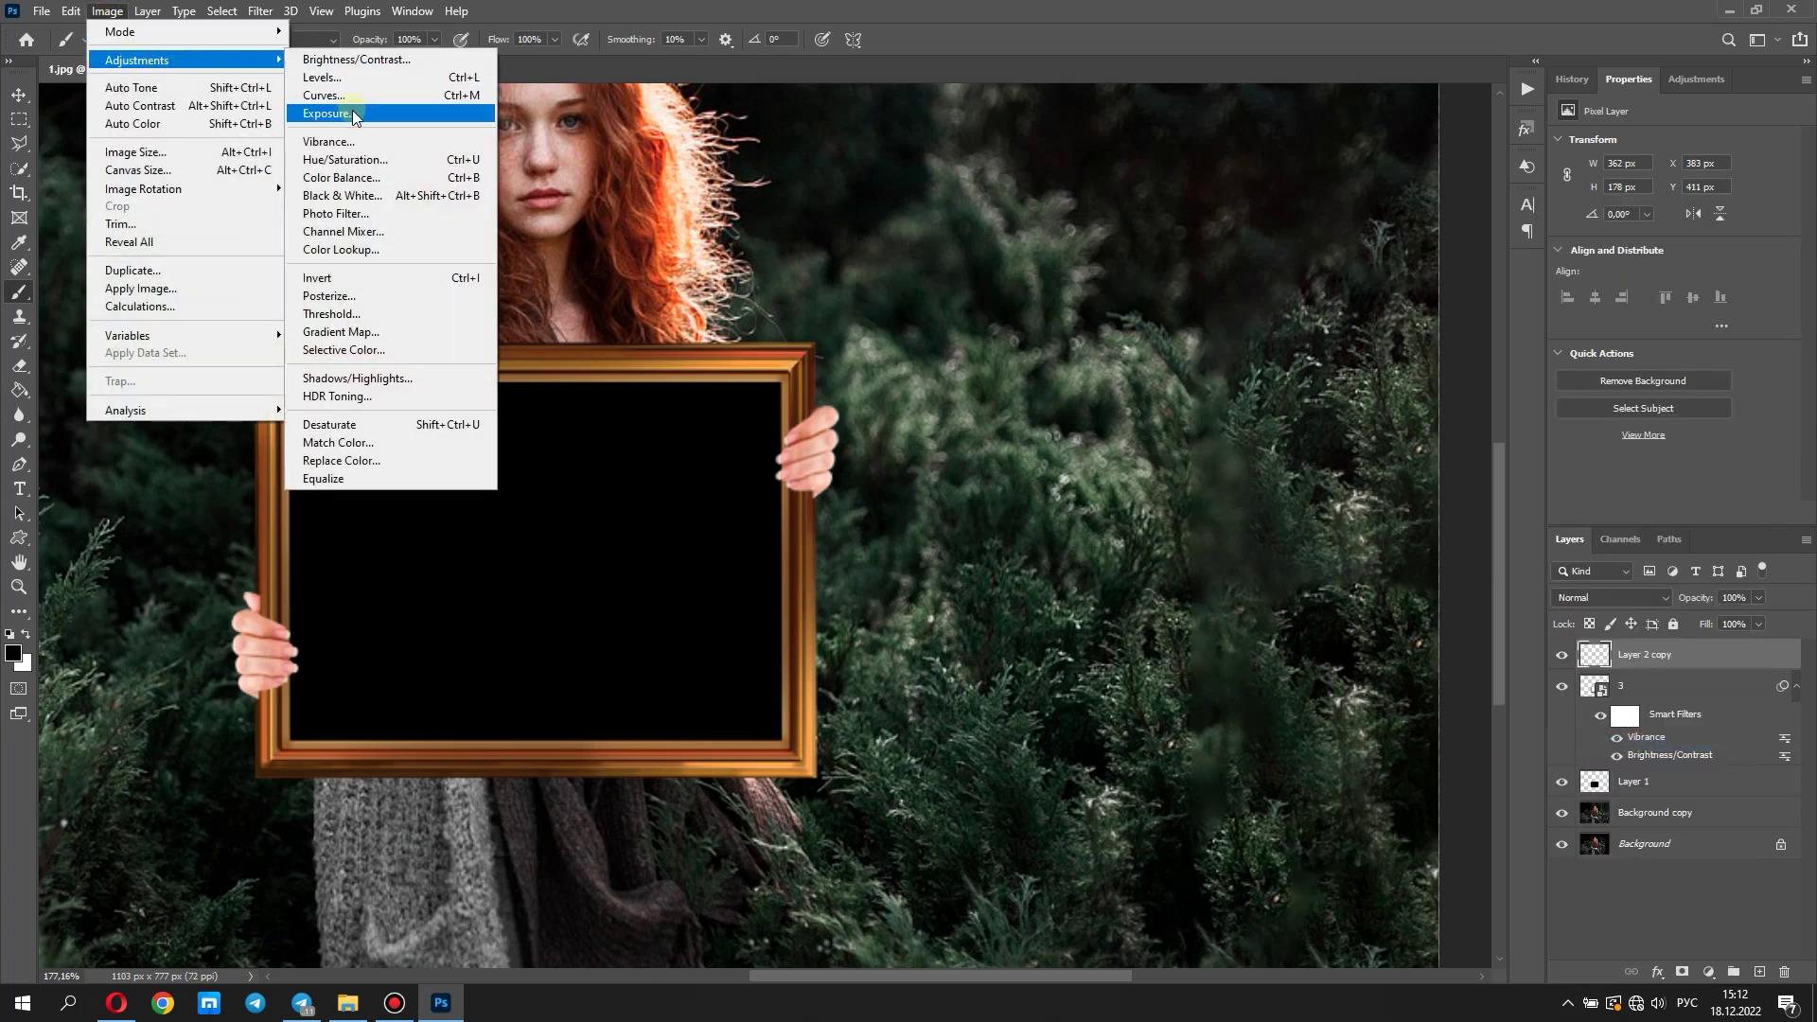
Lower the merged hands' exposure to -0,45
left_click(355, 115)
left_click_drag(1228, 274, 1218, 275)
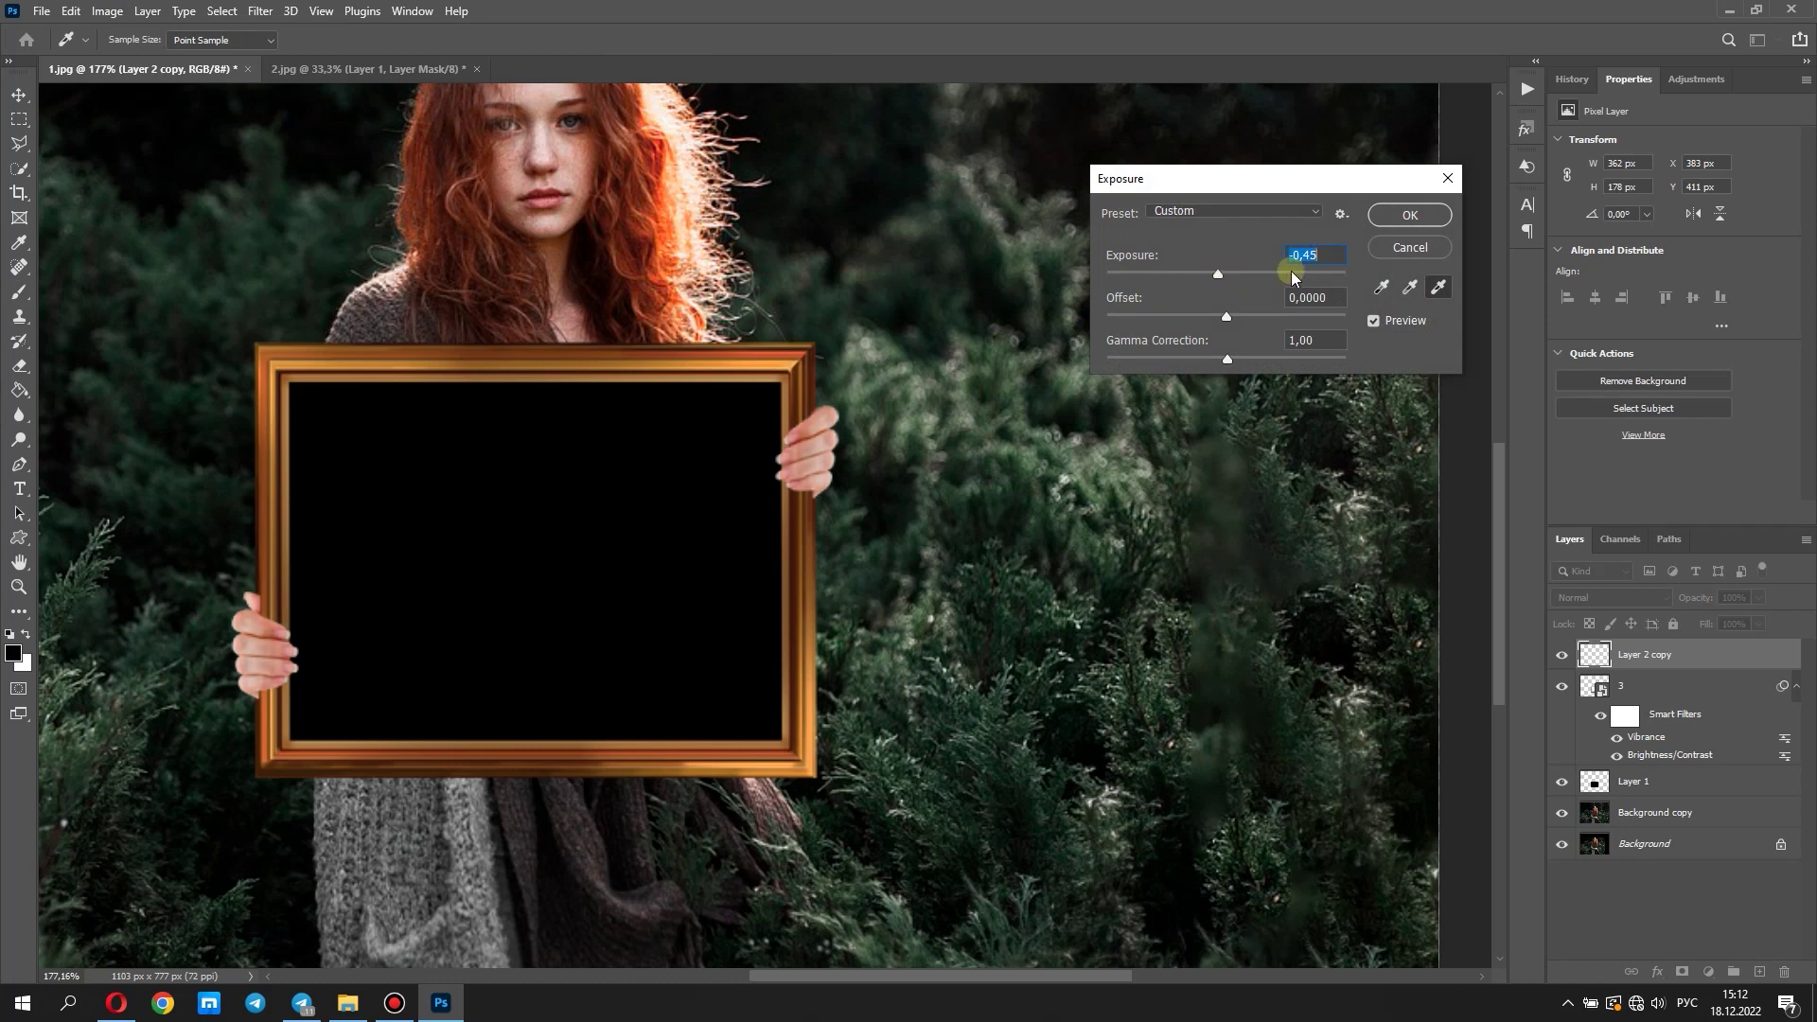
left_click(1409, 216)
key("b")
scroll(889, 492, "down", 2)
scroll(890, 492, "down", 1)
Set the hands' brightness to -26 and collapse layer 3's smart filters
left_click(106, 11)
mouse_move(136, 60)
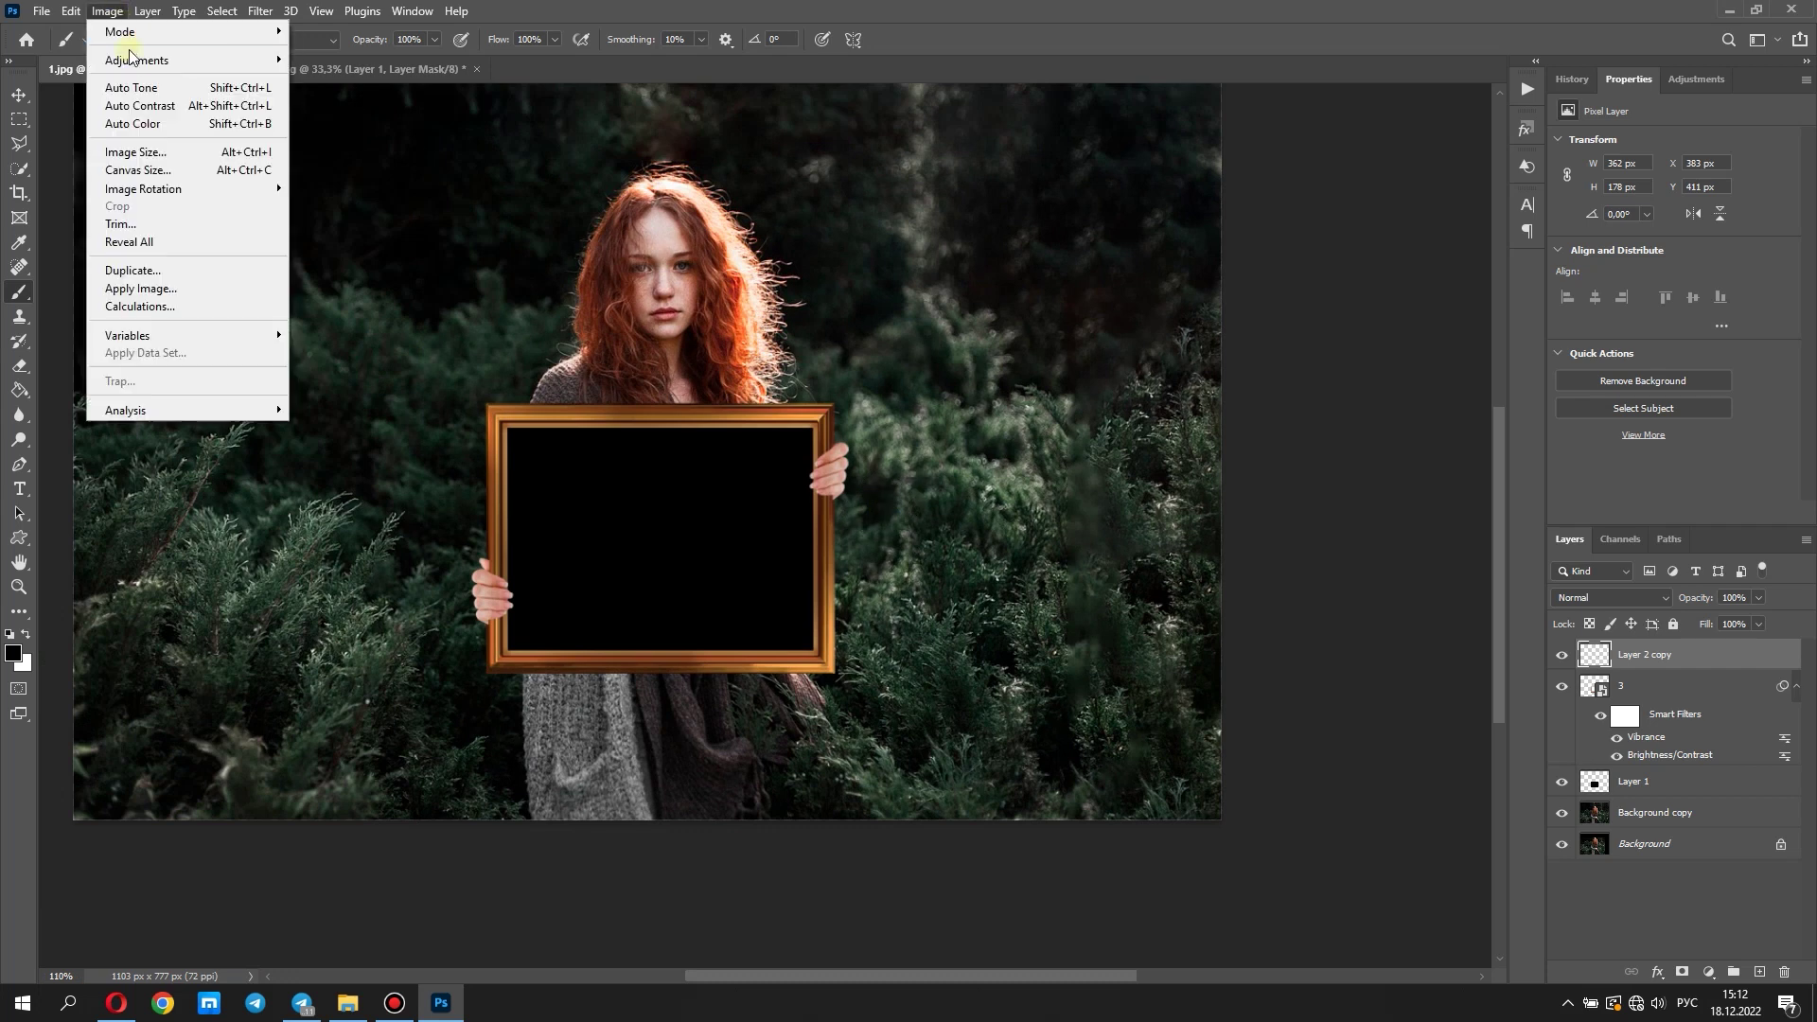
left_click(306, 60)
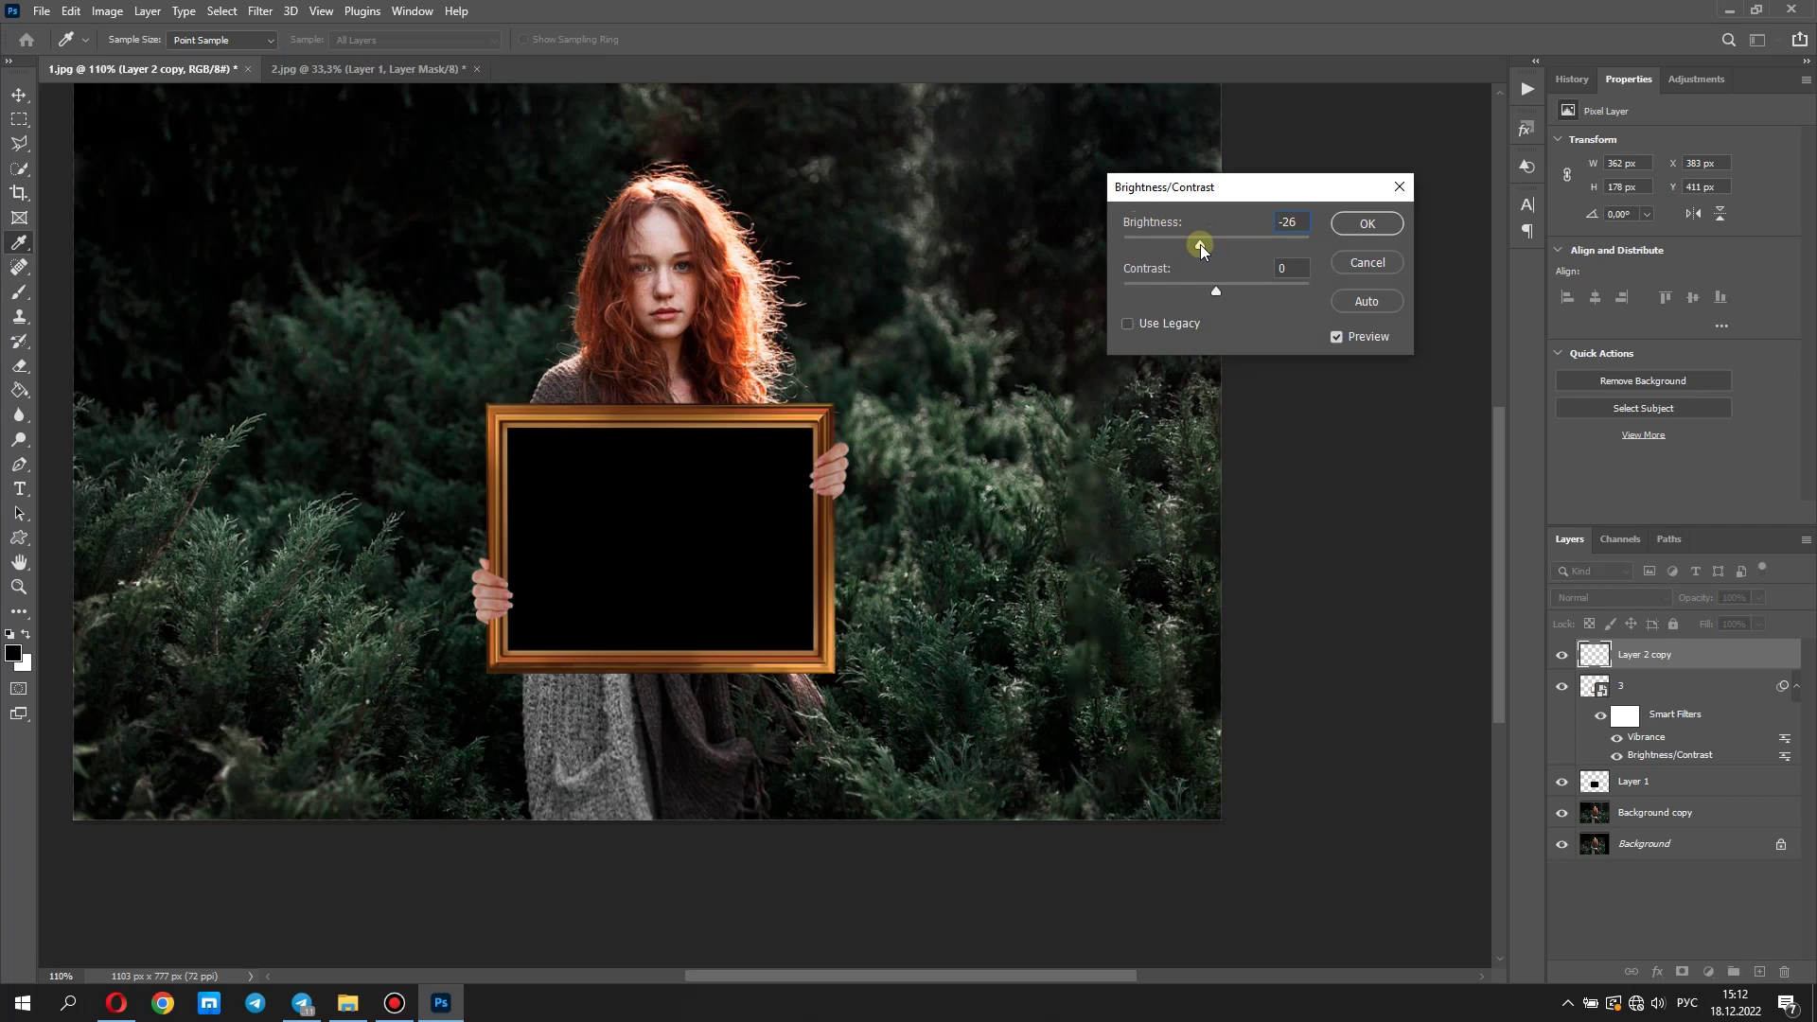
left_click(1366, 224)
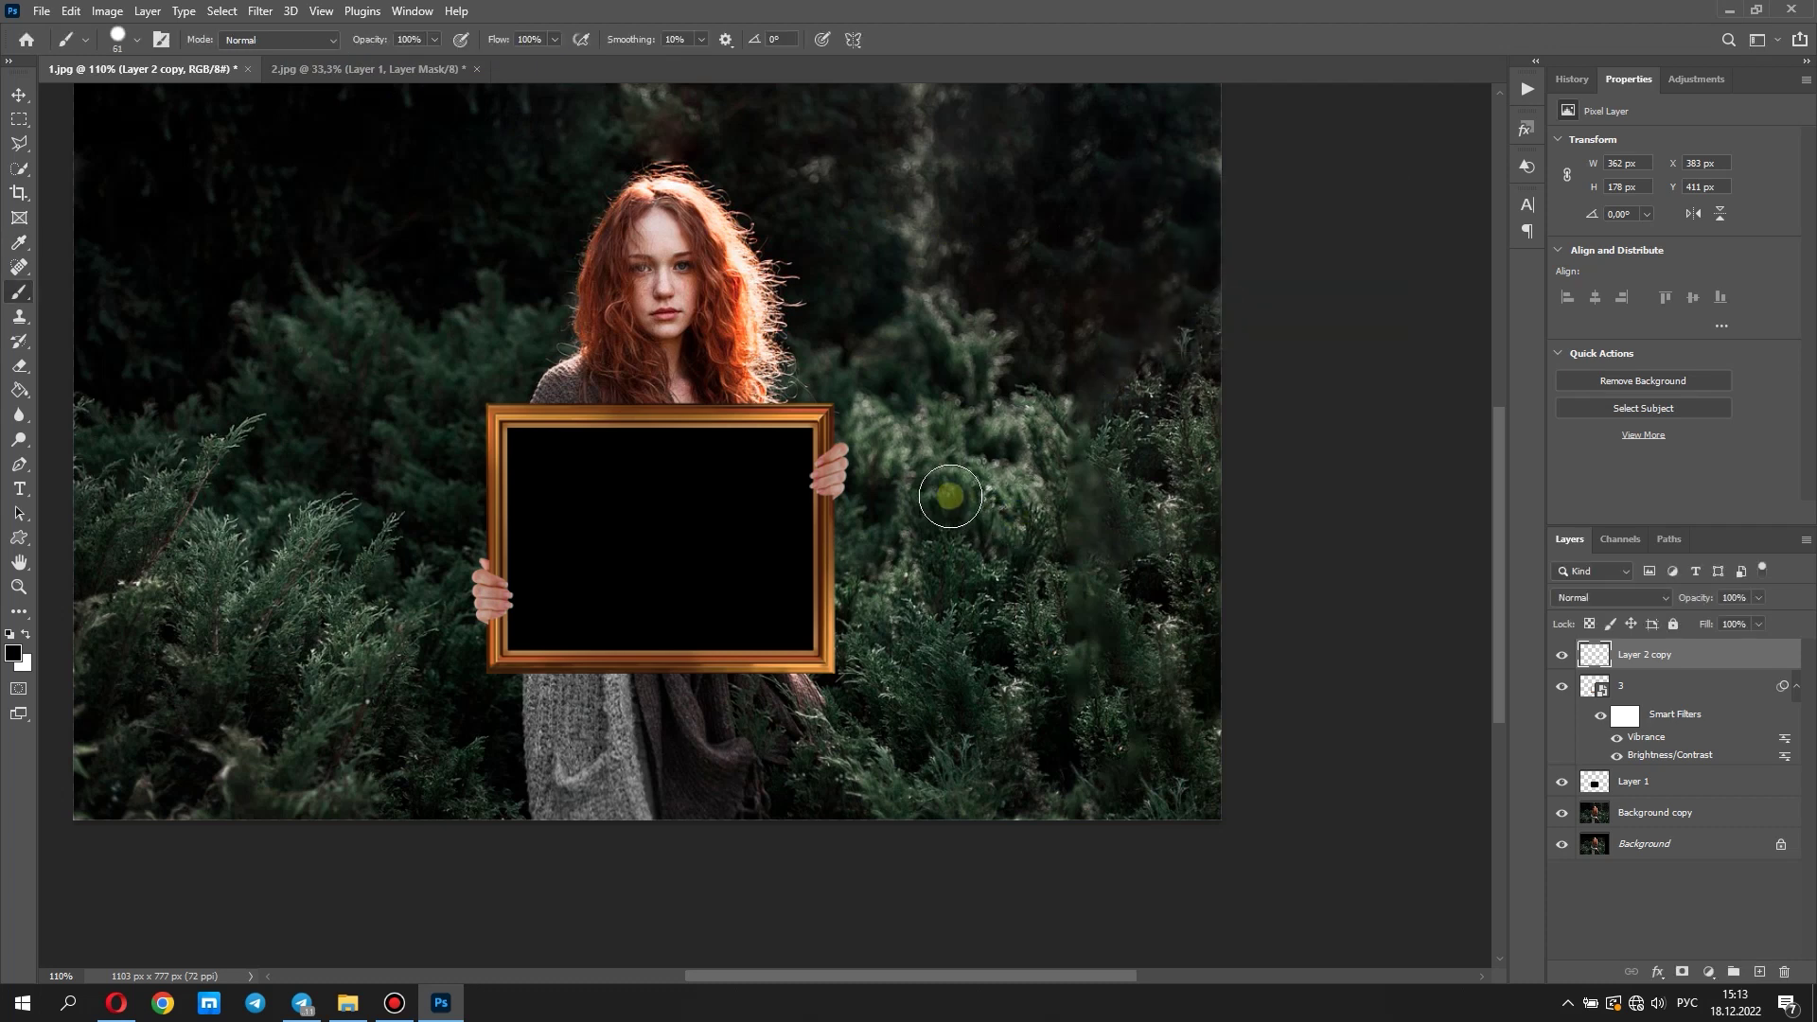
left_click(1796, 685)
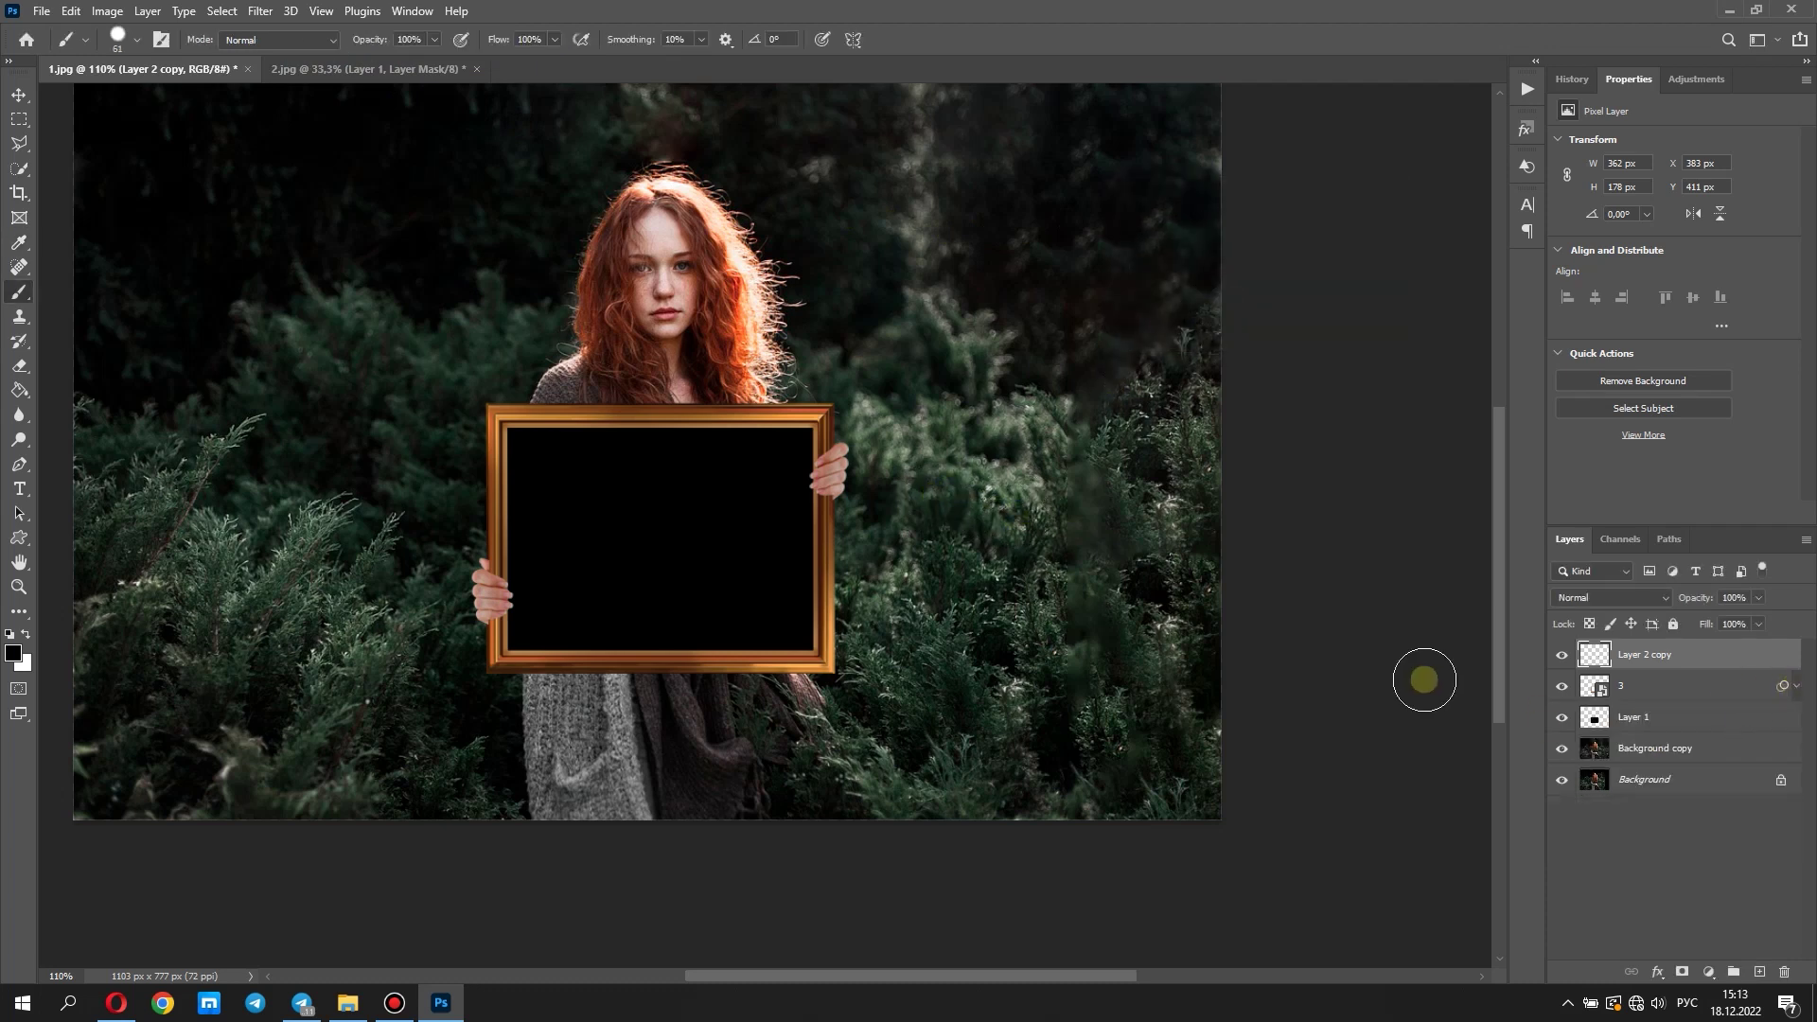
Copy the merged scene, paste it as Layer 2 and convert it to a smart object
scroll(1176, 628, "down", 3)
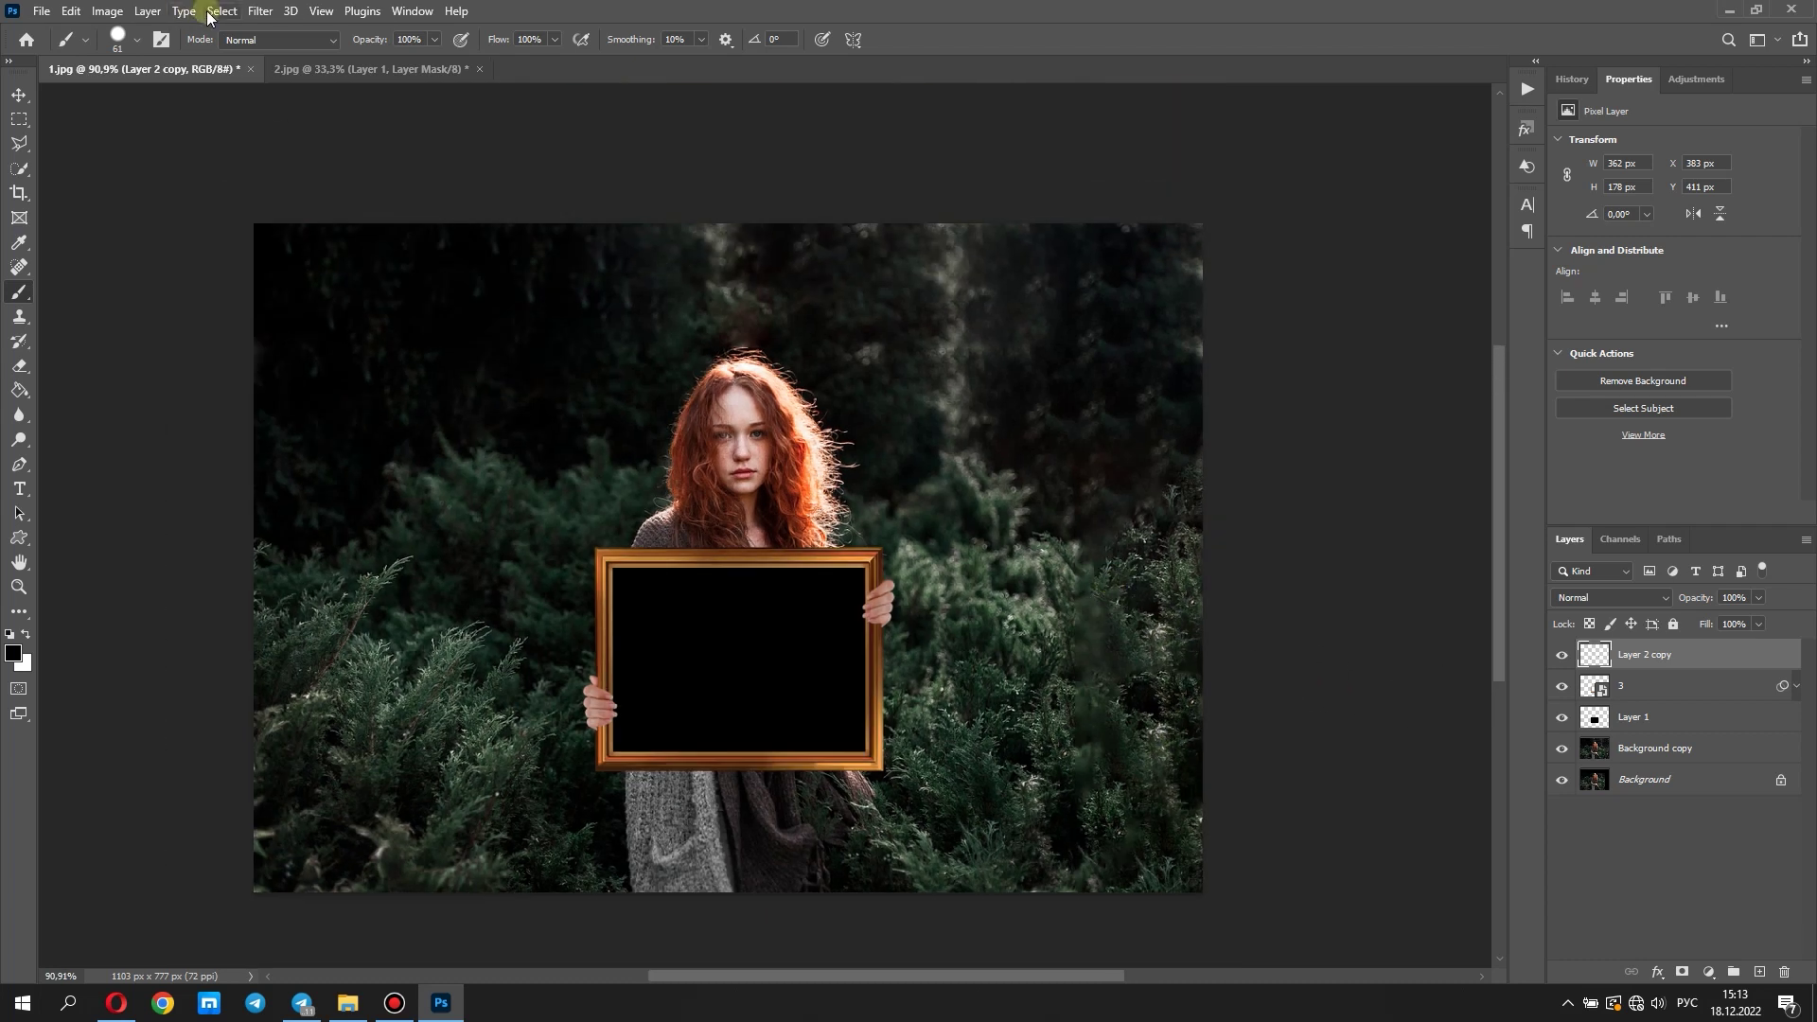
left_click(208, 12)
left_click(71, 11)
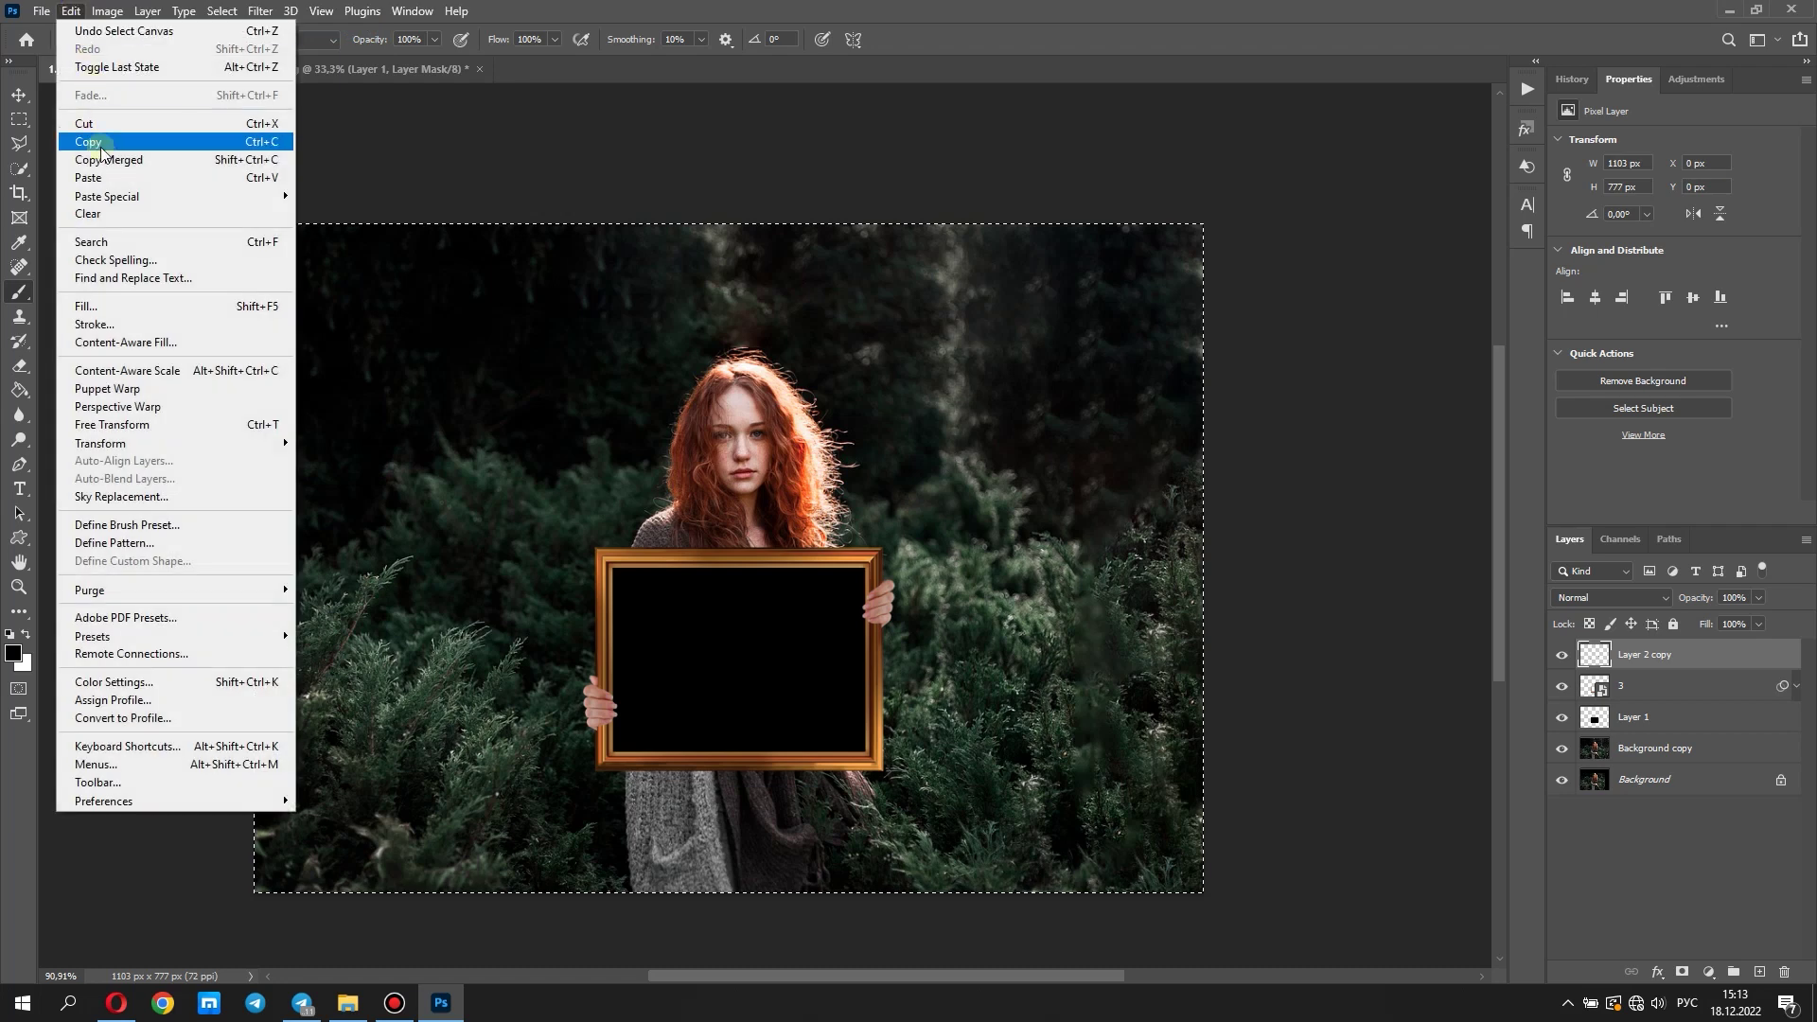
left_click(114, 160)
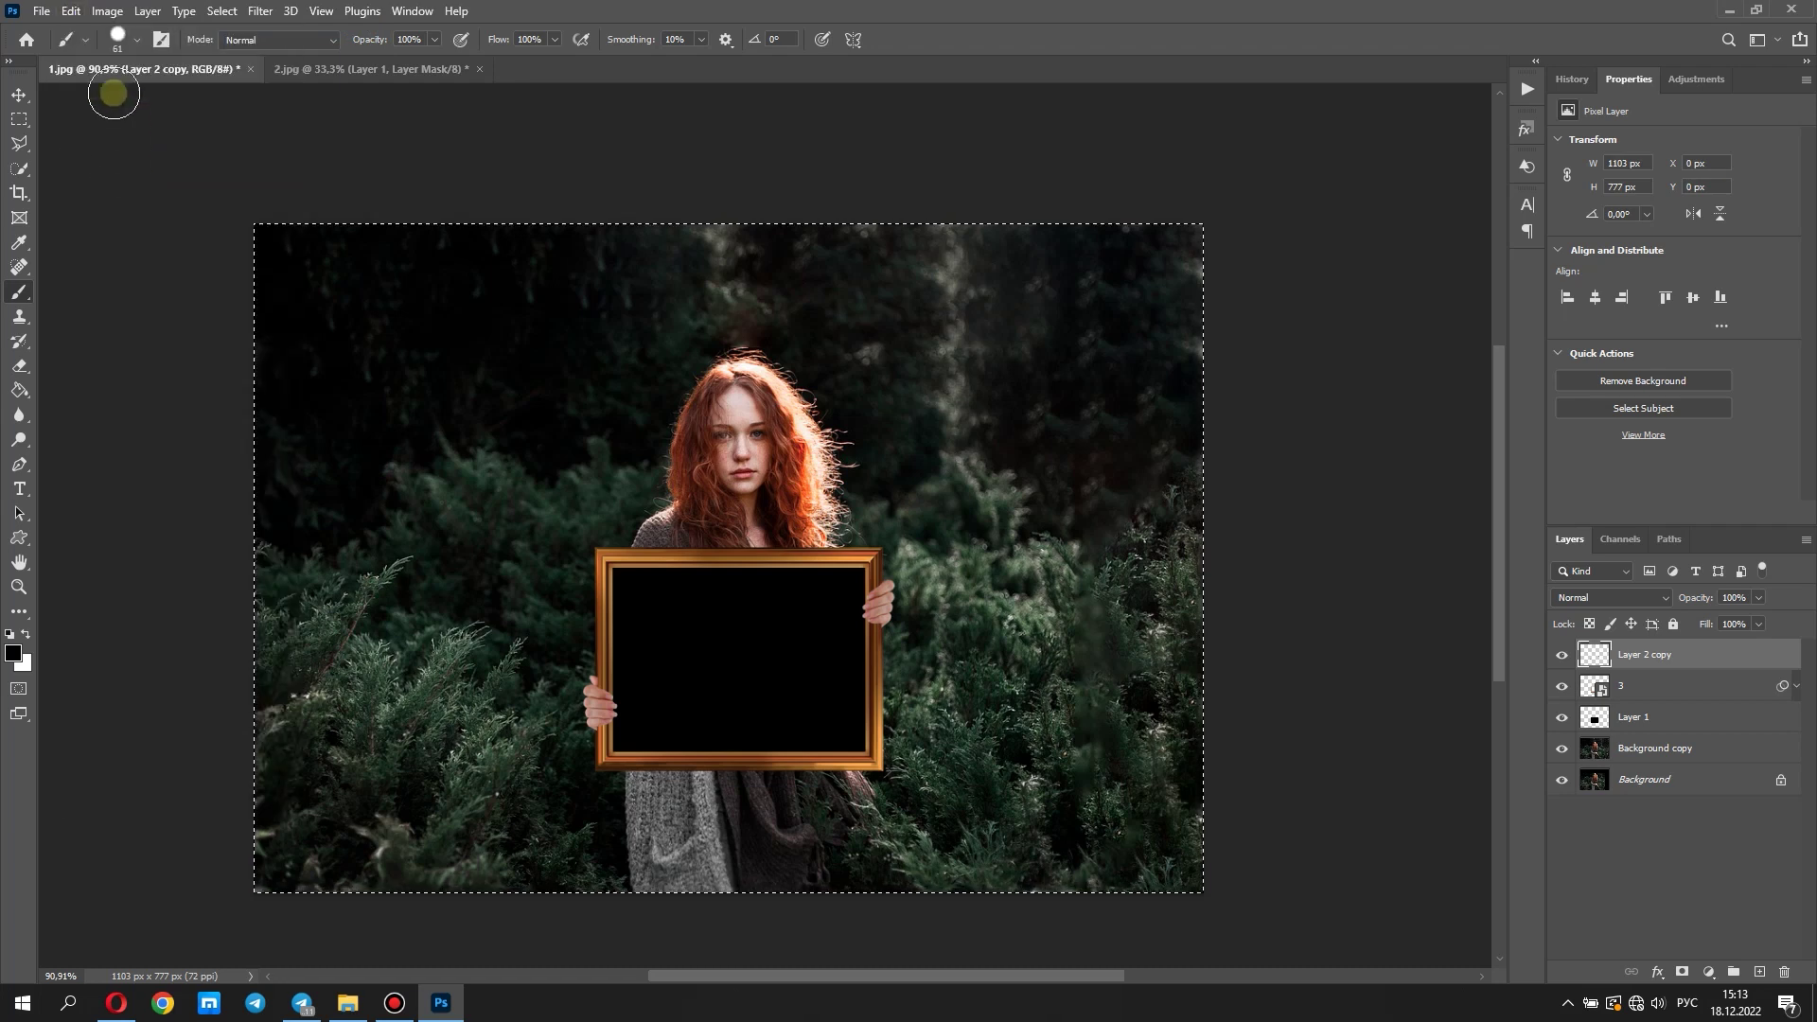
left_click(71, 12)
left_click(107, 176)
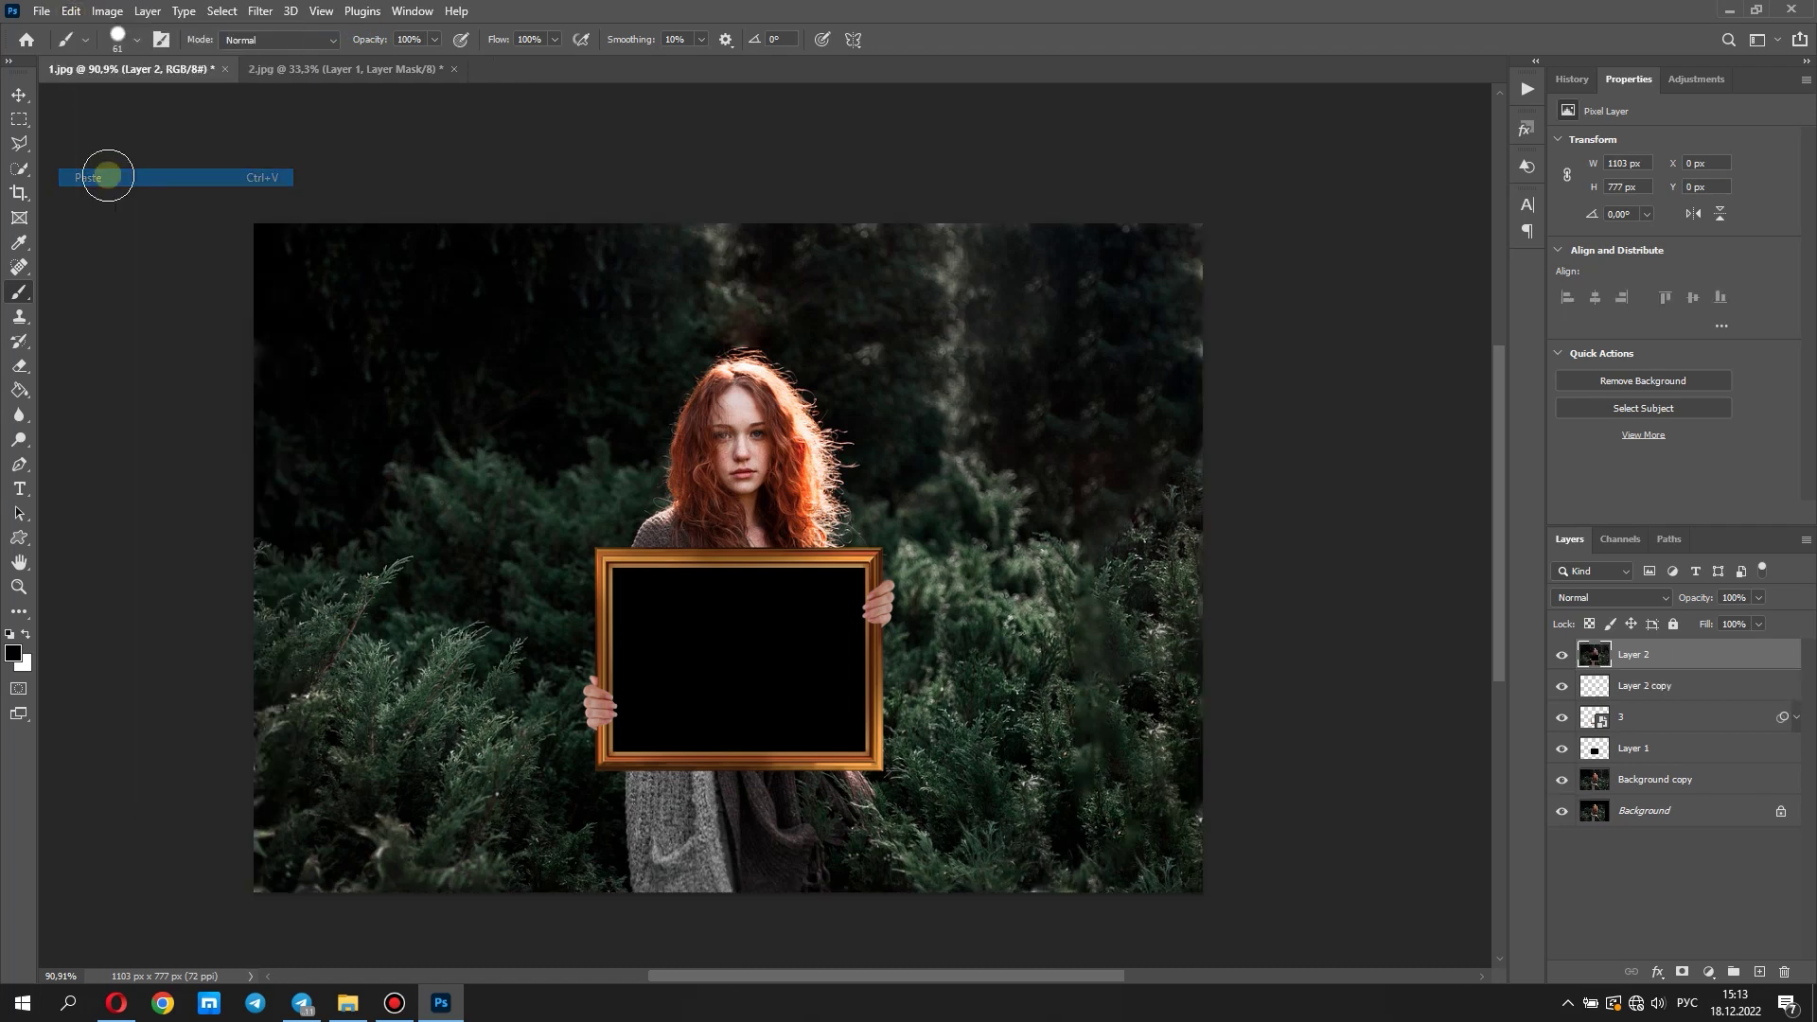
right_click(1726, 668)
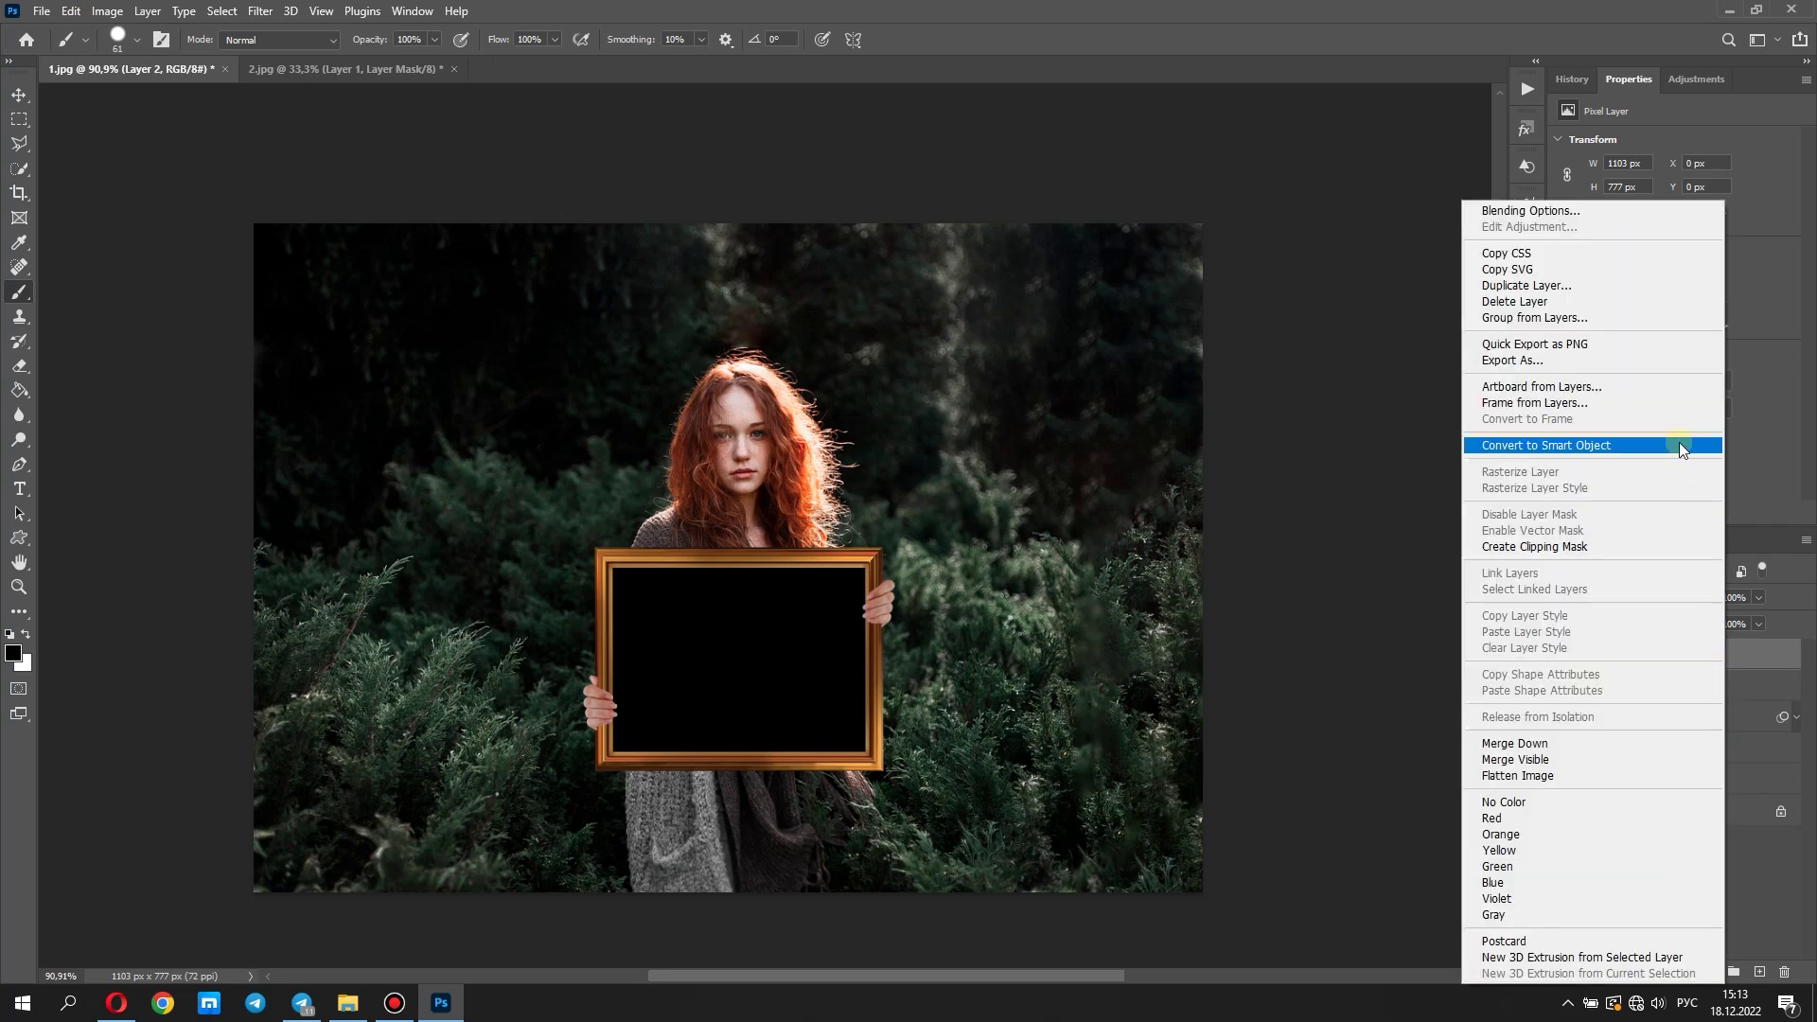
left_click(1678, 441)
Scale Layer 2 to about 28% inside the golden frame and move it below the frame layer
left_click(66, 11)
left_click(127, 423)
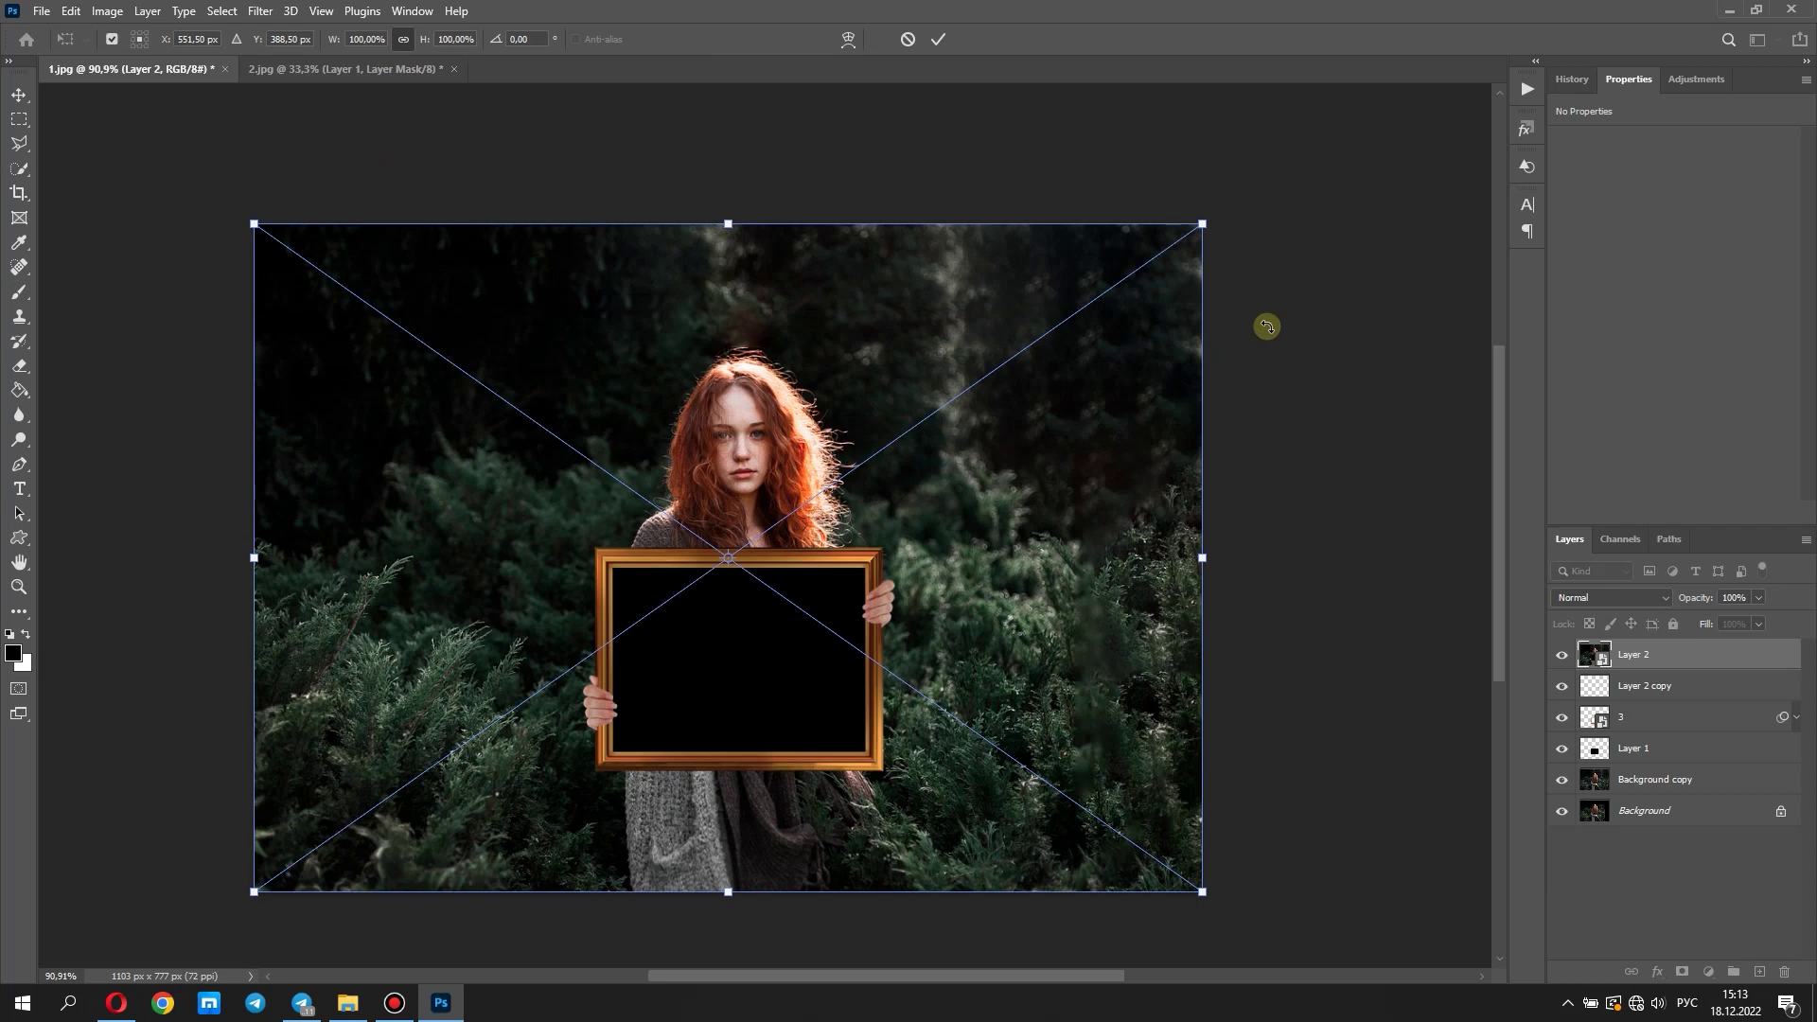
mouse_move(1202, 225)
left_mouse_down()
mouse_move(937, 553)
mouse_move(911, 555)
left_mouse_up()
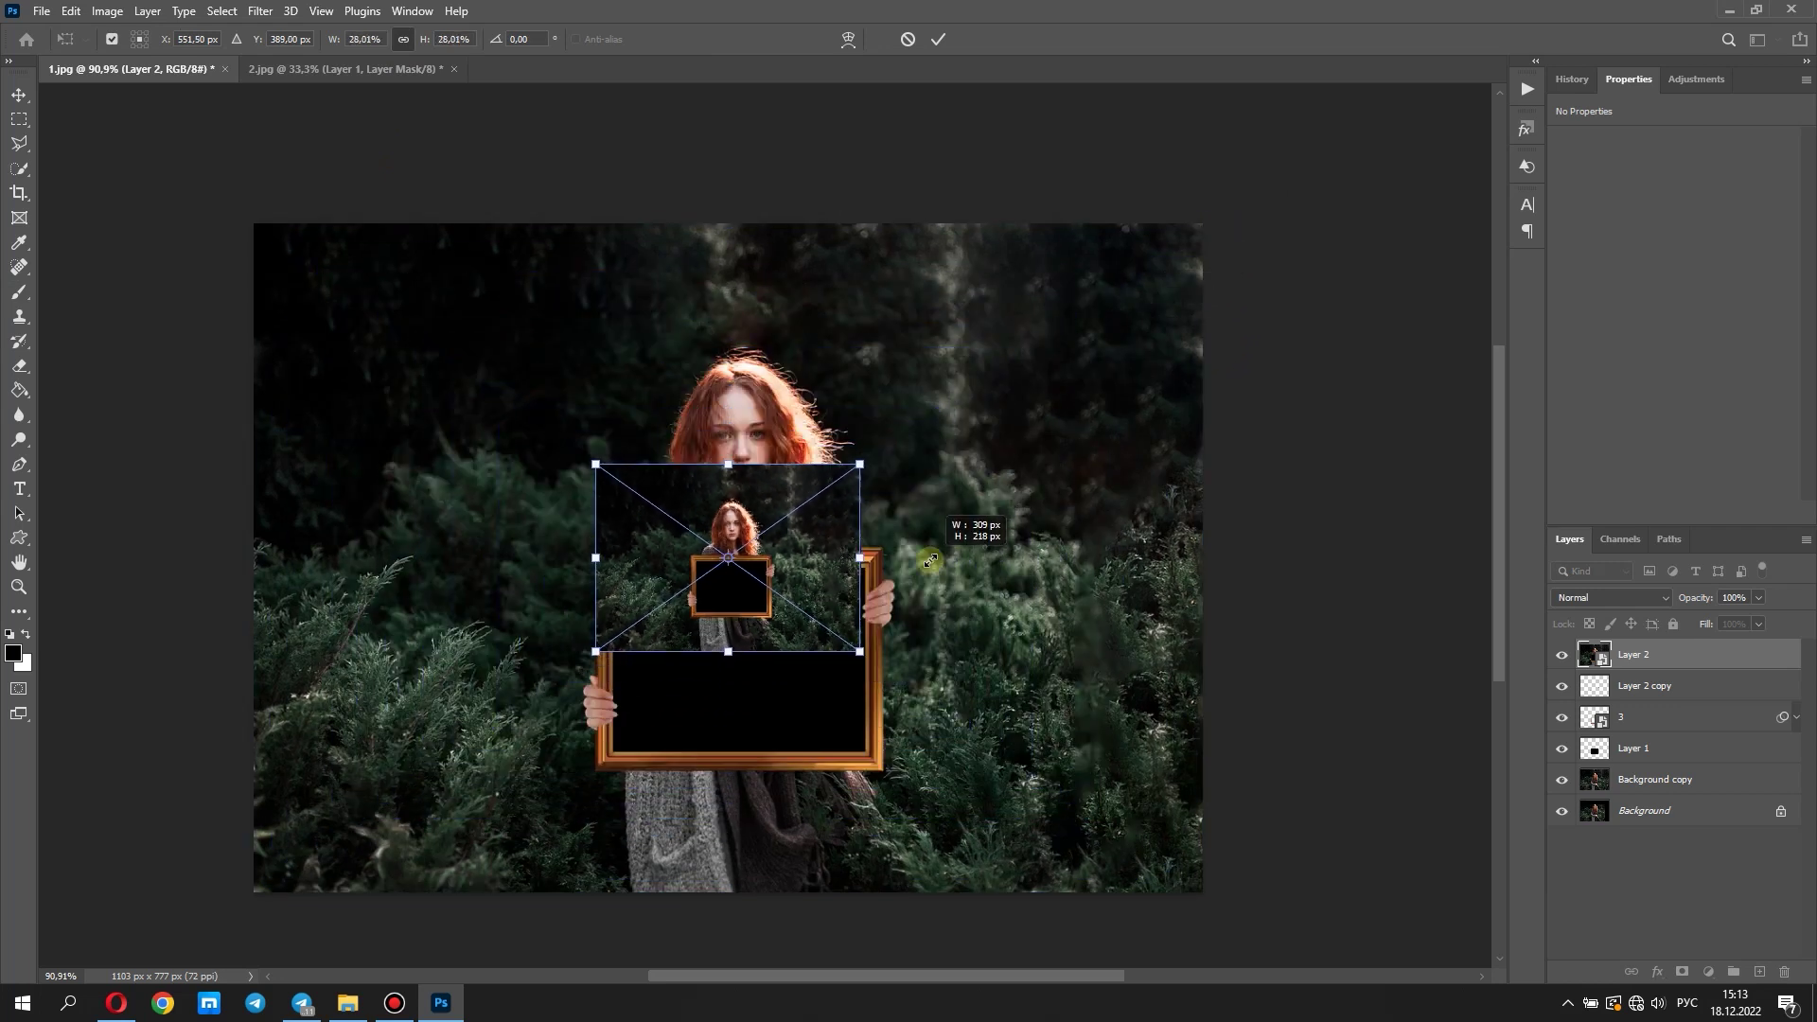
left_click_drag(810, 519, 821, 631)
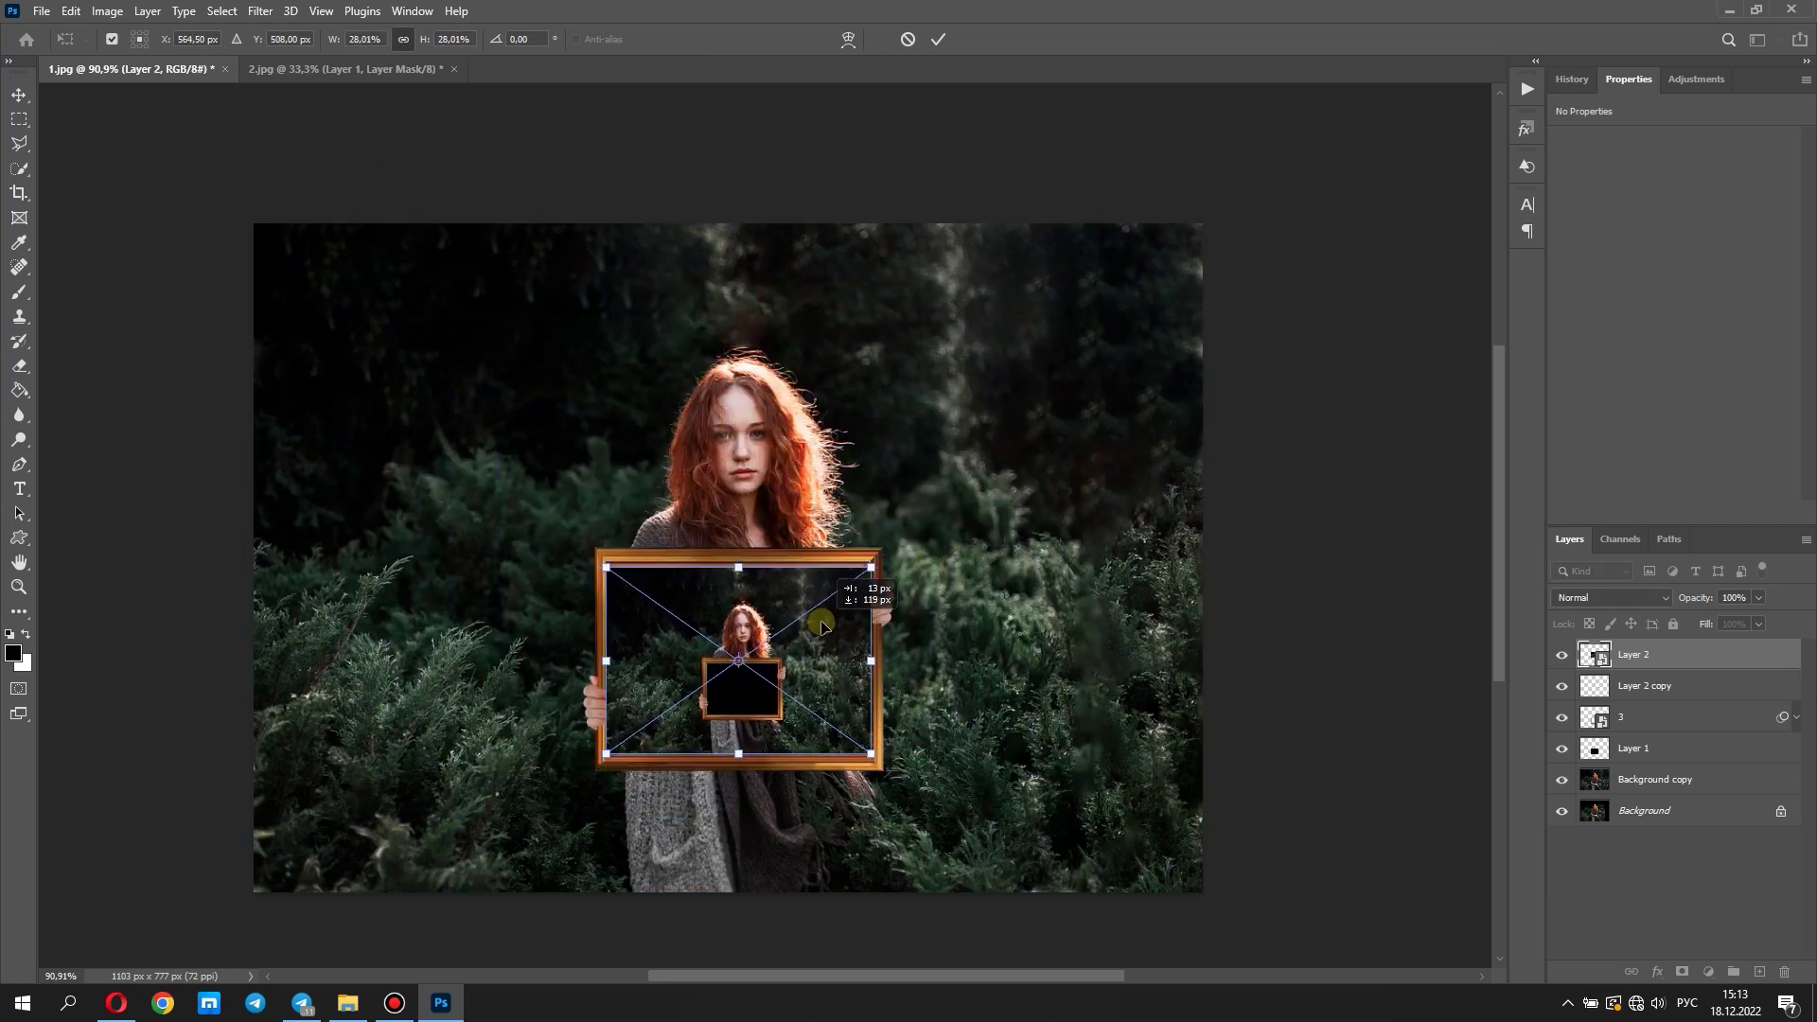
left_click_drag(1693, 654, 1704, 728)
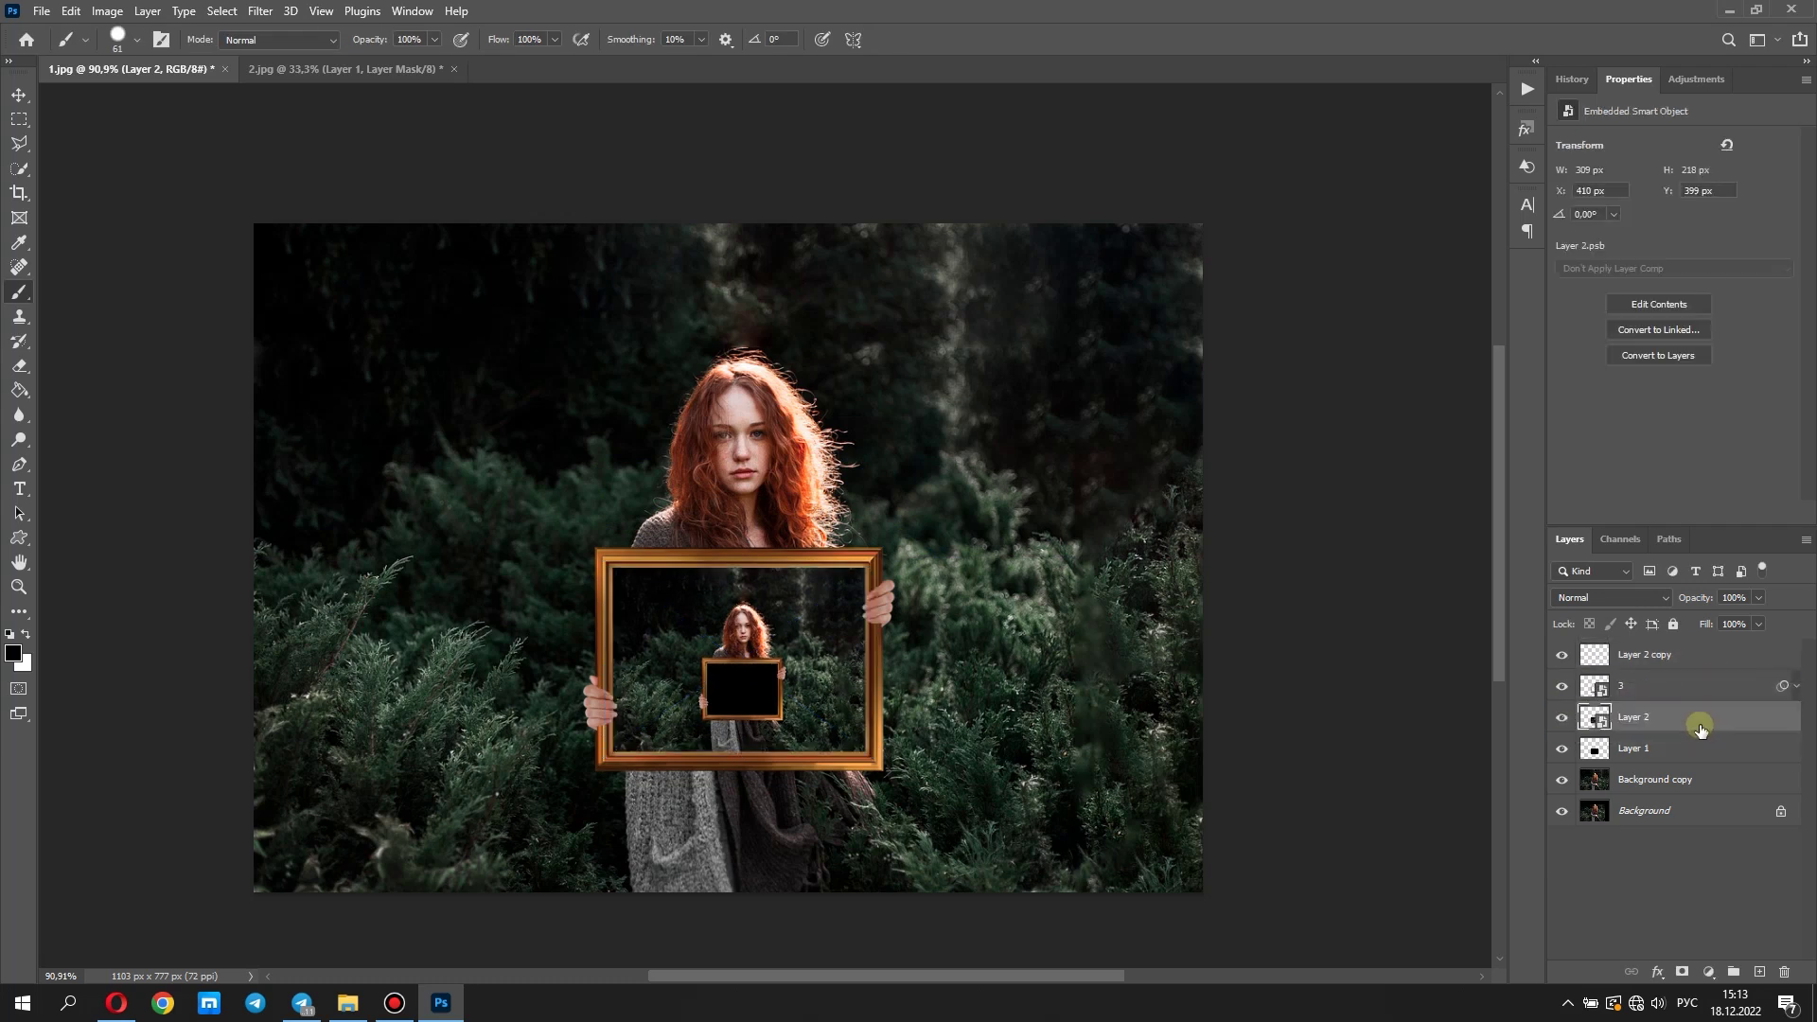
right_click(1695, 721)
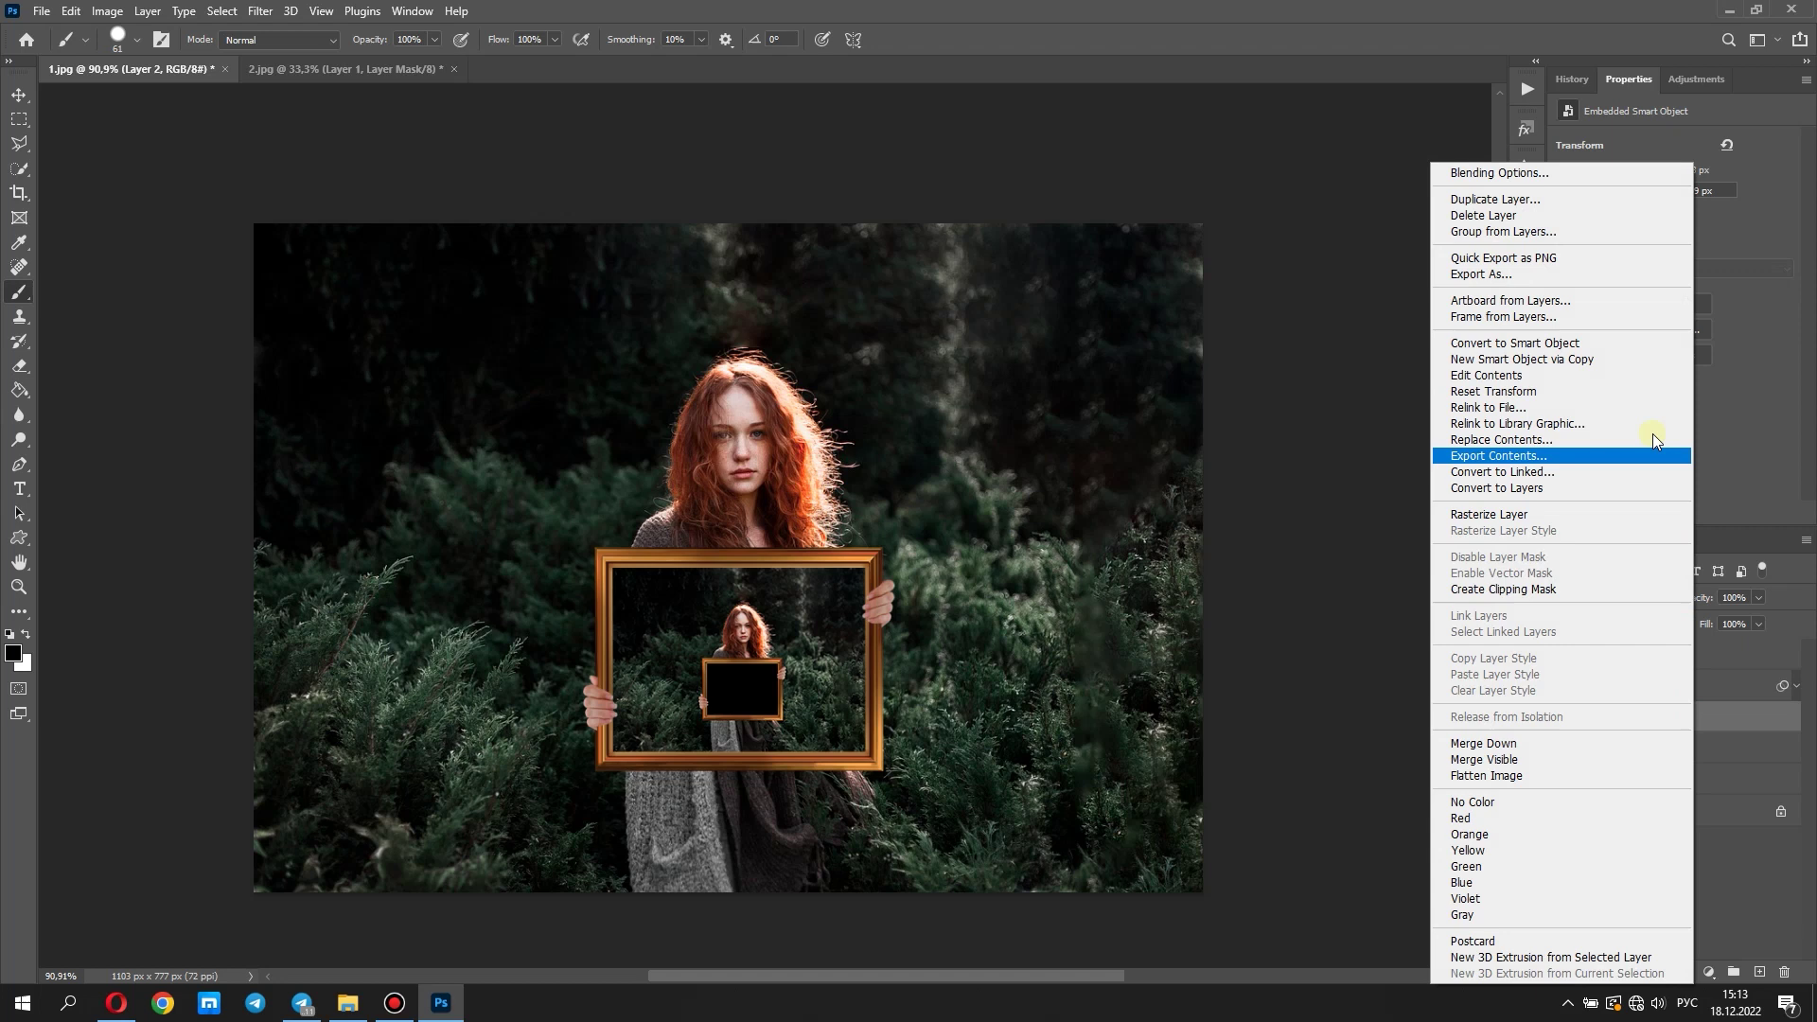
Duplicate Layer 2 as Layer 2 copy 2 and shrink it to about 7.5% toward the small frame
left_click(1610, 199)
left_click(1065, 269)
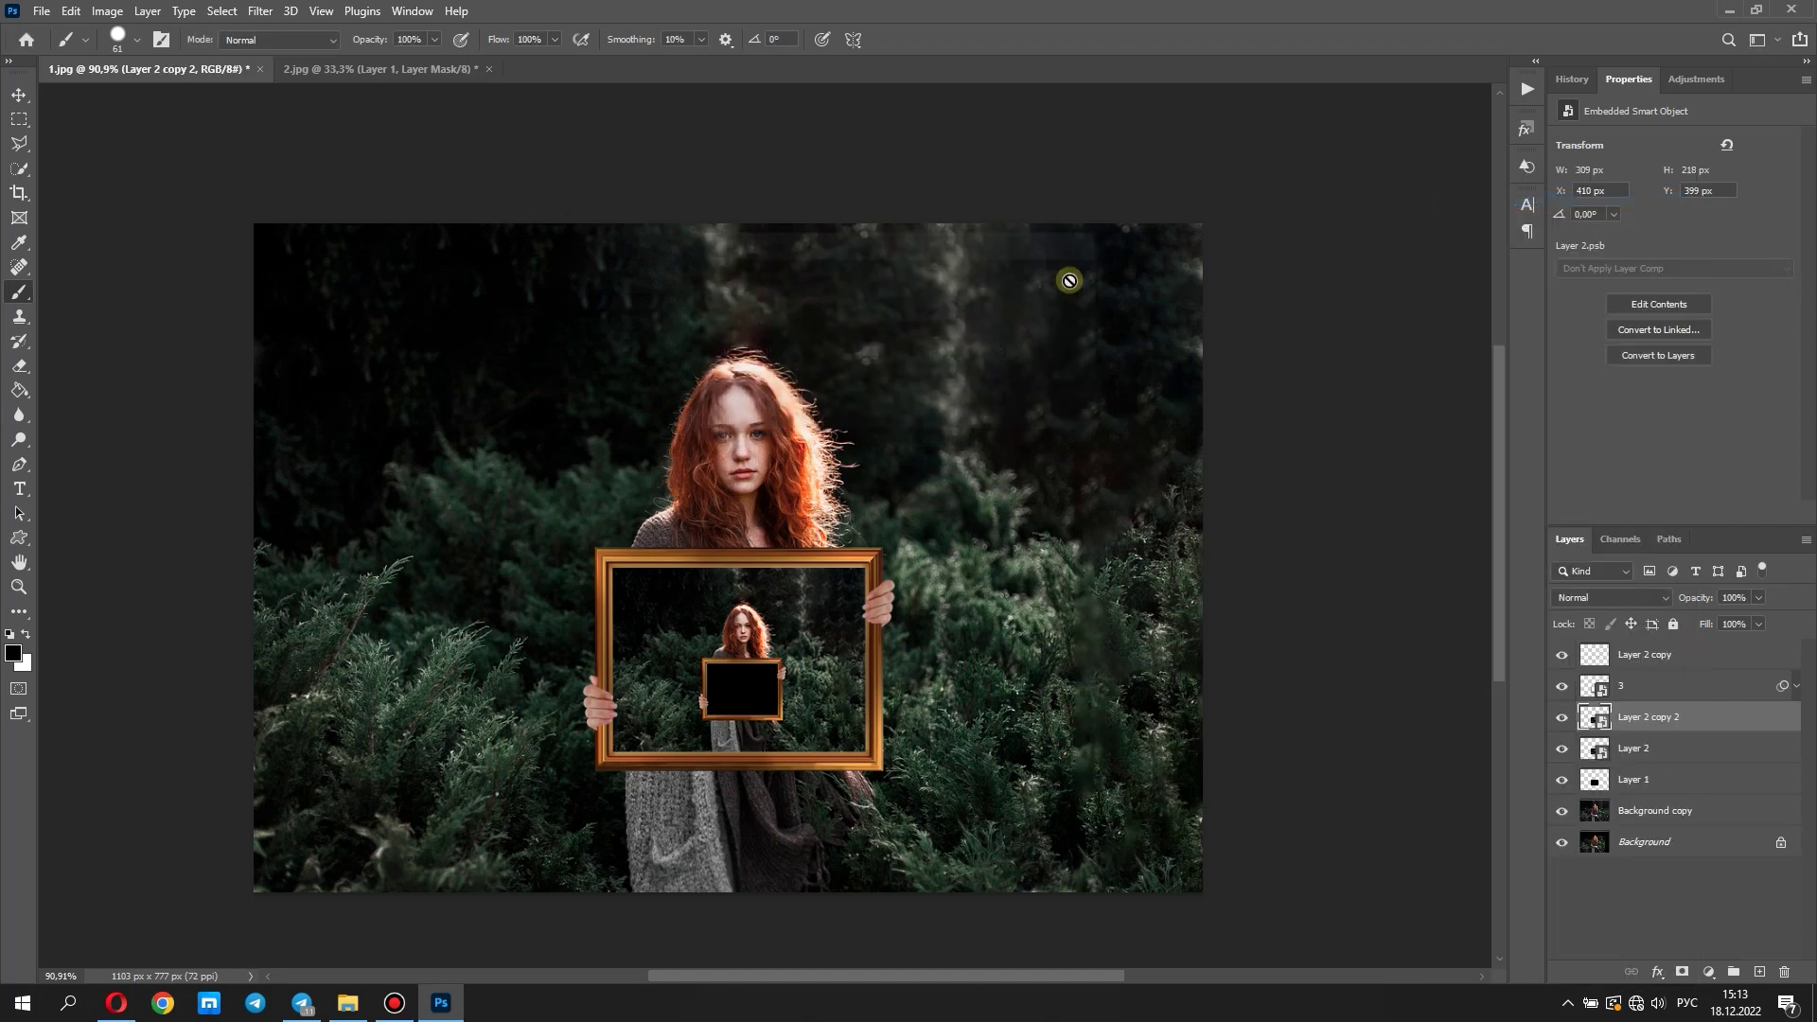
left_click(71, 12)
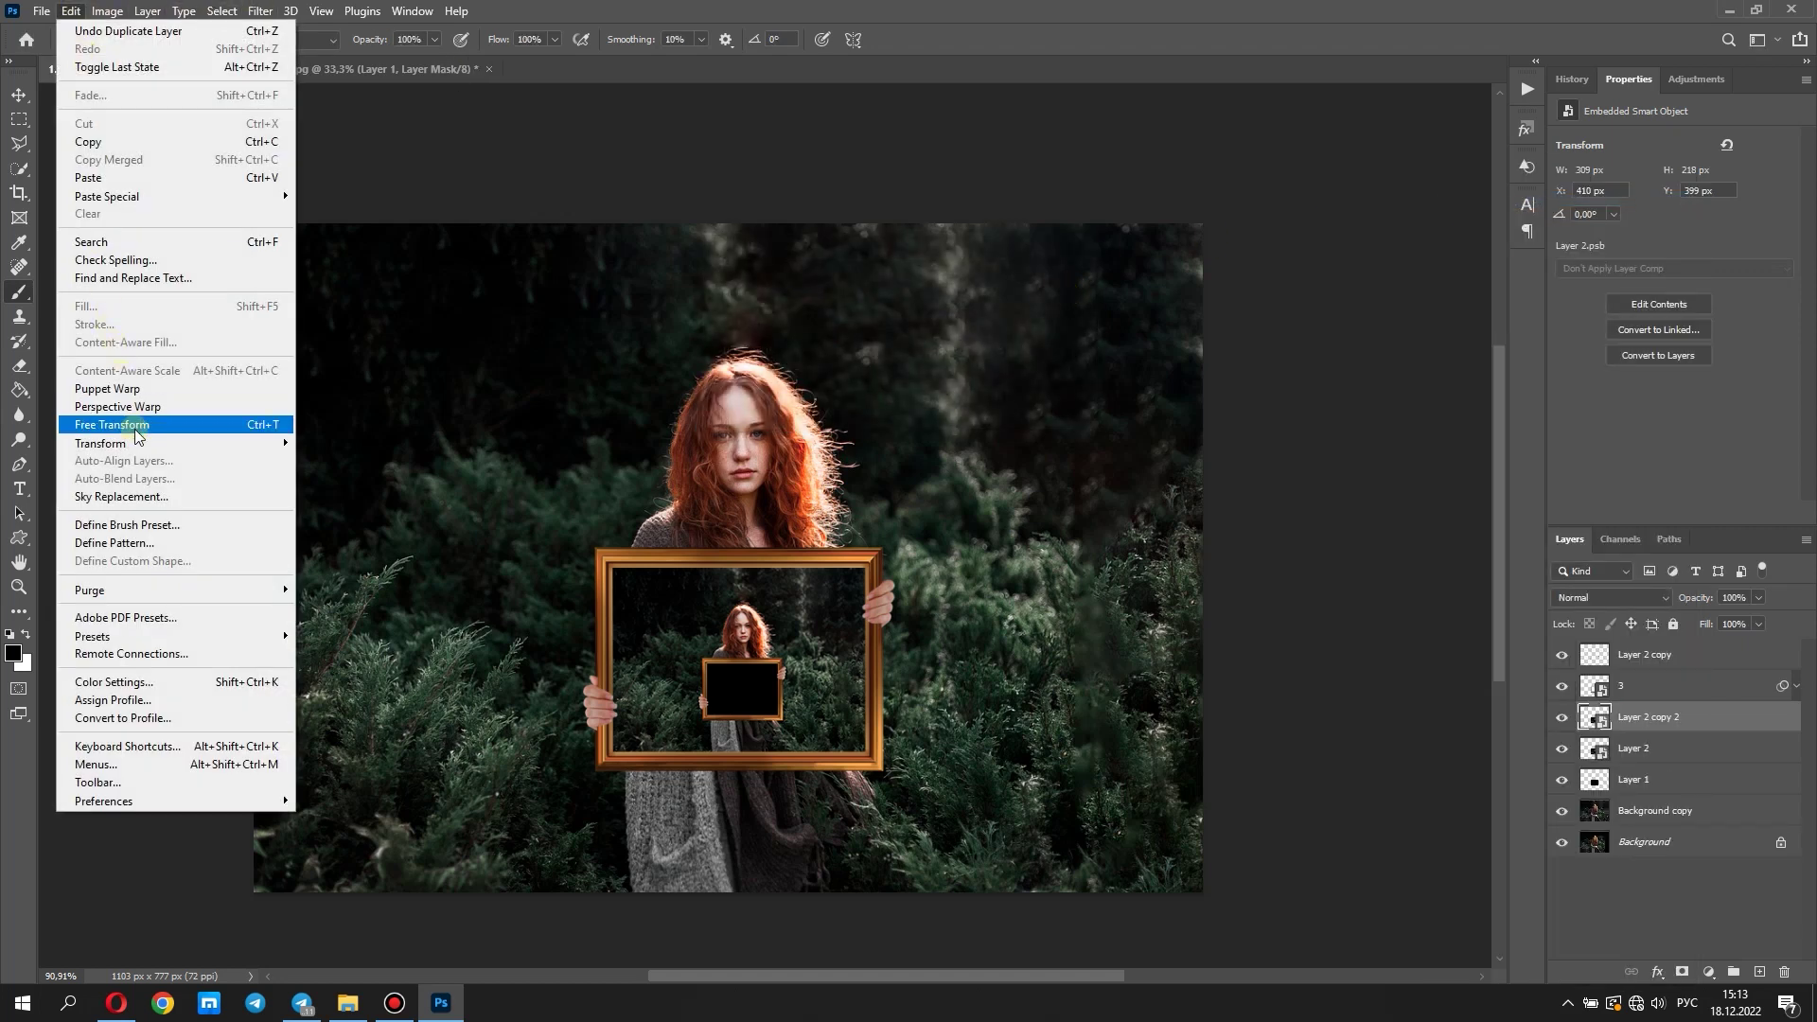
left_click(113, 417)
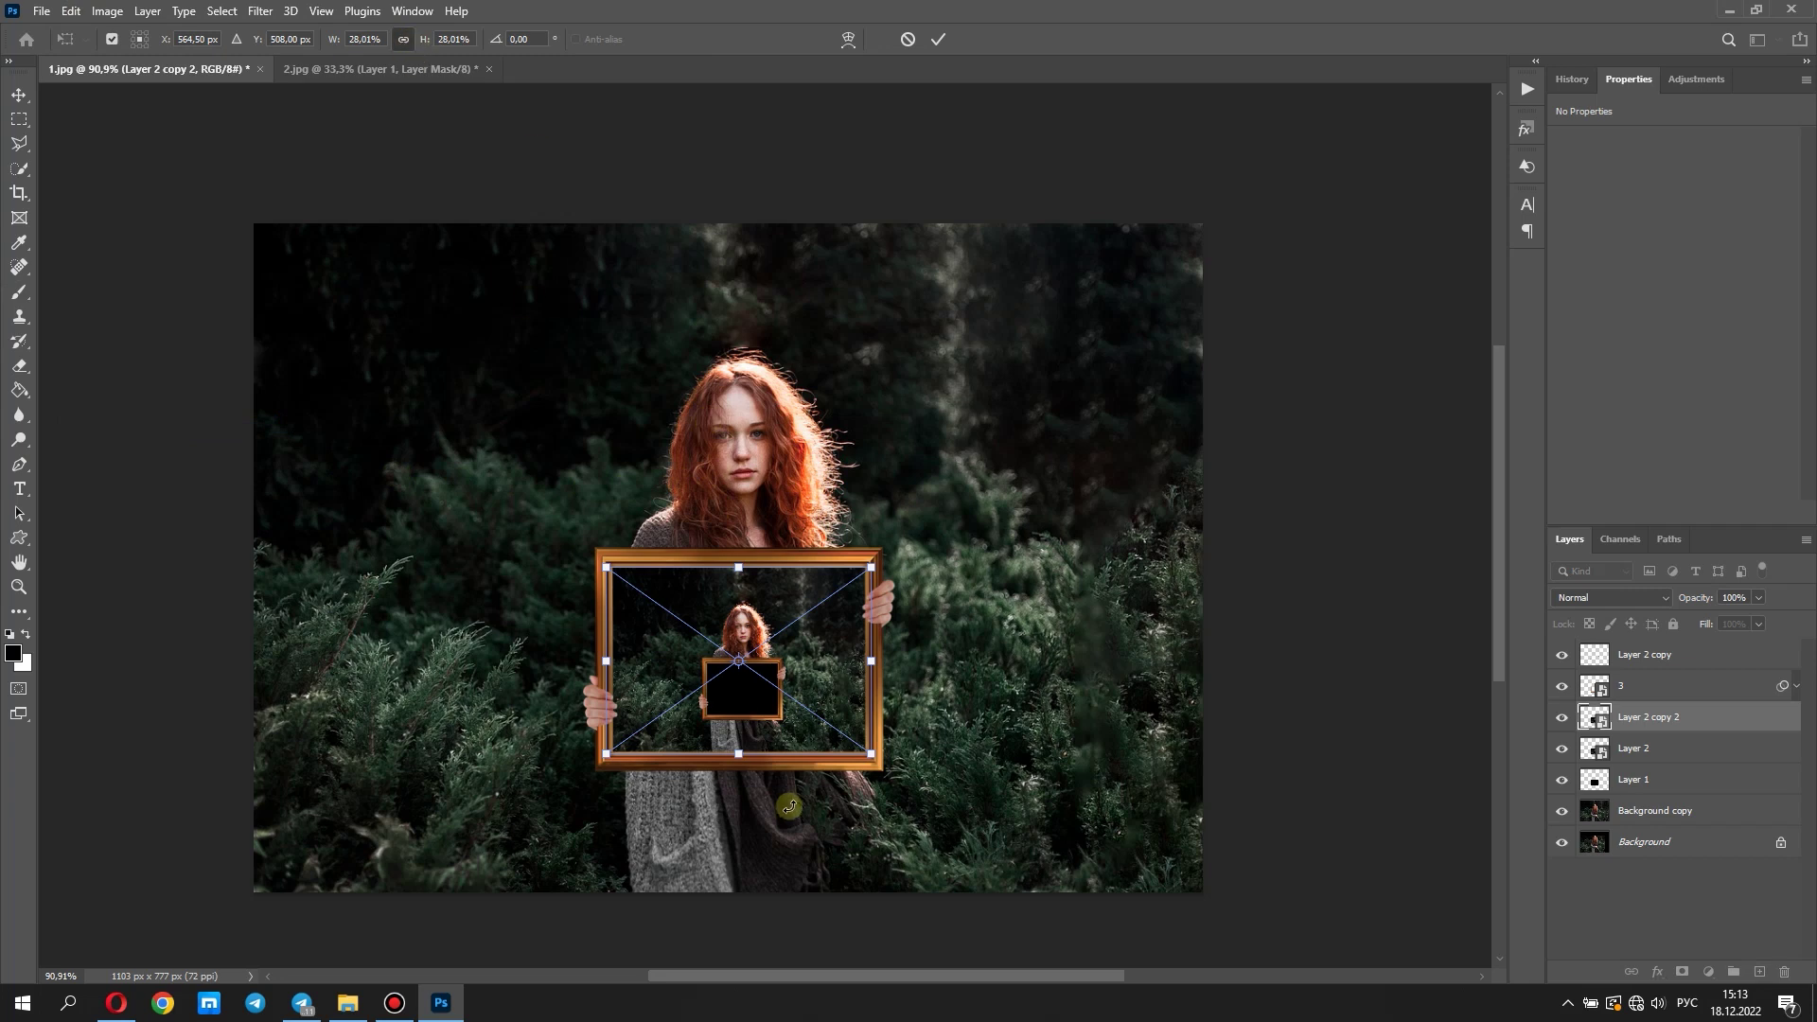
scroll(789, 808, "up", 3)
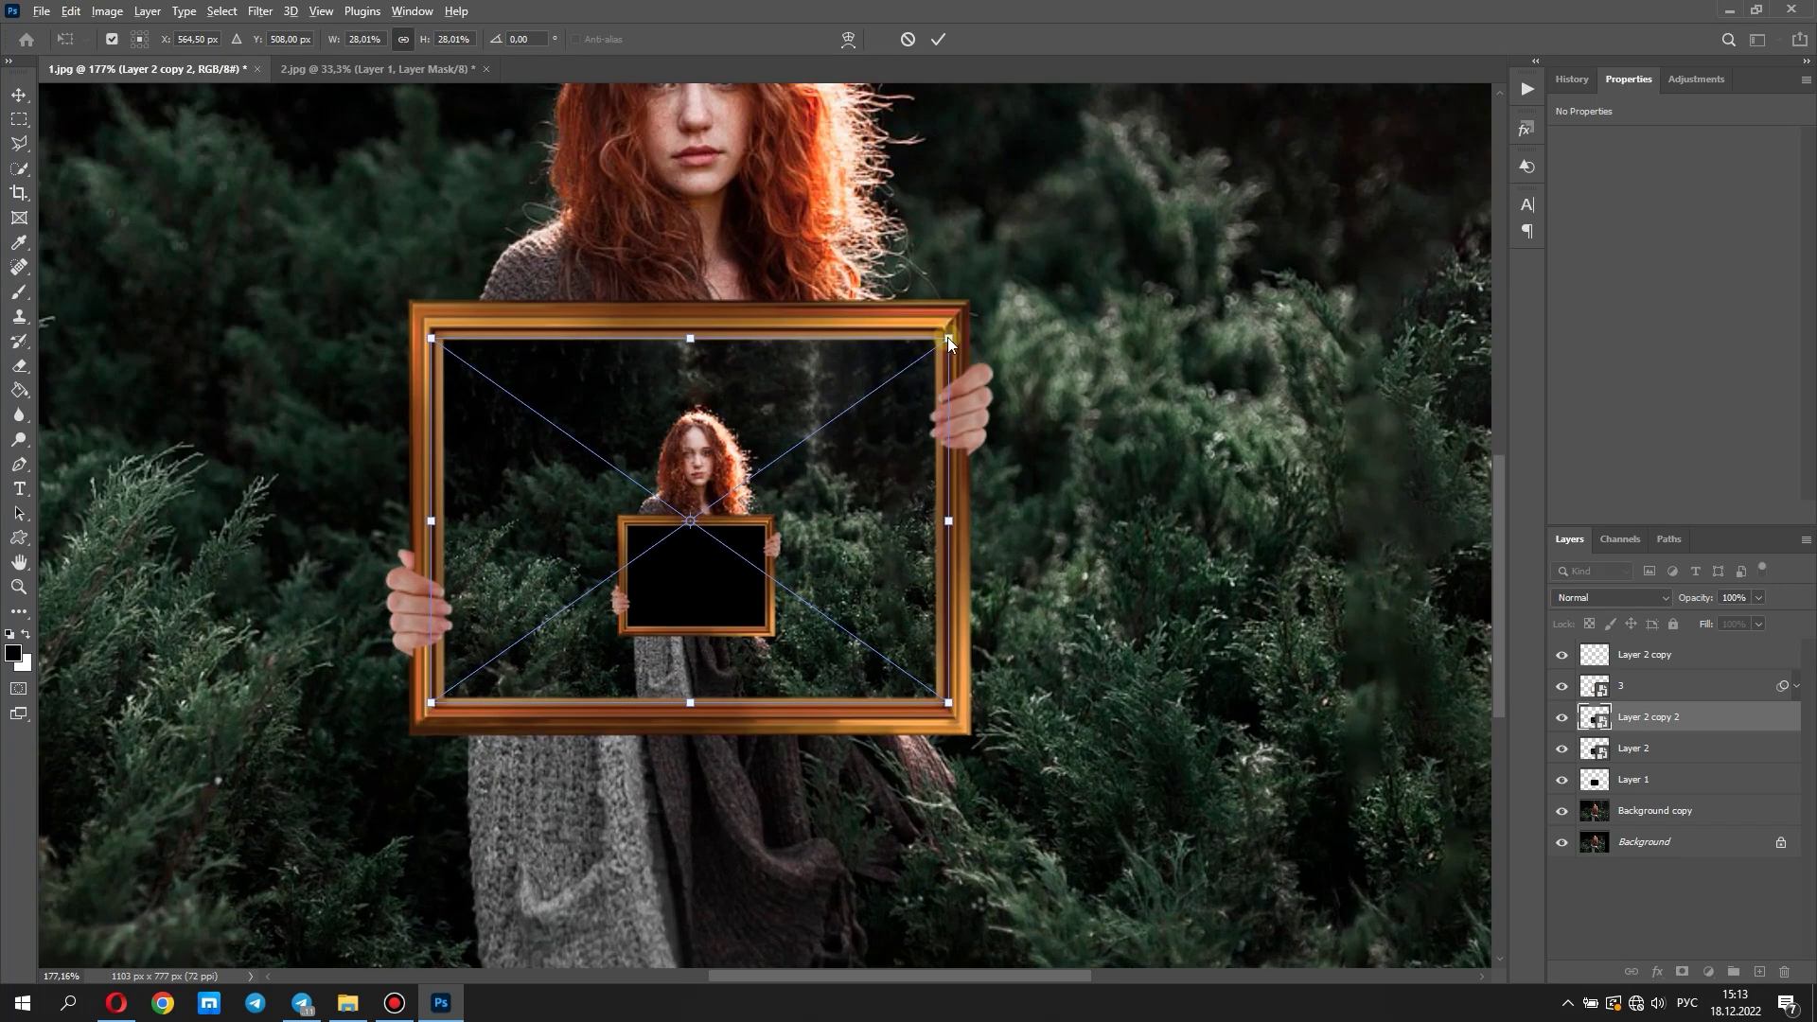
left_click_drag(945, 339, 781, 500)
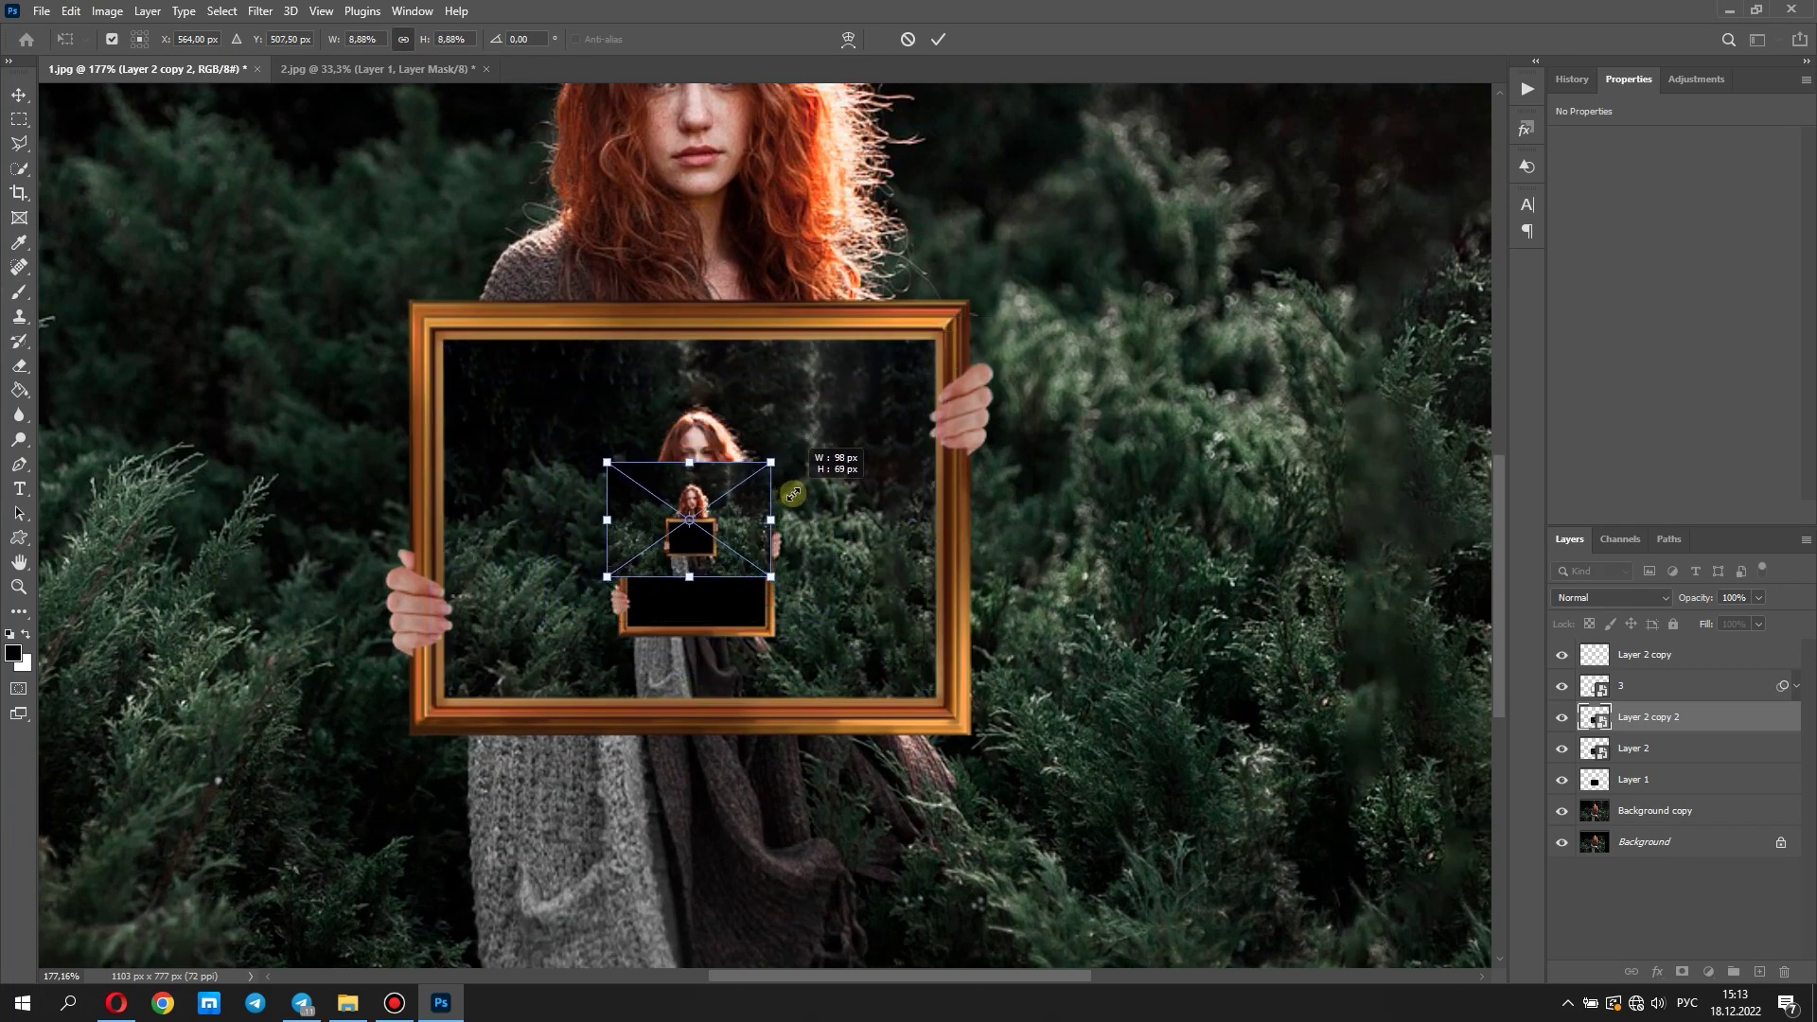
mouse_move(738, 540)
left_mouse_down()
mouse_move(751, 599)
mouse_move(772, 581)
left_mouse_up()
Nudge and resize the copy to about 7.4% so it fits the inner frame, then apply
key("Left")
key("Left")
key("Left")
key("Up")
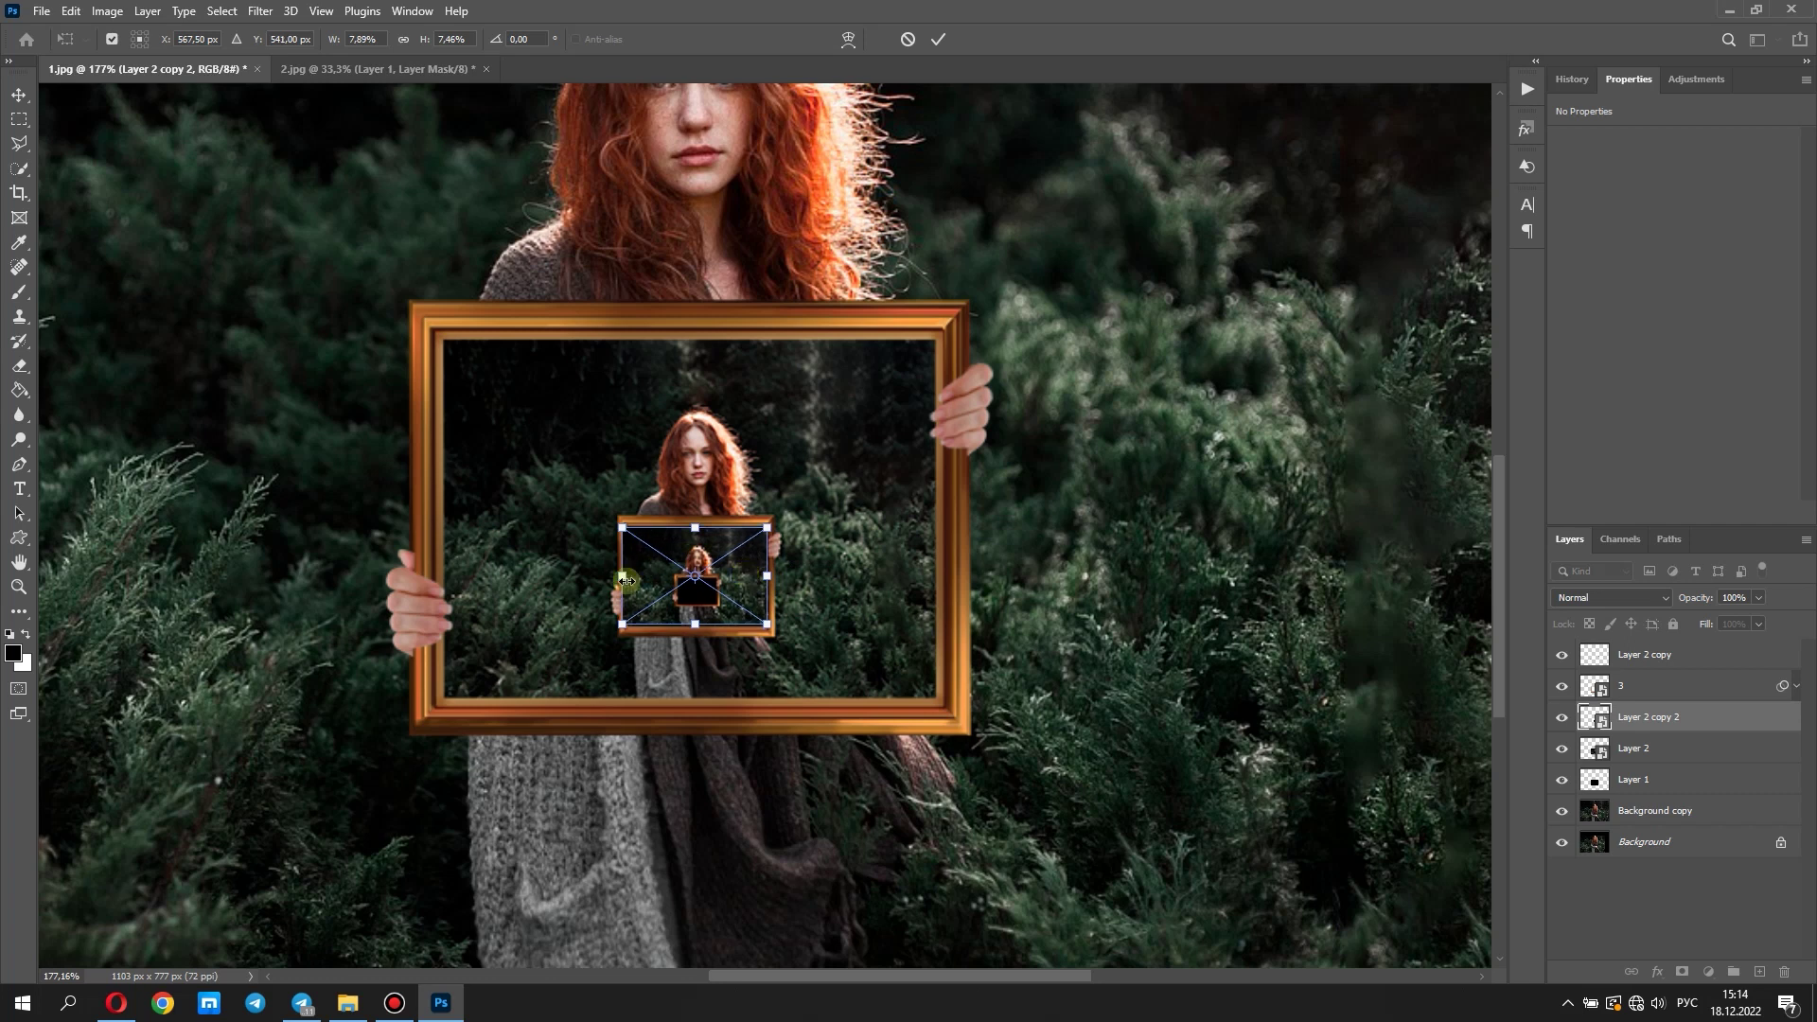
scroll(626, 580, "up", 2)
scroll(627, 580, "up", 2)
scroll(542, 508, "up", 2)
left_click_drag(542, 507, 550, 516)
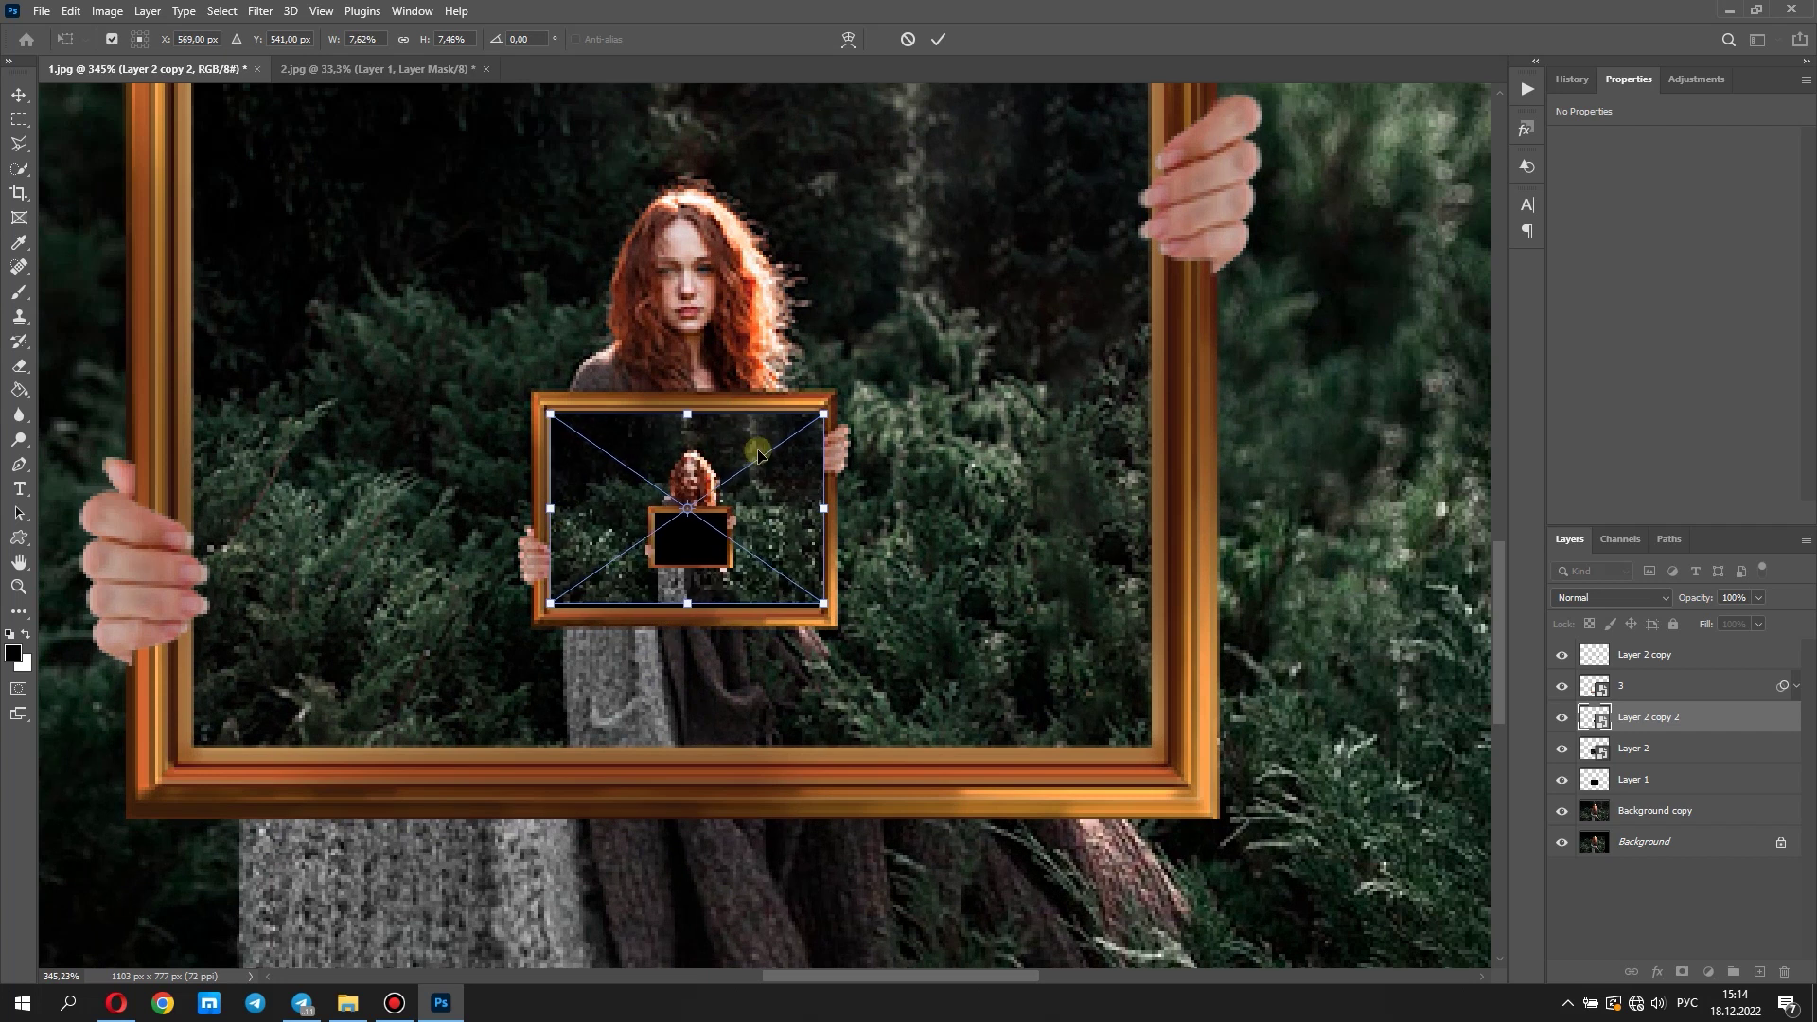
left_click_drag(821, 414, 818, 415)
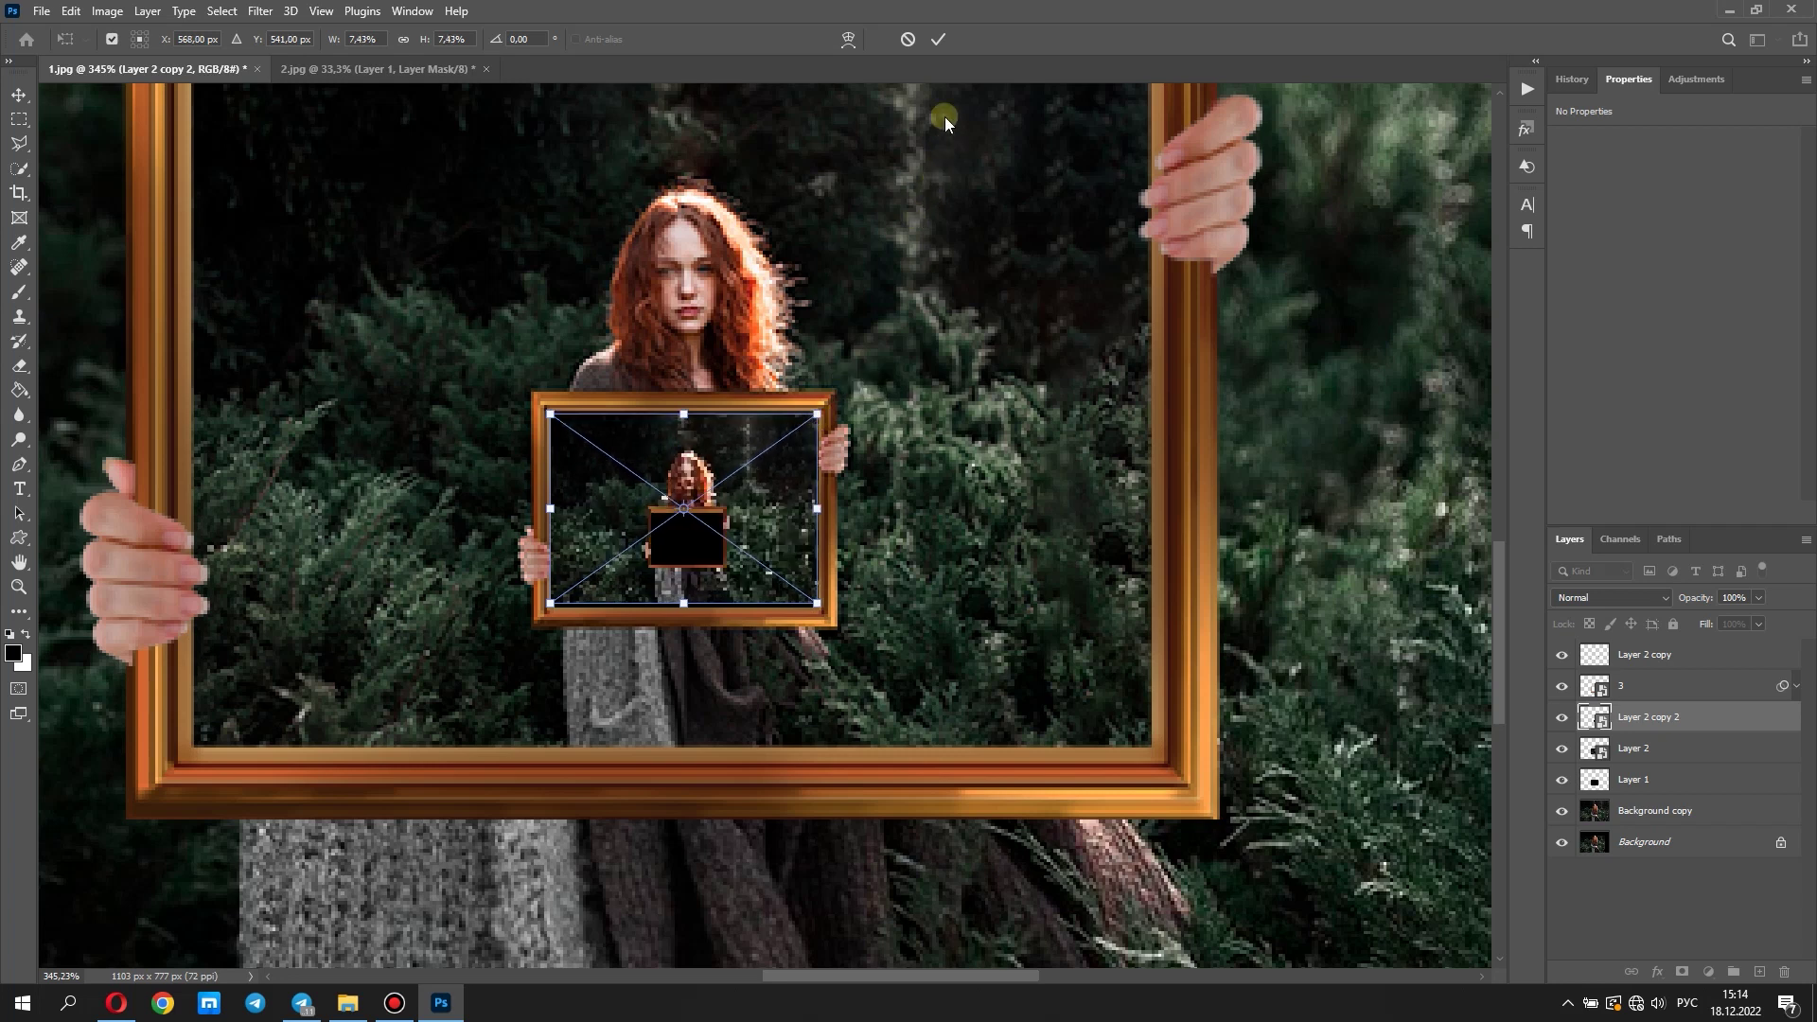
key("Return")
Add a layer mask to Layer 2 copy 2 and brush on it around the right hand
key("b")
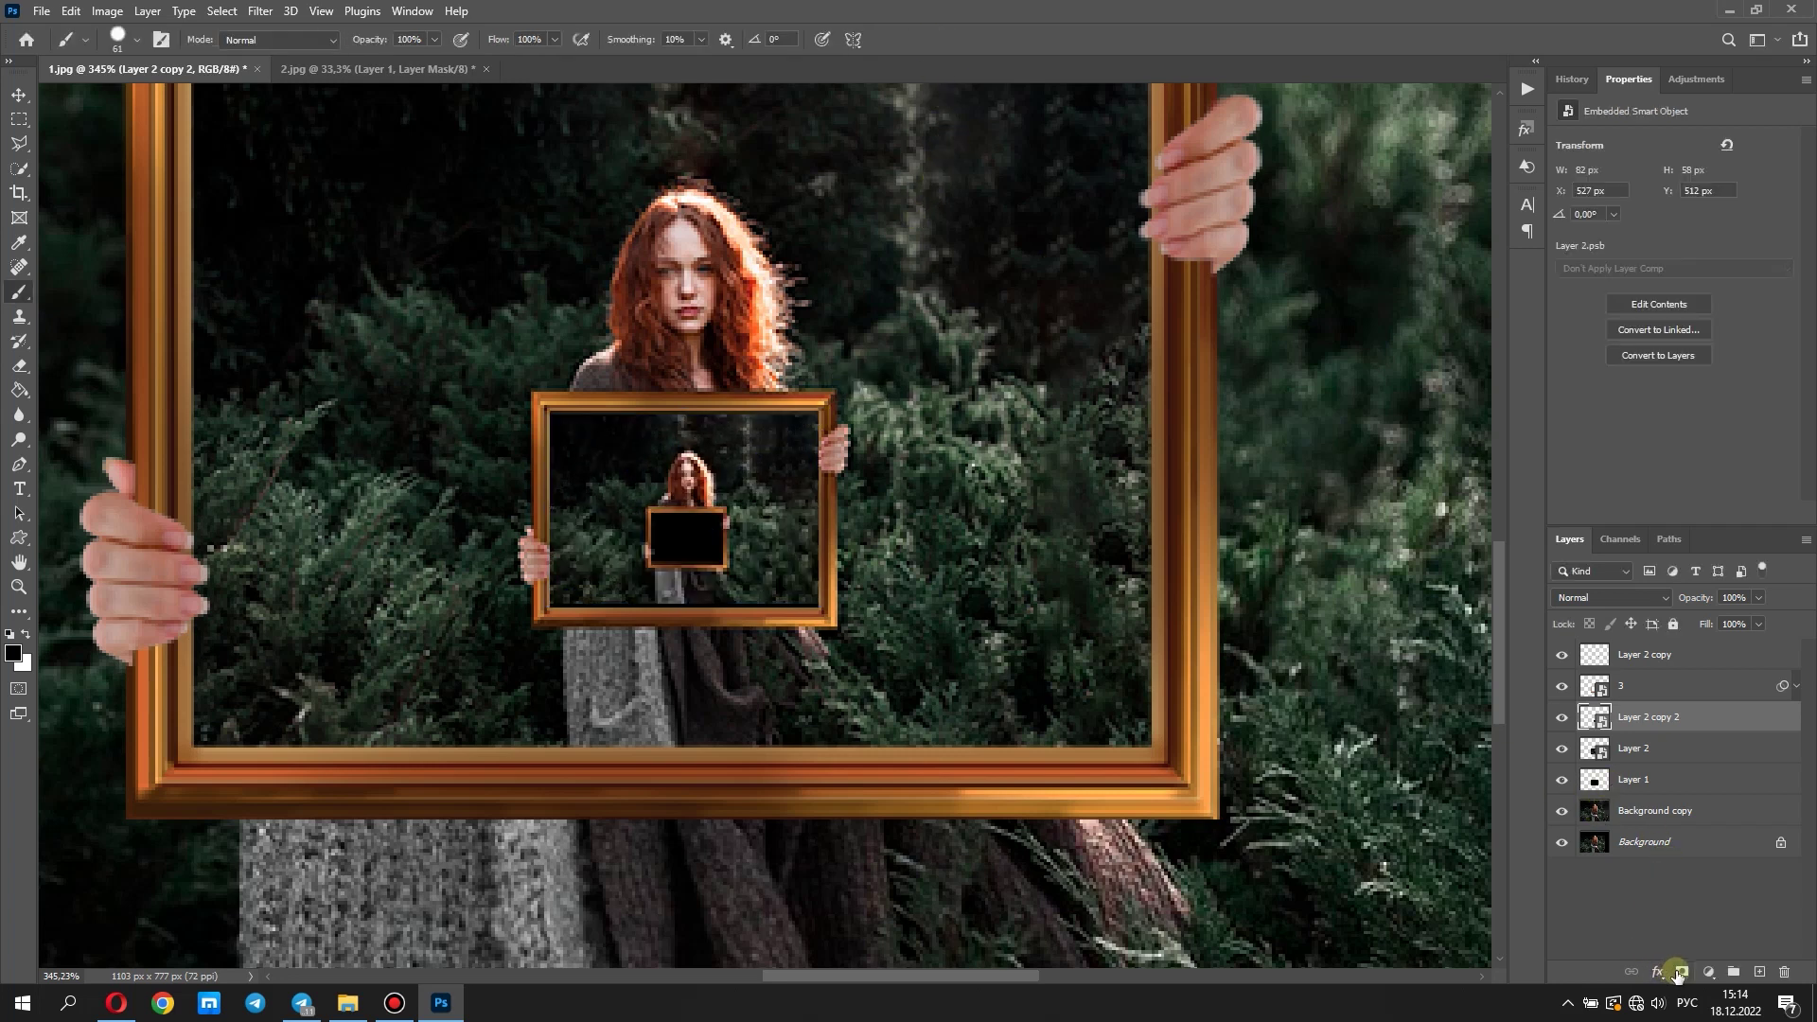
left_click(1678, 972)
left_click(135, 43)
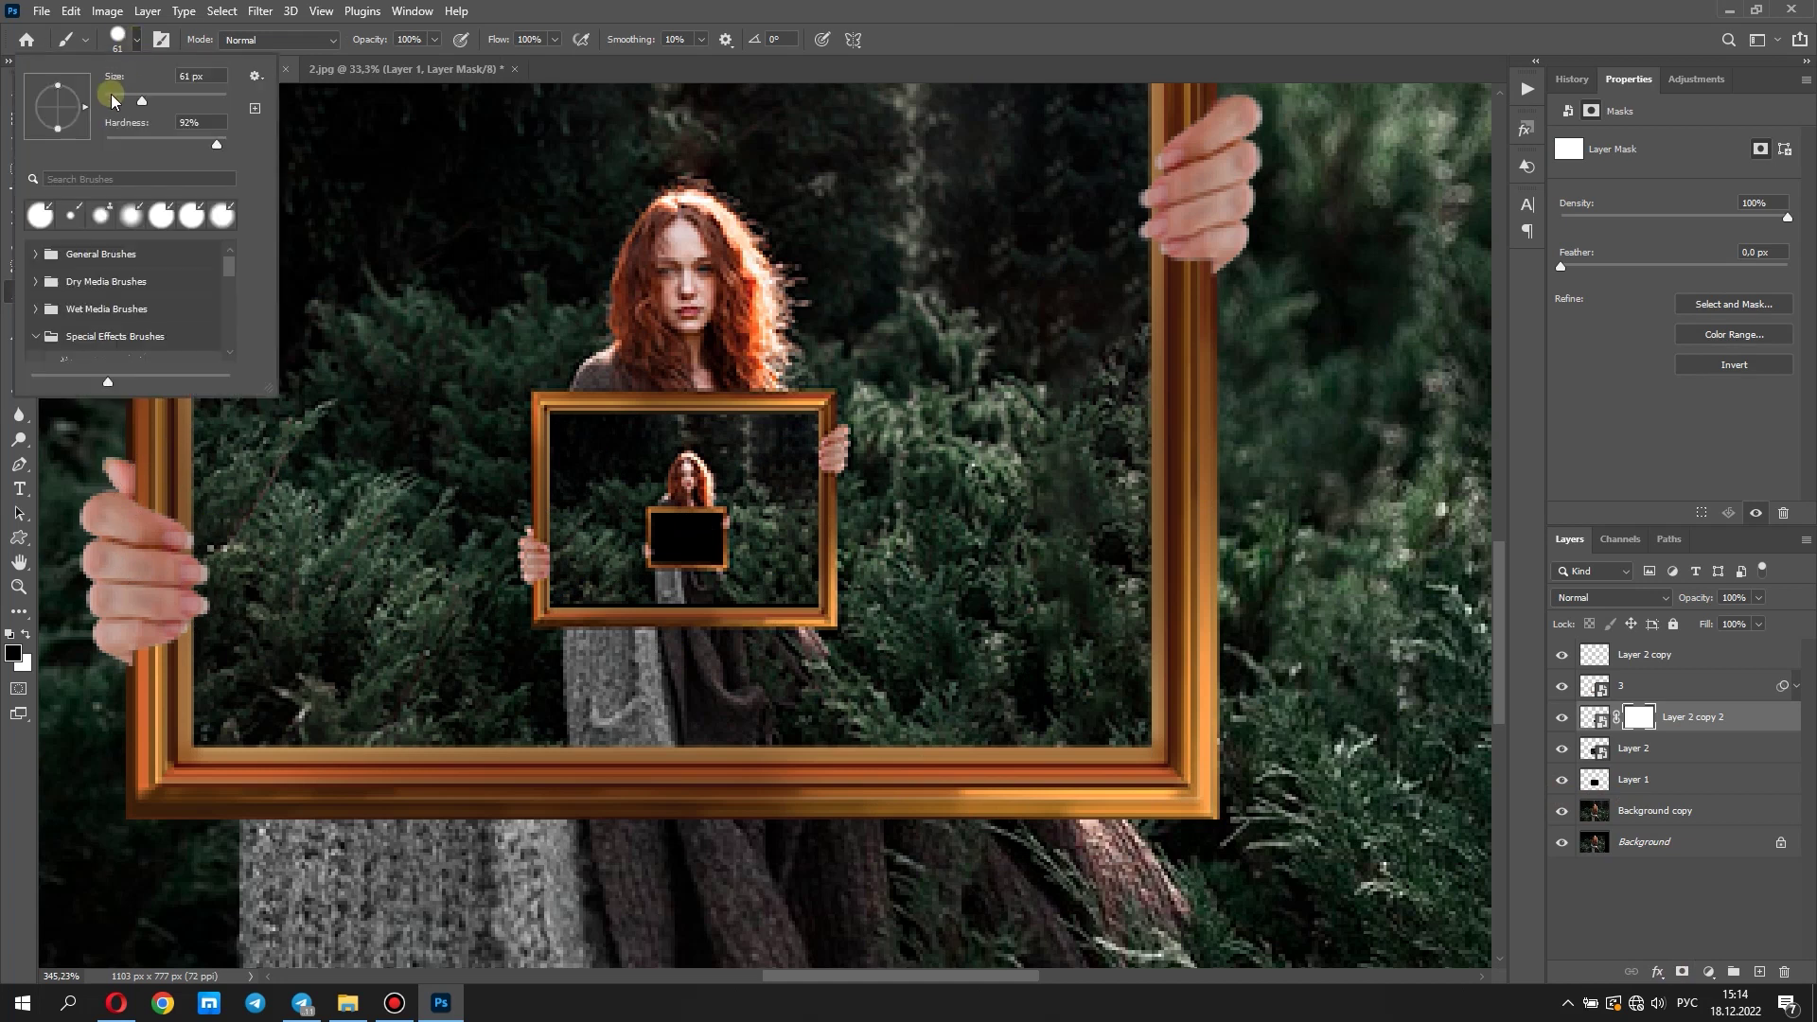
left_click(137, 41)
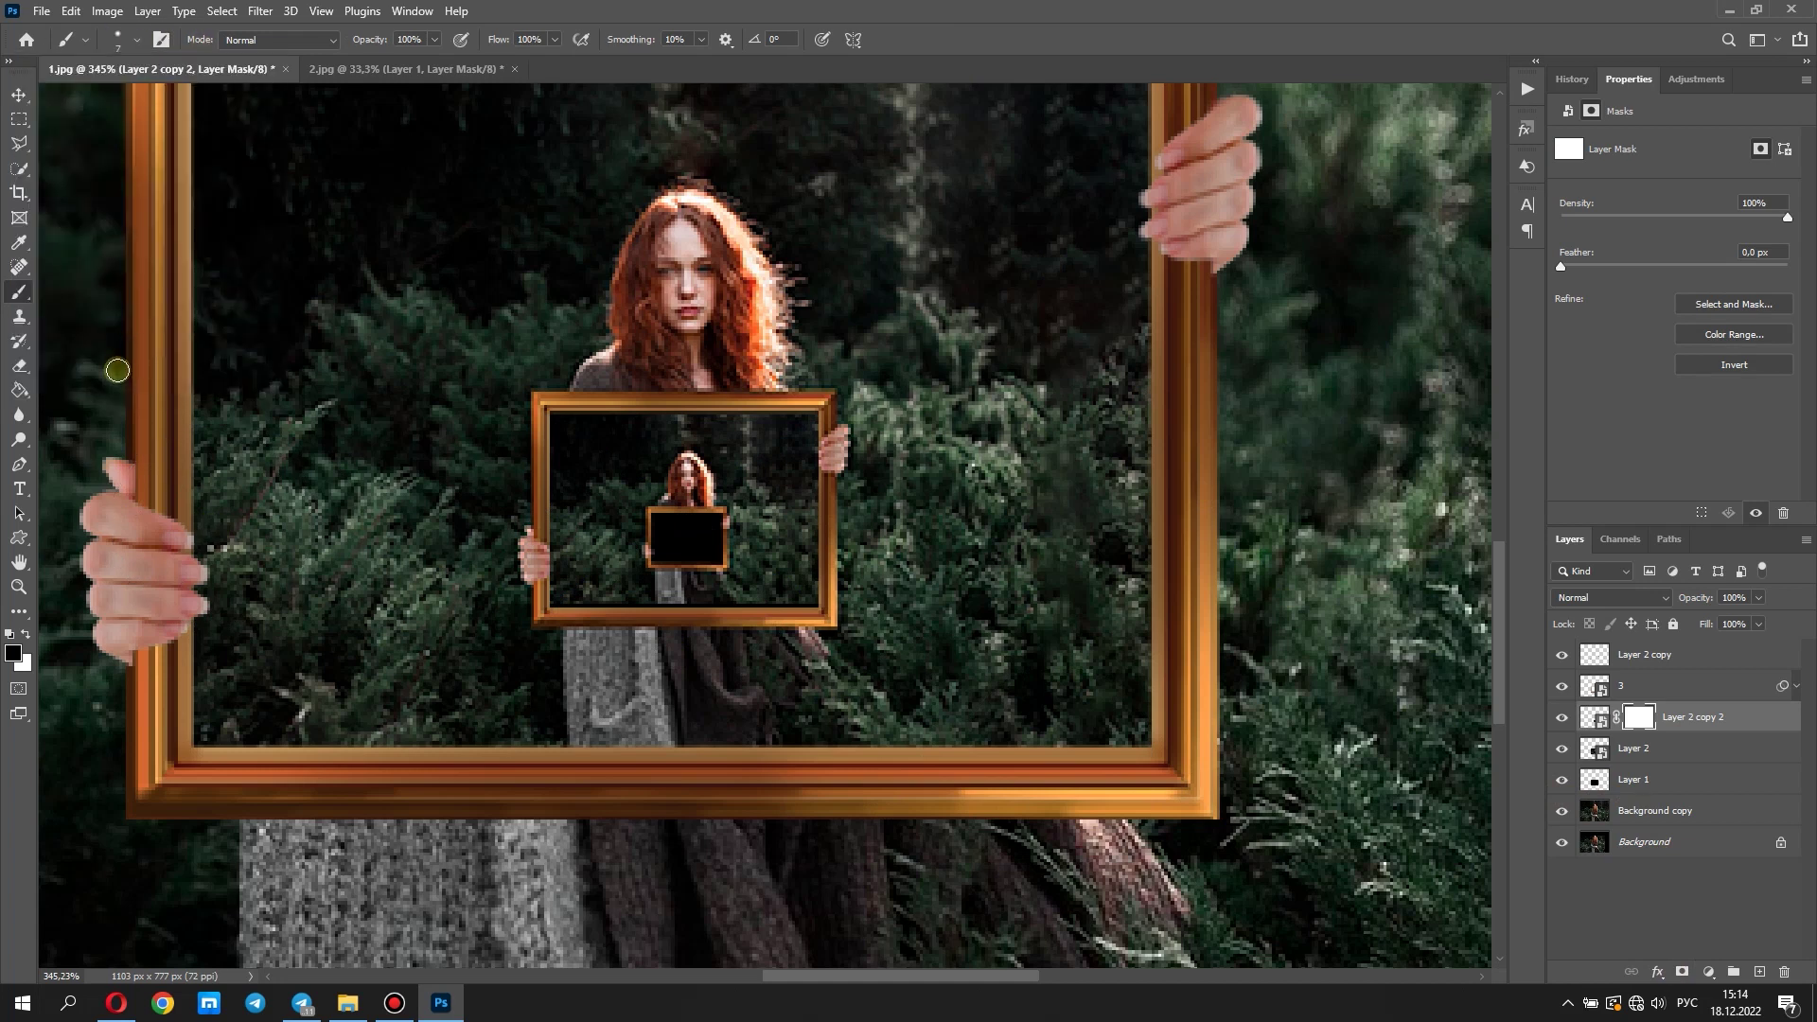
scroll(624, 569, "up", 3)
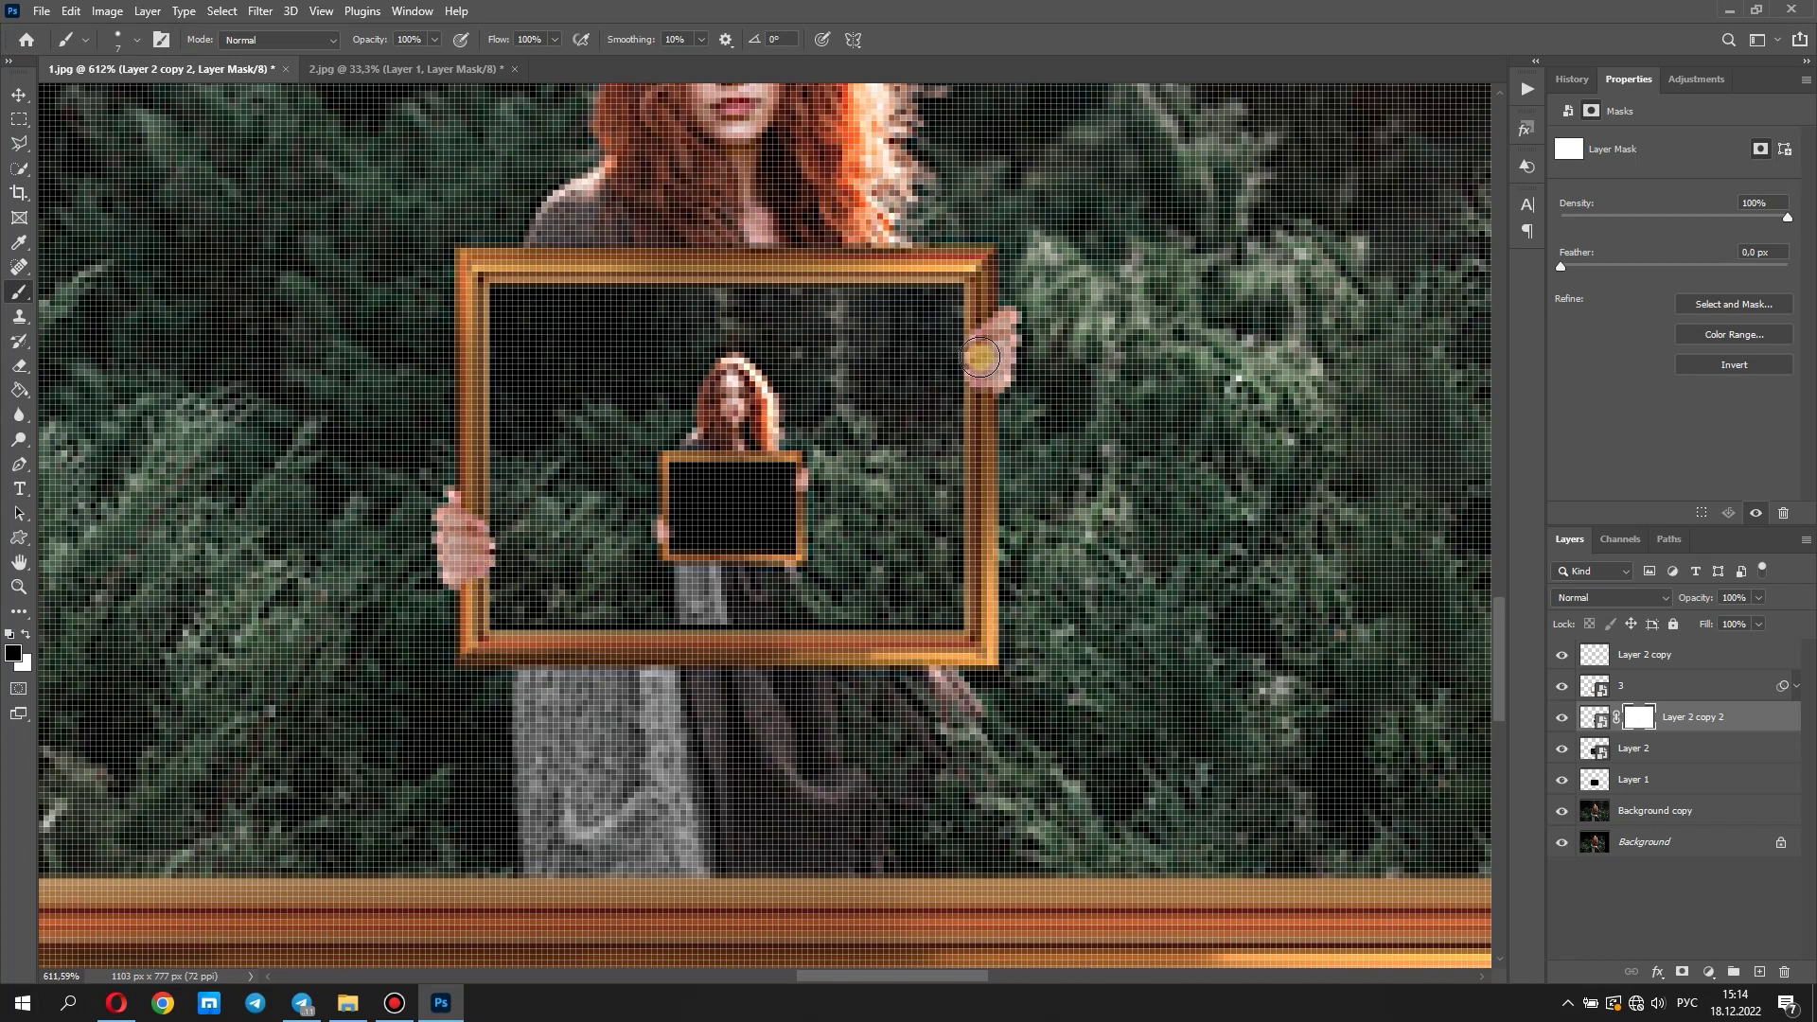
left_click_drag(978, 365, 975, 347)
scroll(821, 579, "down", 2)
scroll(821, 579, "down", 2)
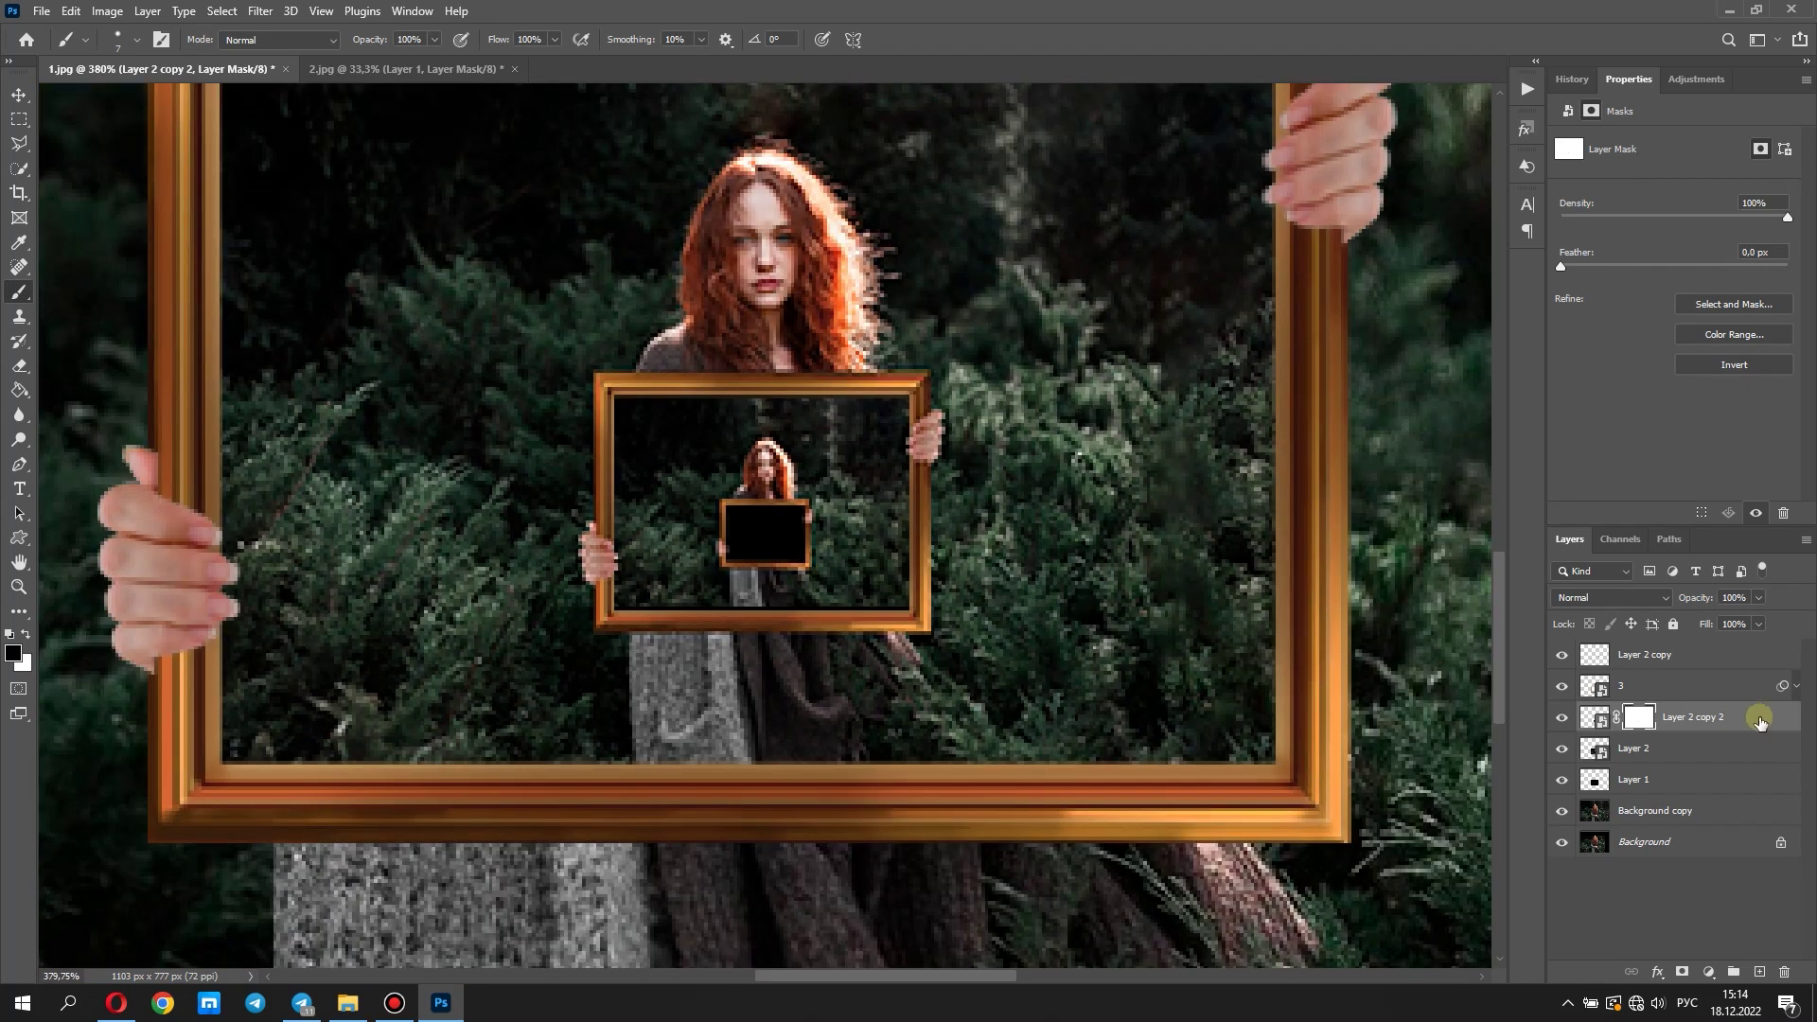
Duplicate Layer 2 copy 2 as Layer 2 copy 3, shrink it to about 30% and move it into the tiny frame
right_click(1759, 722)
left_click(1653, 207)
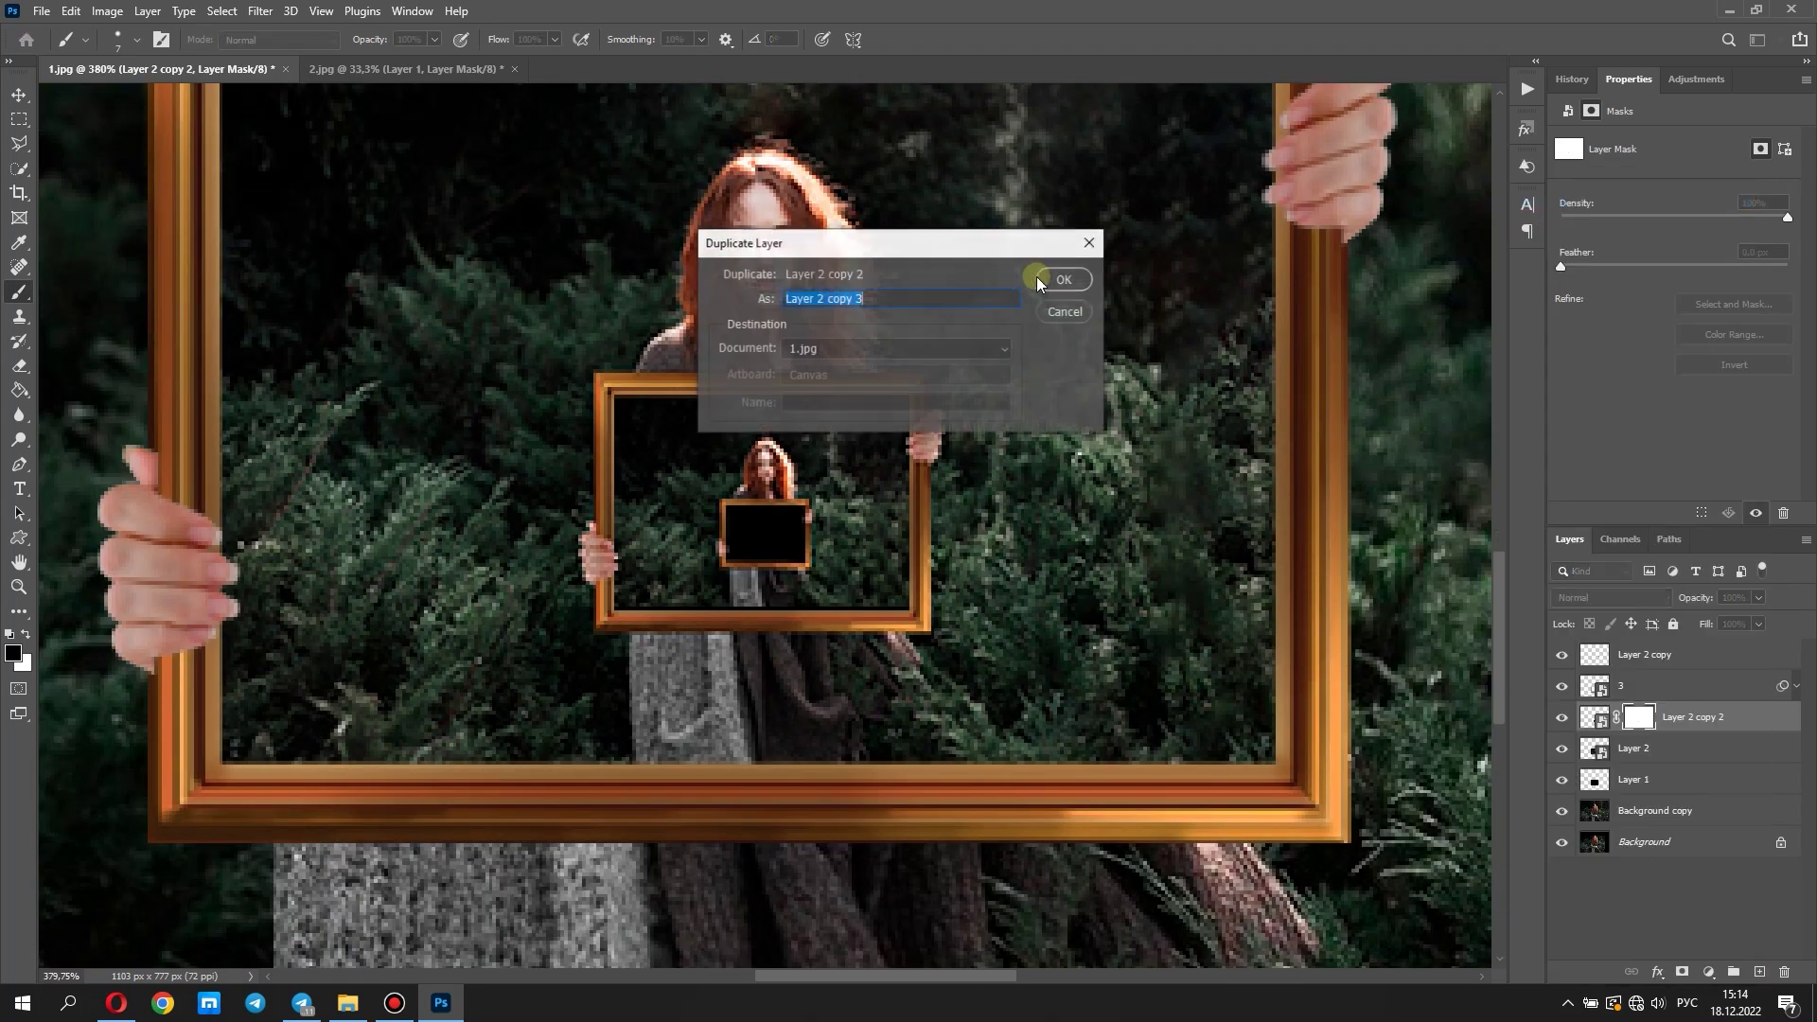
left_click(1040, 281)
left_click(72, 12)
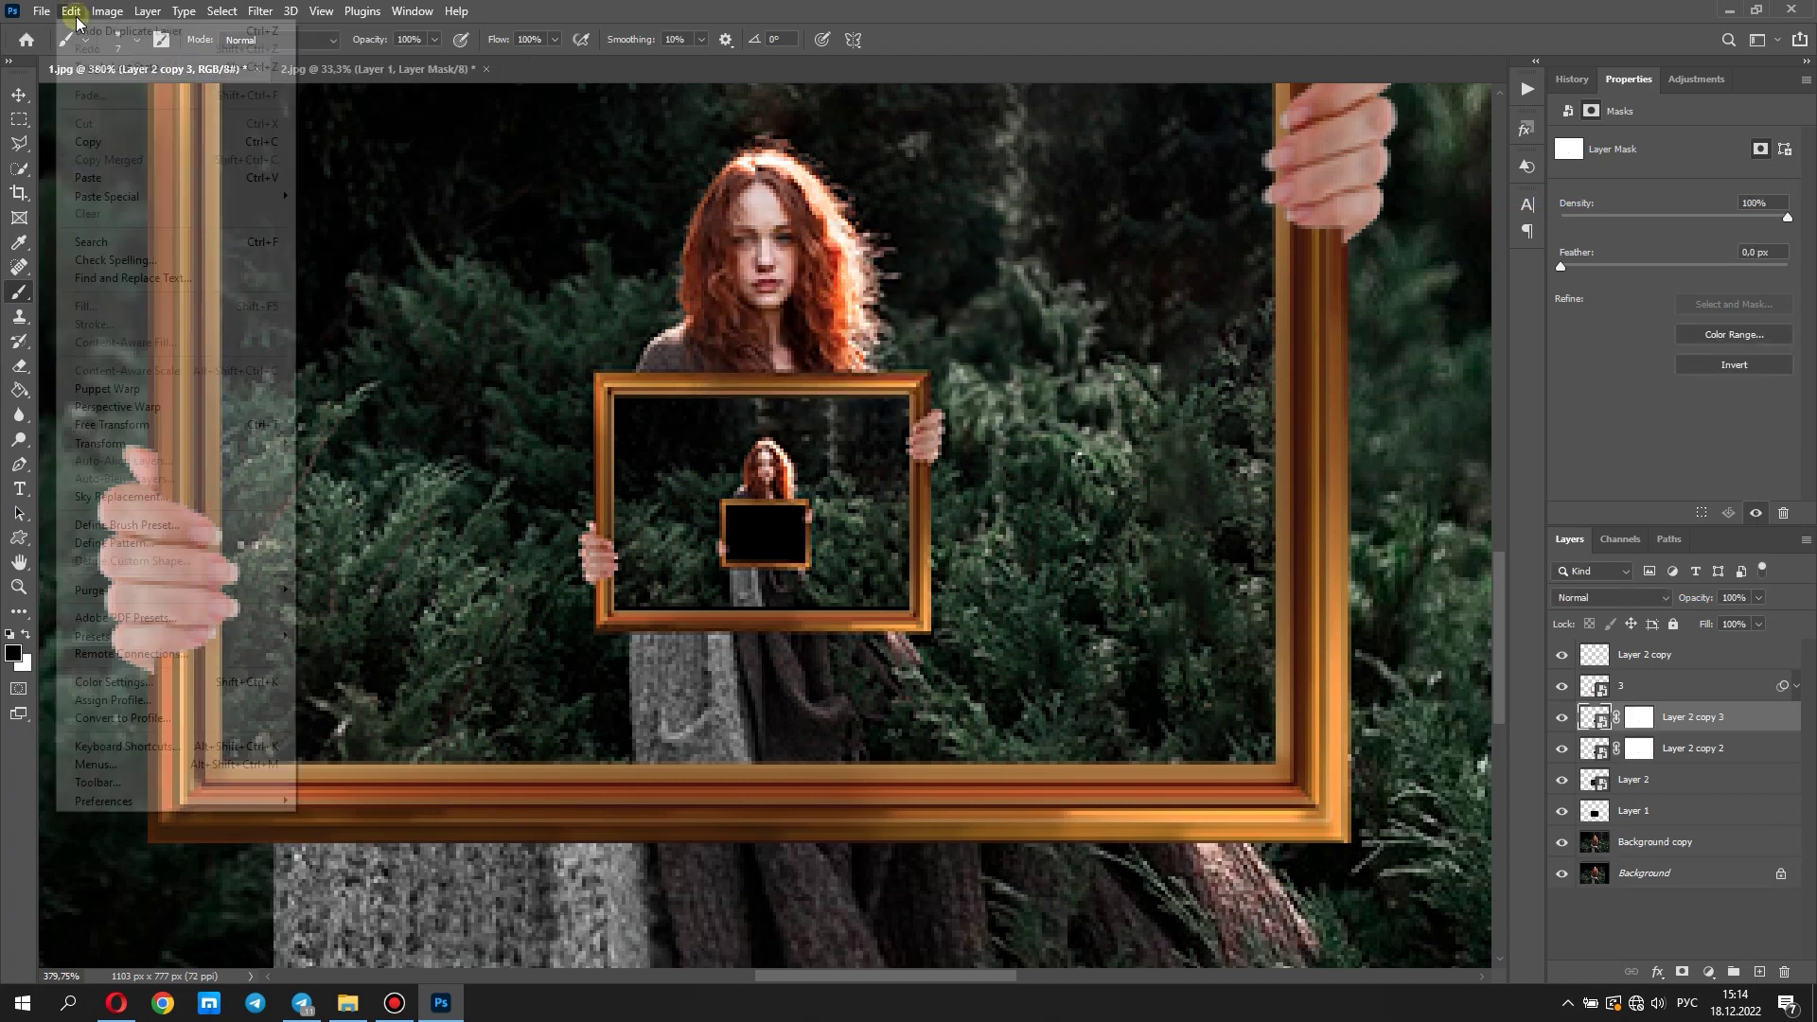
left_click(112, 425)
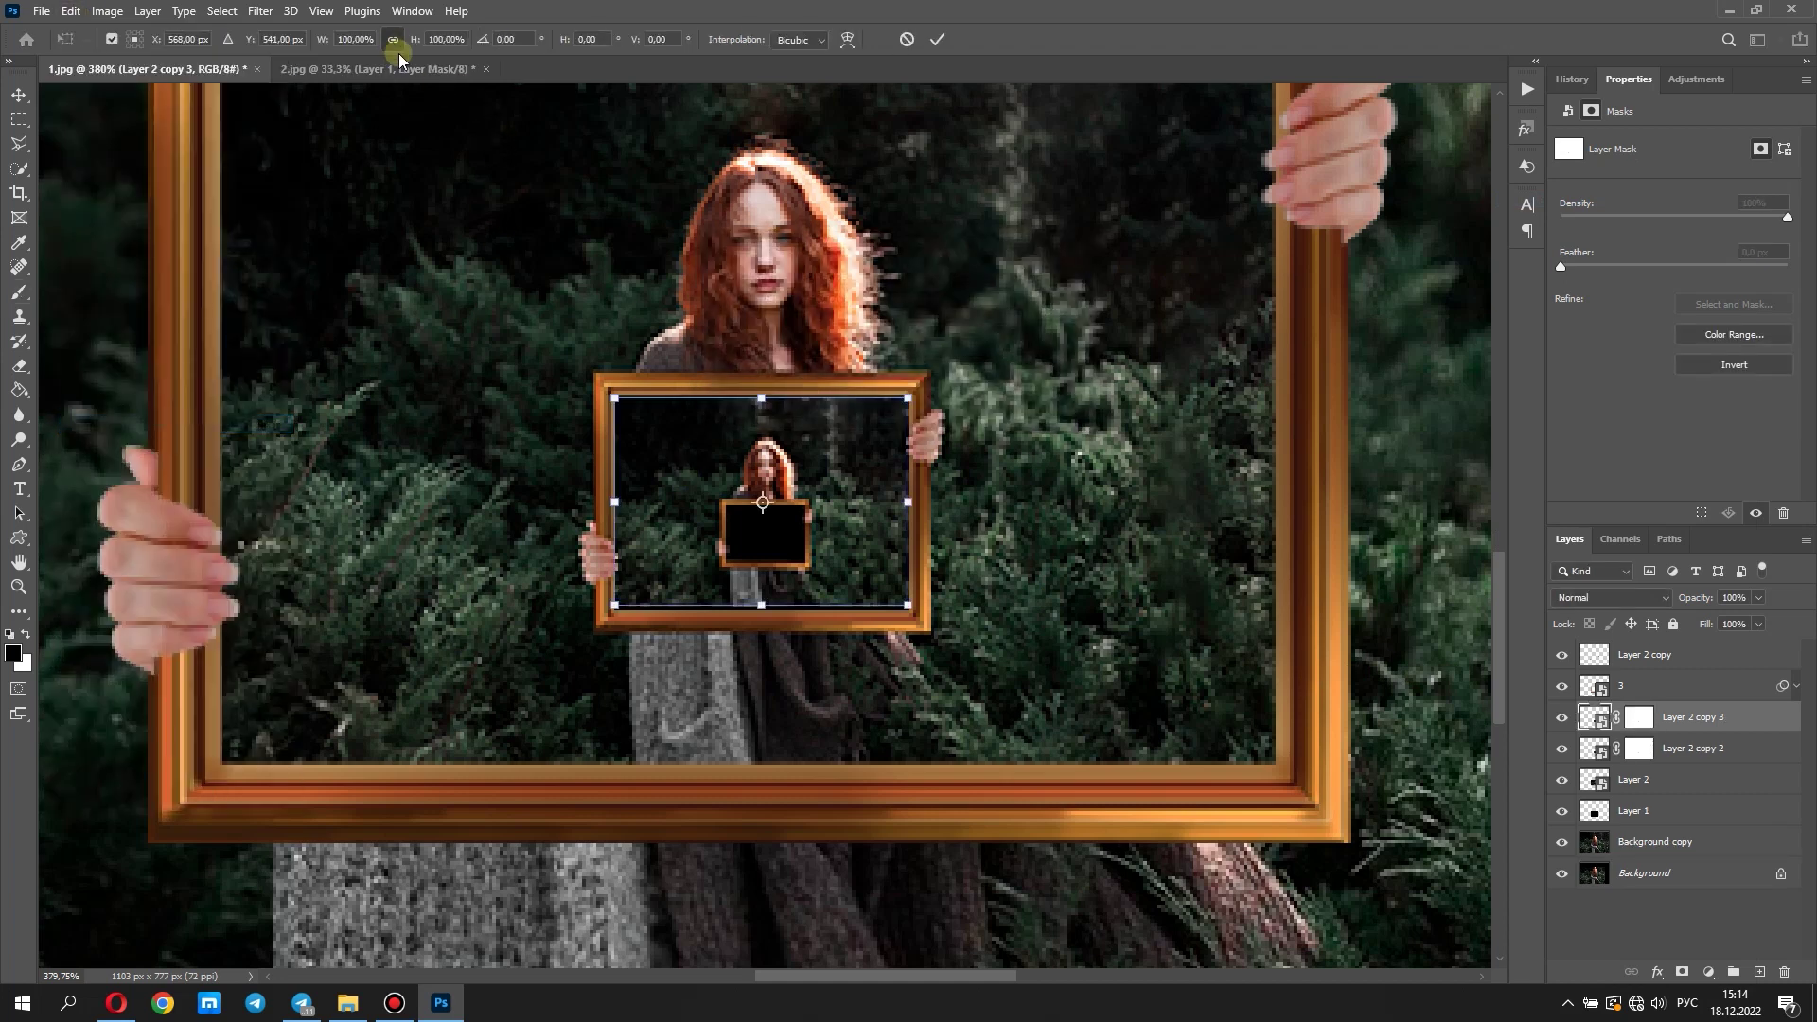
left_click_drag(905, 397, 811, 485)
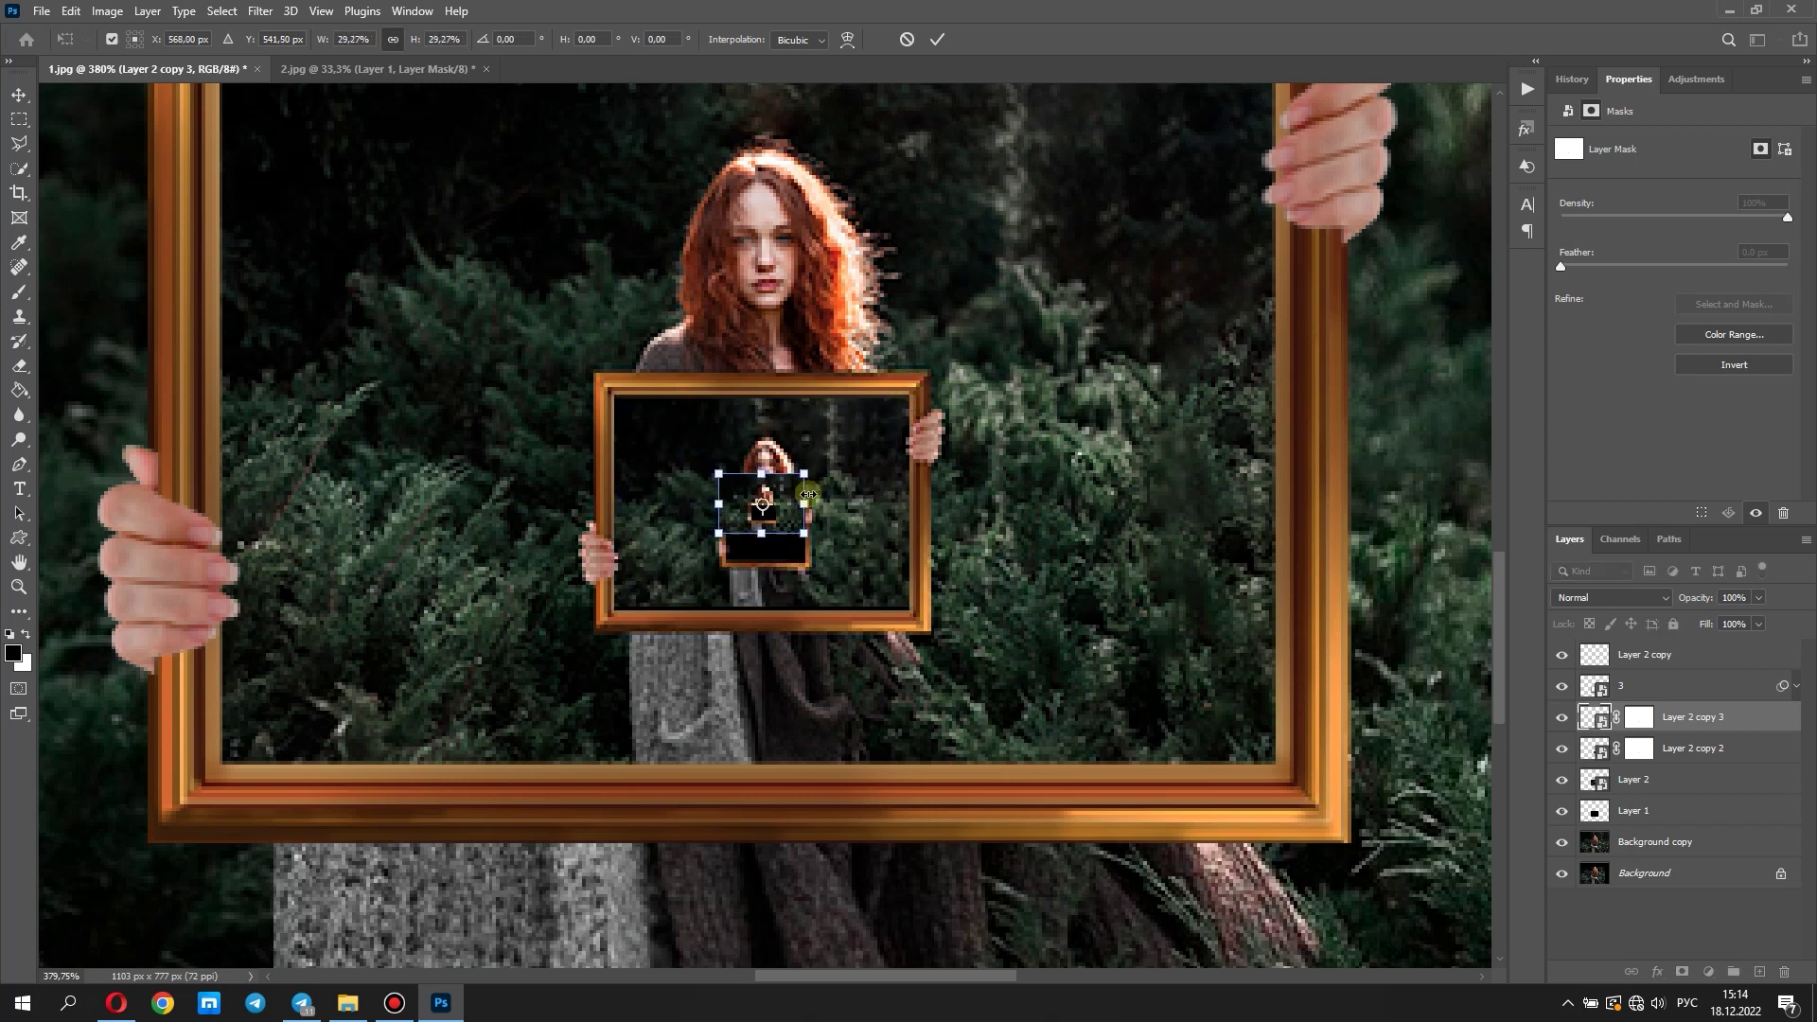
left_click_drag(789, 524, 797, 553)
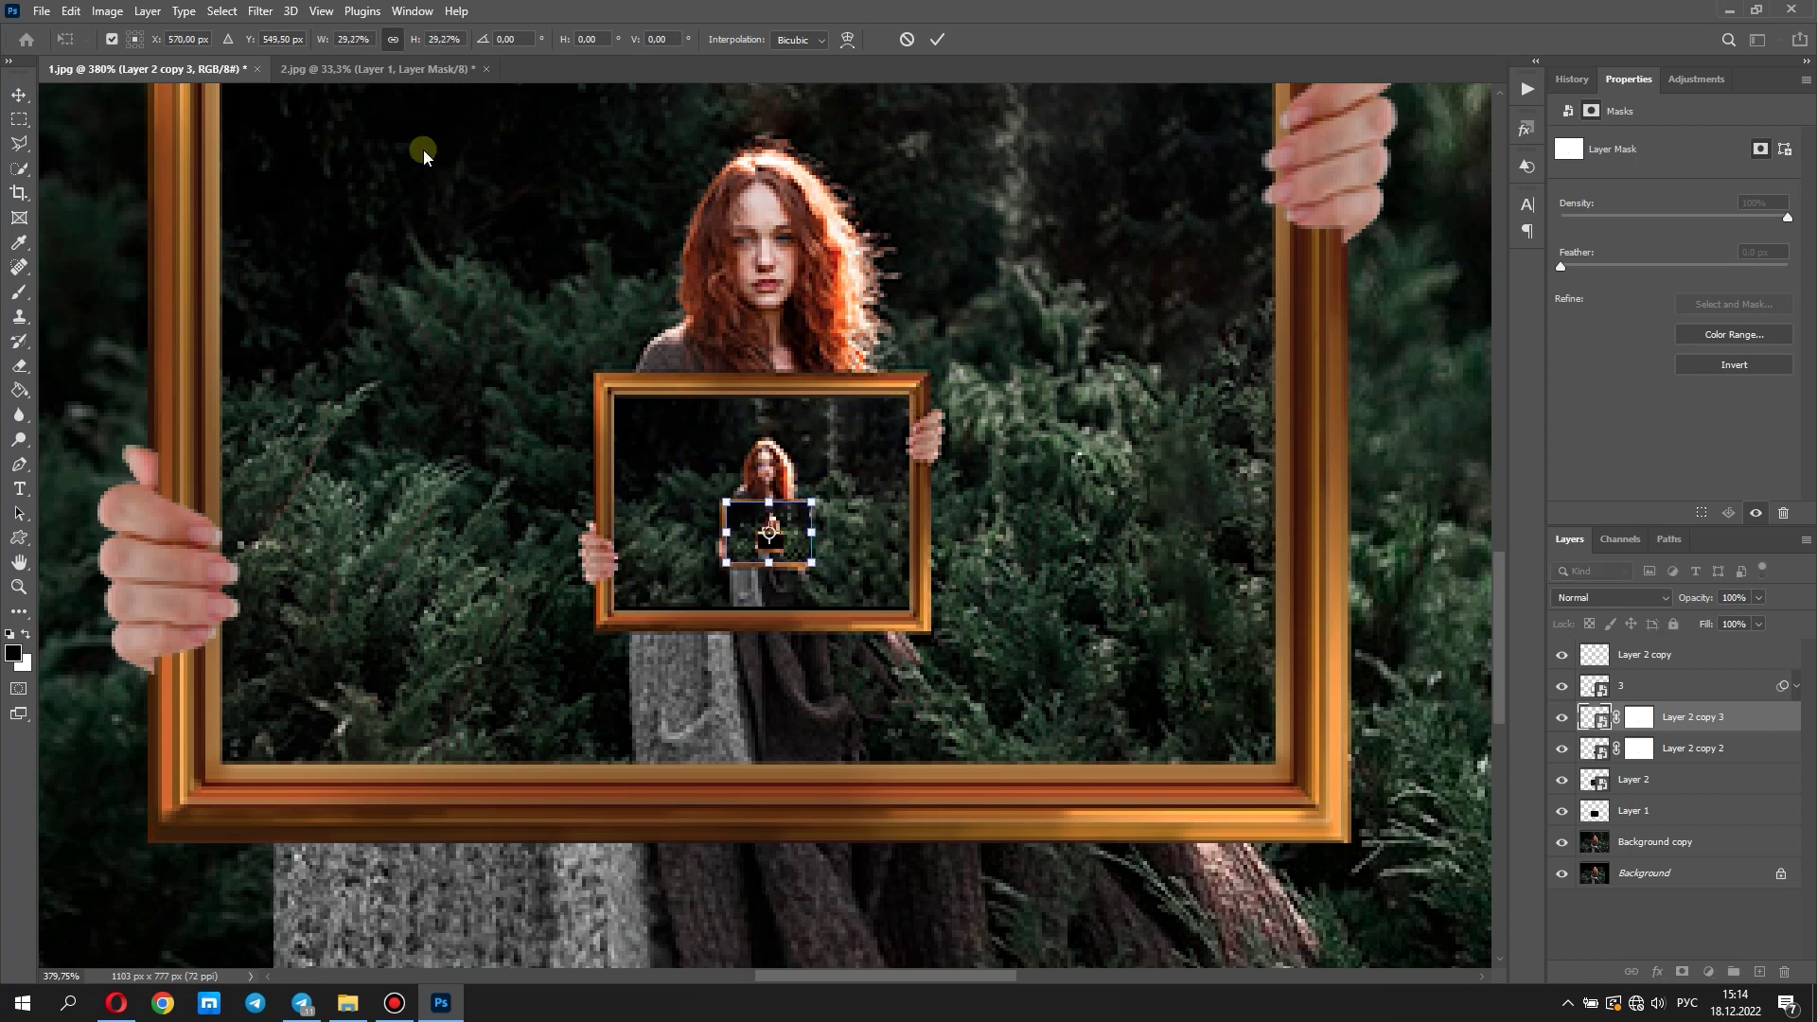
Fine-tune Layer 2 copy 3 to about 26% with arrow-key nudges and commit the transform
scroll(796, 552, "up", 4)
scroll(790, 579, "up", 1)
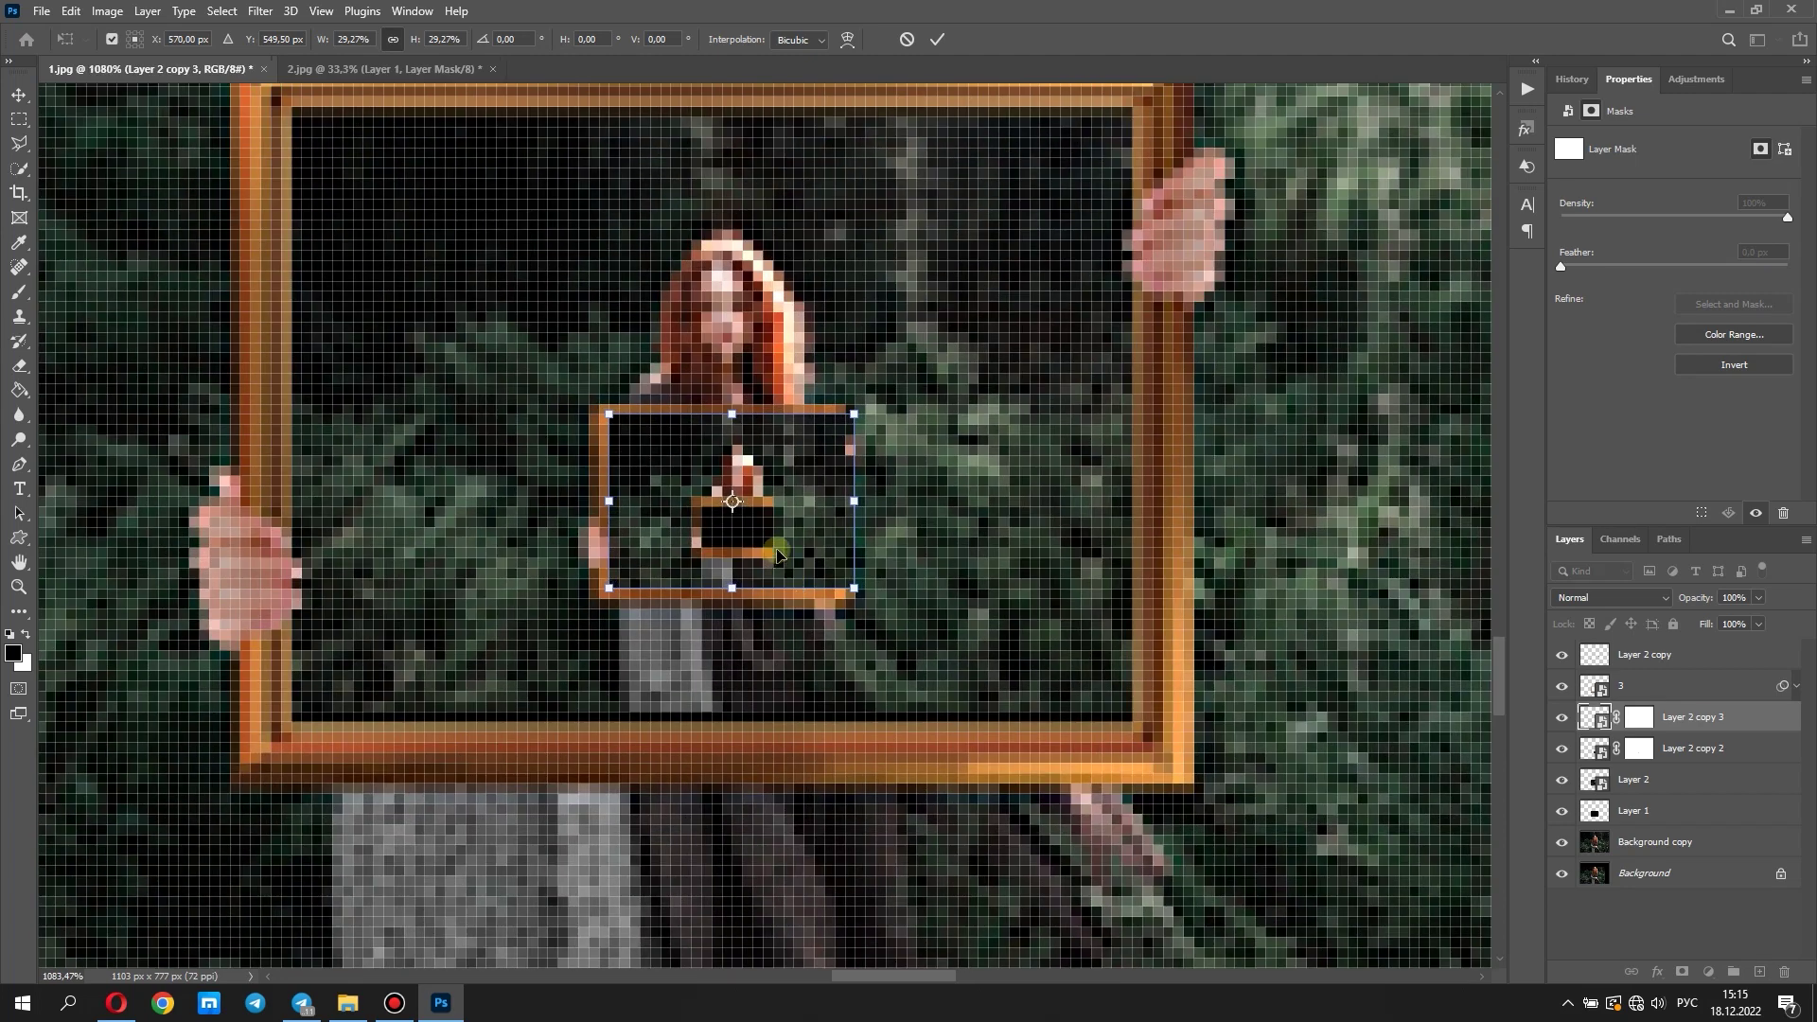
left_click_drag(853, 412, 844, 424)
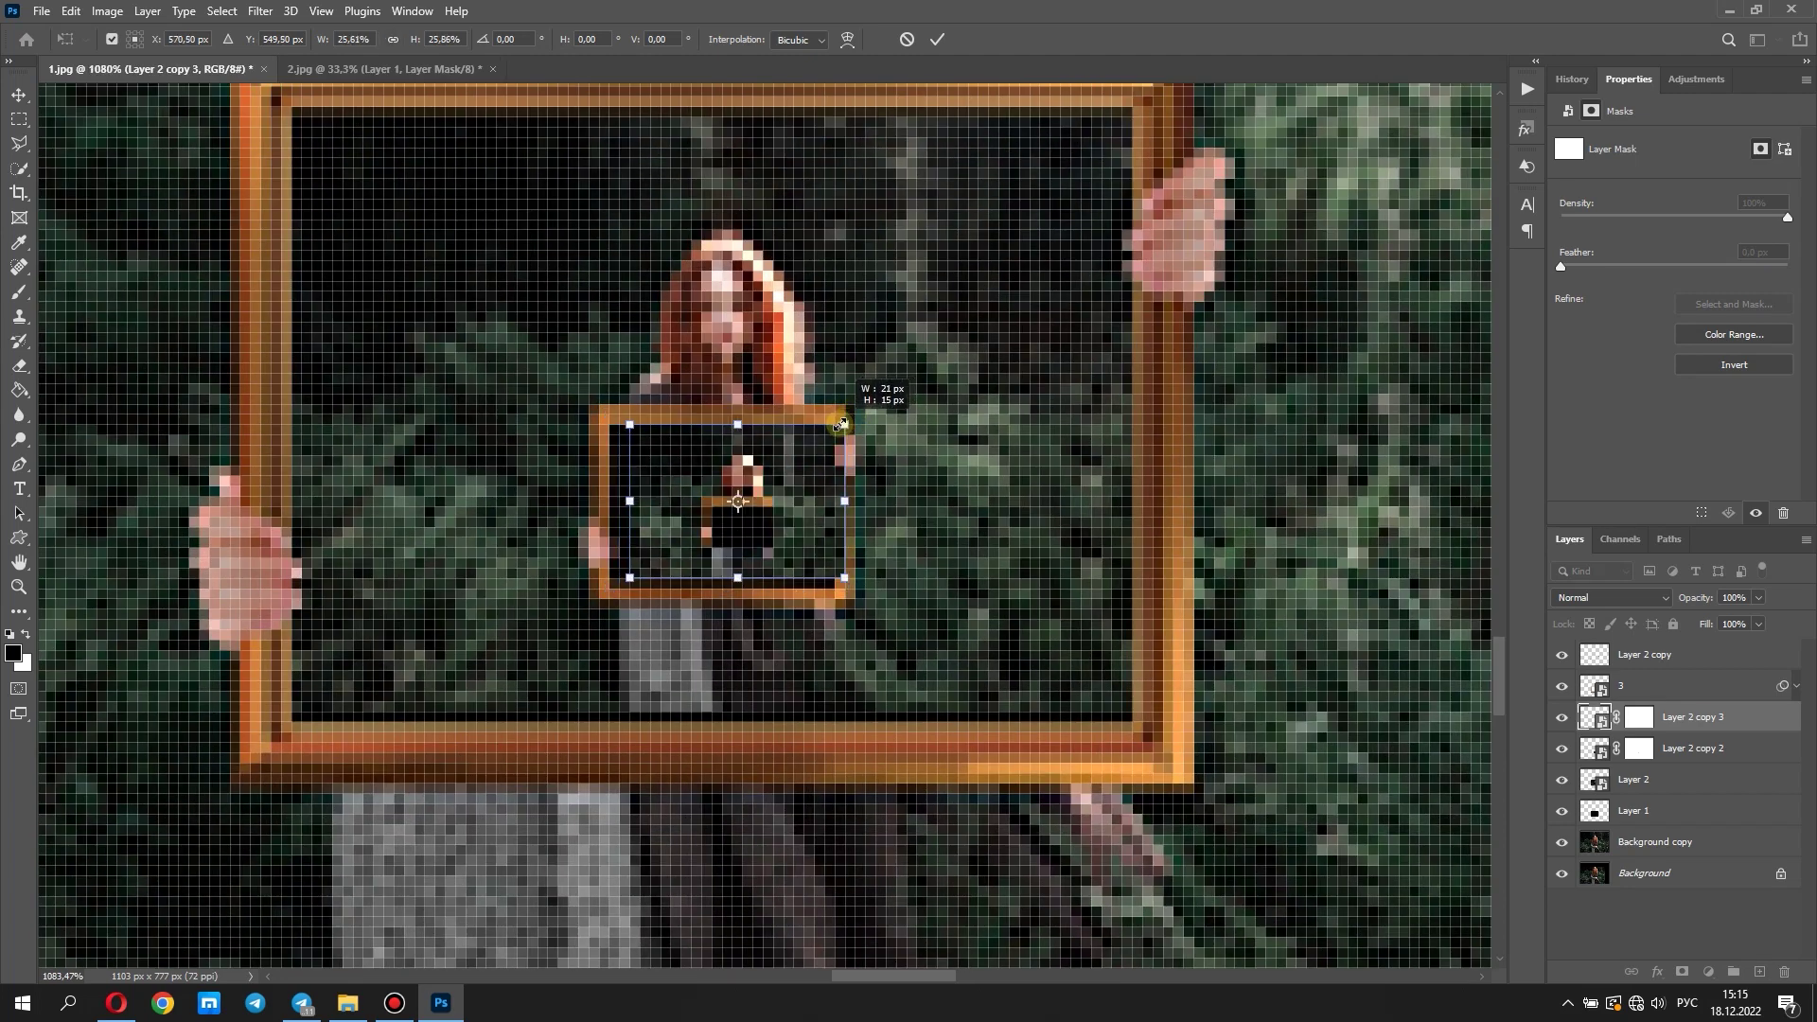
key("Left")
key("Left")
key("Down")
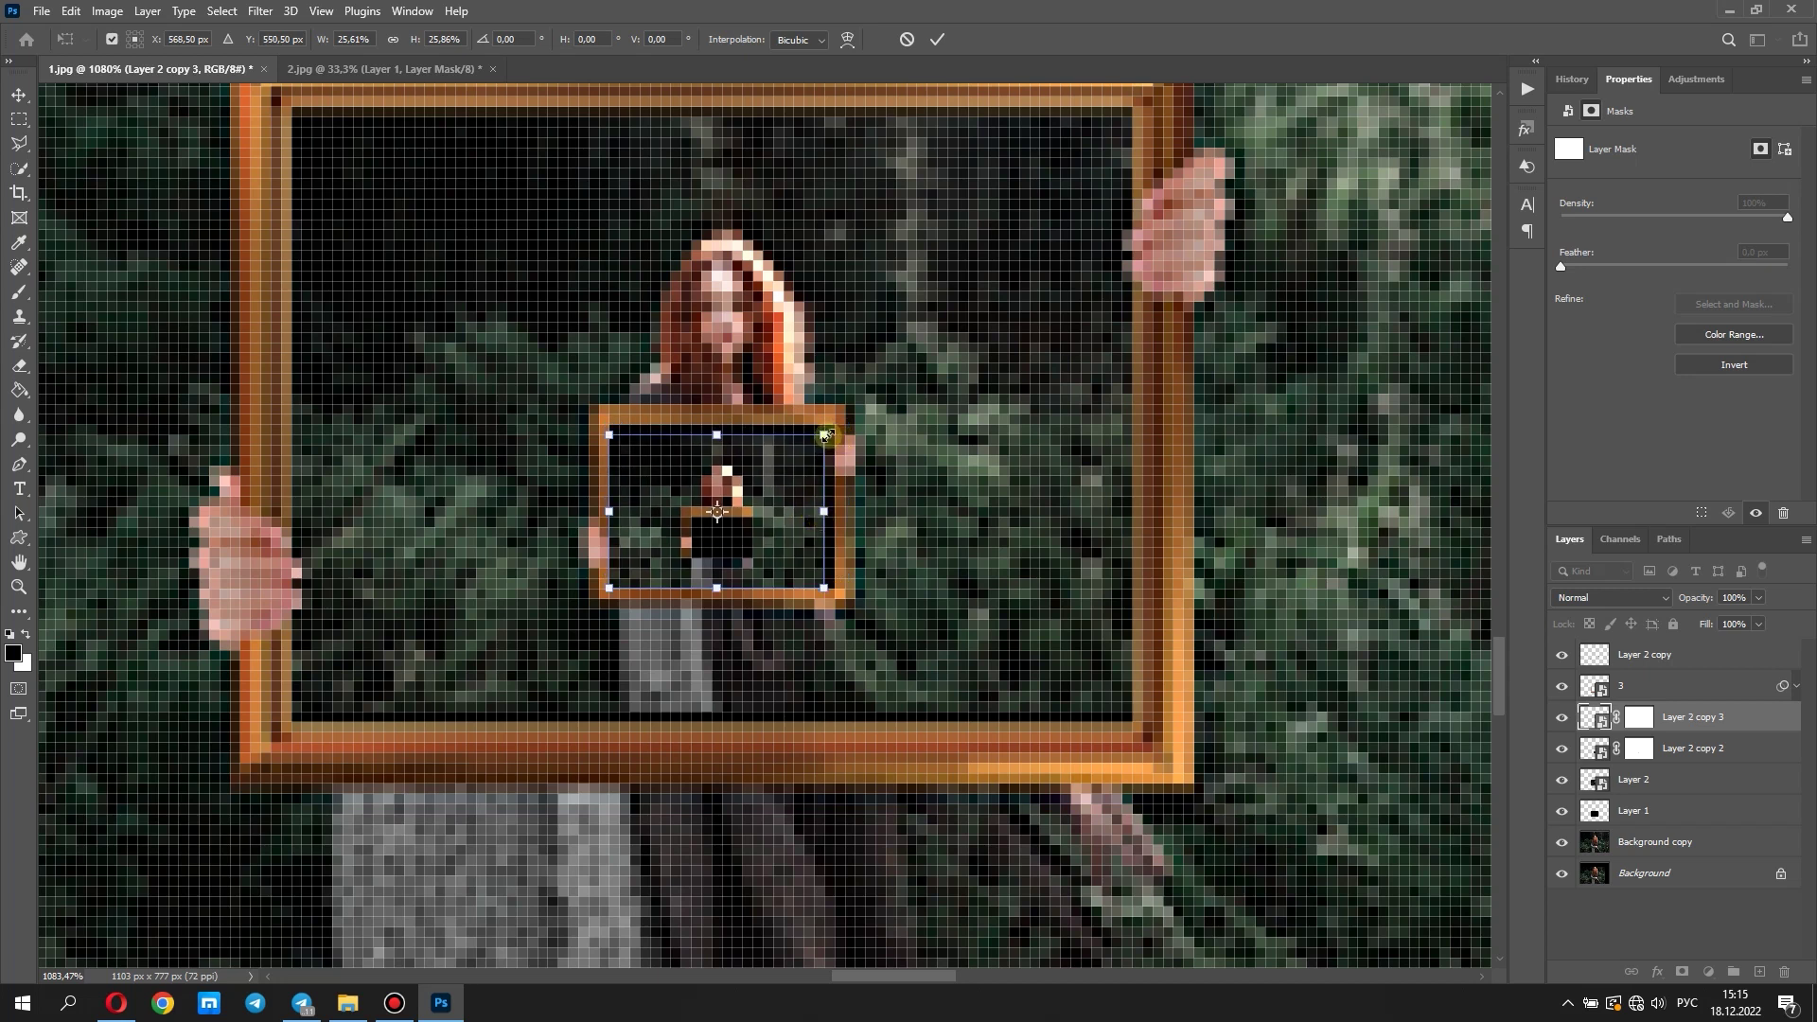
left_click_drag(836, 432, 841, 426)
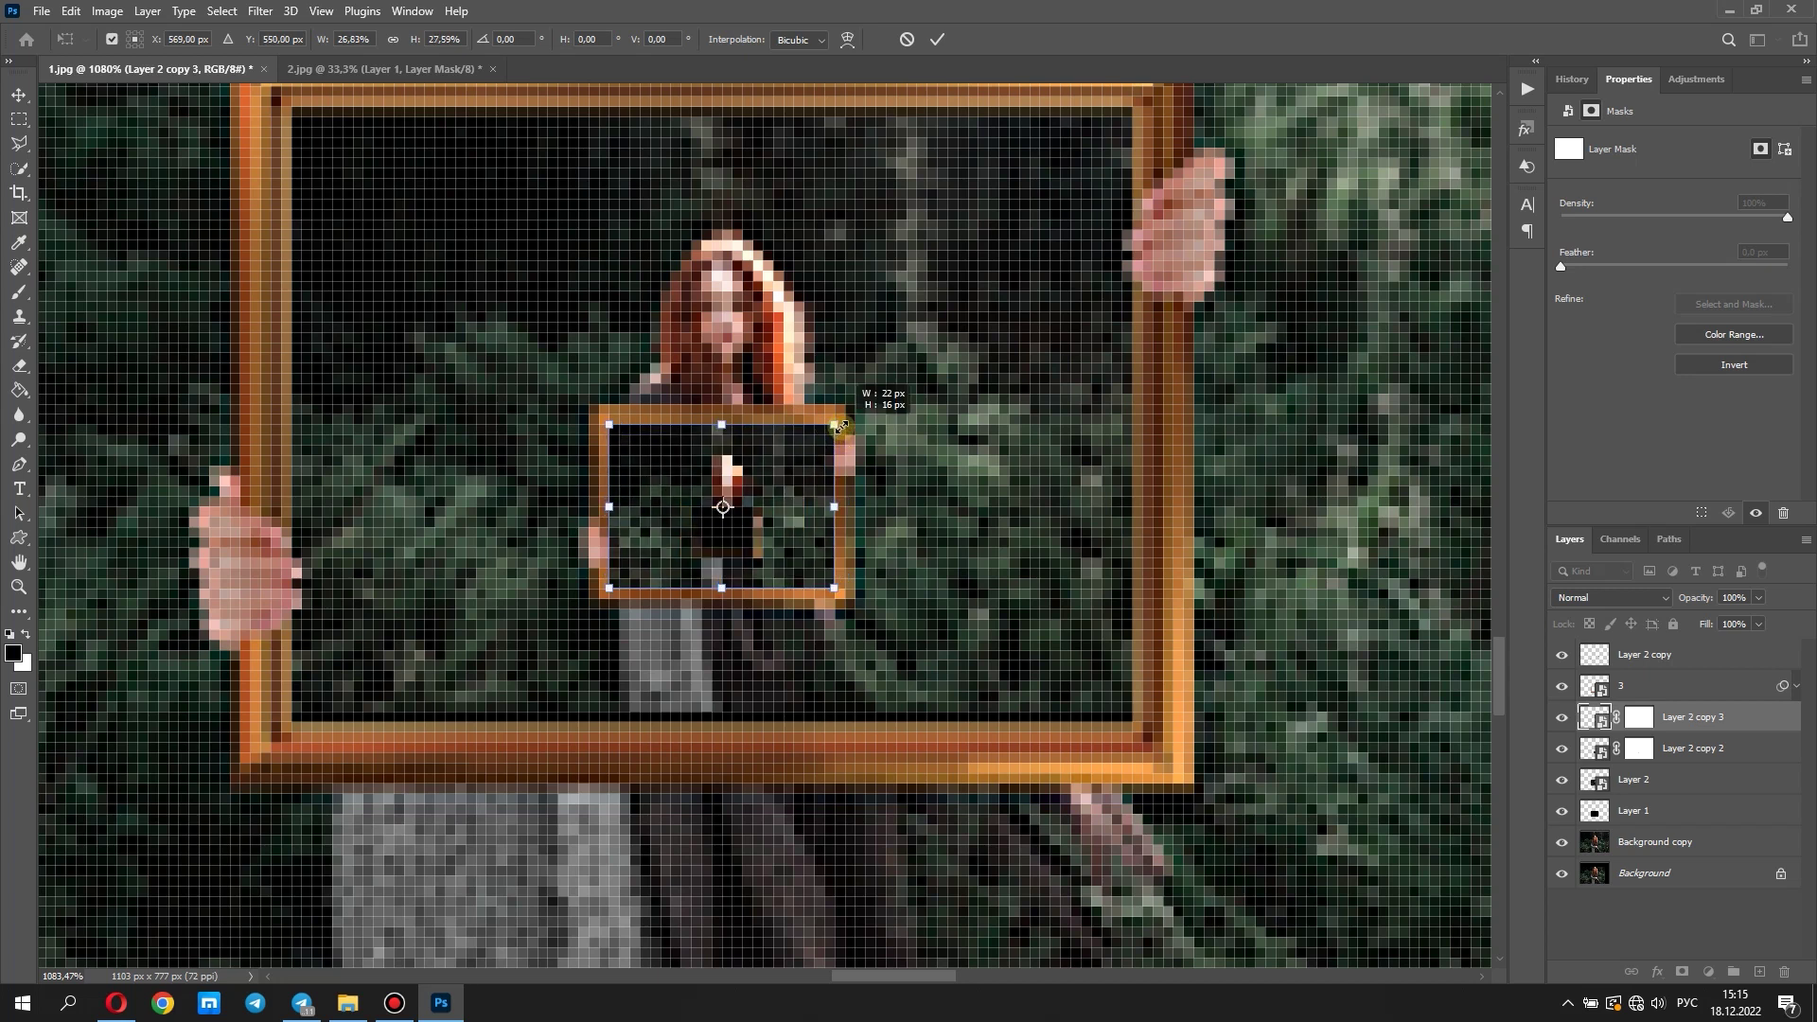
left_click(937, 38)
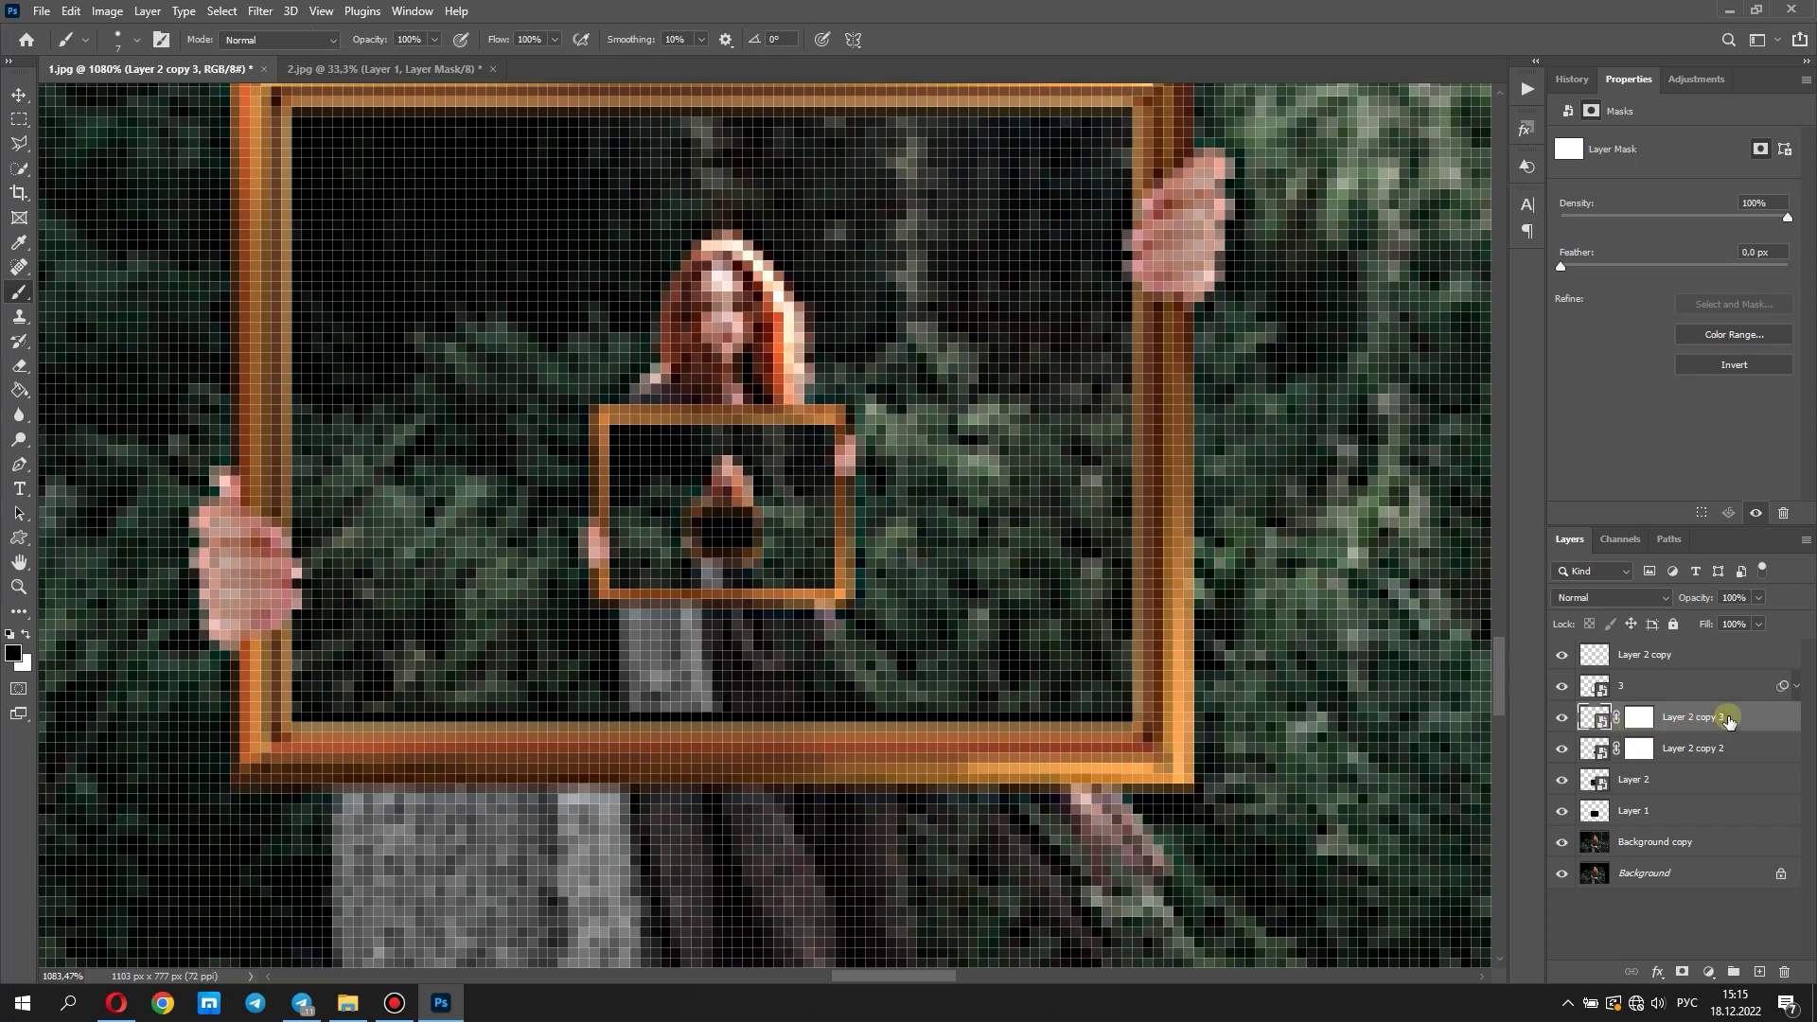
right_click(1728, 721)
Duplicate as Layer 2 copy 4, shrink it proportionally to about a quarter into the tiniest frame, and view the whole image
left_click(1603, 208)
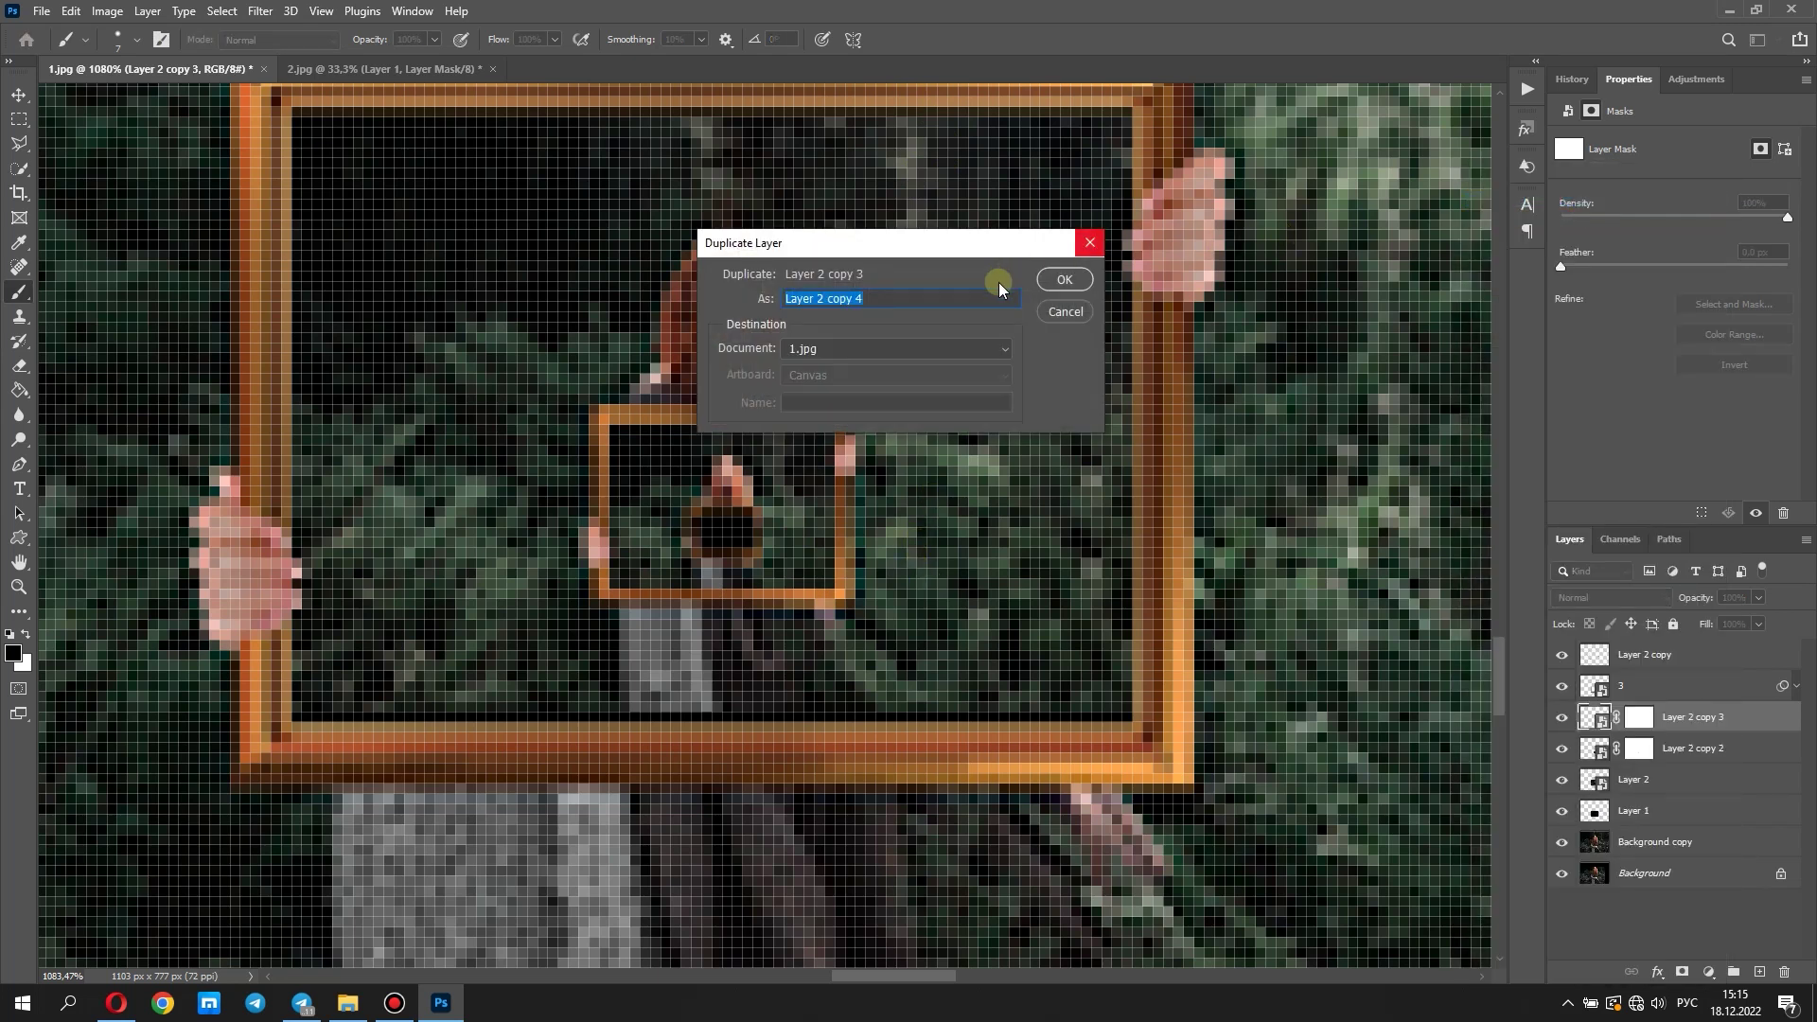
left_click(1059, 279)
left_click(71, 10)
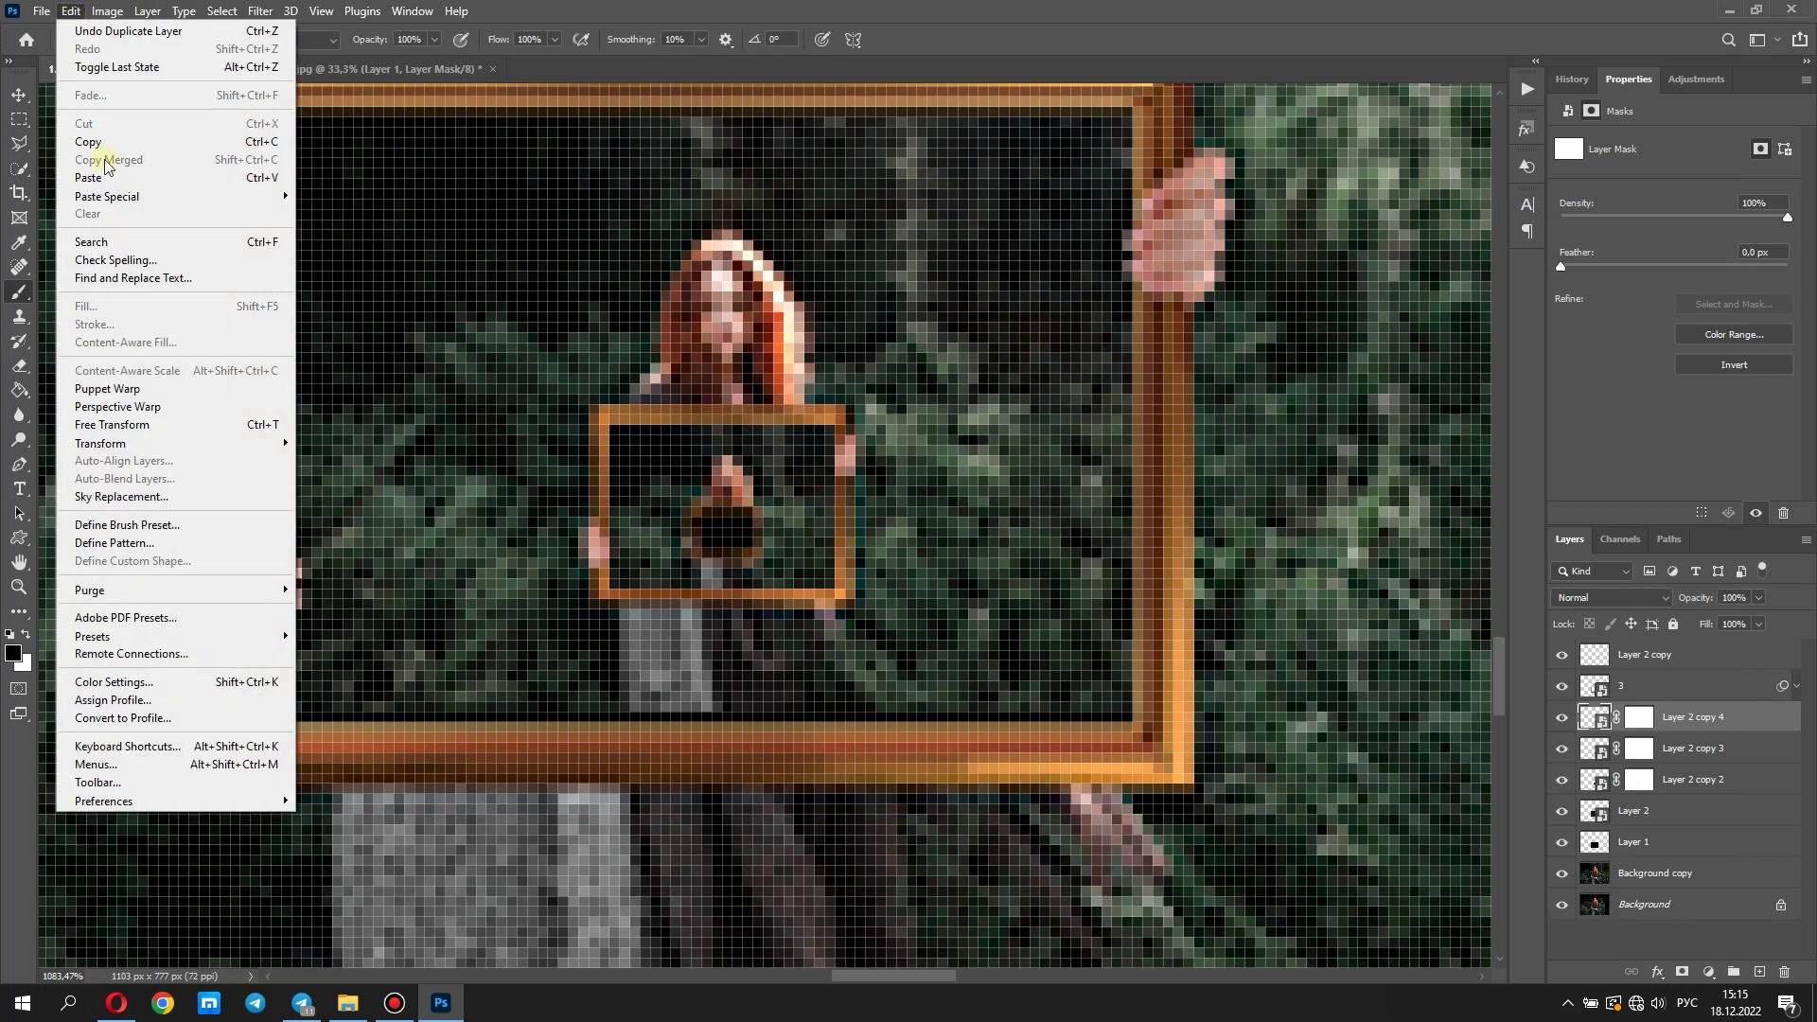
left_click(133, 425)
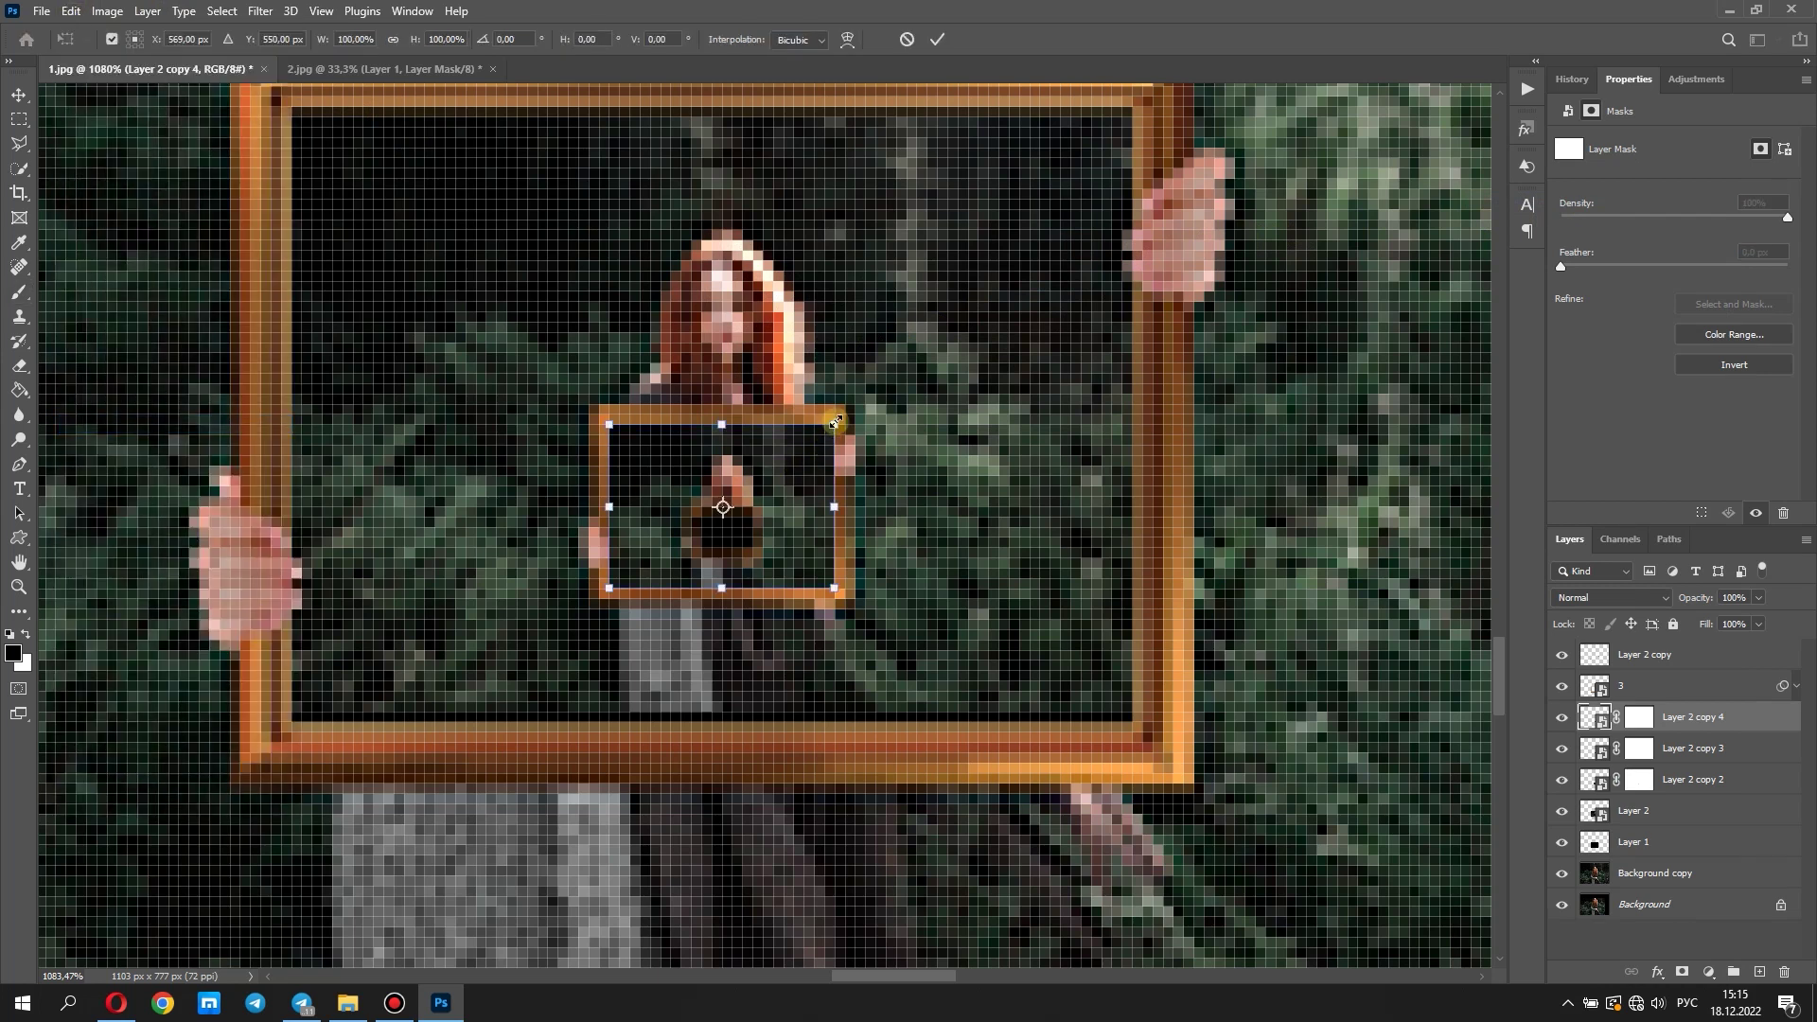
left_click(393, 40)
left_click_drag(836, 423, 762, 535)
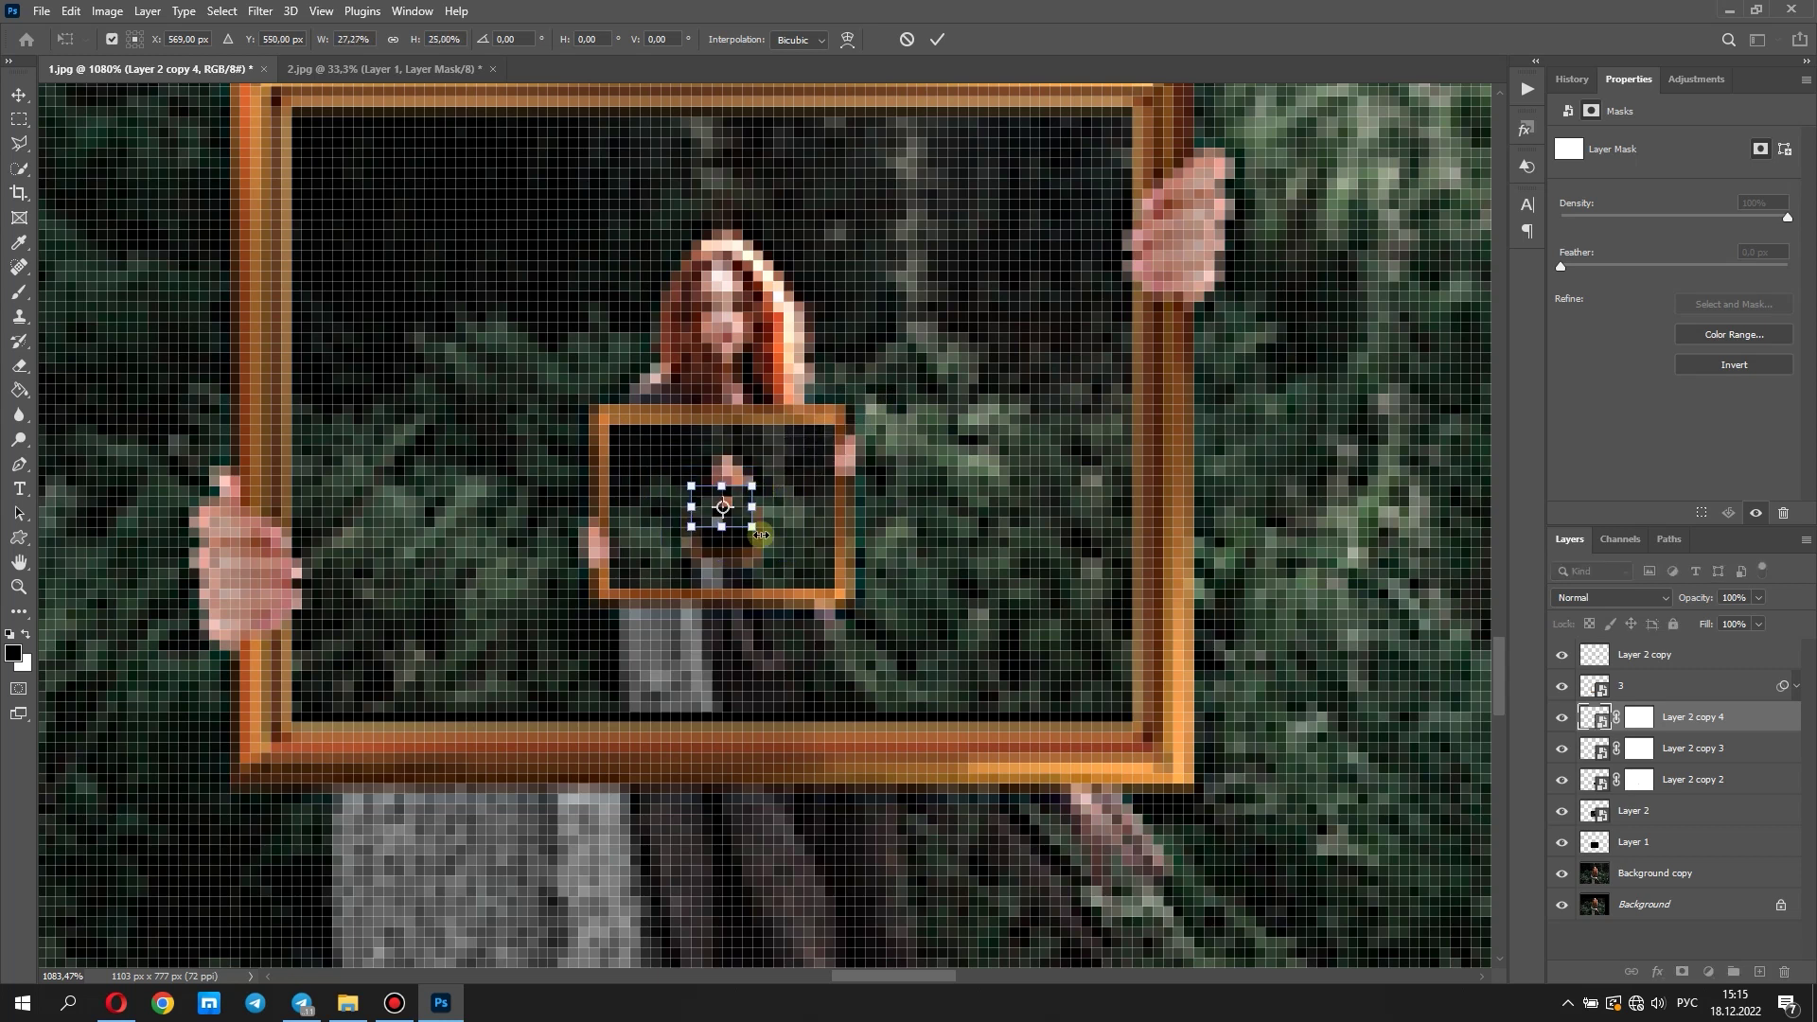
key("Down")
key("Down")
key("Down")
key("Right")
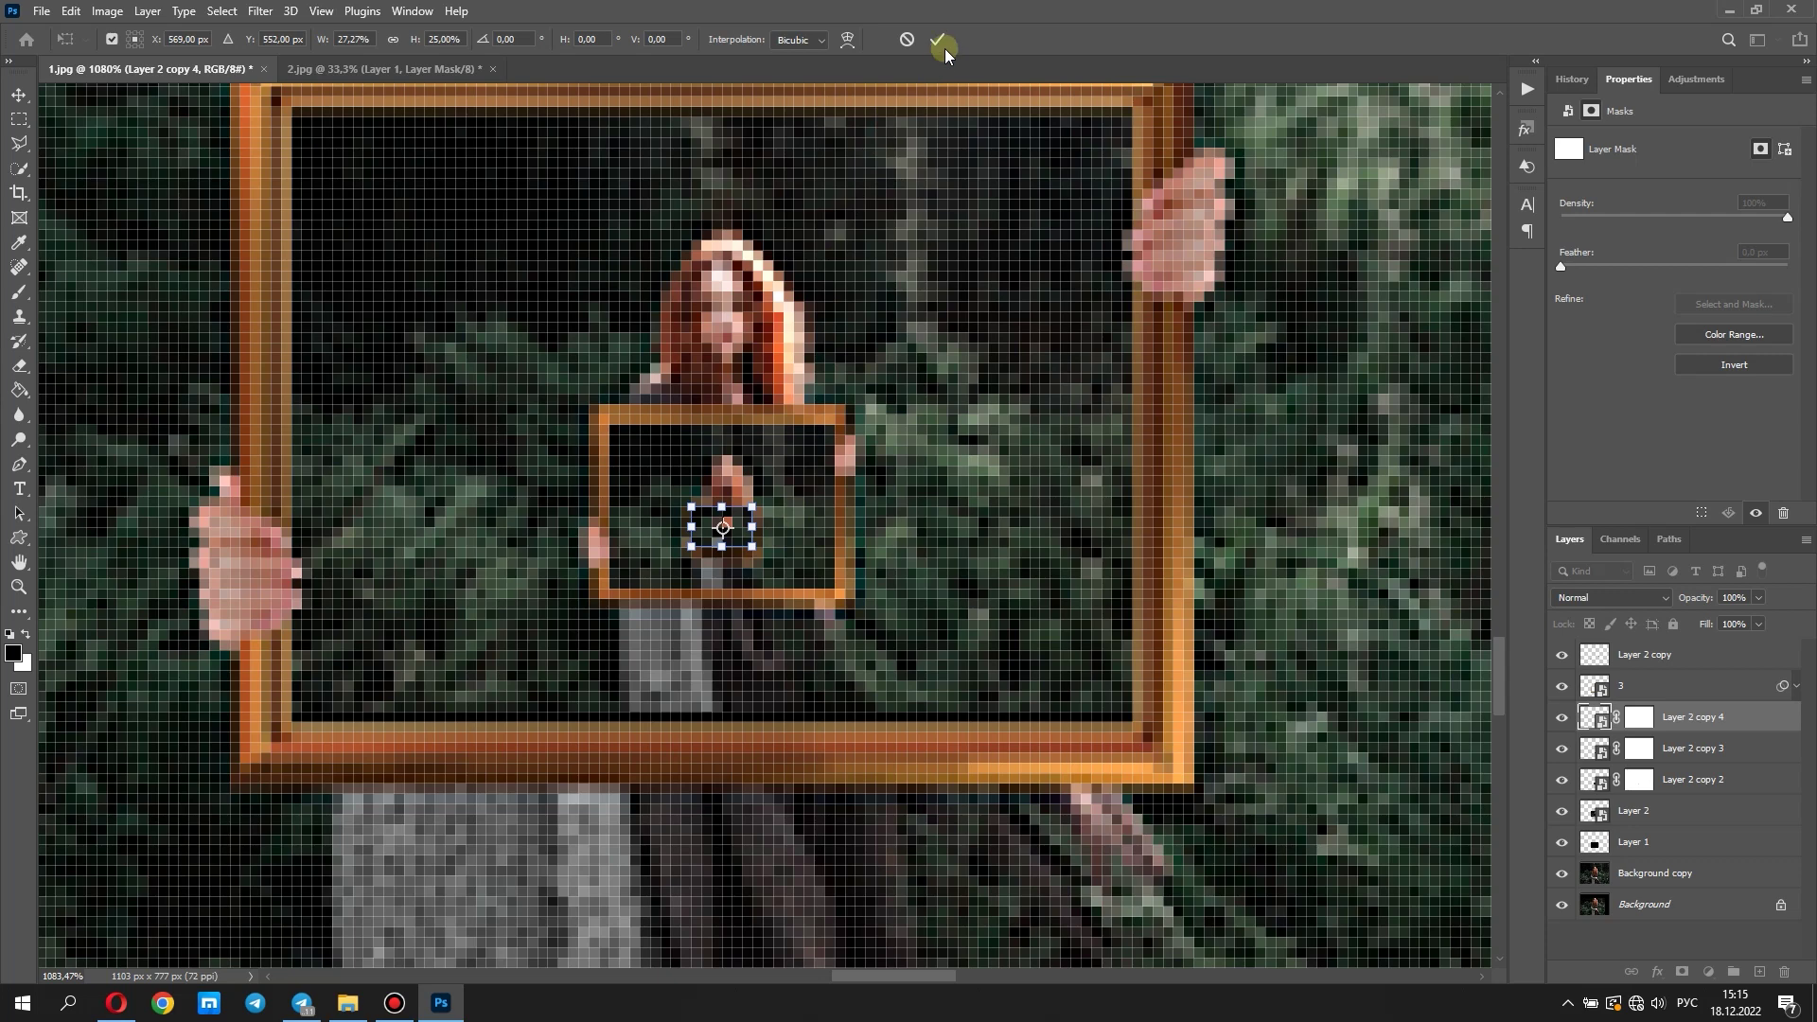
left_click(936, 38)
key("ctrl+1")
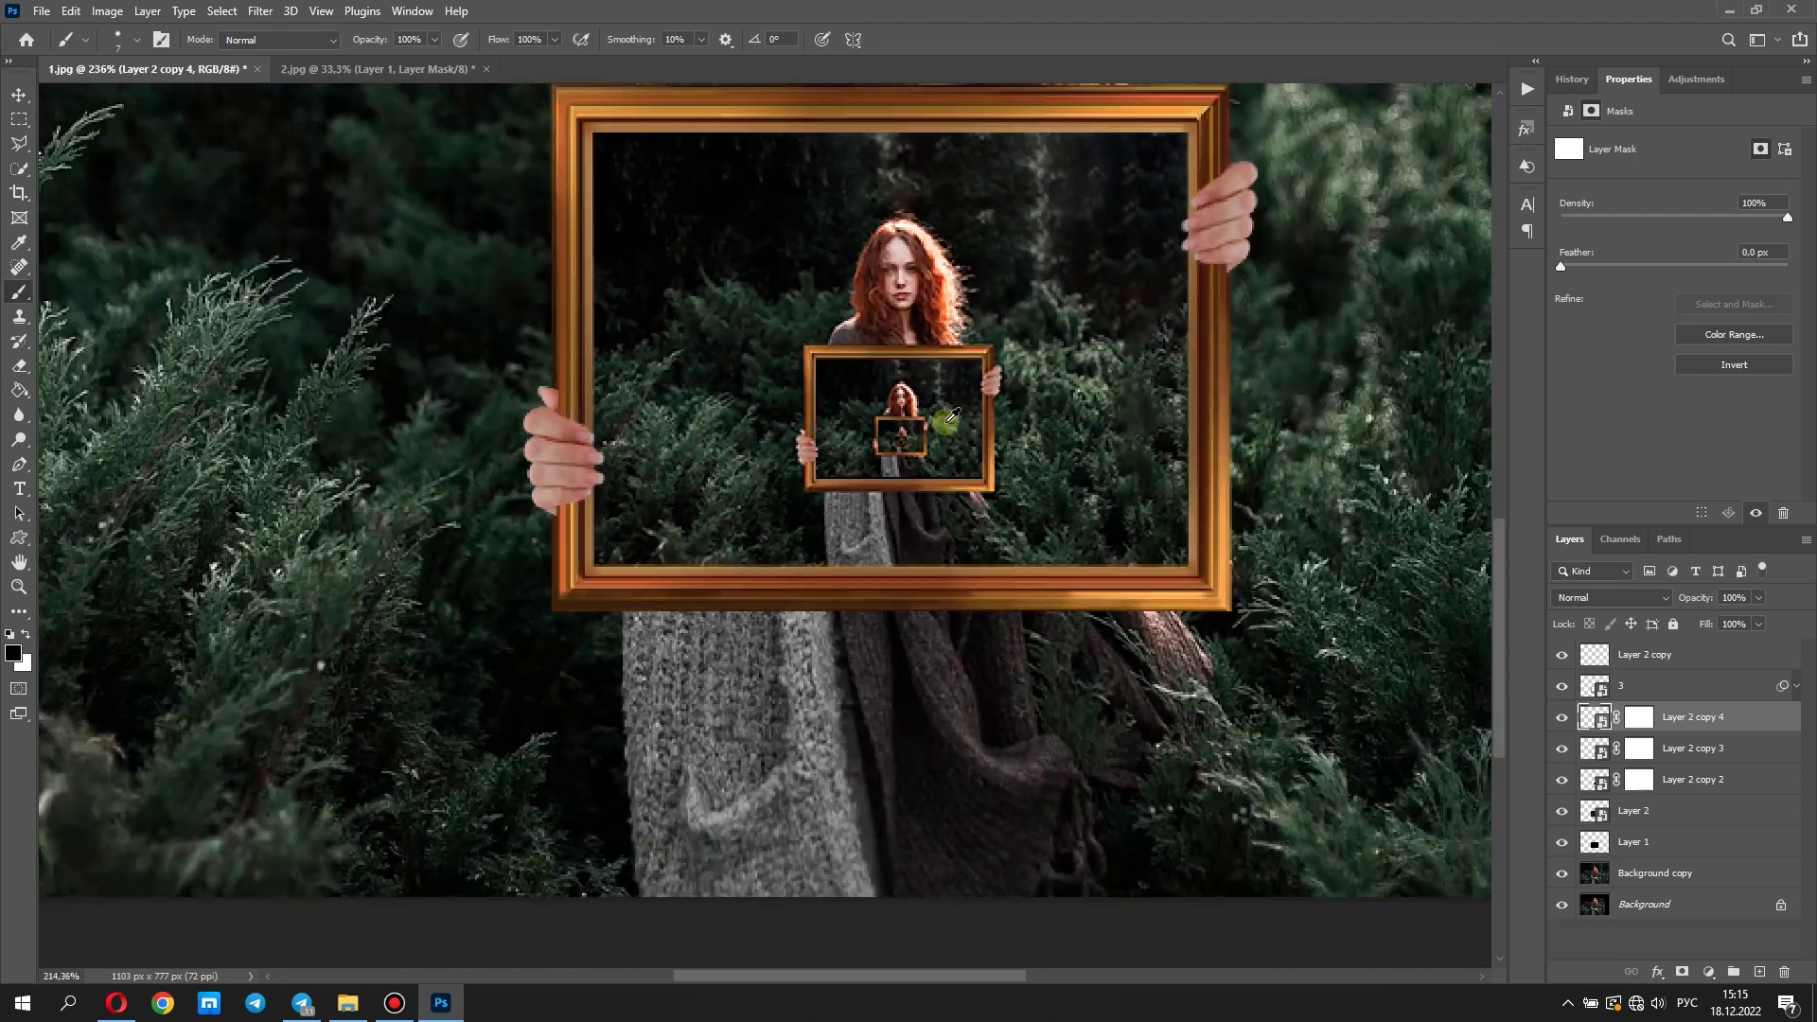
Group the layers from Layer 2 copy down to Background copy into Group 1
scroll(1053, 466, "down", 2)
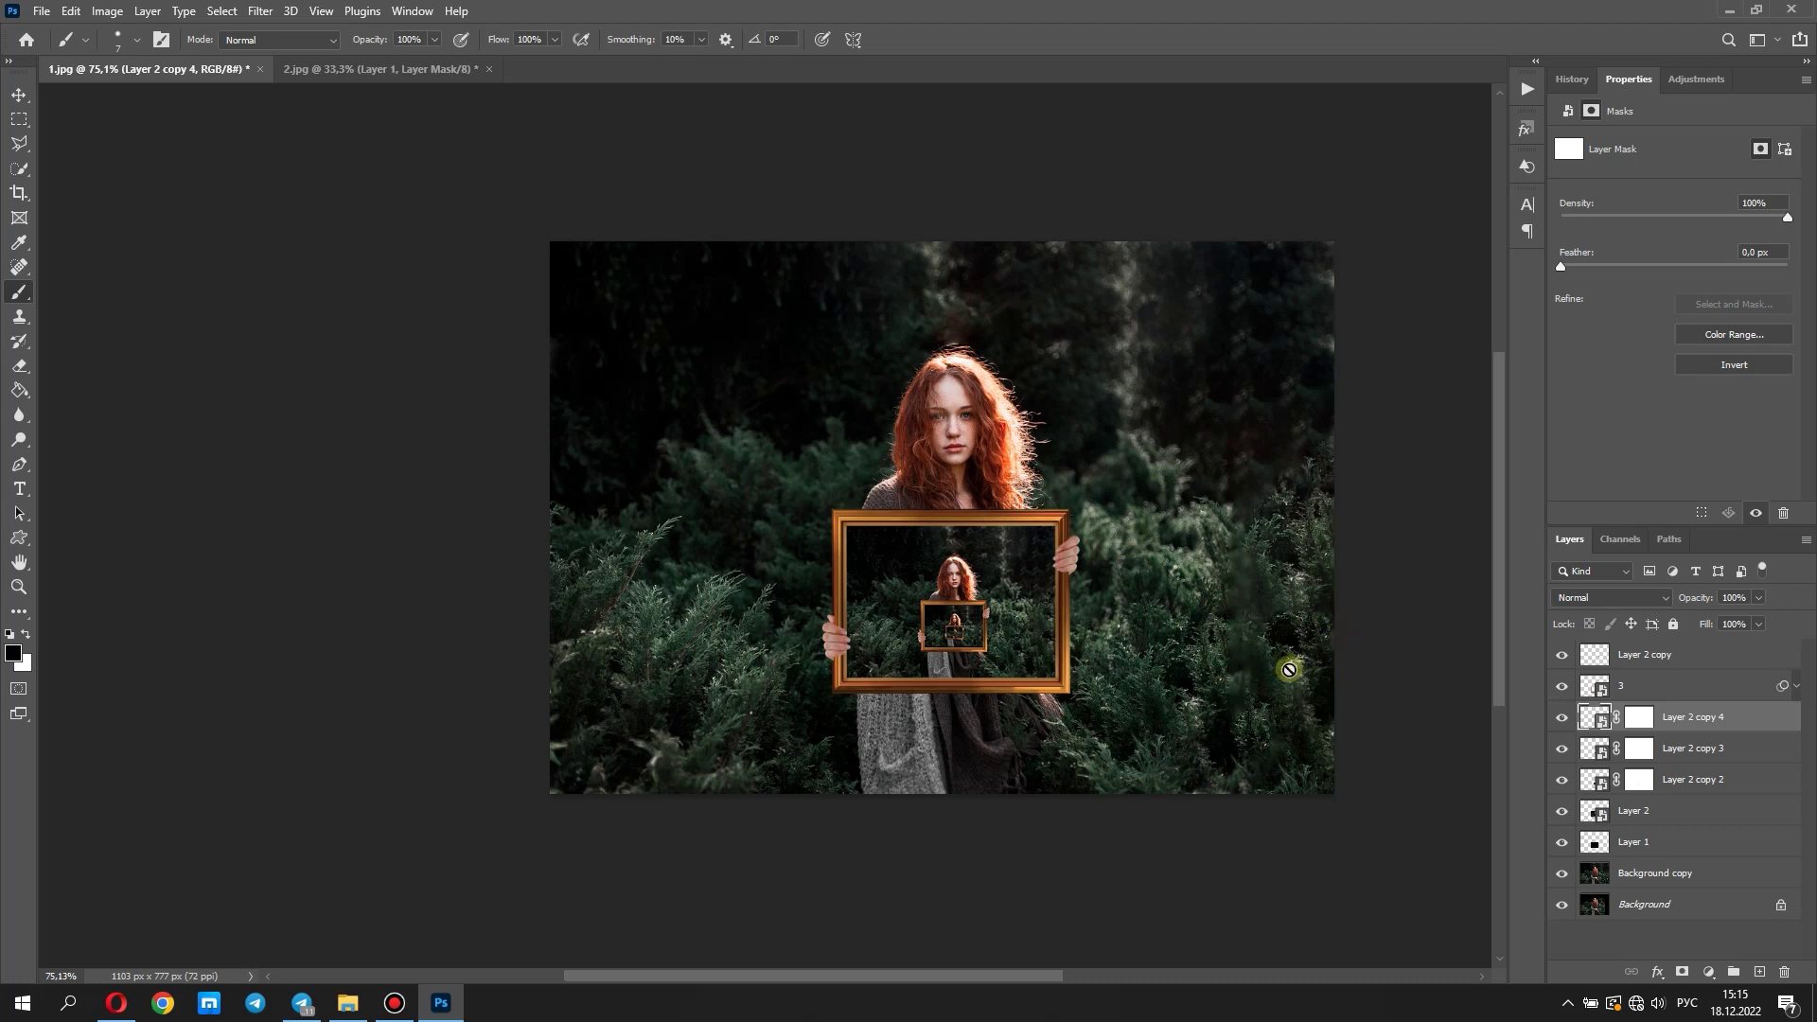
left_click(1721, 658)
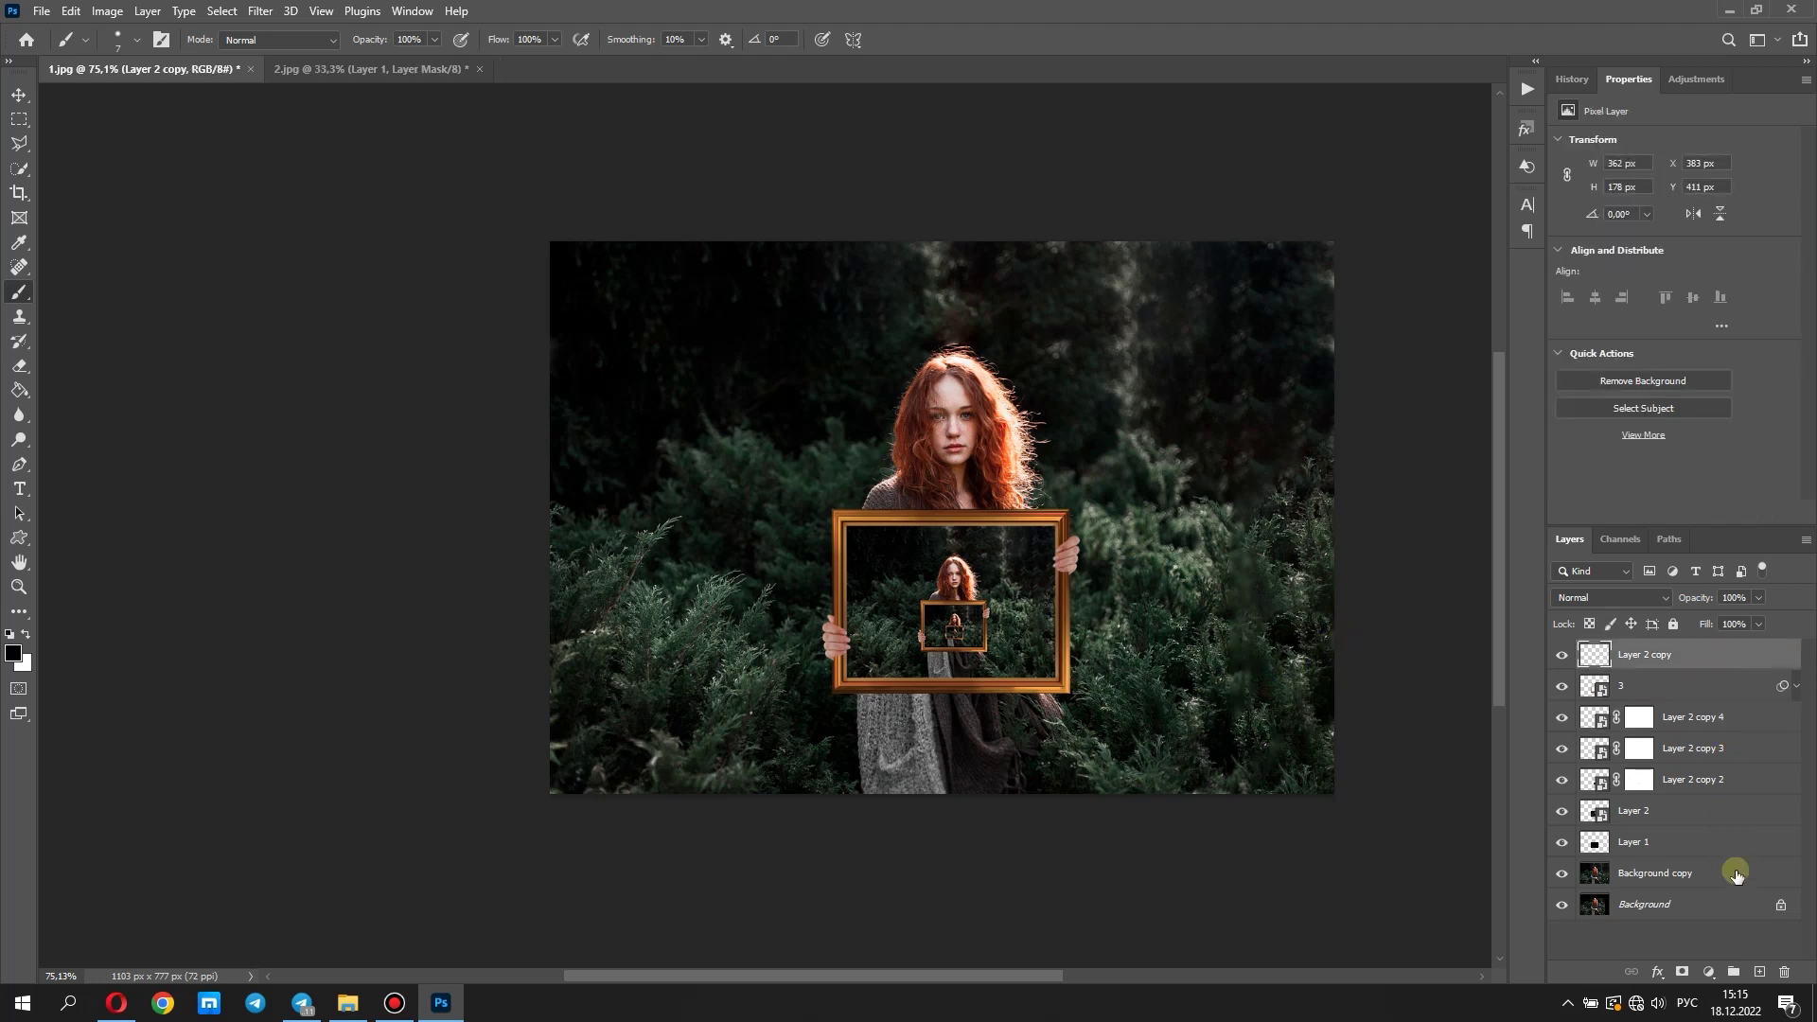
left_click(1736, 875, "shift")
left_click(1732, 970)
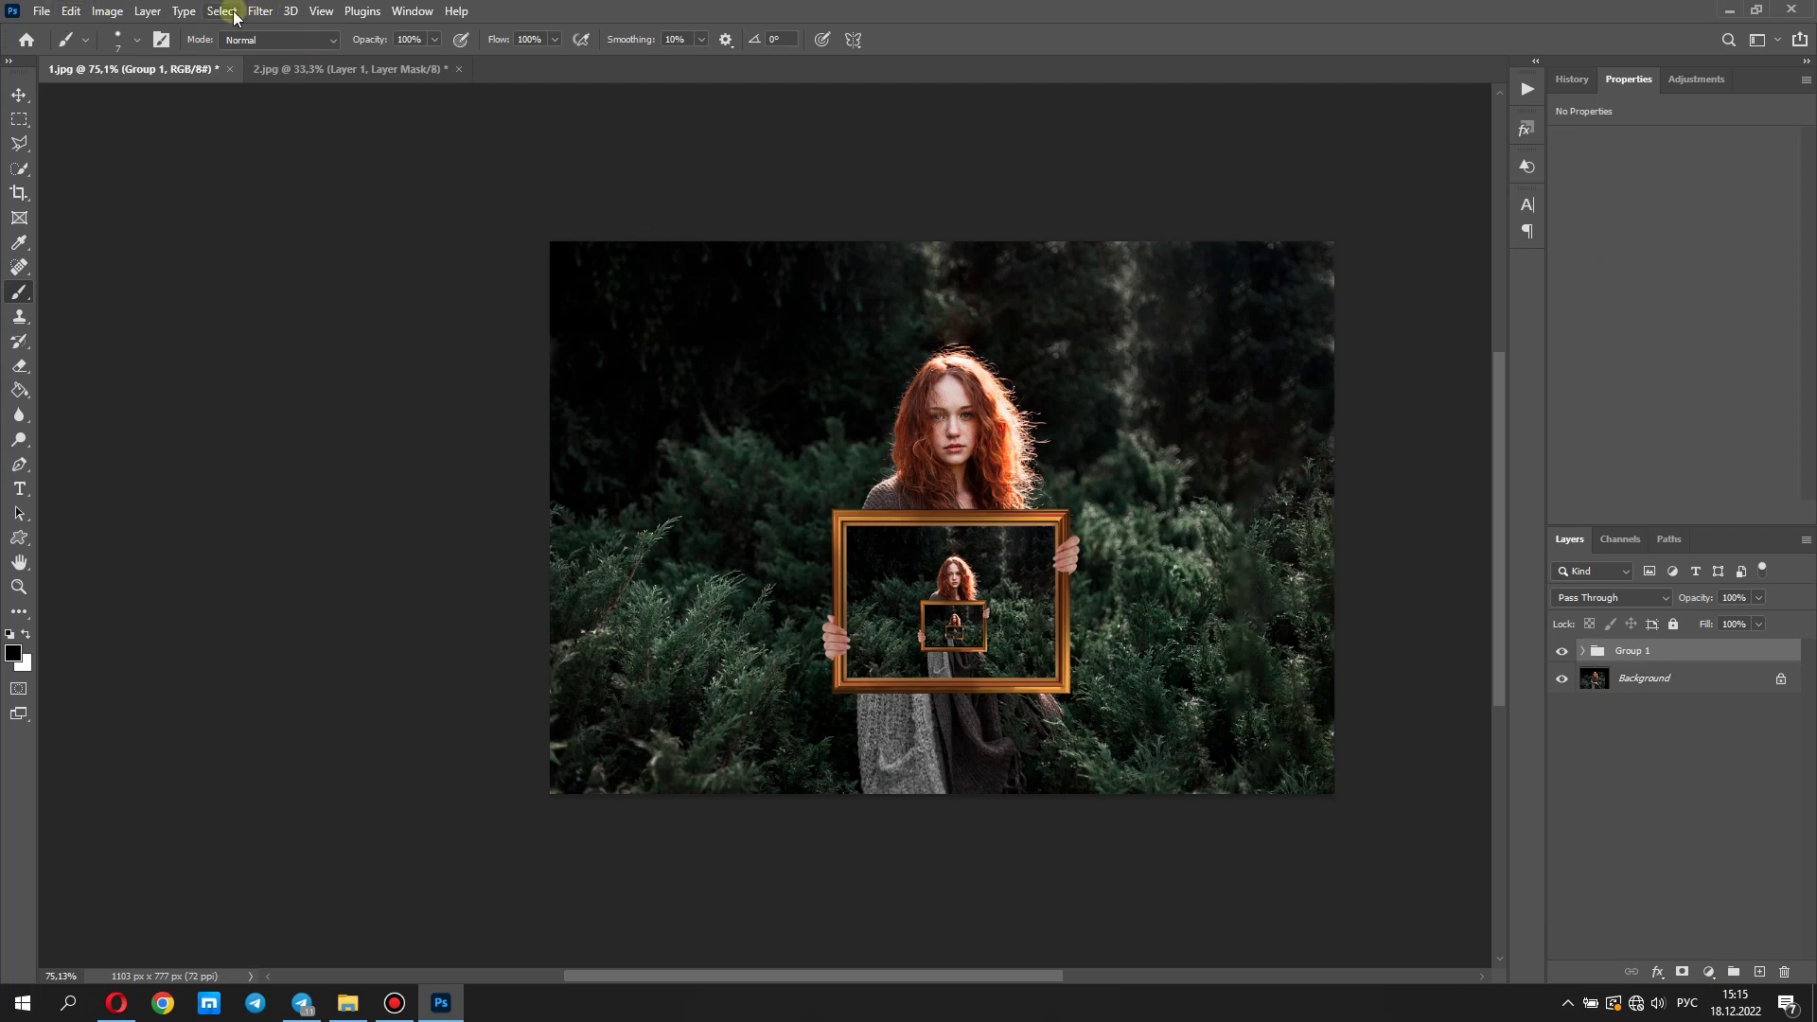
Scale Group 1 proportionally to about 151%, shifting it slightly upward, and commit
left_click(71, 12)
left_click(133, 429)
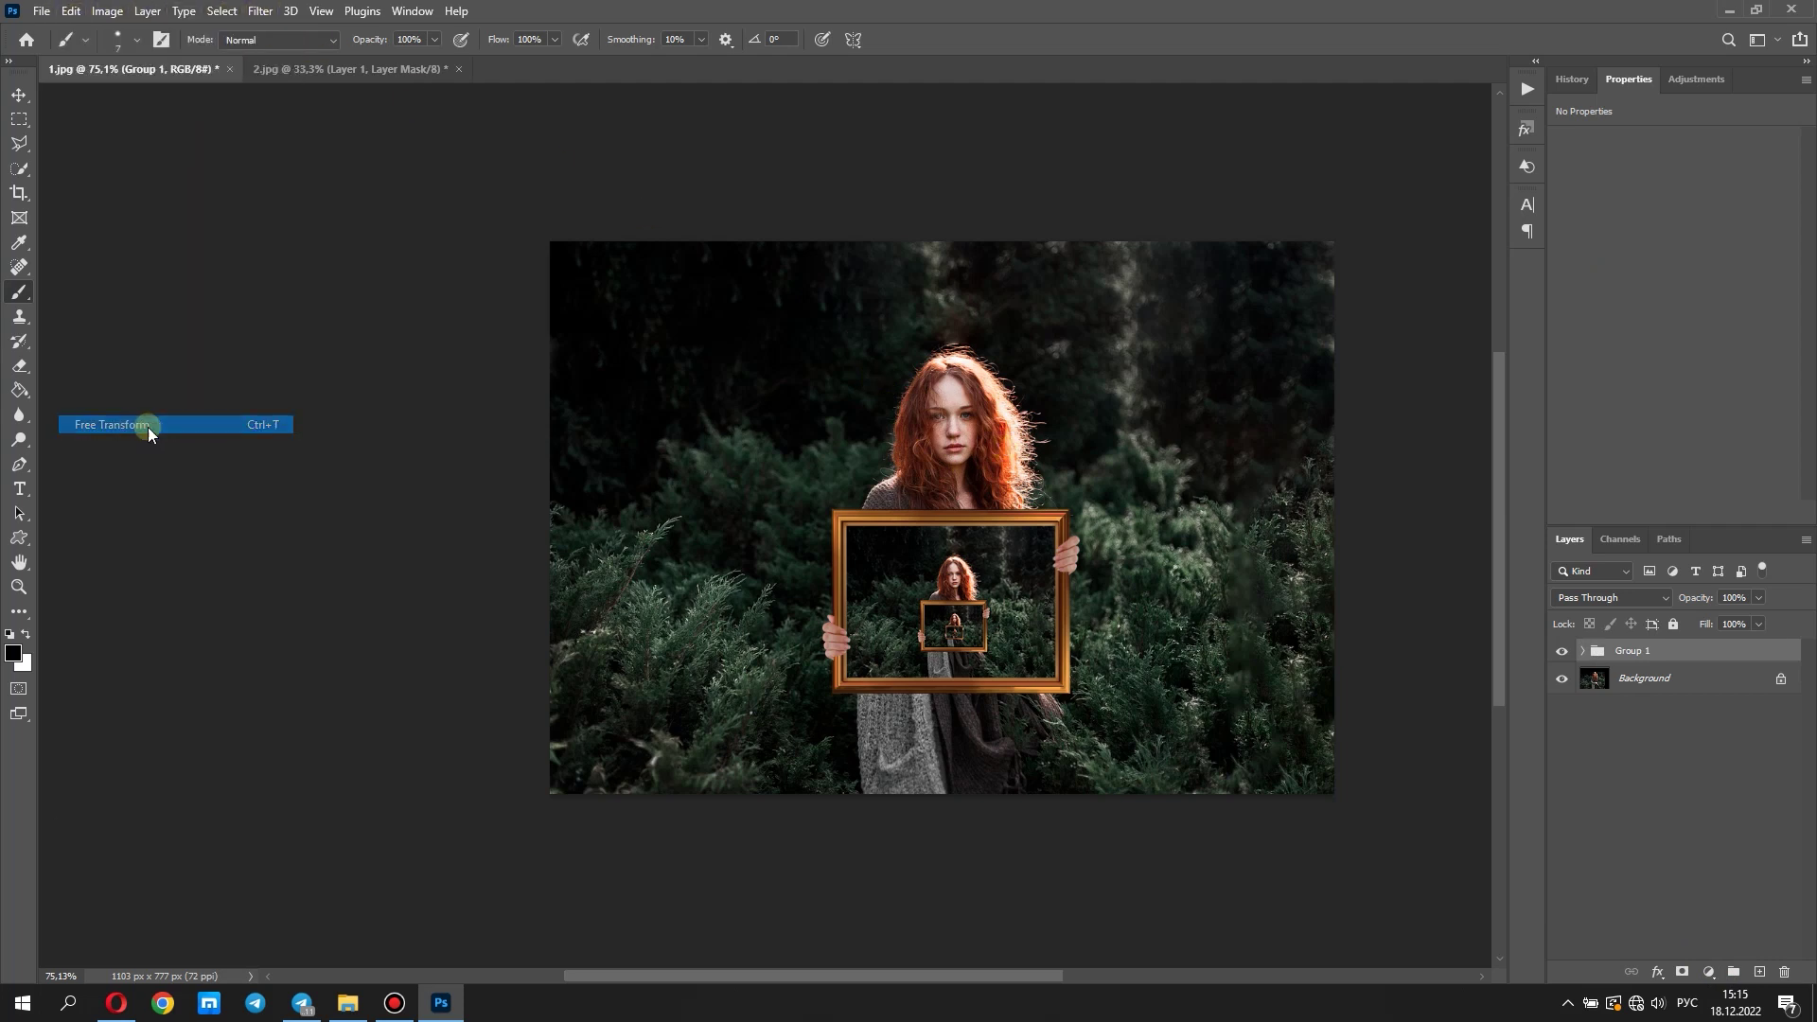
left_click(916, 387)
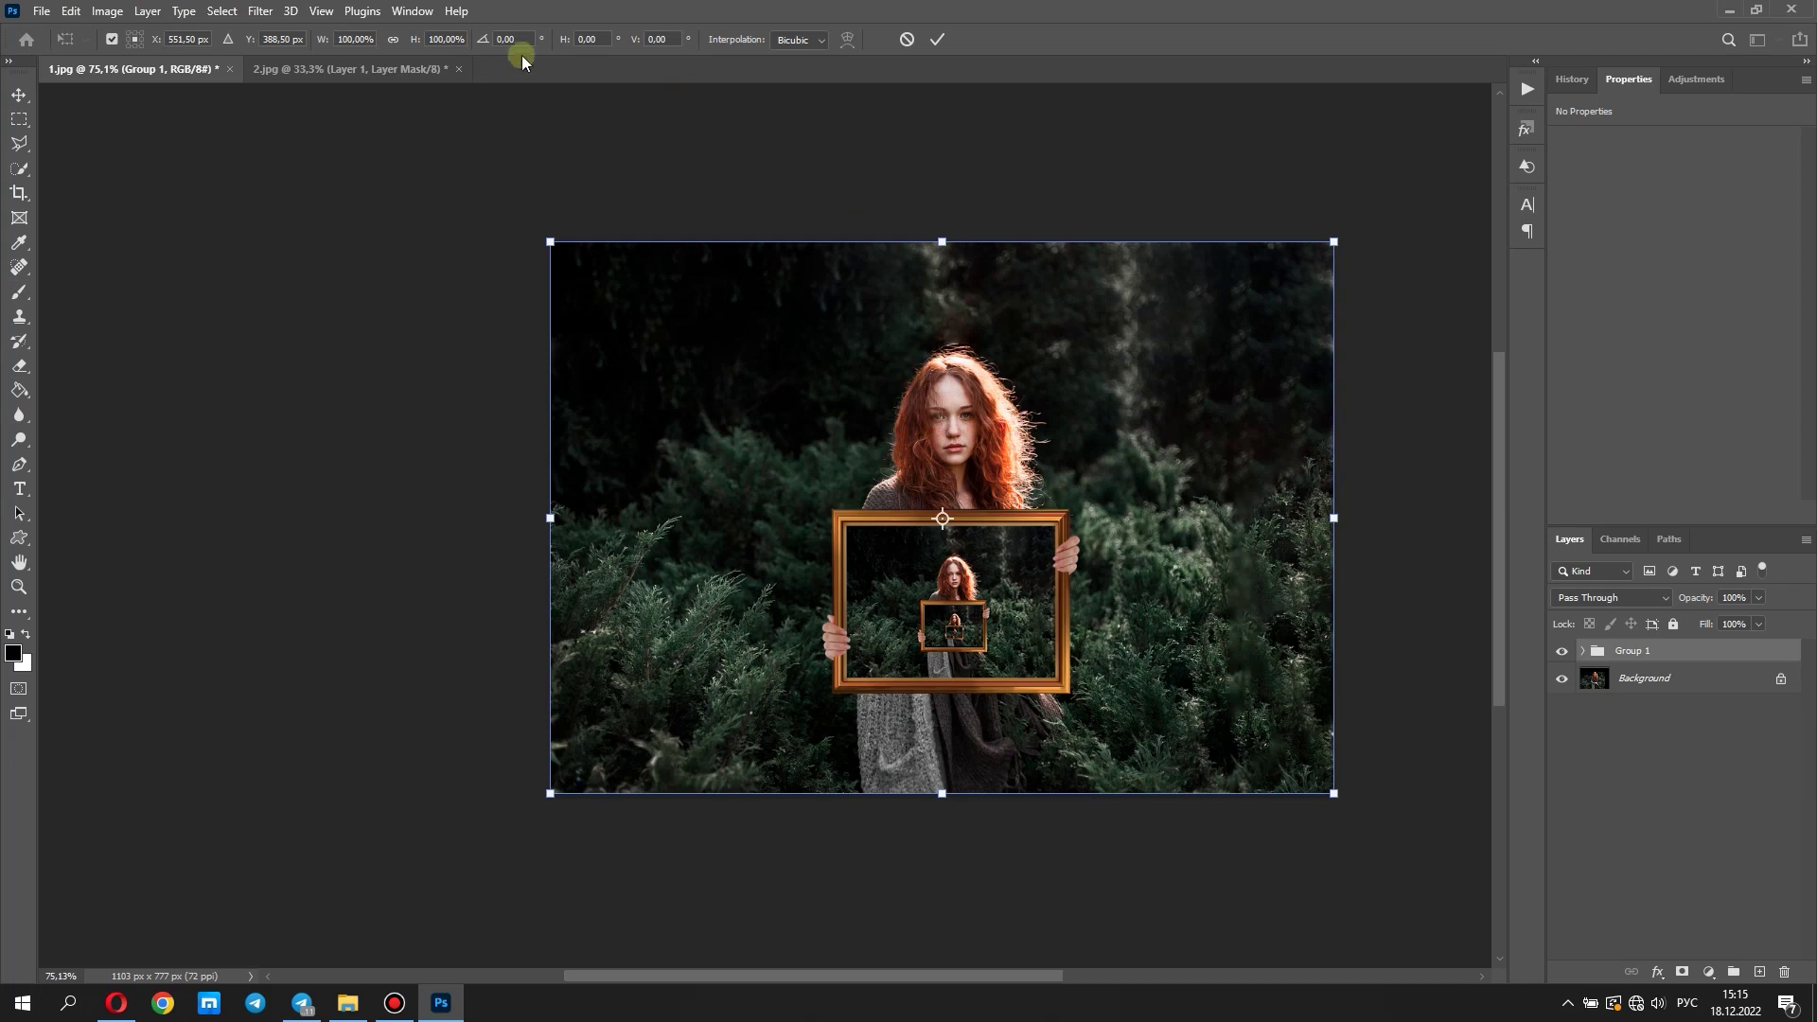
left_click(395, 40)
left_click_drag(1342, 795, 1495, 893)
mouse_move(1322, 742)
left_mouse_down()
mouse_move(1315, 721)
mouse_move(1306, 736)
left_mouse_up()
left_click_drag(1468, 907, 1485, 923)
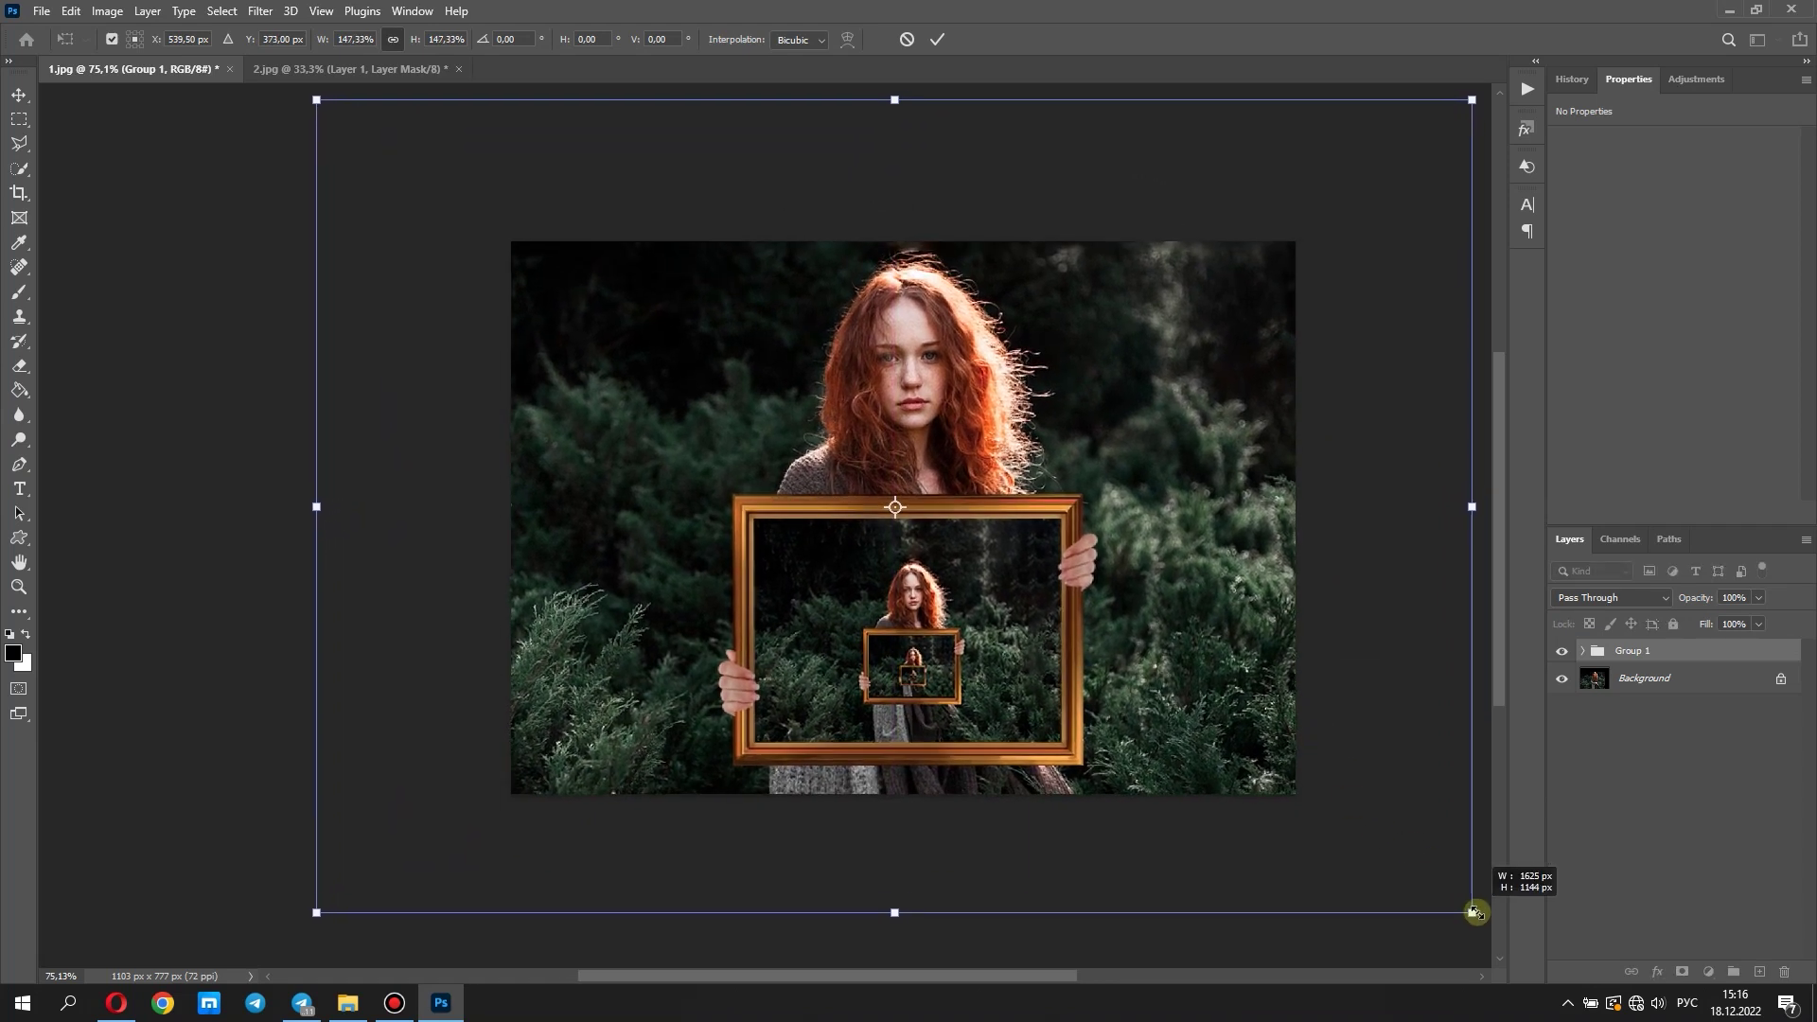
left_click(936, 39)
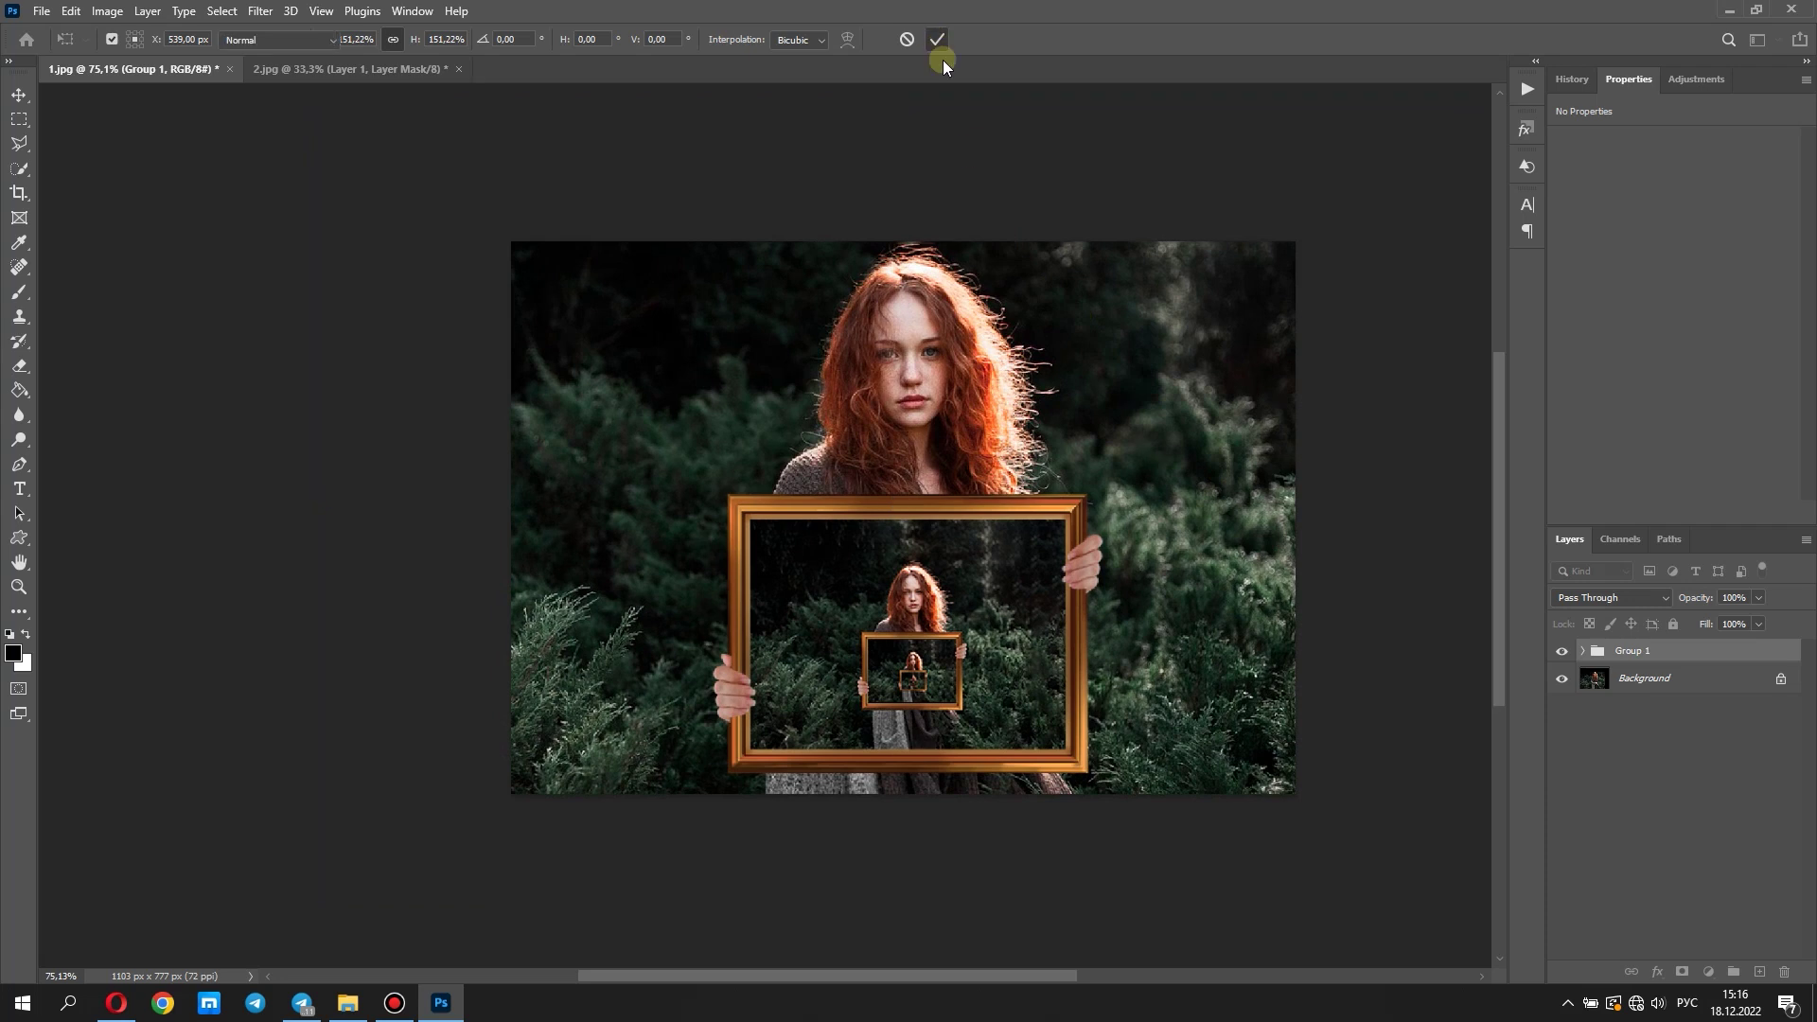
key("b")
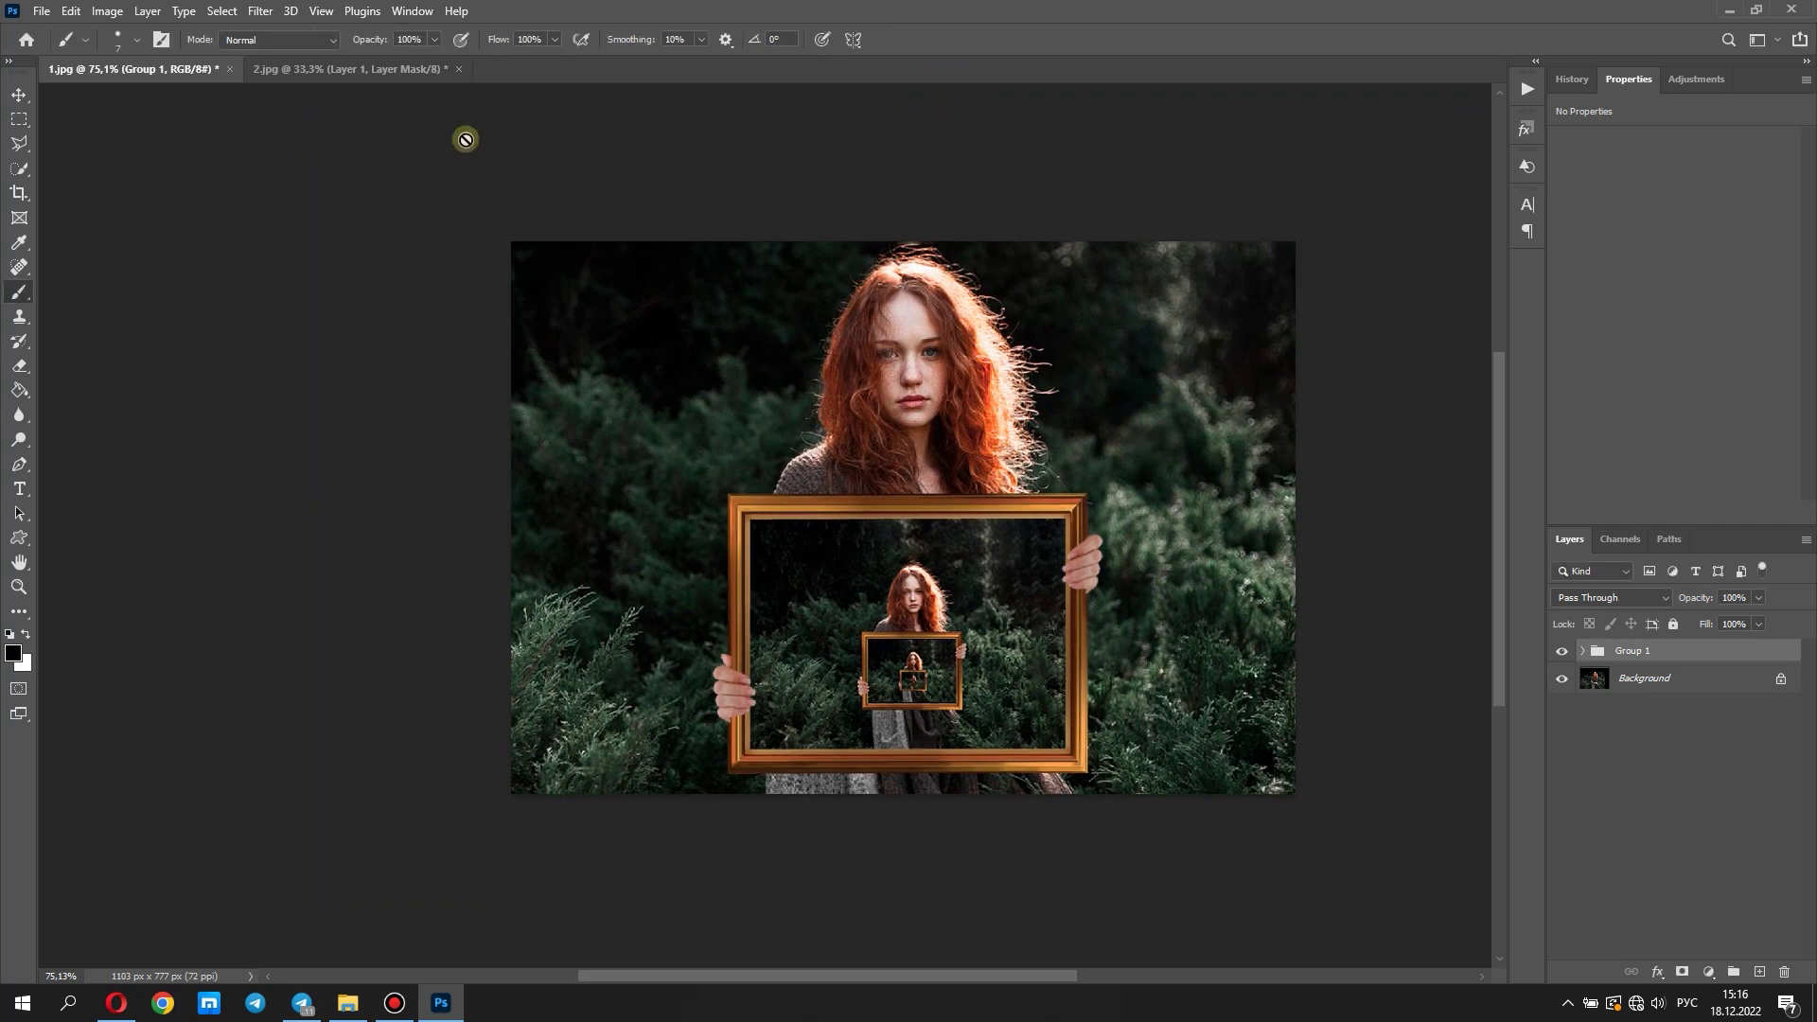
Save the image as 123.jpg in JPEG format, accepting the JPEG options
left_click(41, 10)
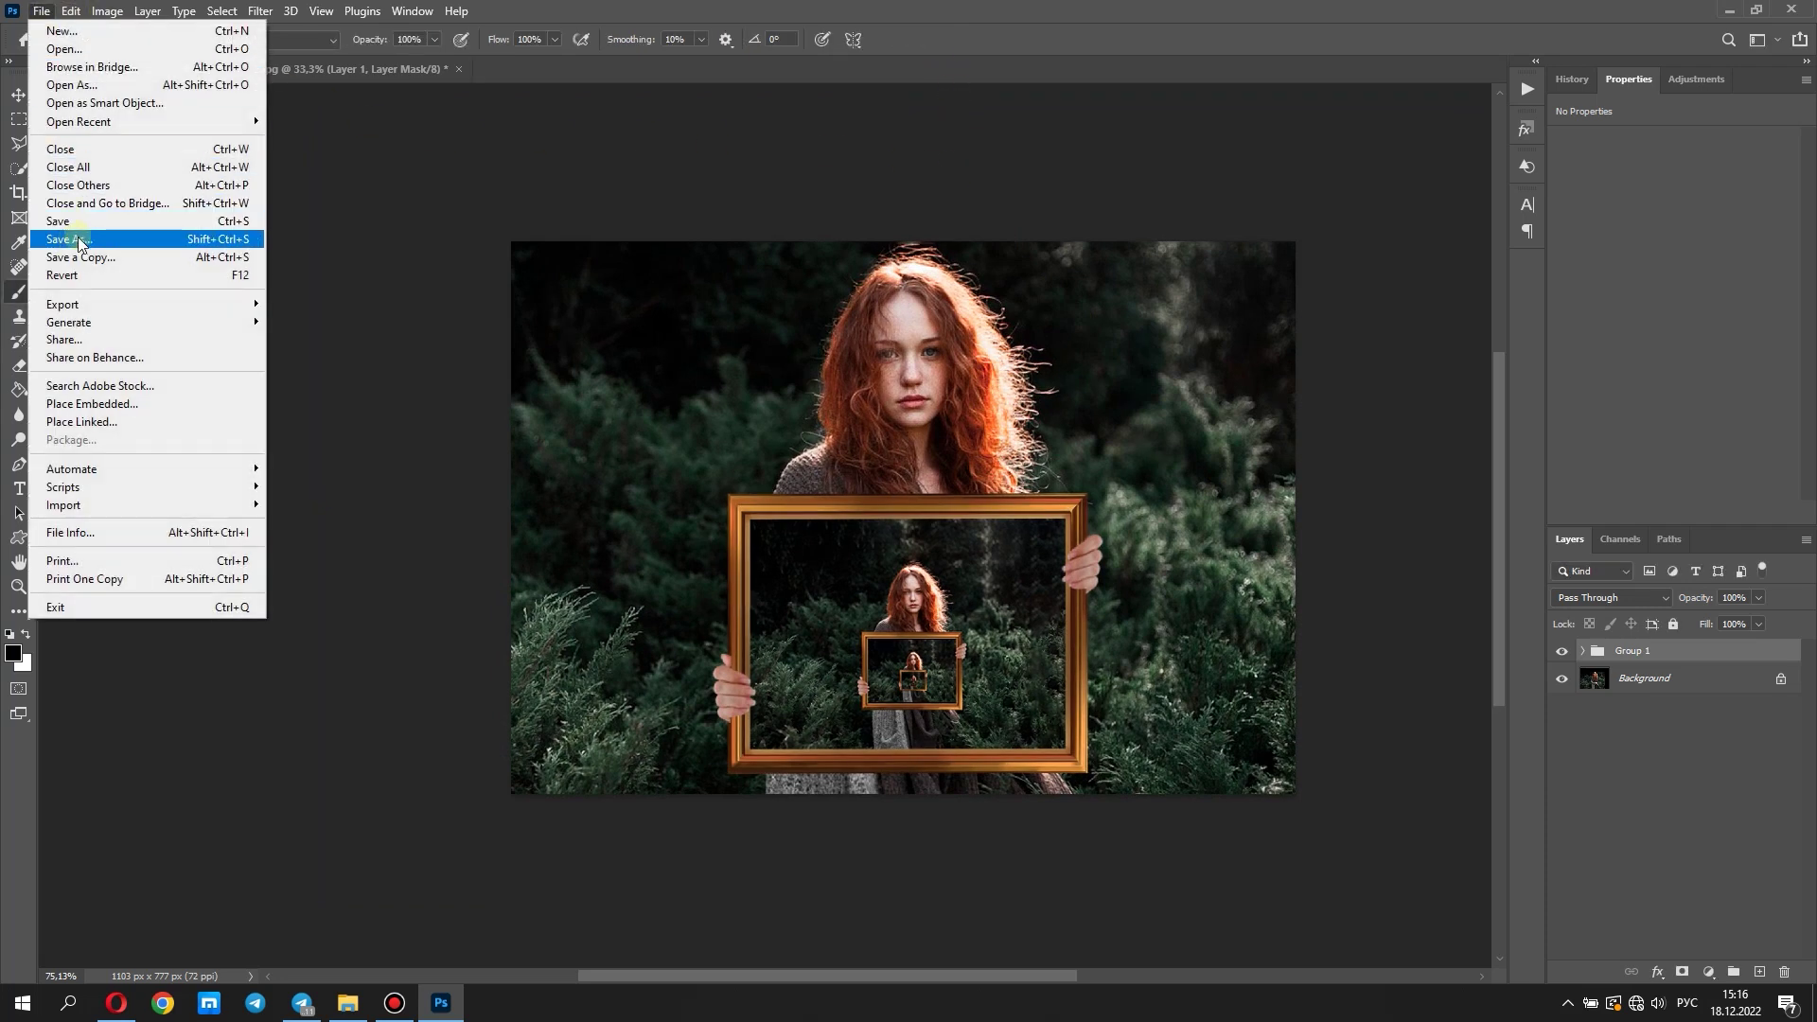
left_click(56, 230)
type("123")
left_click(359, 380)
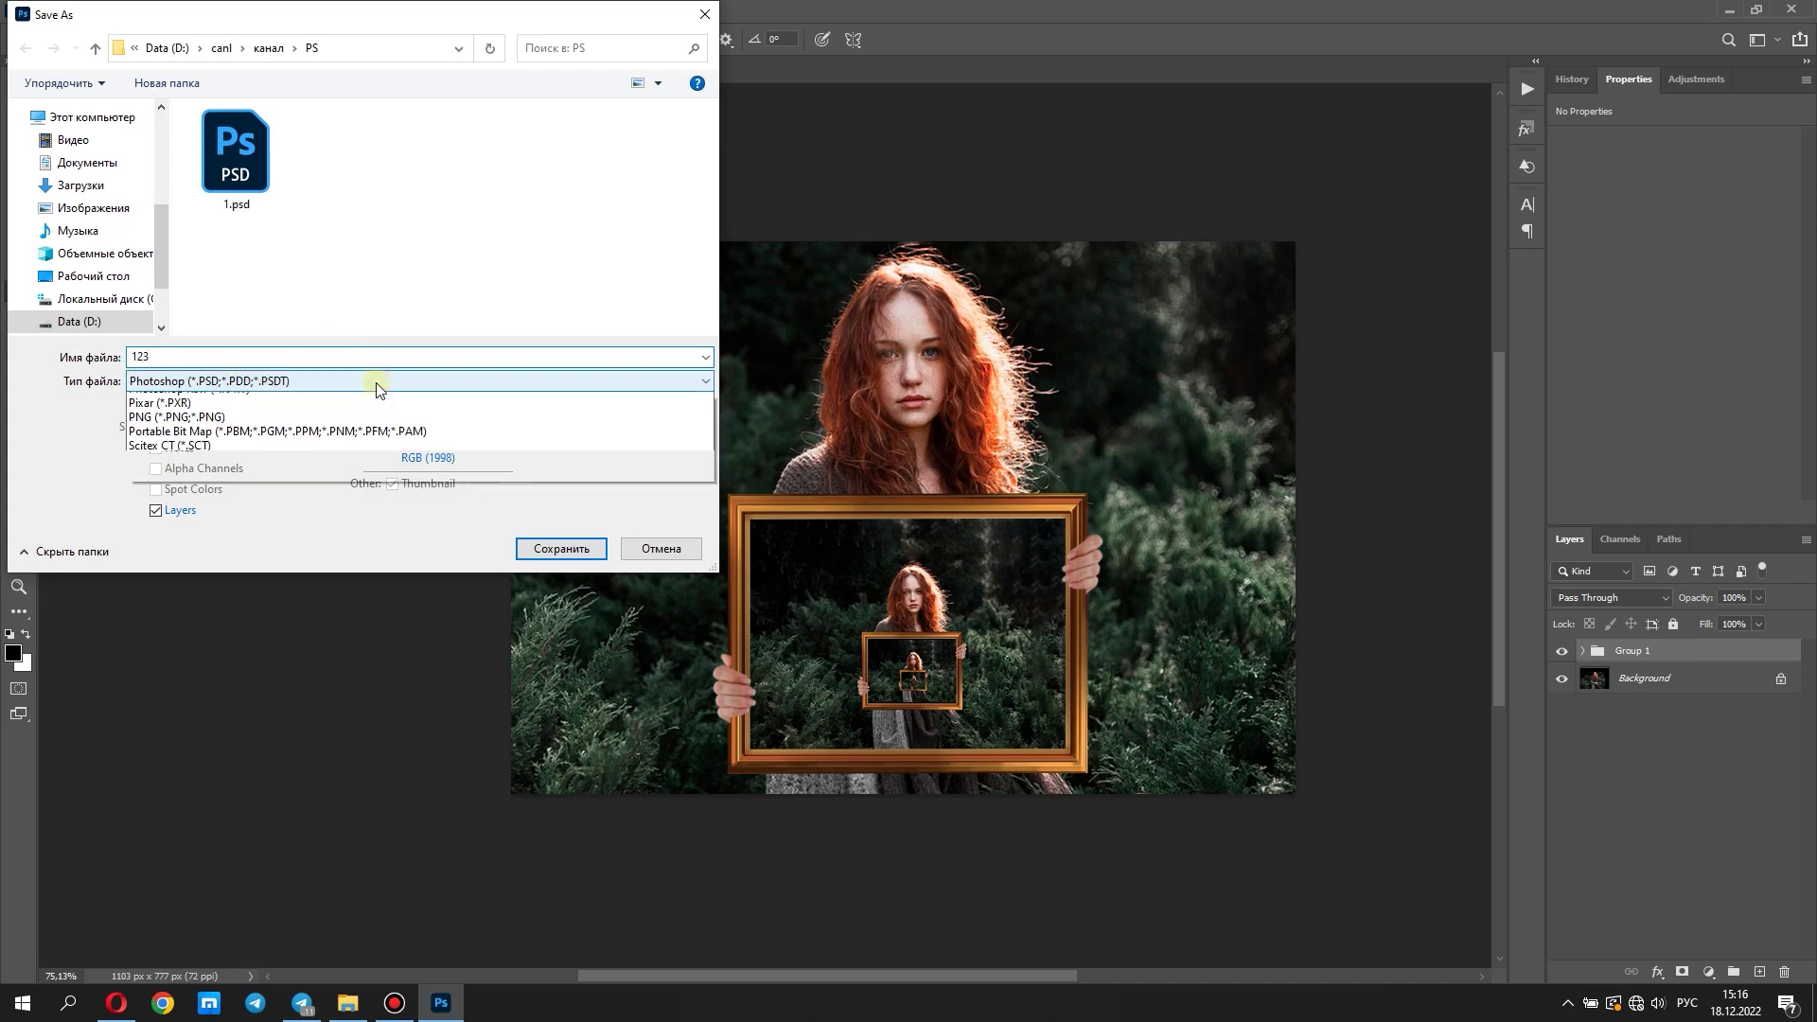
left_click(358, 520)
left_click(523, 552)
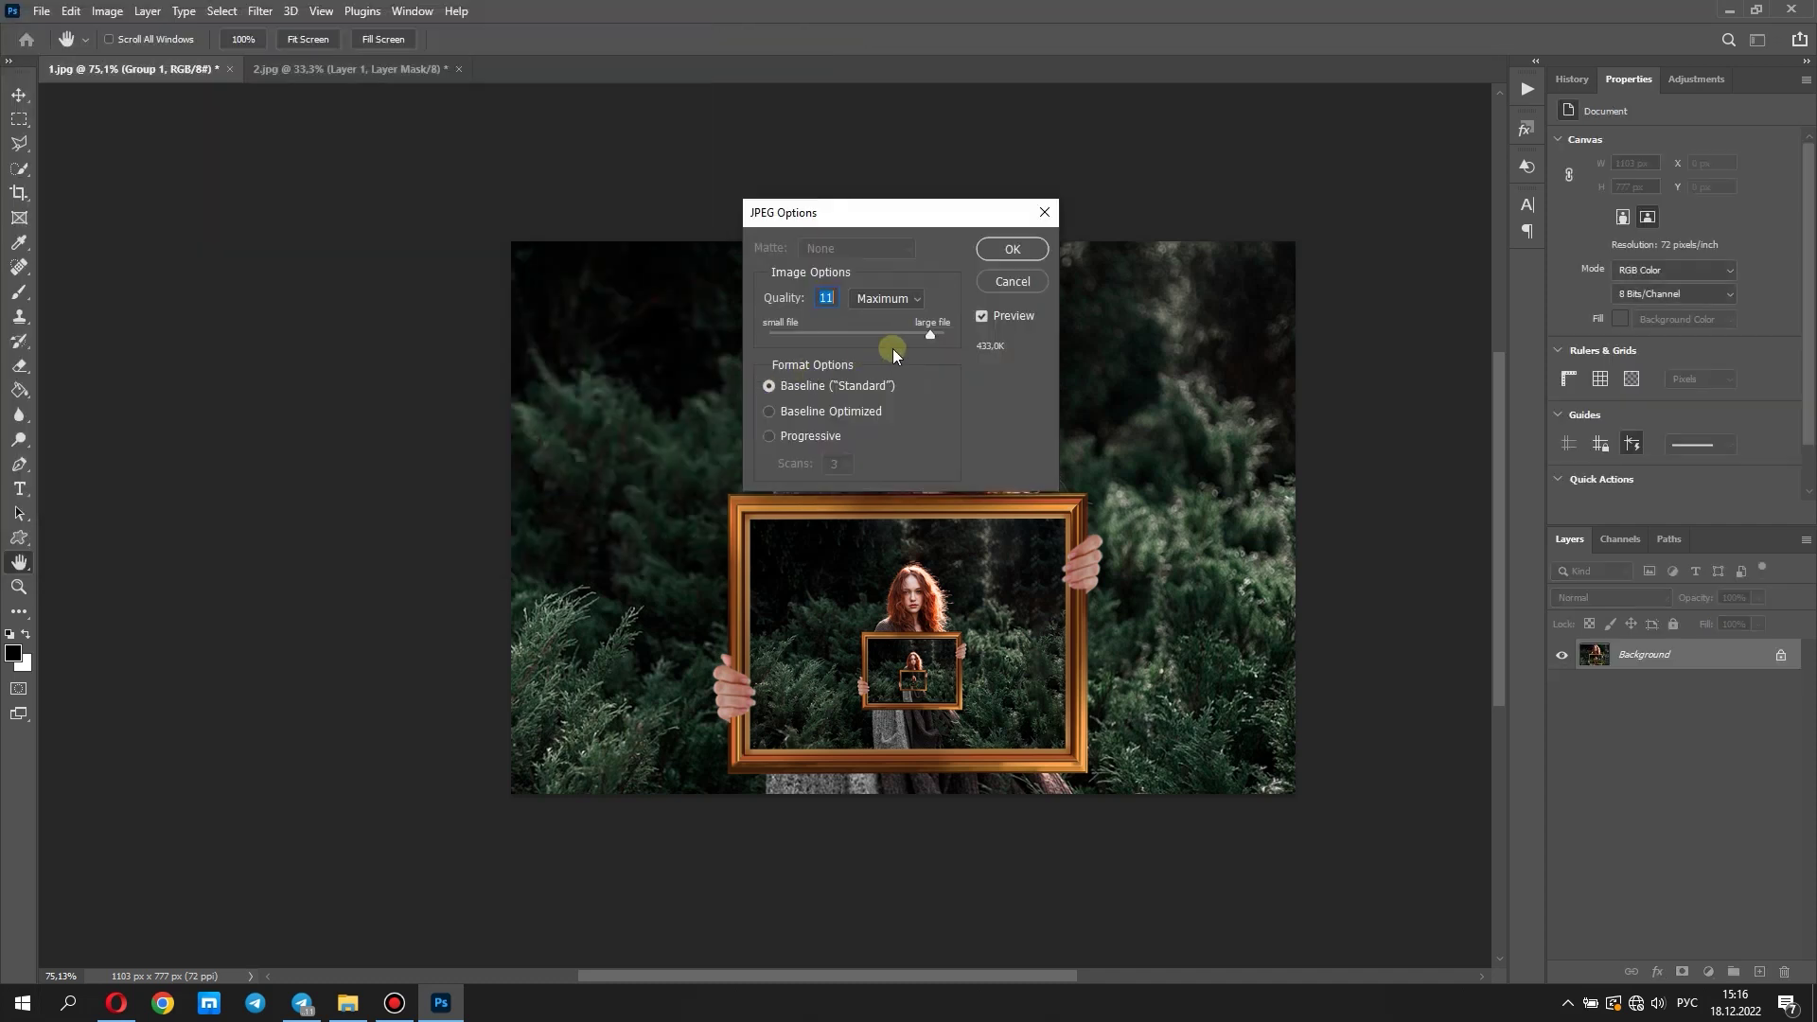
left_click(1009, 247)
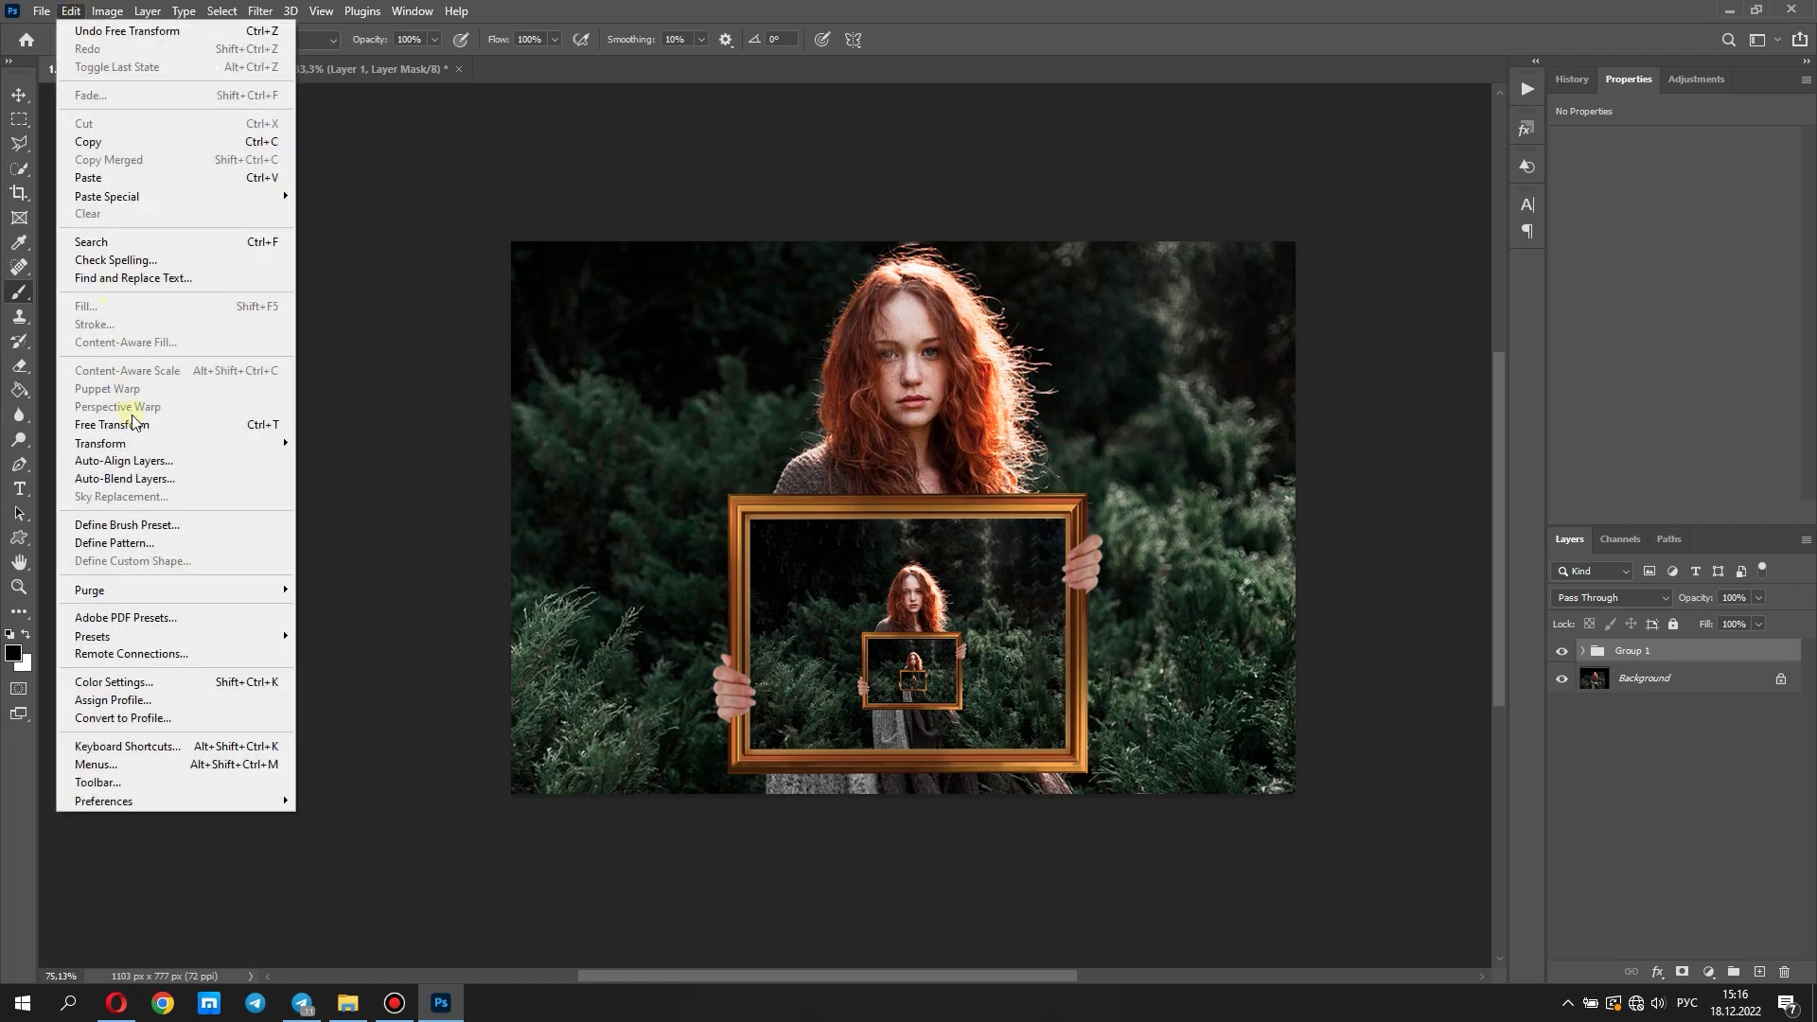
Enlarge Group 1 to about 155%, move it up and left, and commit the transform
left_click(136, 422)
left_click(924, 386)
left_click_drag(979, 601, 961, 477)
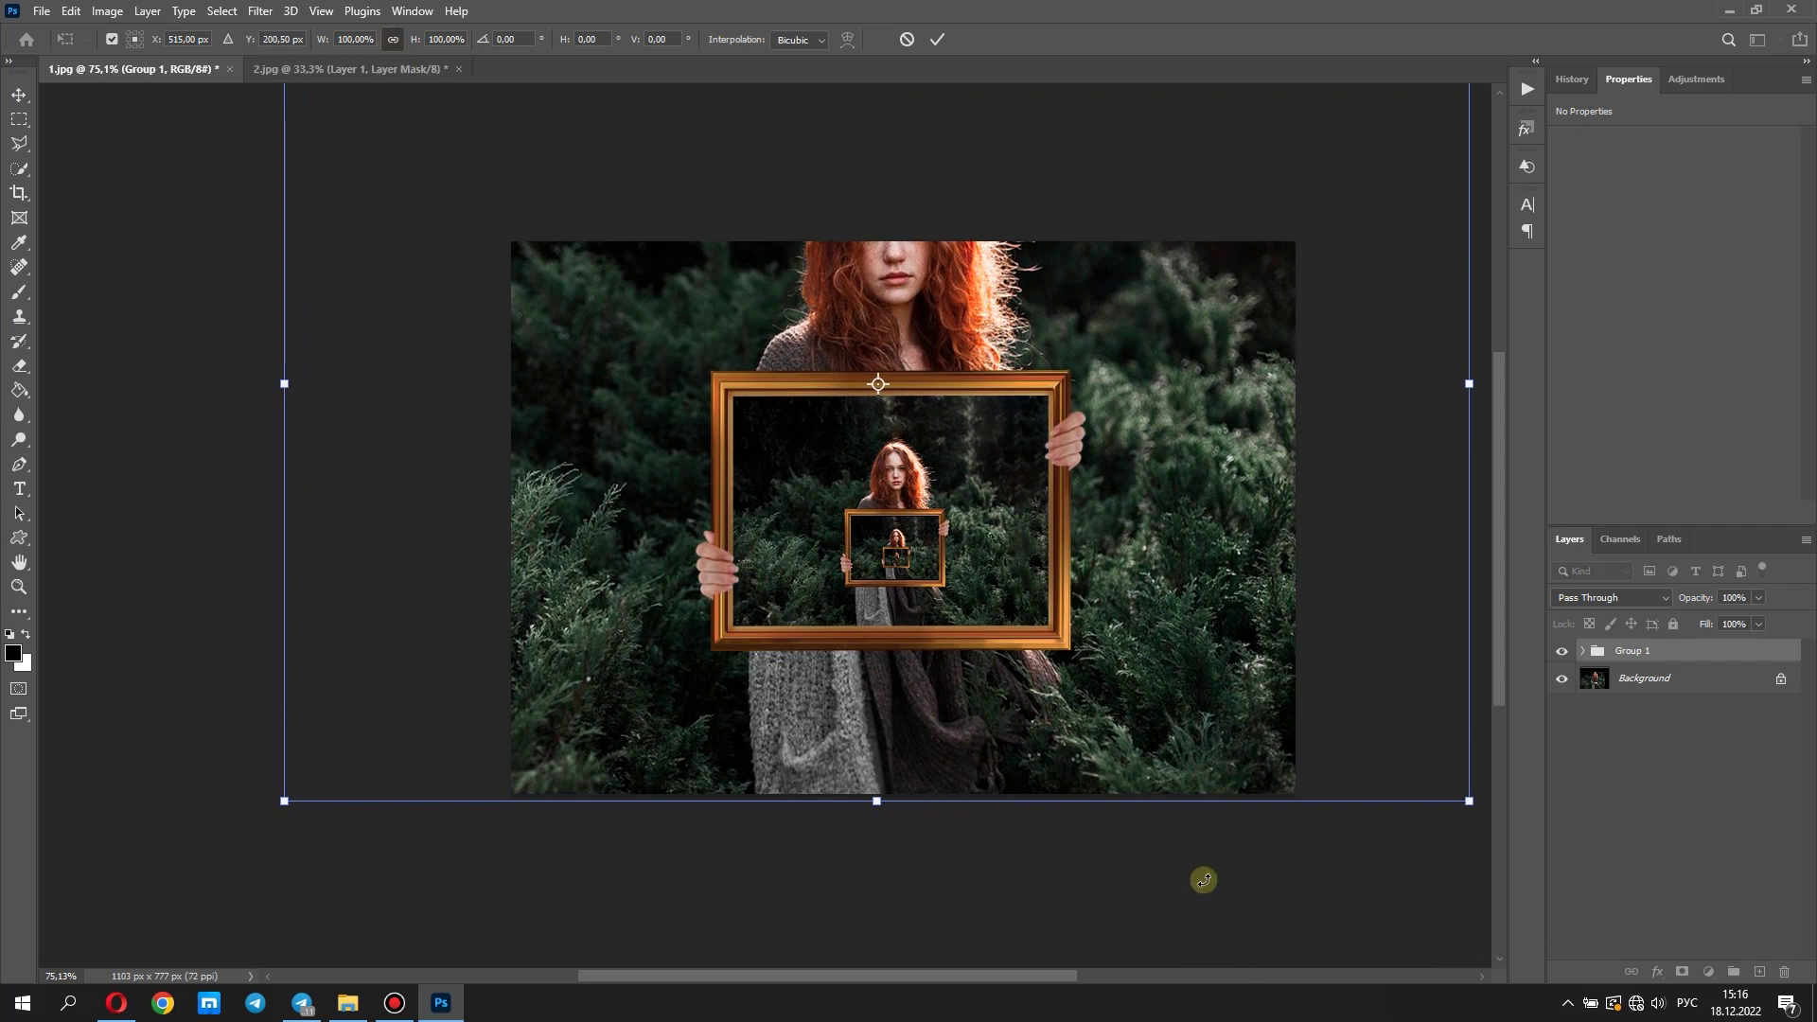
scroll(1184, 845, "down", 2)
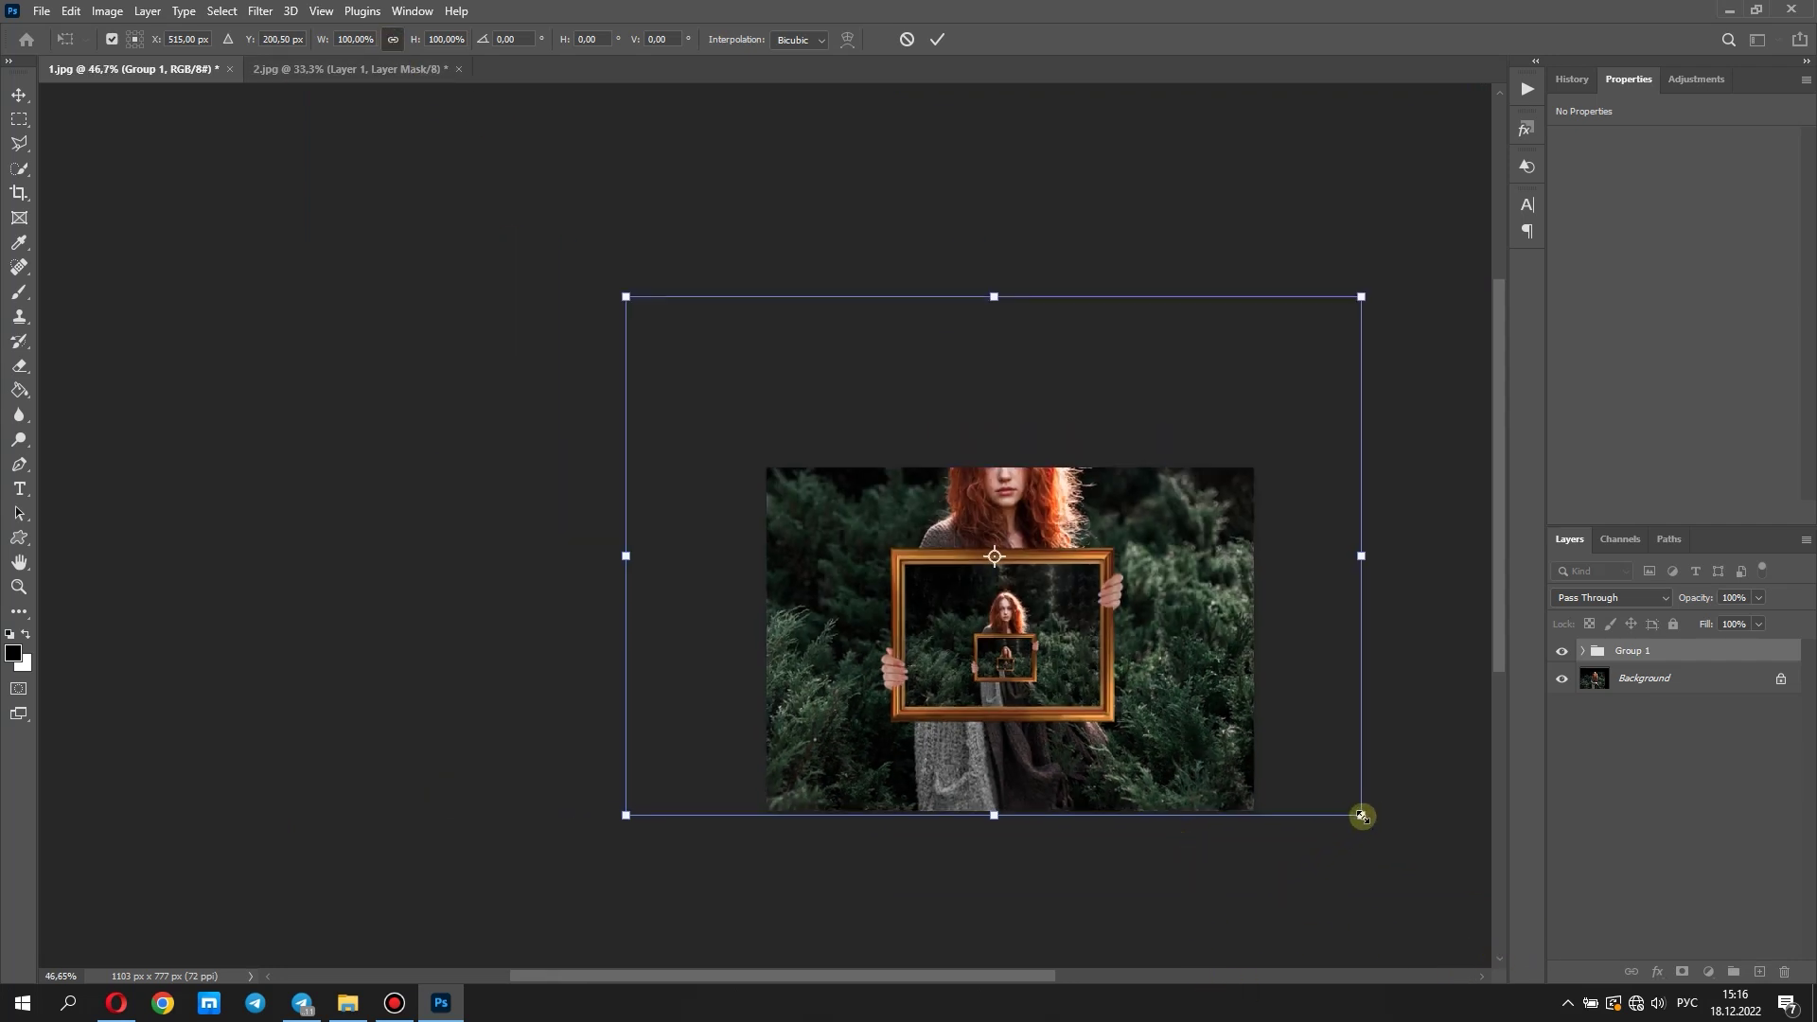
left_click_drag(1362, 815, 1504, 956)
left_click_drag(1107, 747, 1091, 711)
left_click(937, 39)
Save the enlarged collage as 345.jpg in JPEG format, accepting the JPEG options
key("b")
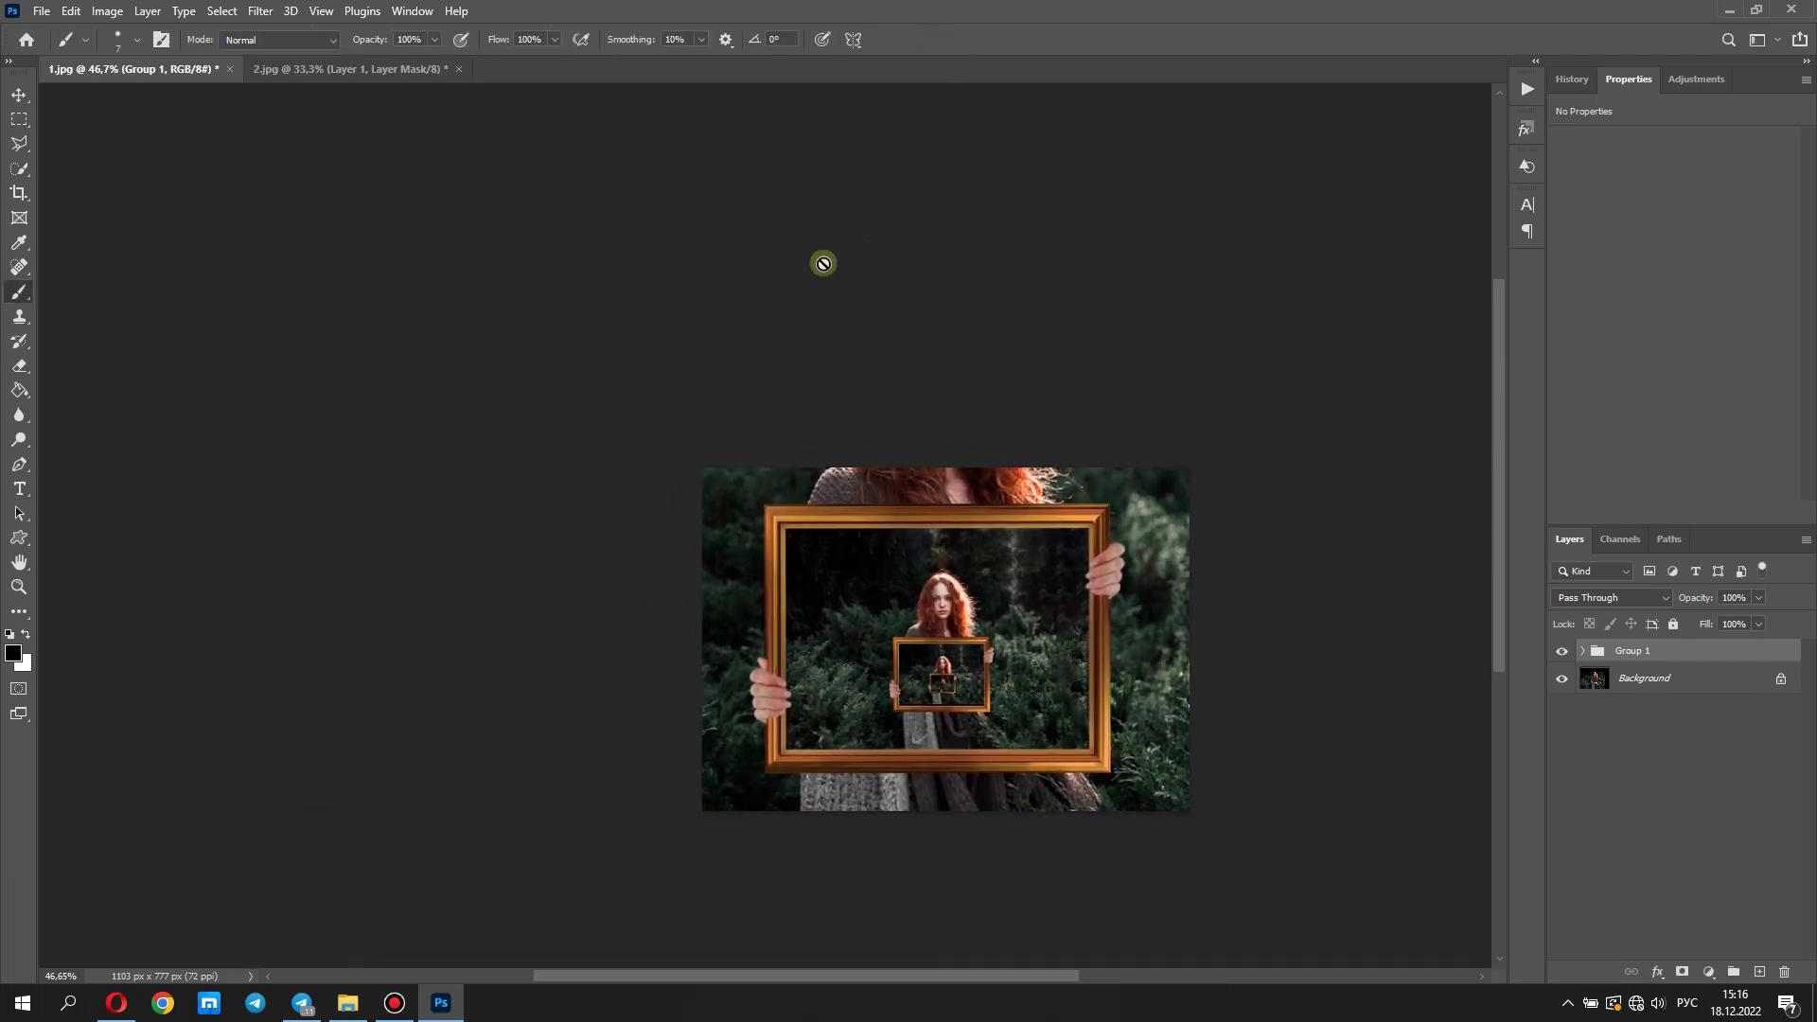
left_click(42, 11)
left_click(78, 234)
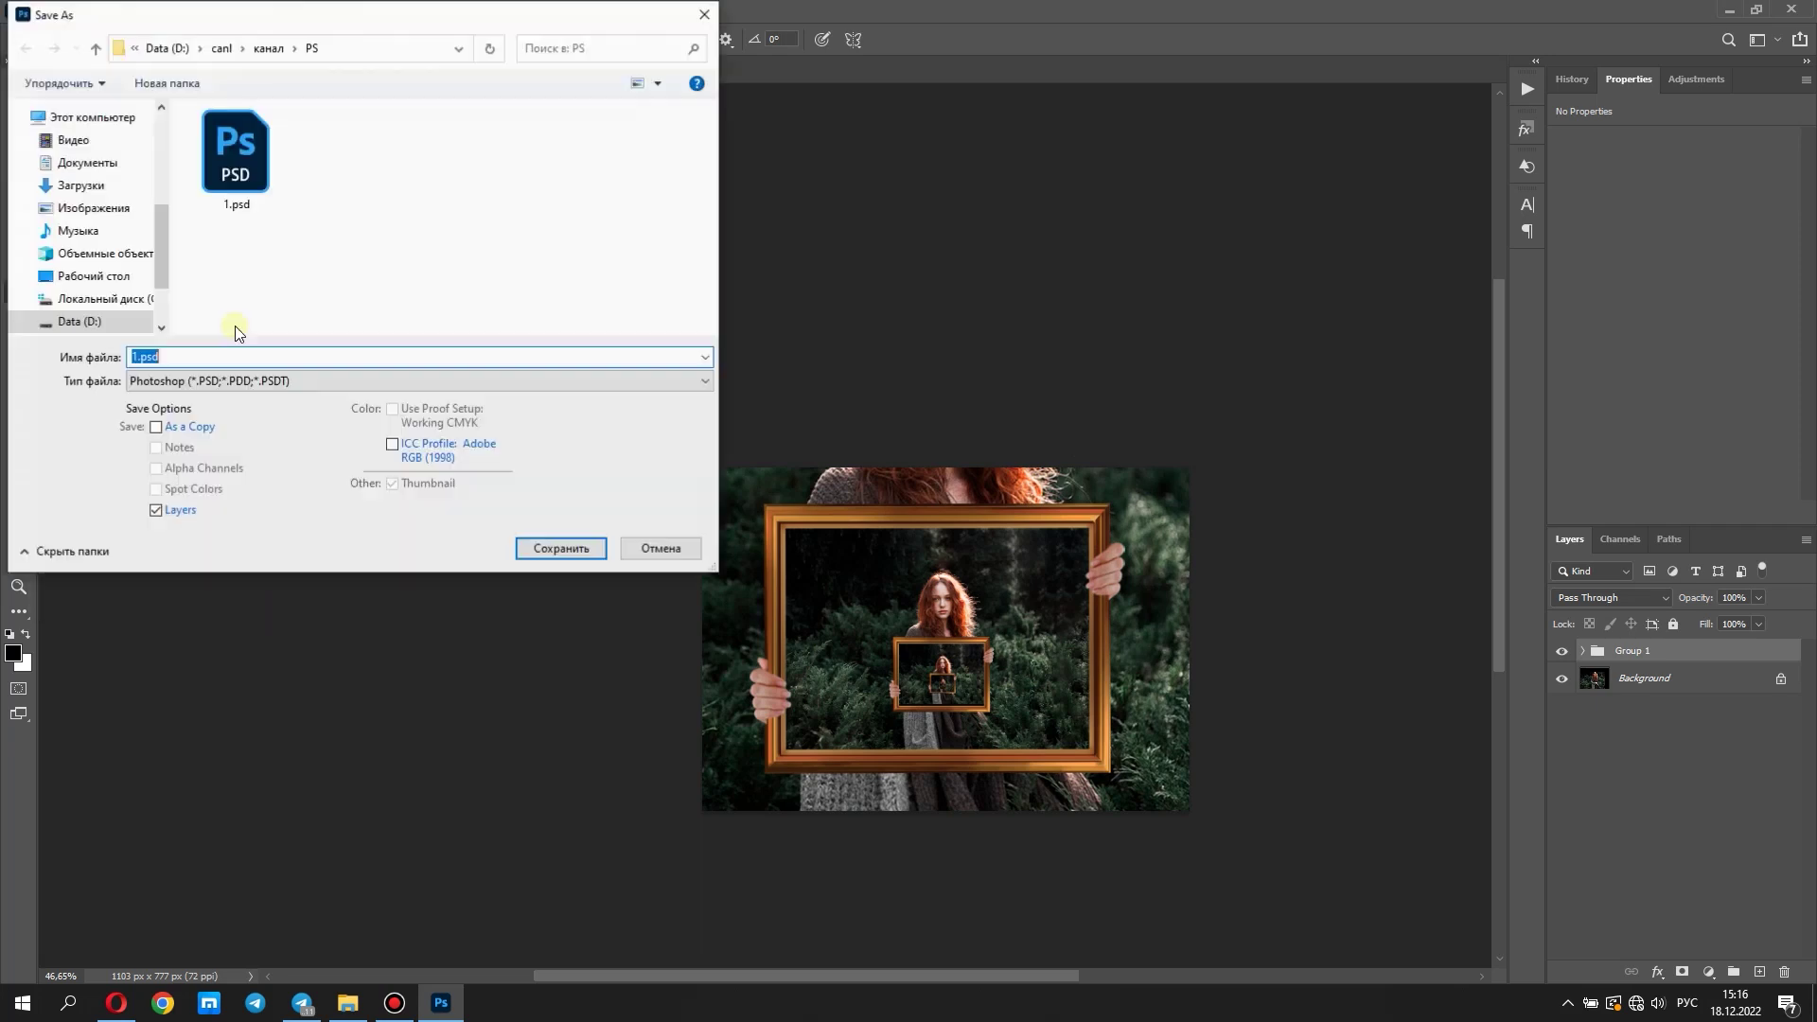
left_click(266, 381)
left_click(265, 527)
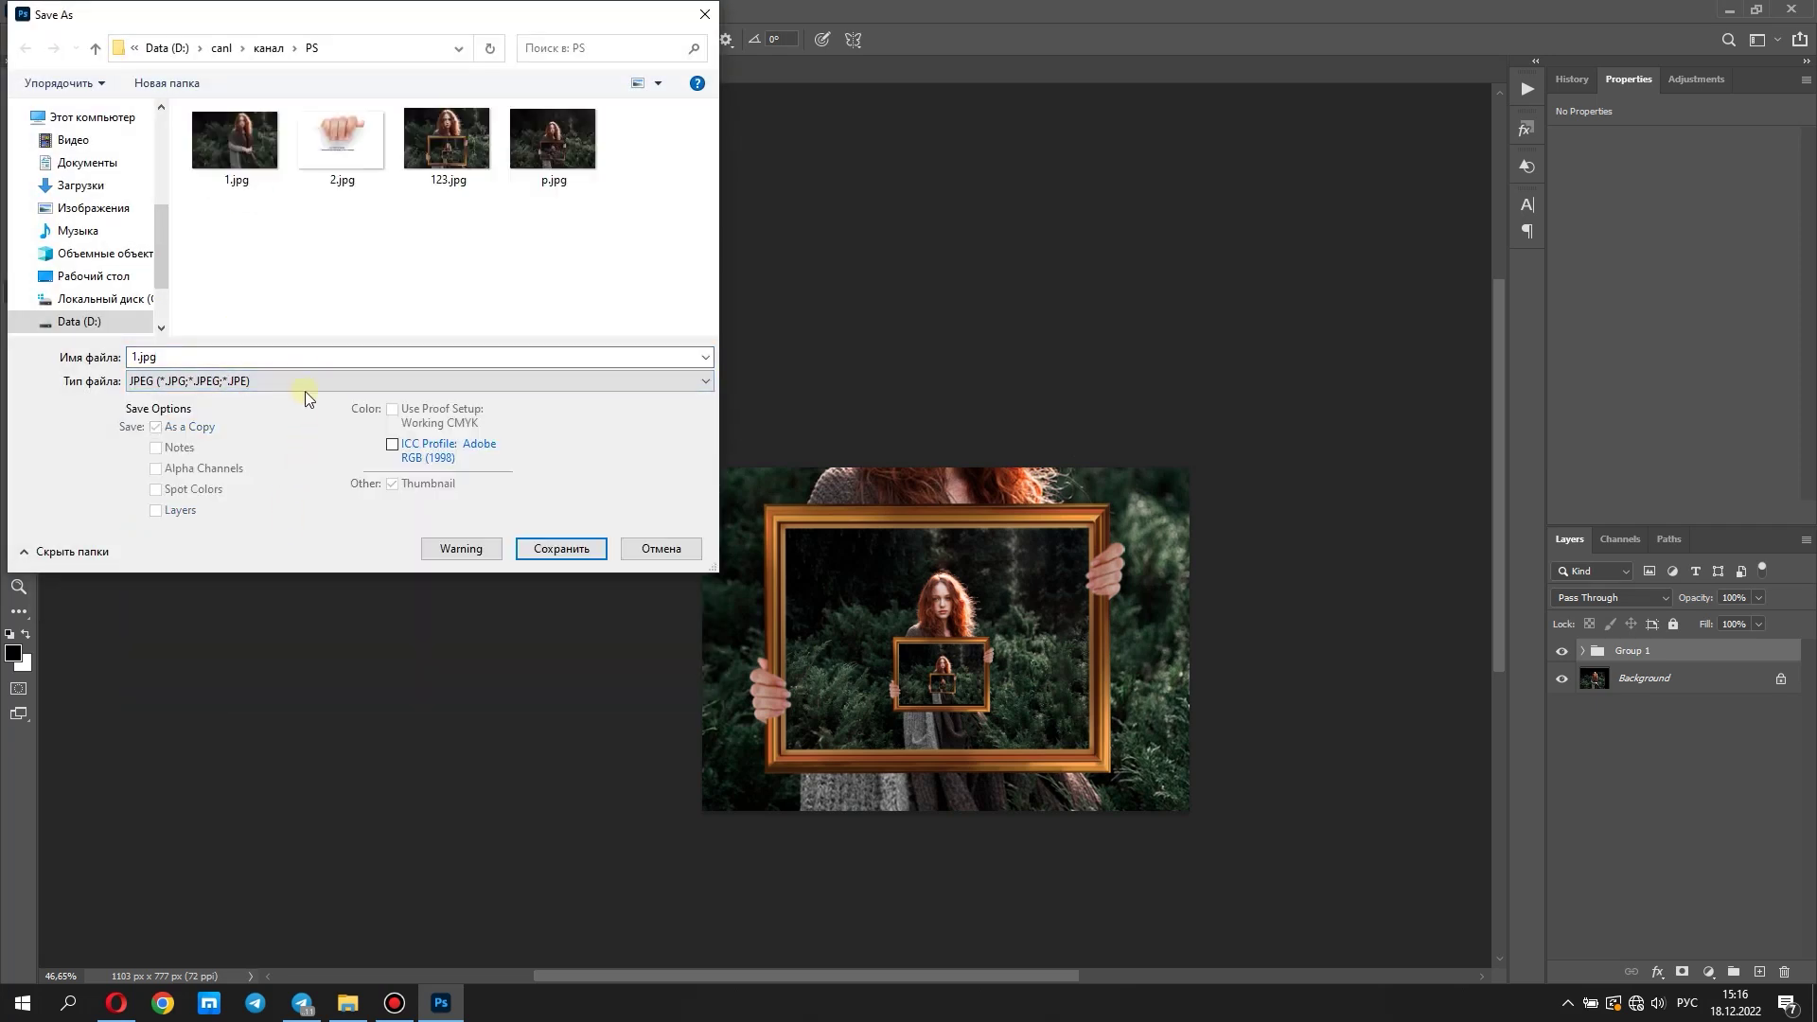
type("345")
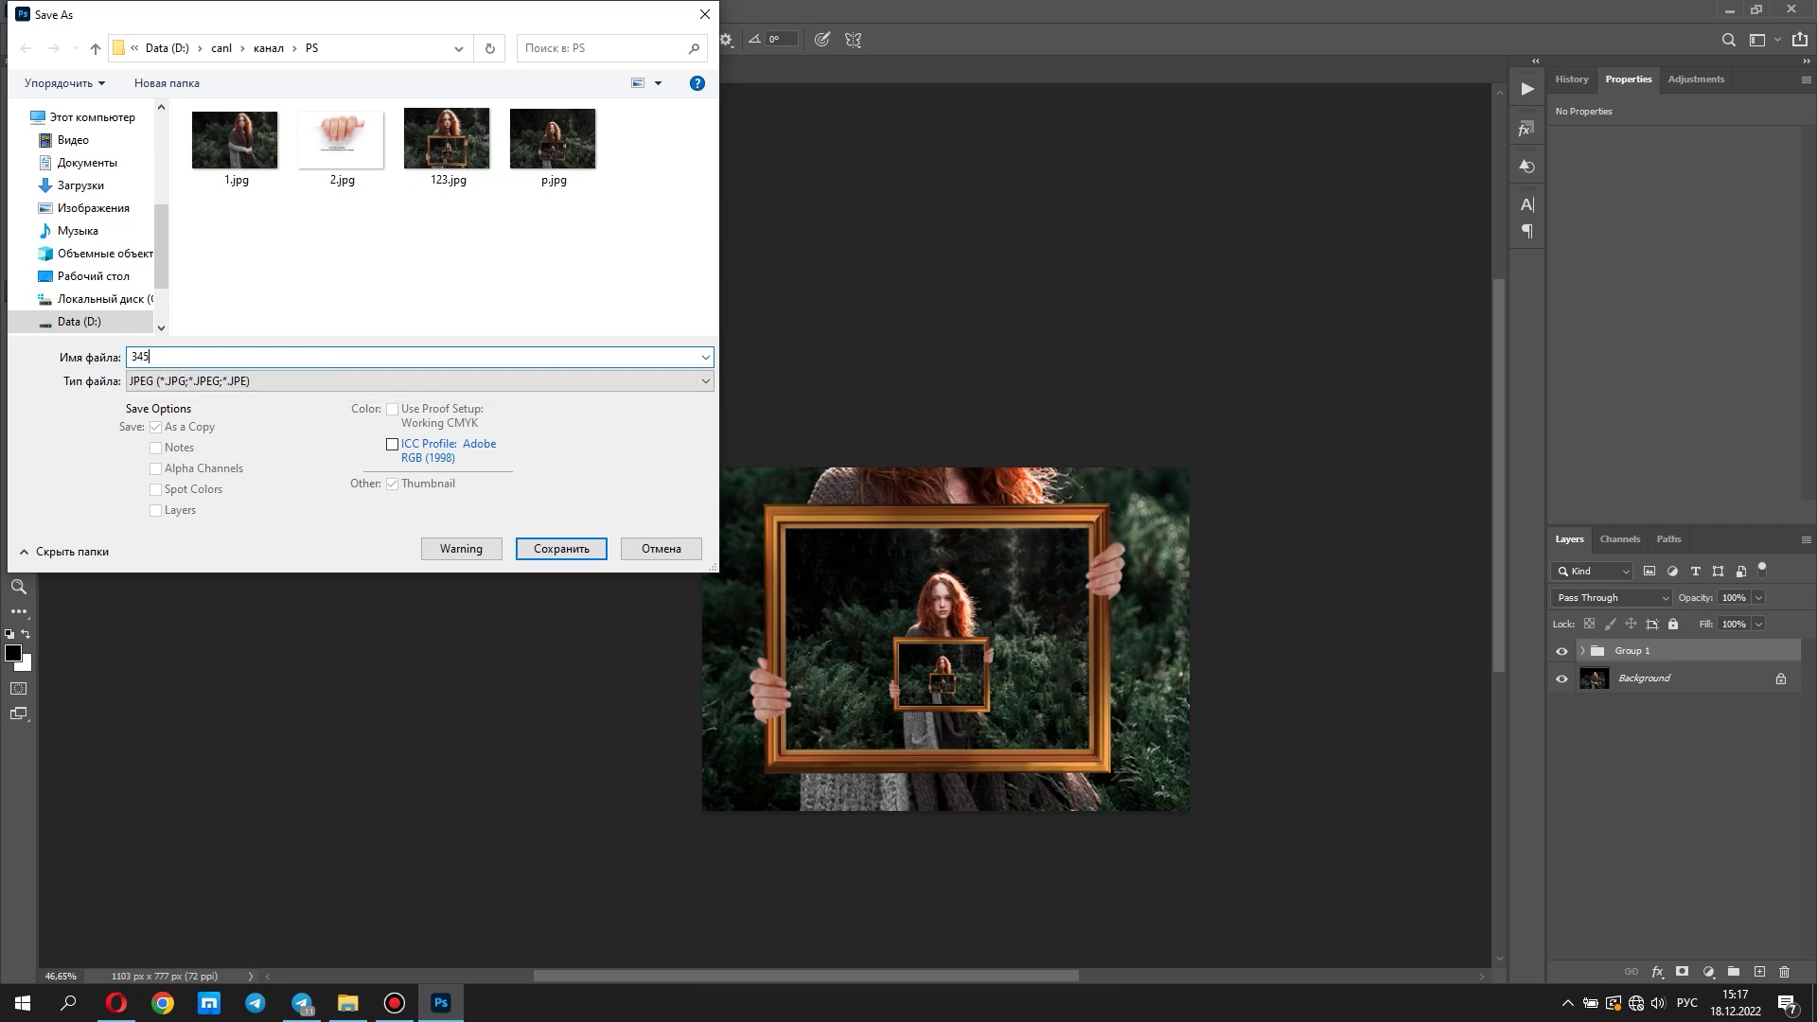
left_click(582, 546)
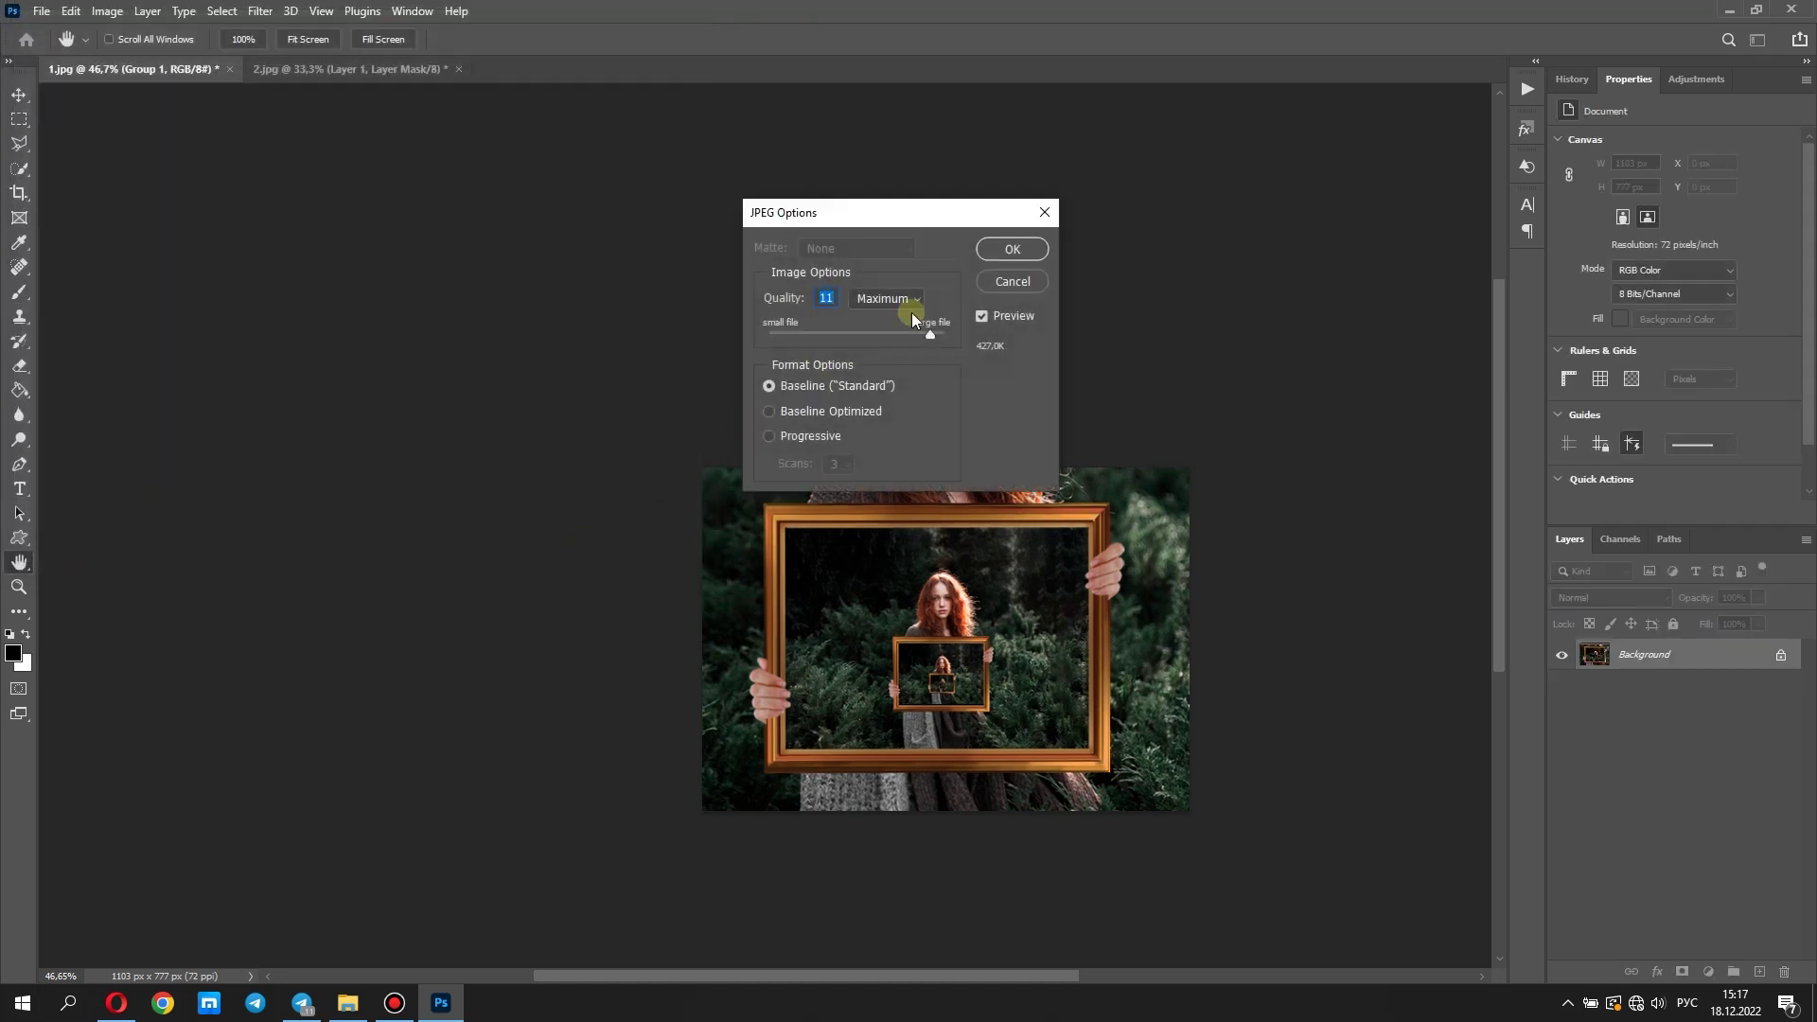
left_click(989, 248)
Open the PS folder in File Explorer and preview 1.jpg in the photo viewer
left_click(347, 1008)
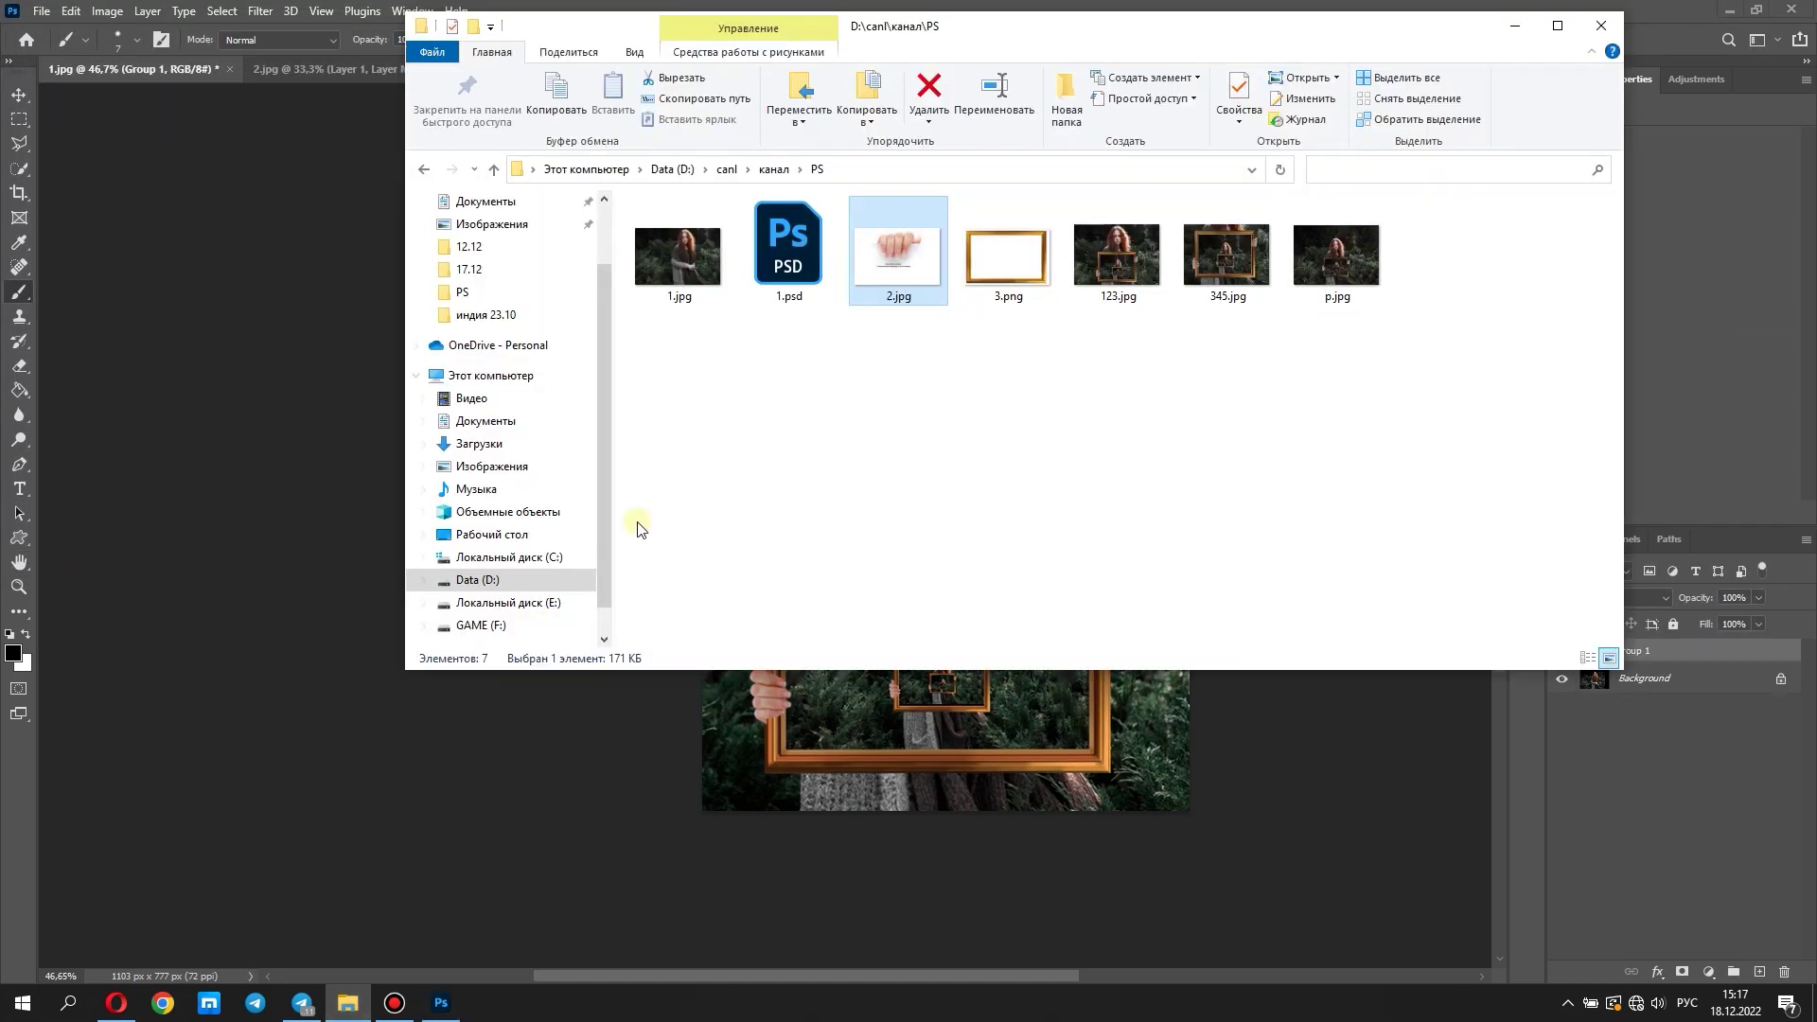
right_click(1101, 260)
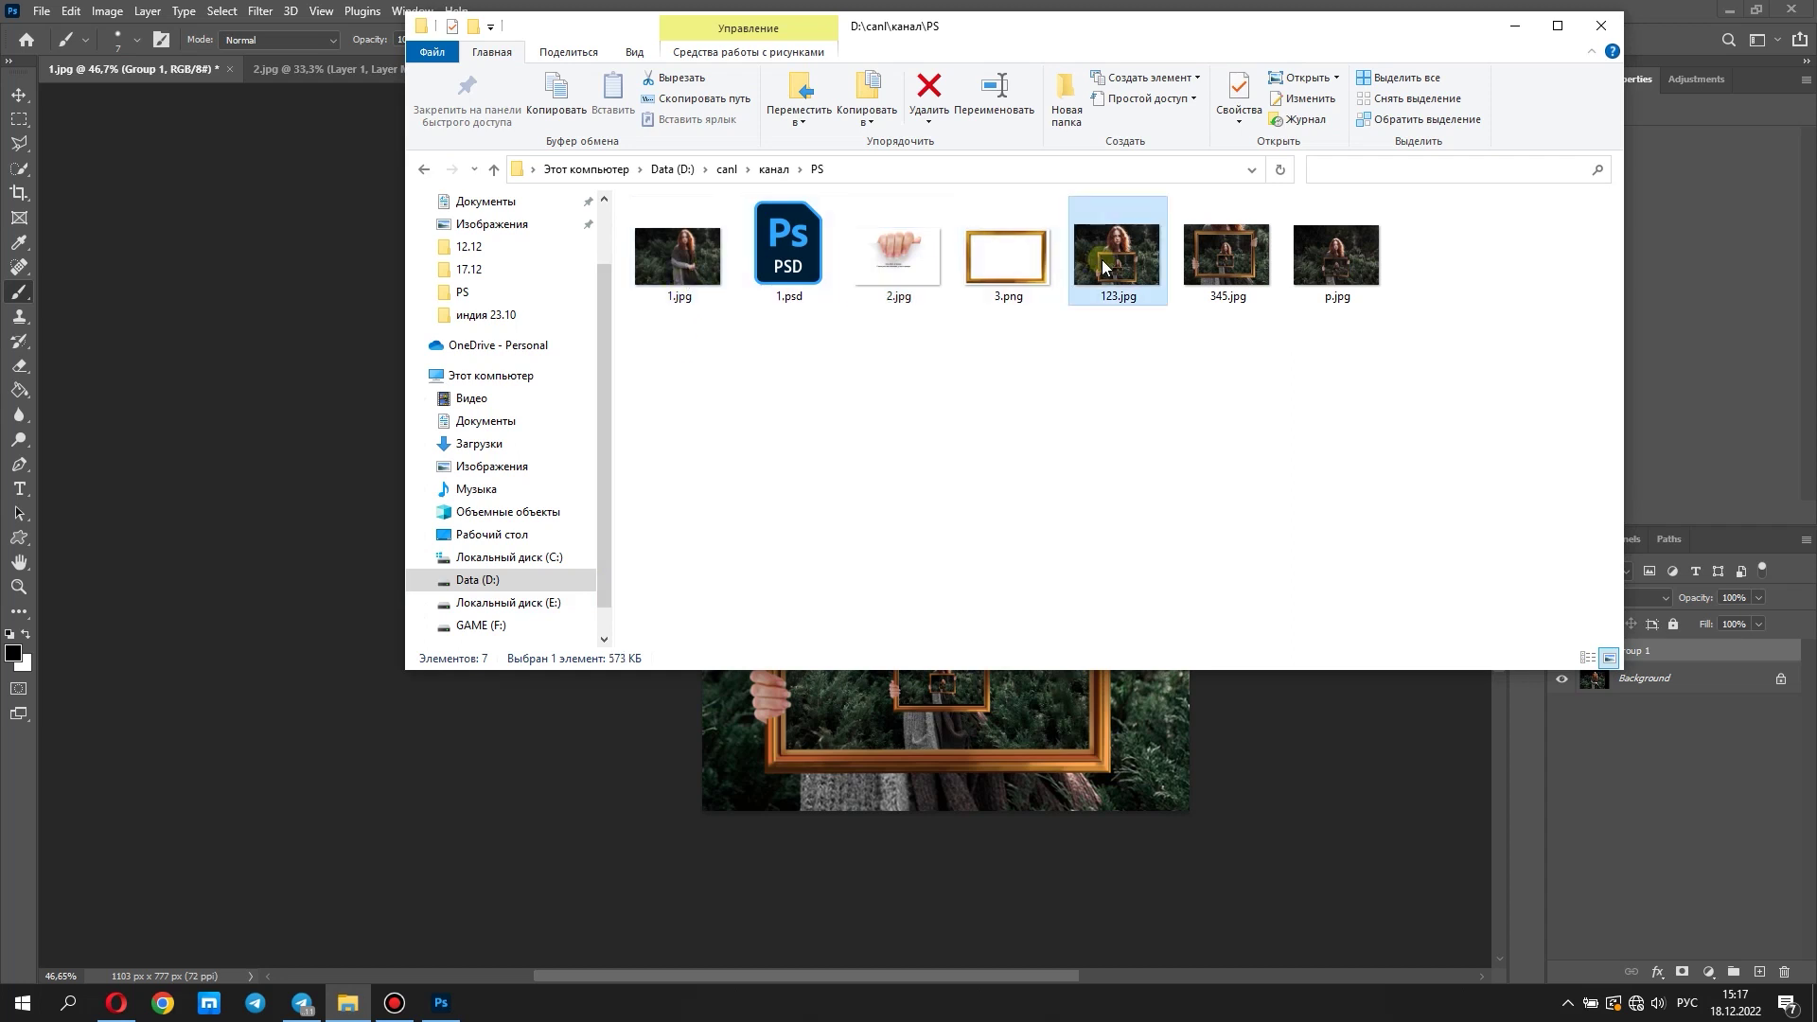
right_click(663, 259)
left_click(663, 274)
Browse forward to 123.jpg and p.jpg, back to 123.jpg, then close Windows Photo Viewer
left_click(968, 881)
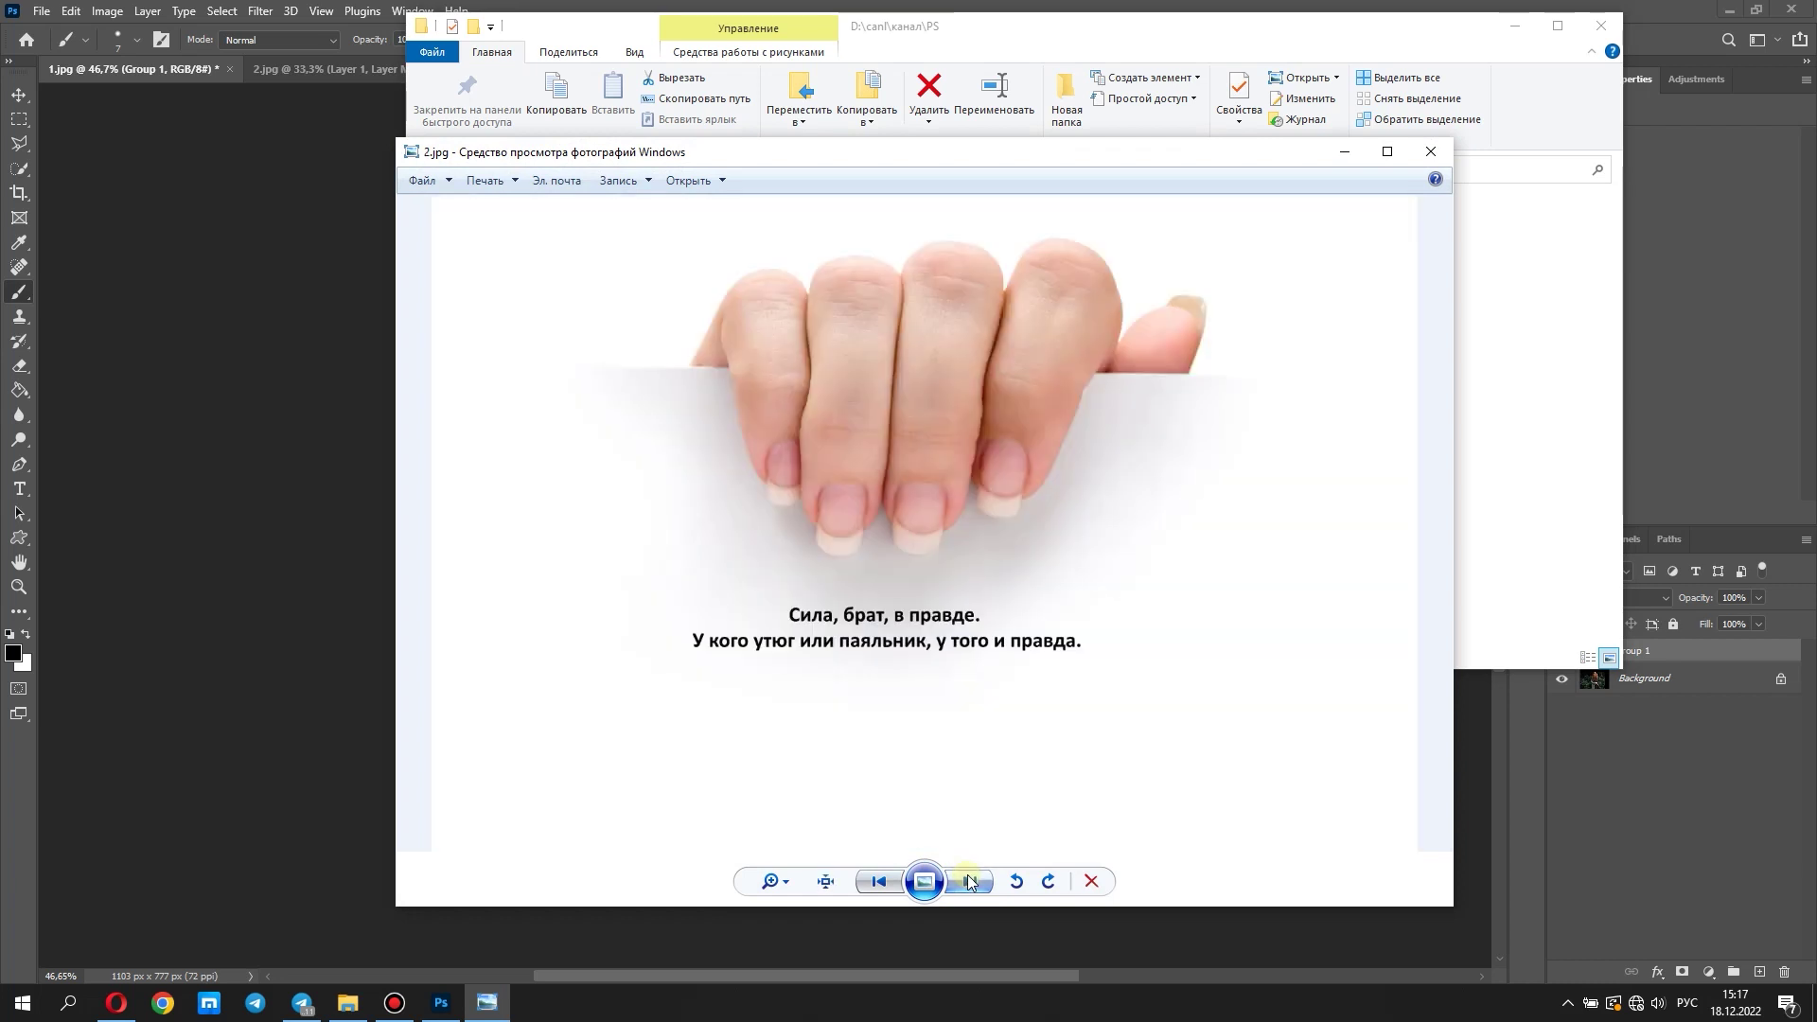
left_click(969, 881)
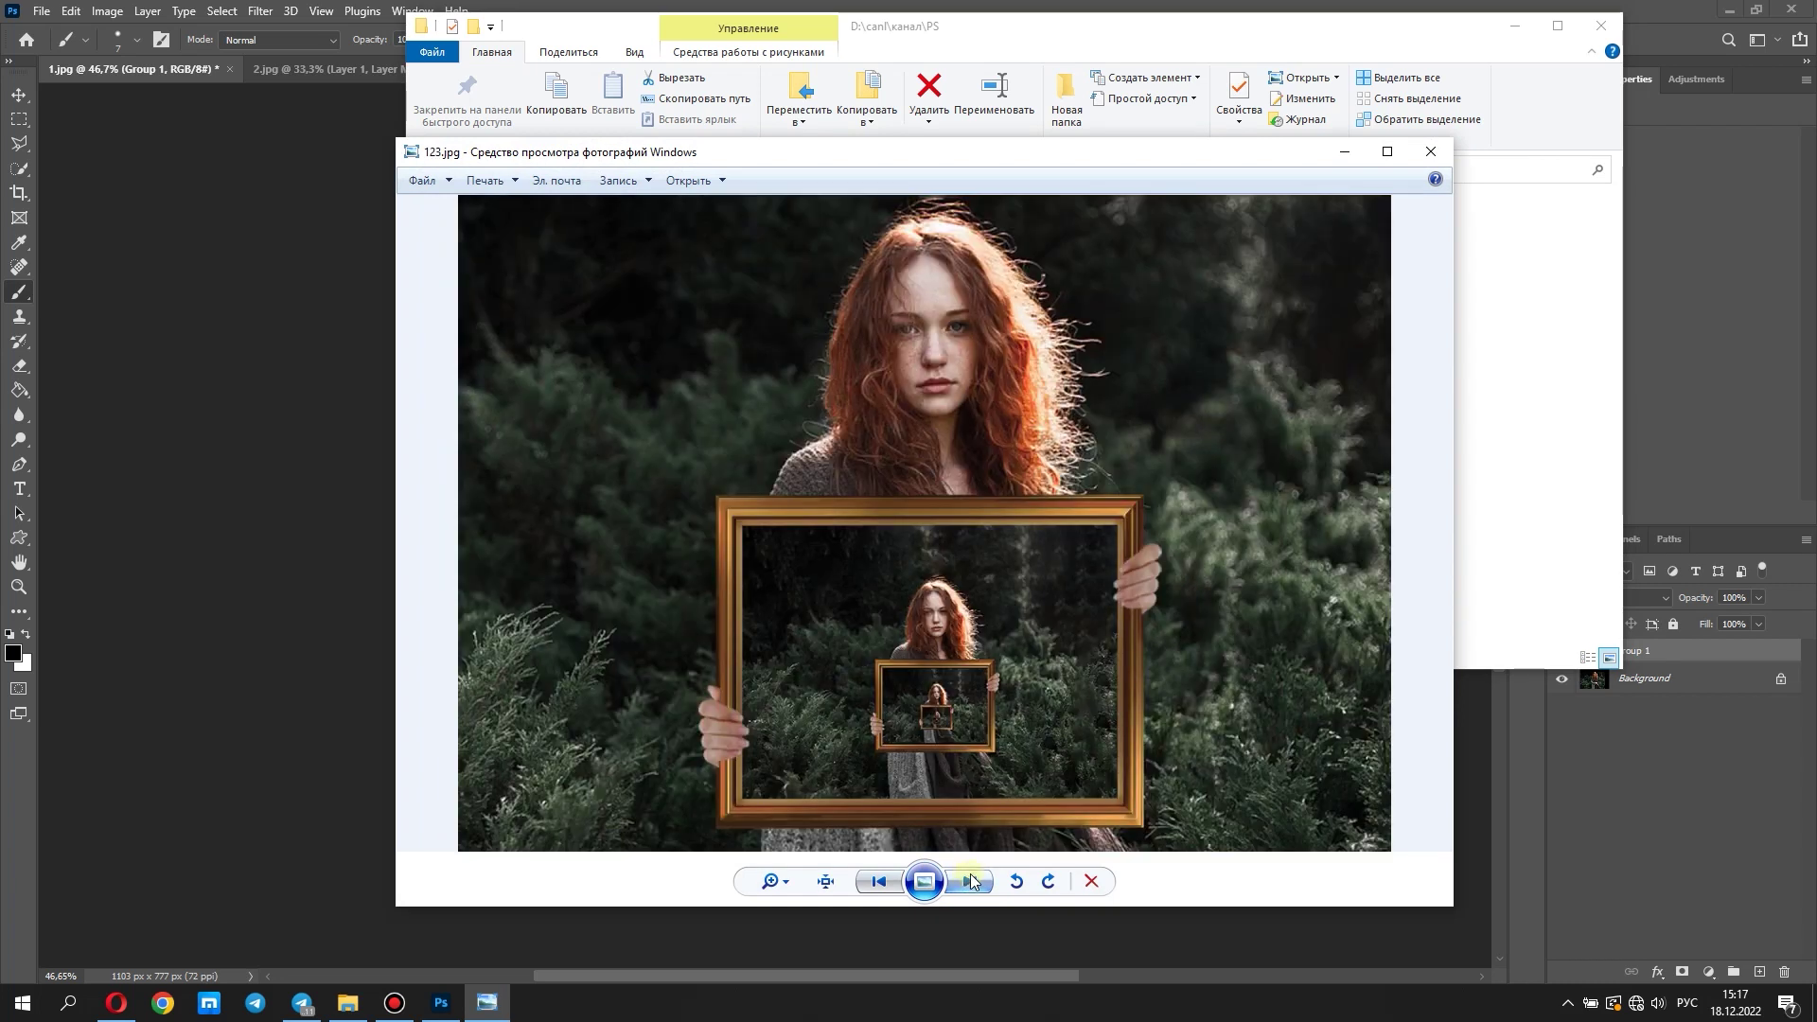
left_click(970, 881)
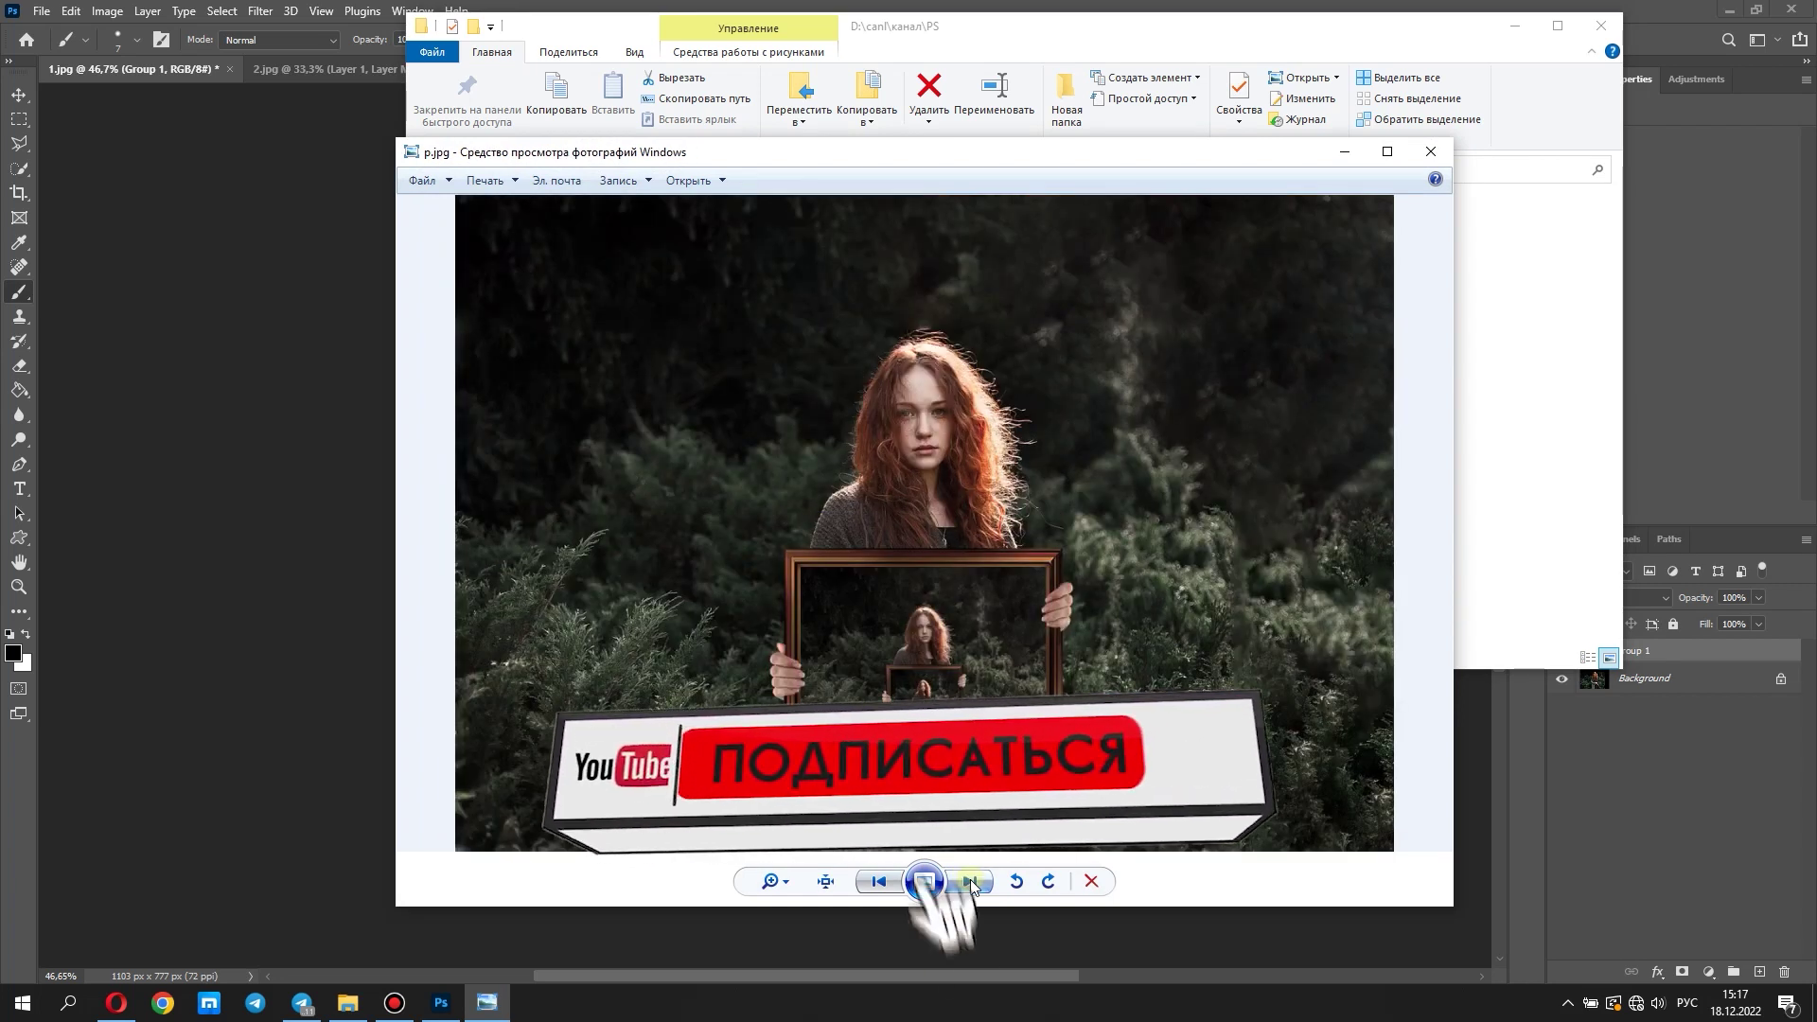
left_click(880, 881)
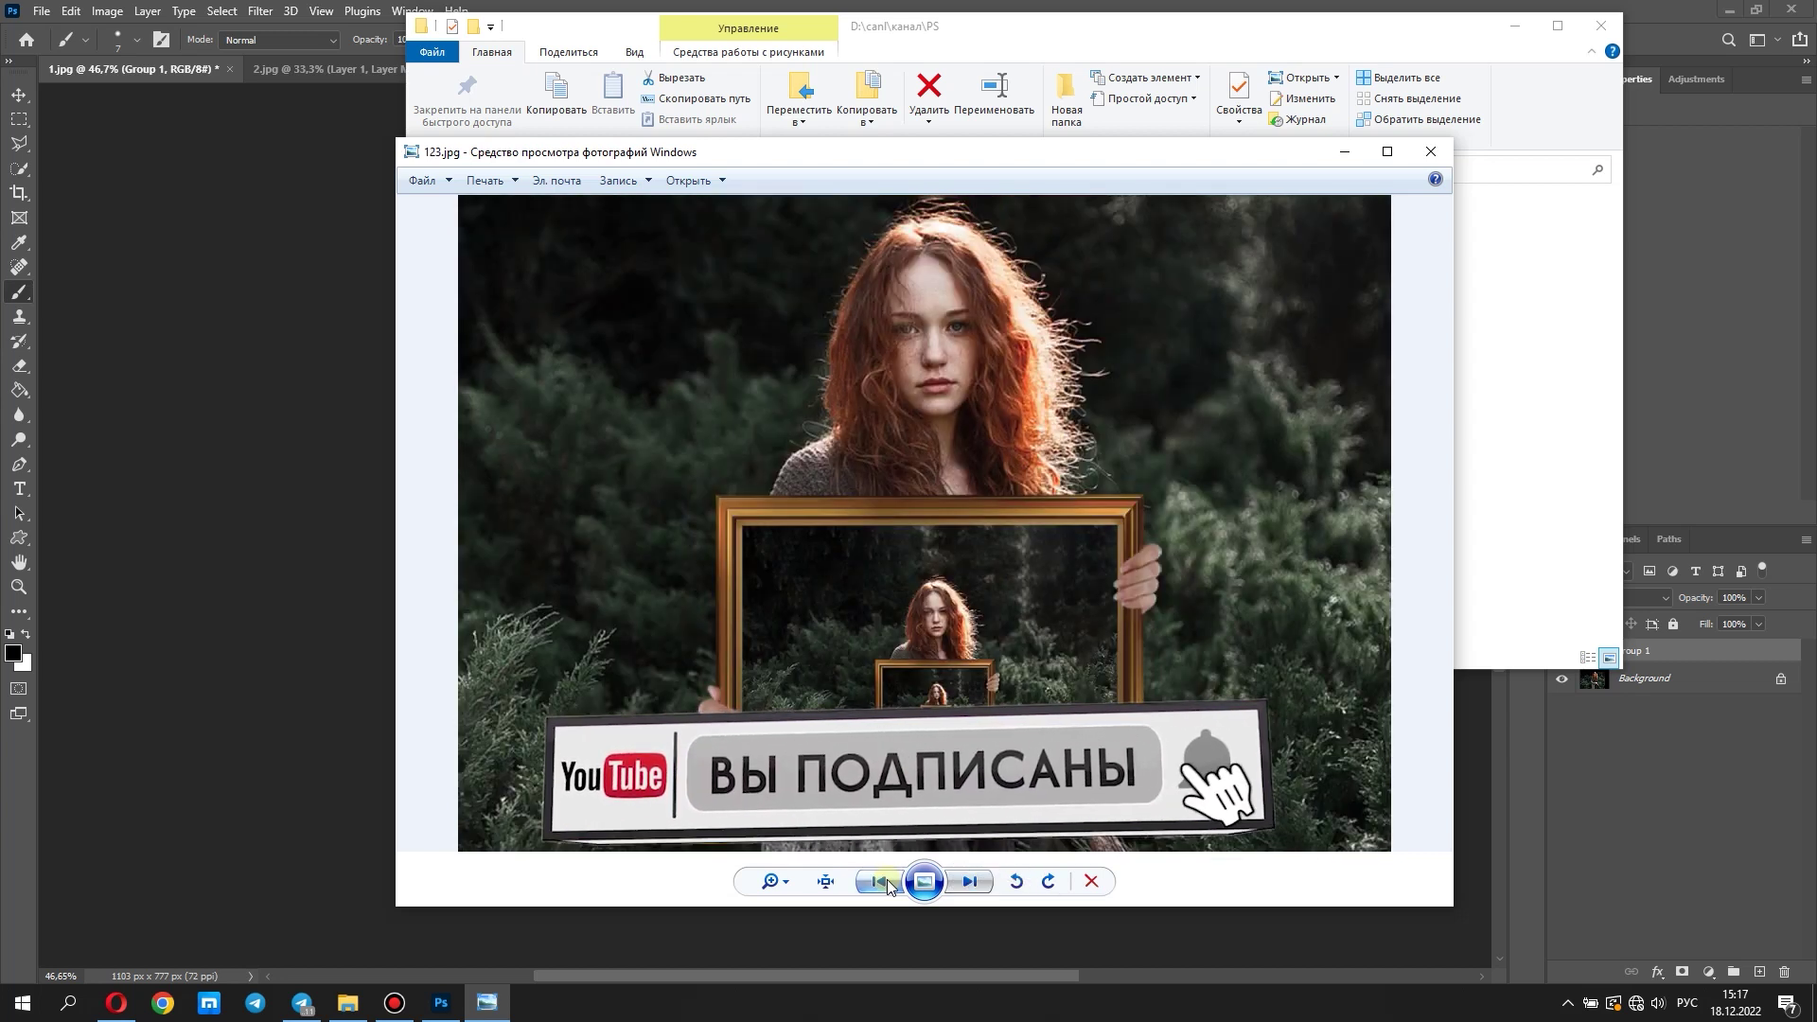
left_click(1429, 153)
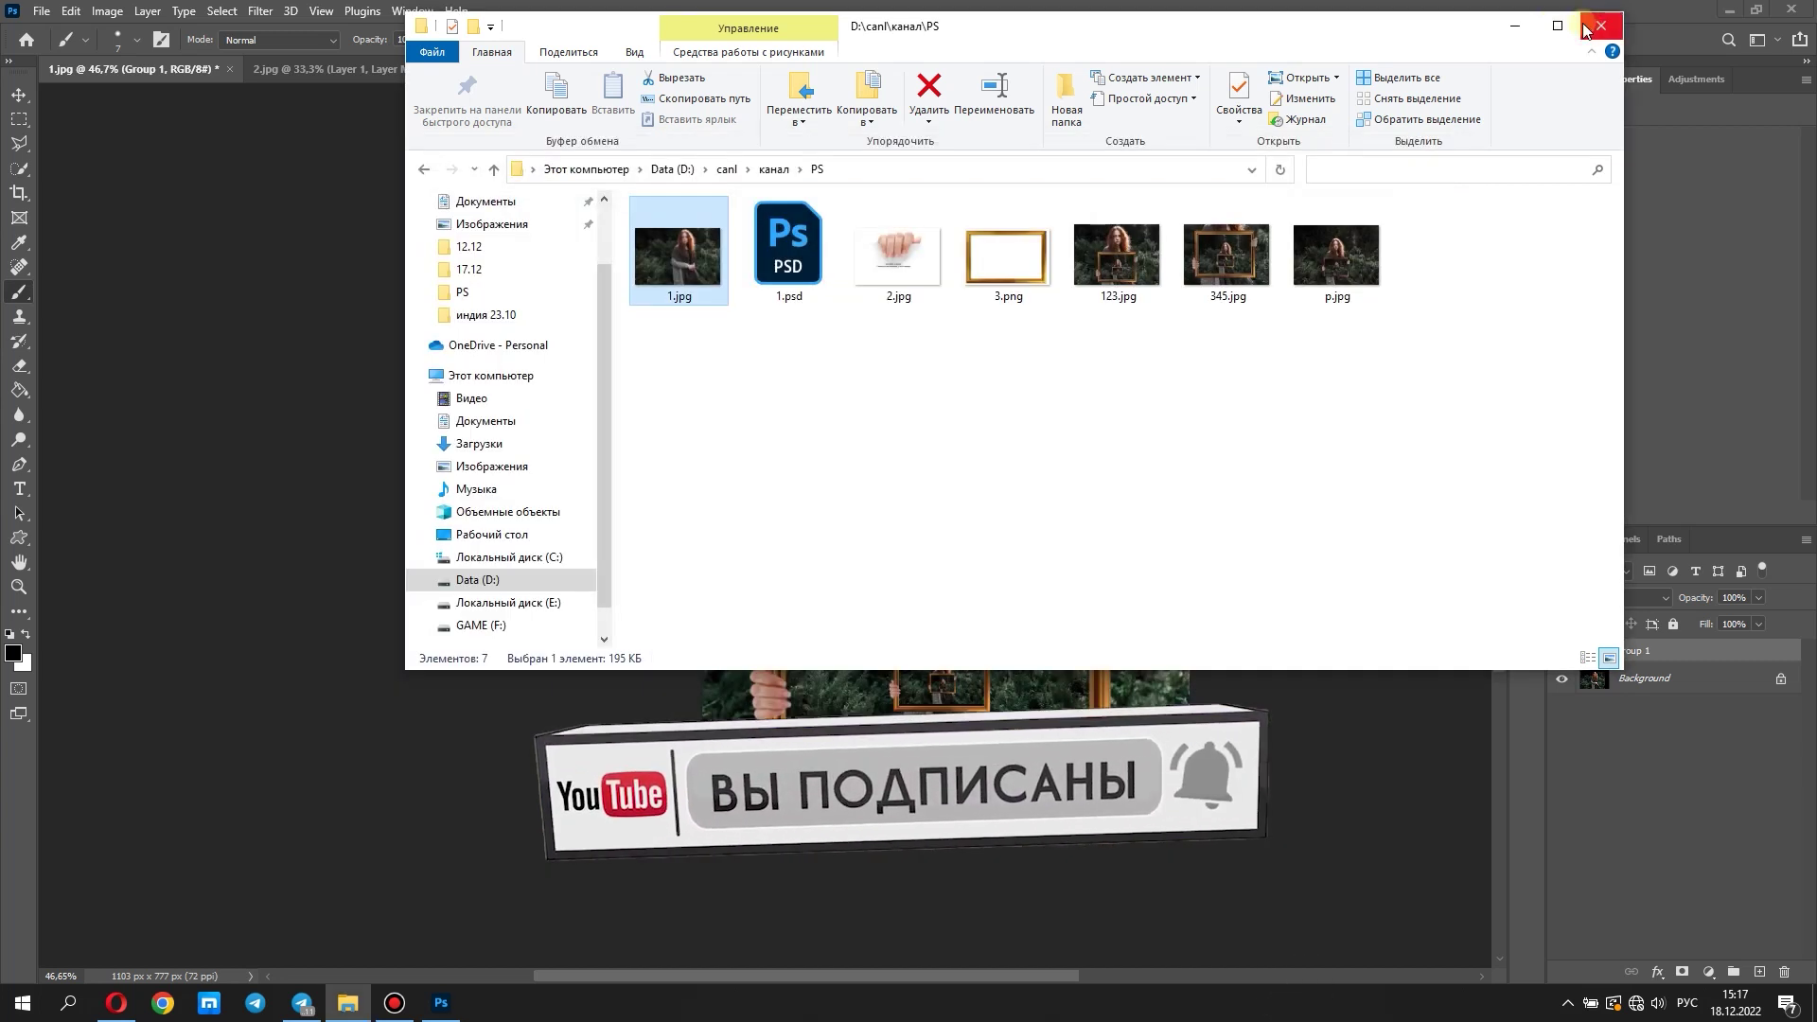